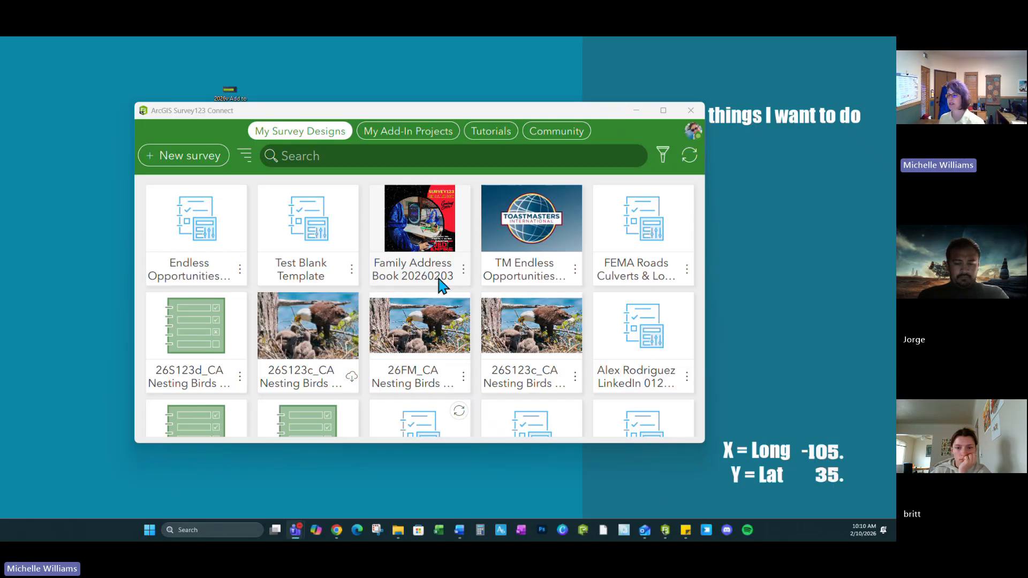
Open the Family Address Book 20260203 survey design and fit its window as a full-height pane on the left of the desktop.
{"action": "left_click", "coordinate": [421, 249]}
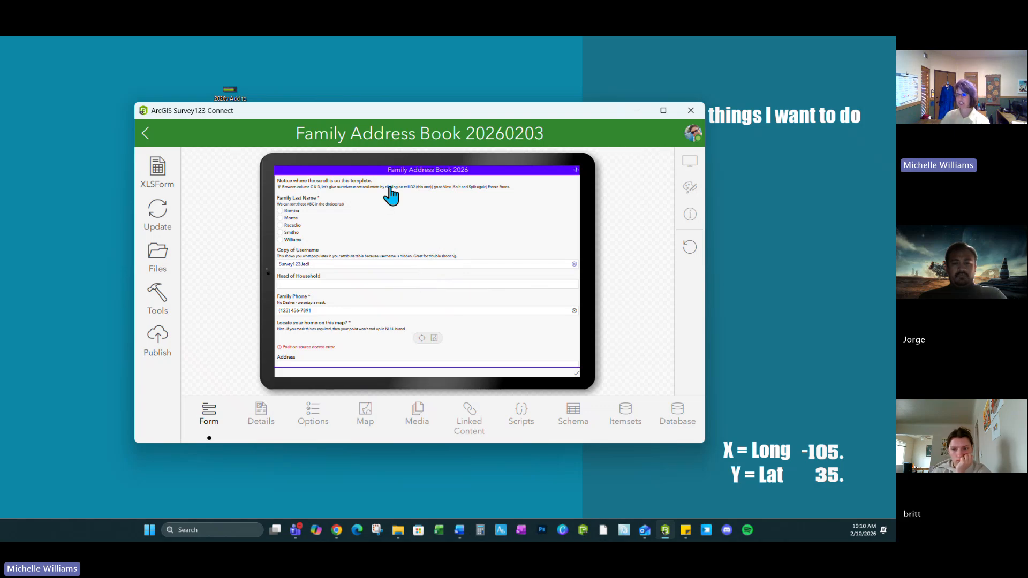
{"action": "left_click_drag", "start_coordinate": [416, 113], "coordinate": [282, 51]}
{"action": "left_click_drag", "start_coordinate": [572, 224], "coordinate": [373, 243]}
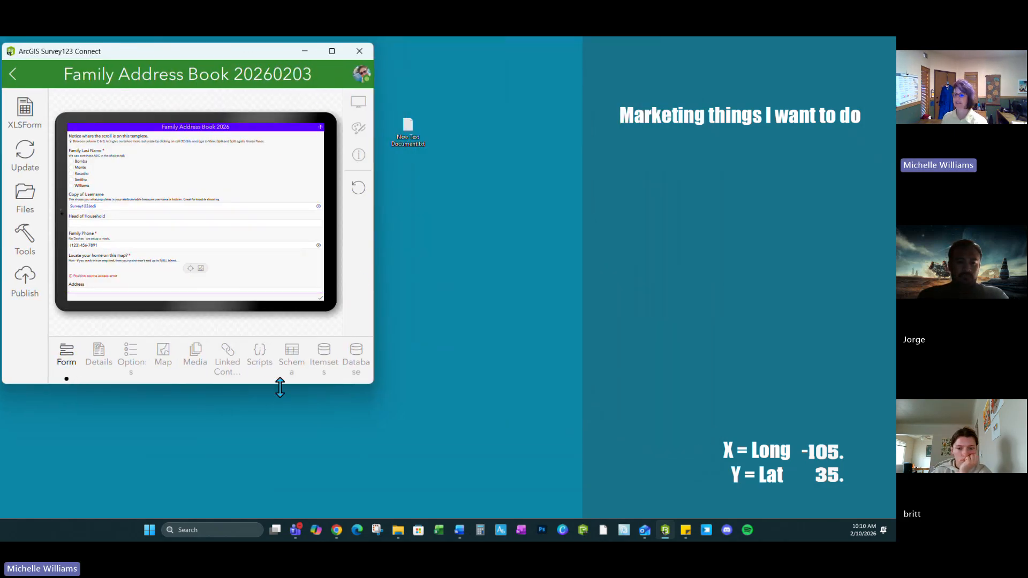
{"action": "left_click_drag", "start_coordinate": [273, 385], "coordinate": [256, 517]}
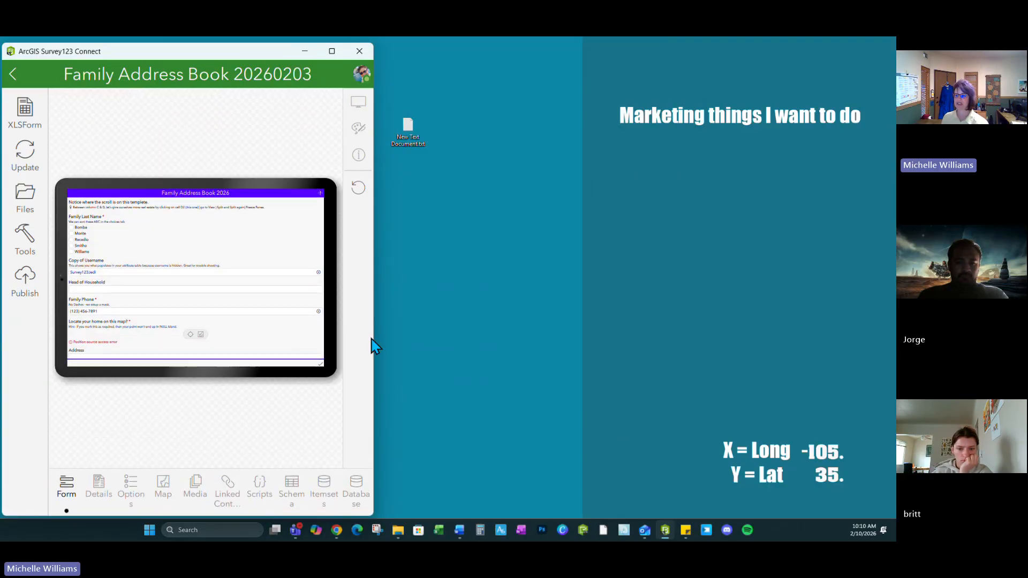
Set the form preview to Smartphone and narrow the survey window to fit the phone layout.
{"action": "left_click", "coordinate": [359, 102]}
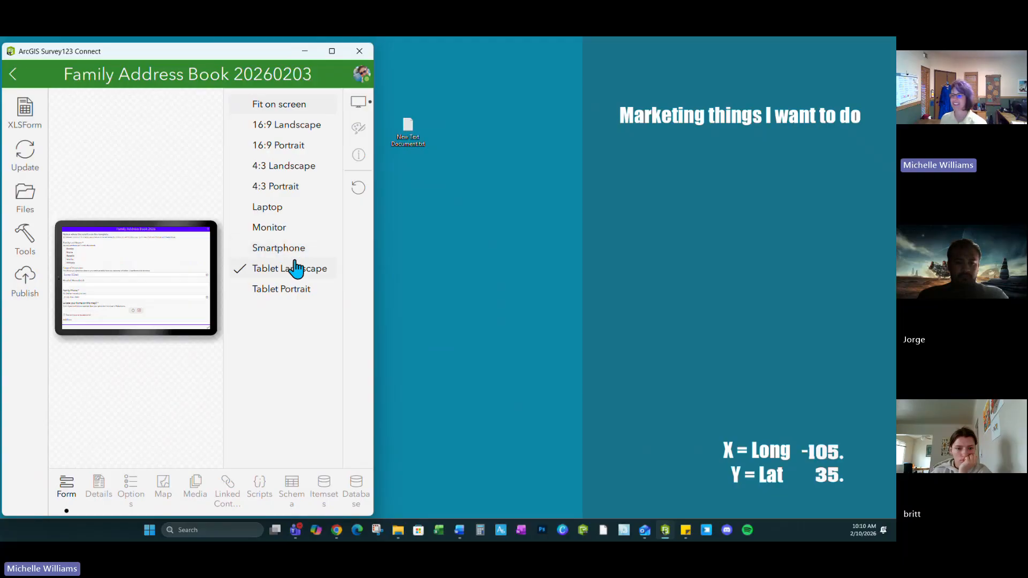
{"action": "left_click", "coordinate": [291, 248]}
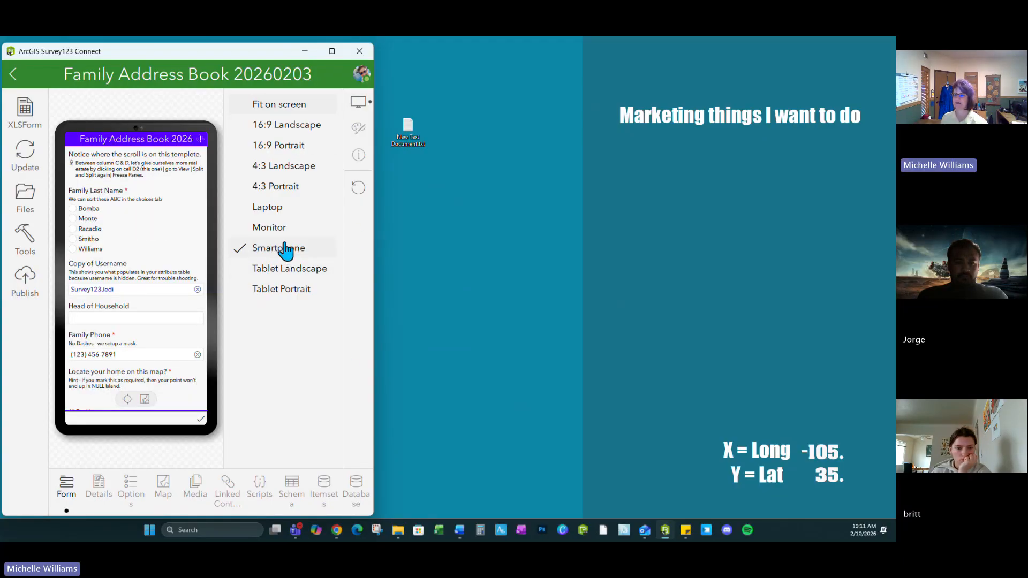
{"action": "left_click", "coordinate": [360, 111]}
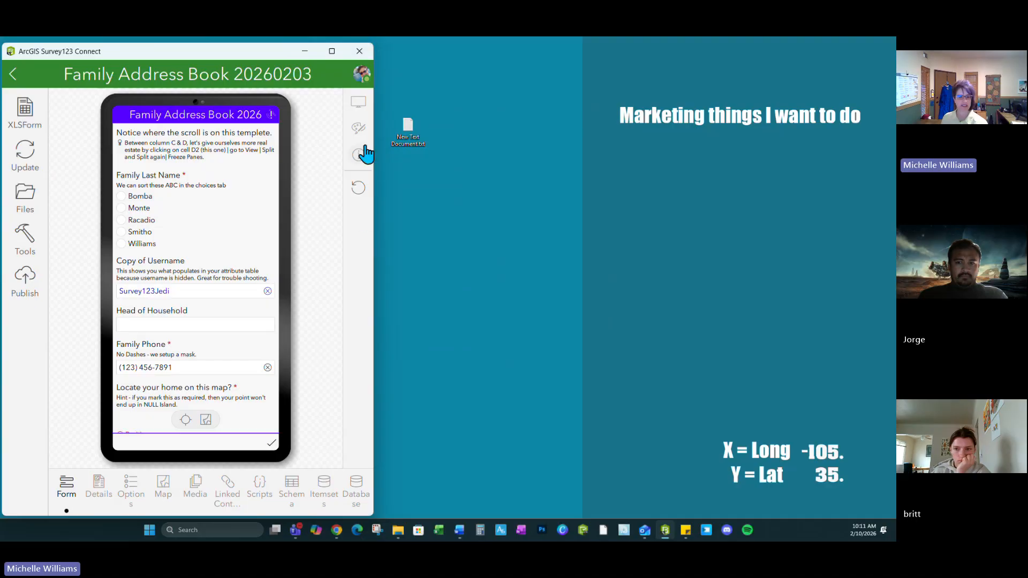
{"action": "left_click_drag", "start_coordinate": [374, 177], "coordinate": [300, 179]}
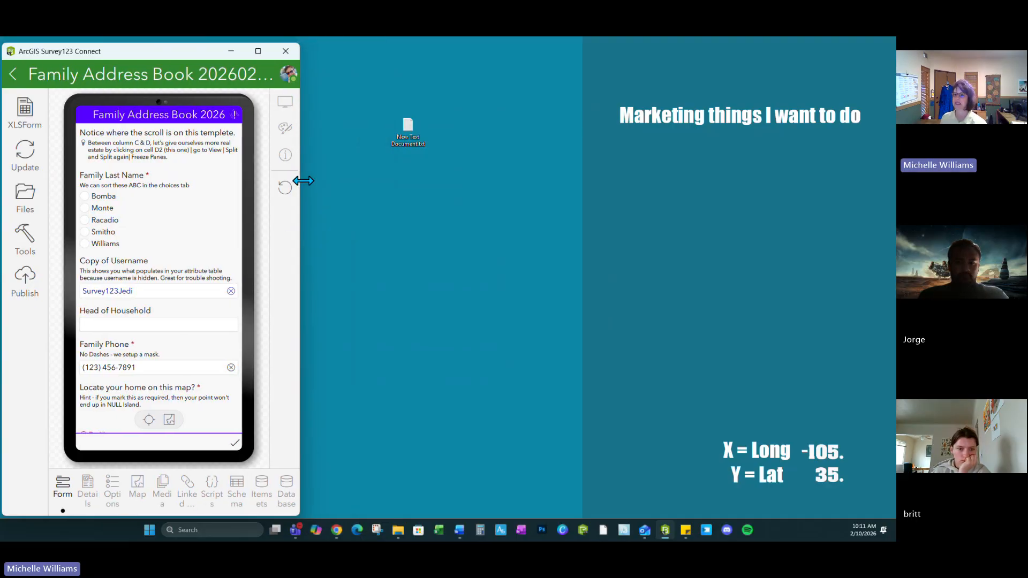
Open the survey's XLSForm in Excel and resize its window to fill the space beside the phone preview.
{"action": "left_click", "coordinate": [21, 118]}
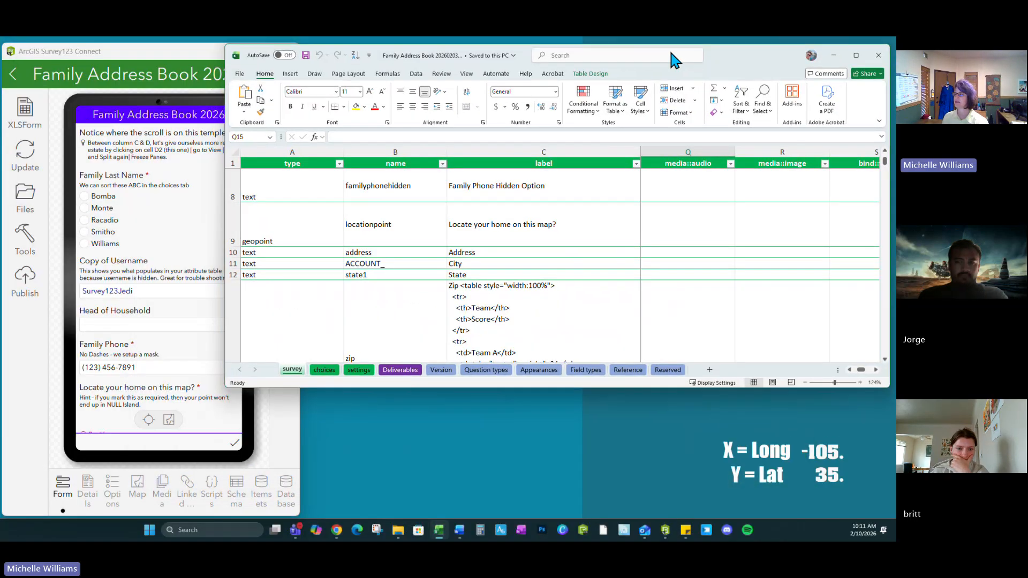
{"action": "left_click_drag", "start_coordinate": [512, 387], "coordinate": [512, 522]}
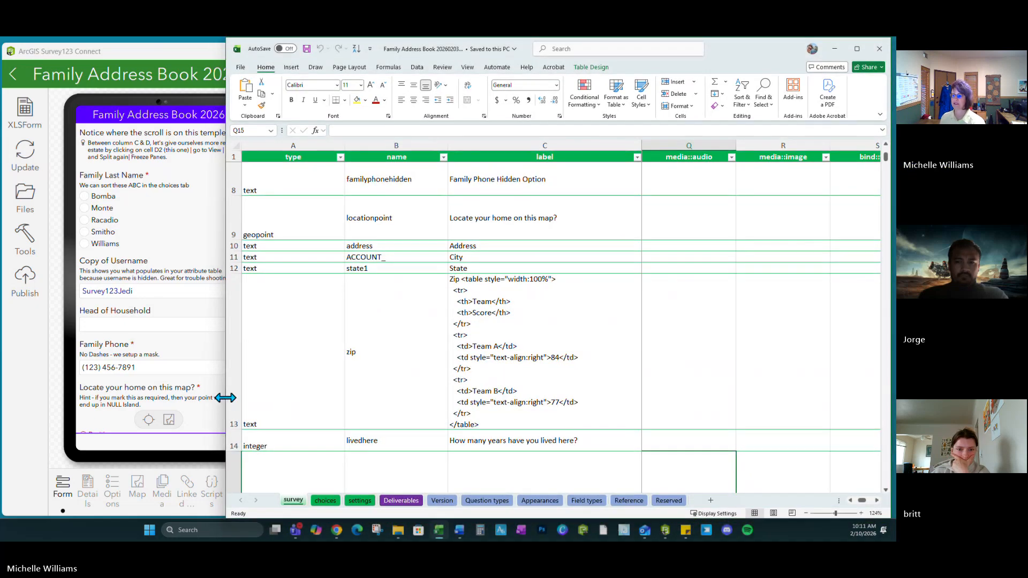
{"action": "left_click_drag", "start_coordinate": [225, 397], "coordinate": [305, 397]}
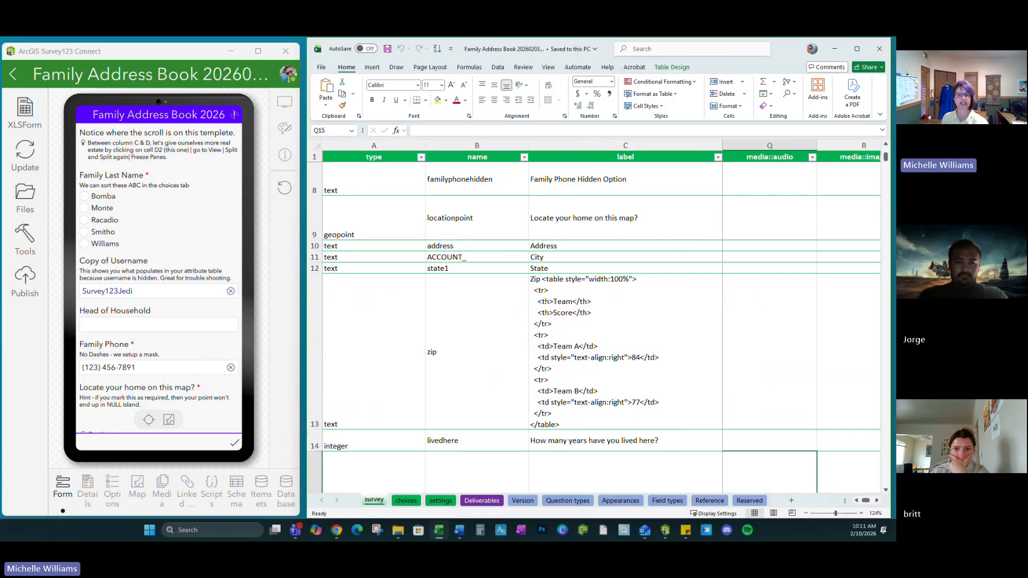
Bring up the Word notes on publishing for the first time and move them off this screen.
{"action": "left_click", "coordinate": [459, 530]}
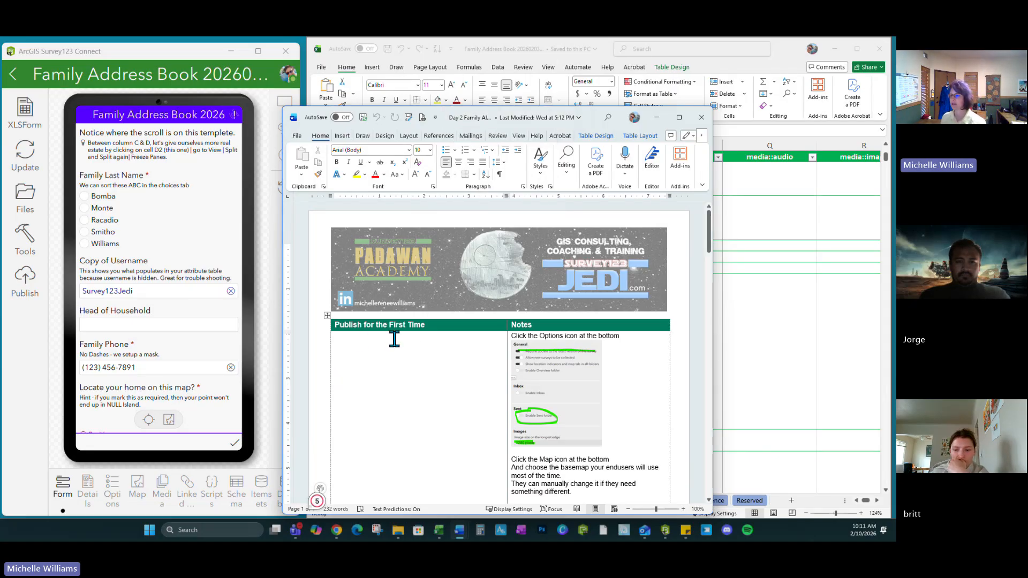
{"action": "left_click_drag", "start_coordinate": [589, 121], "coordinate": [0, 155]}
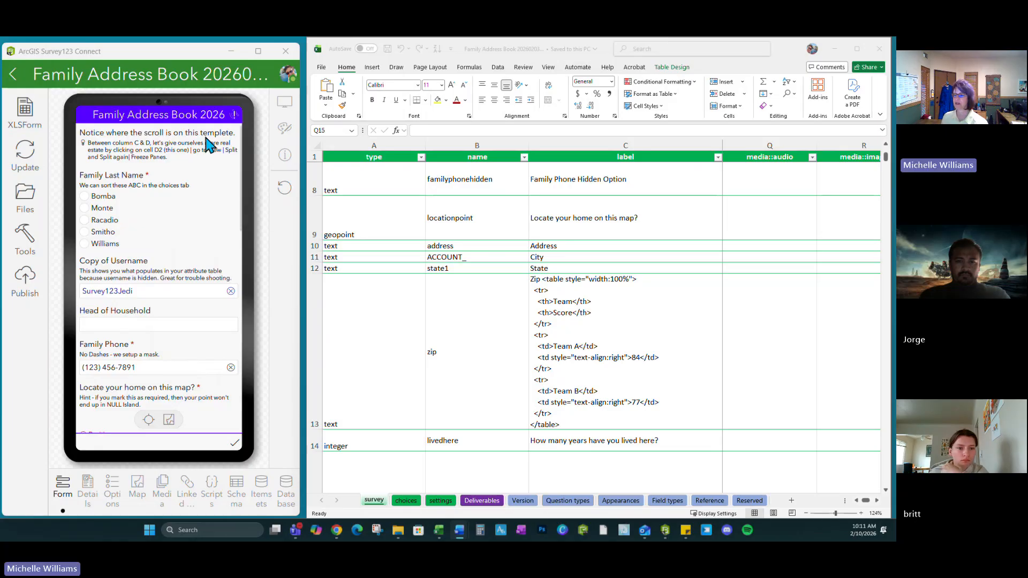
Look through the questions in the phone preview down to the field app's version number.
{"action": "scroll", "coordinate": [140, 241], "scroll_direction": "down", "scroll_amount": 3}
{"action": "scroll", "coordinate": [146, 277], "scroll_direction": "down", "scroll_amount": 10}
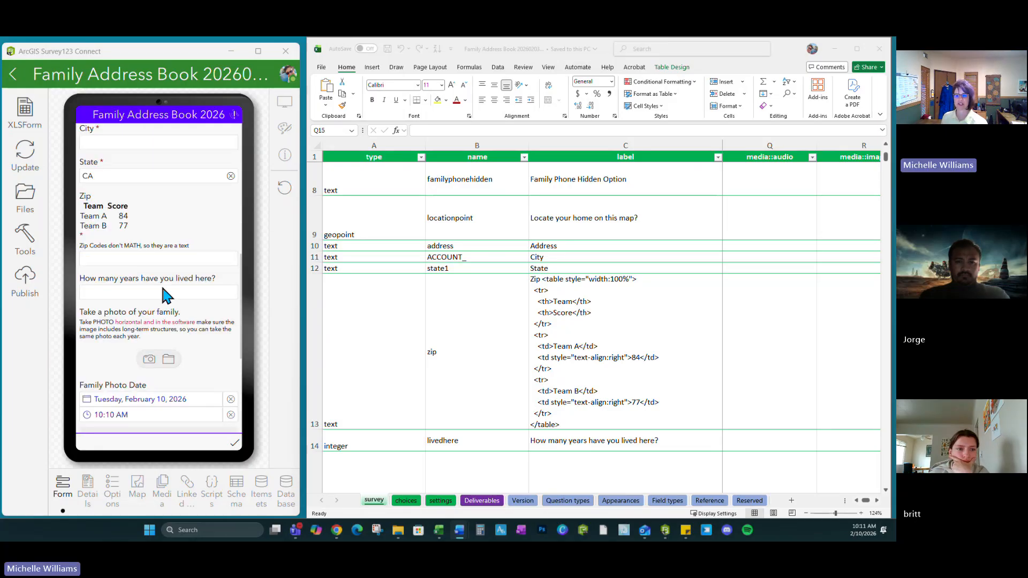
{"action": "scroll", "coordinate": [110, 135], "scroll_direction": "up", "scroll_amount": 3}
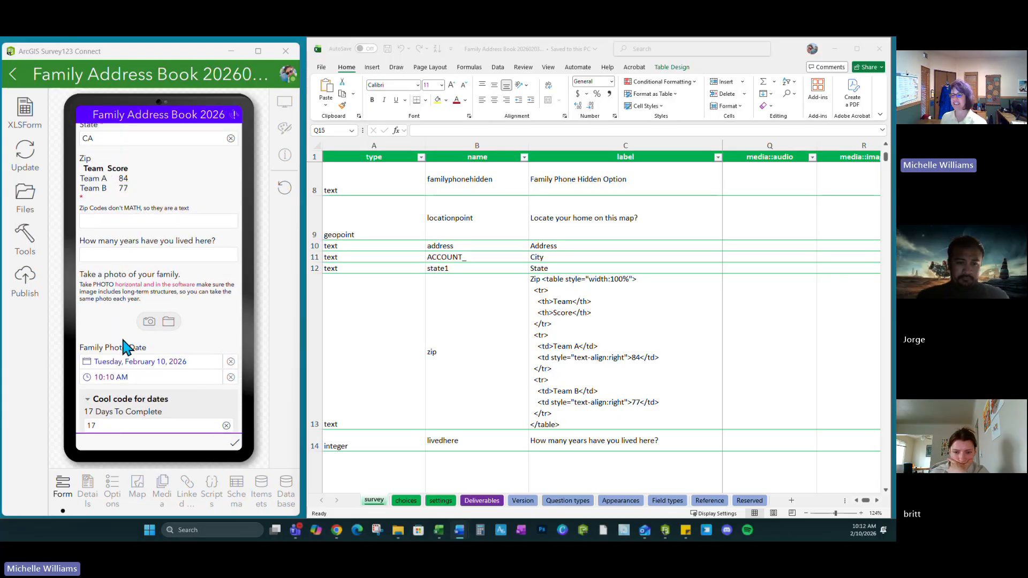
{"action": "scroll", "coordinate": [178, 381], "scroll_direction": "down", "scroll_amount": 3}
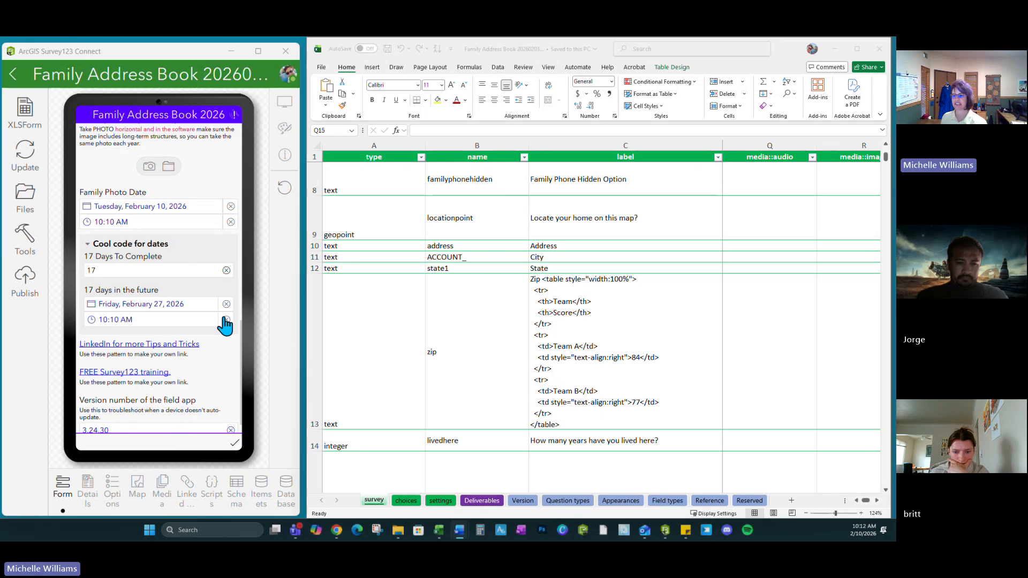
{"action": "scroll", "coordinate": [225, 324], "scroll_direction": "down", "scroll_amount": 1}
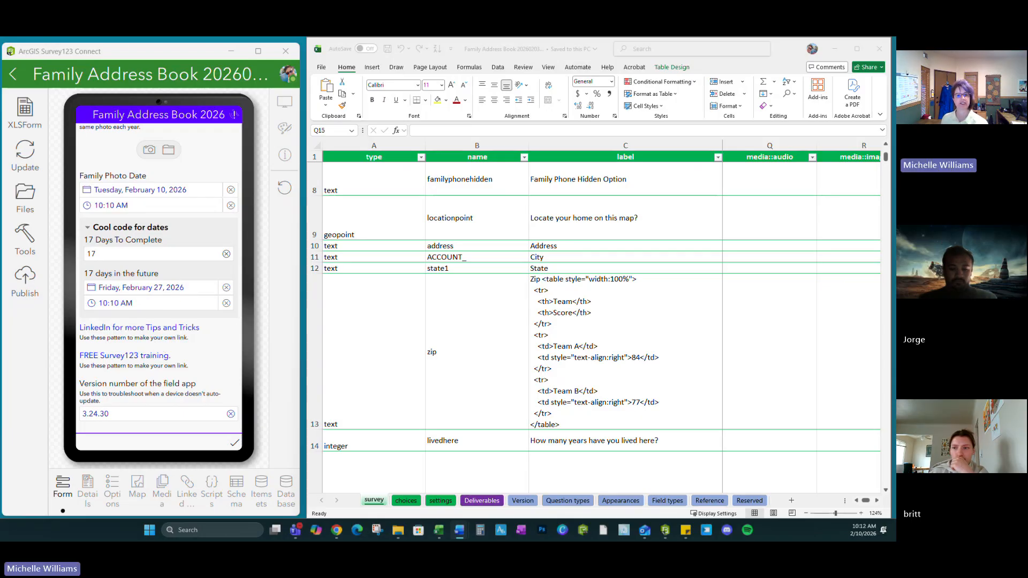
Maximize ArcGIS Survey123 Connect, open the survey's publish options and enable sync.
{"action": "left_click", "coordinate": [258, 52]}
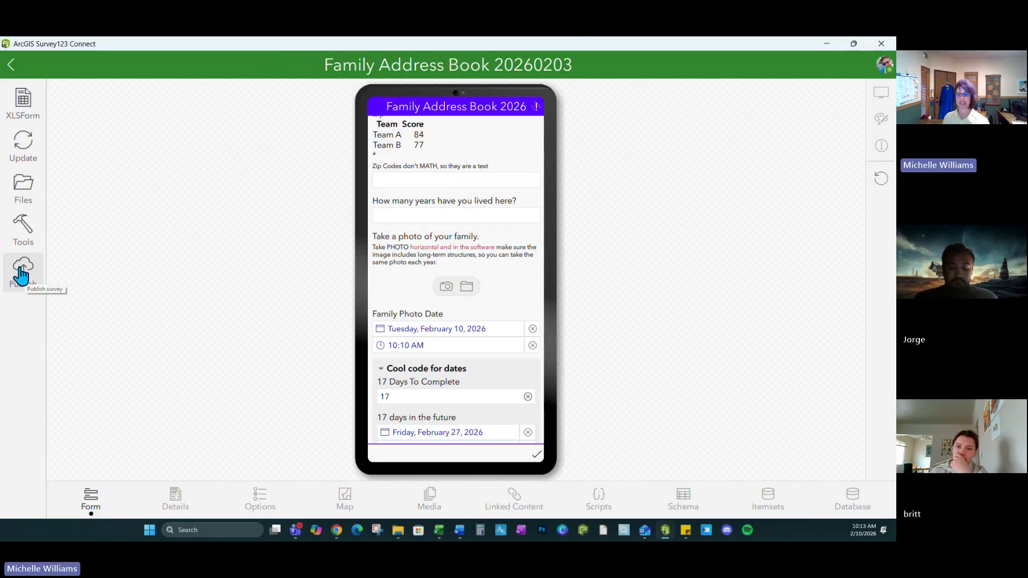
{"action": "left_click", "coordinate": [22, 273]}
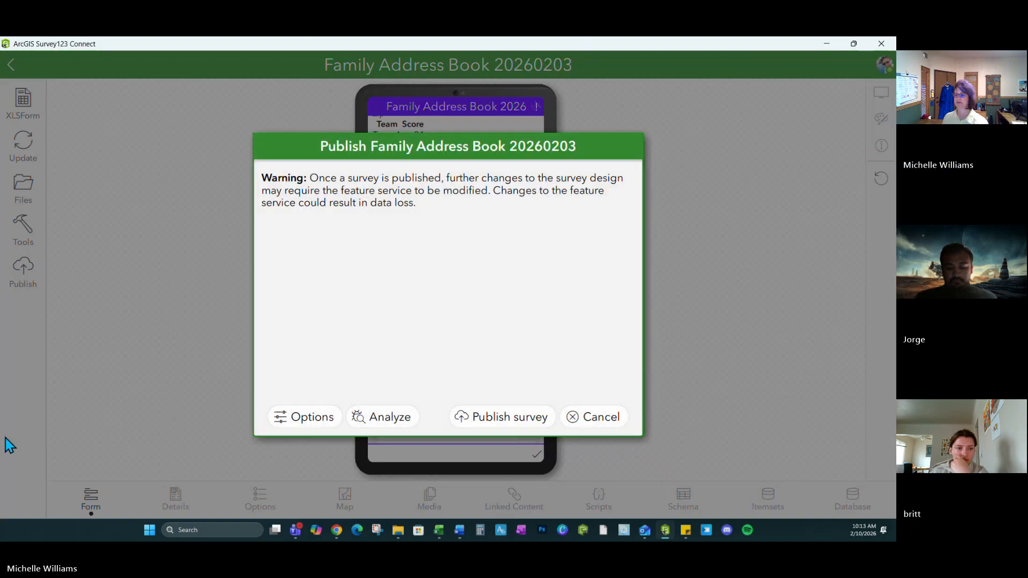
{"action": "left_click", "coordinate": [301, 429]}
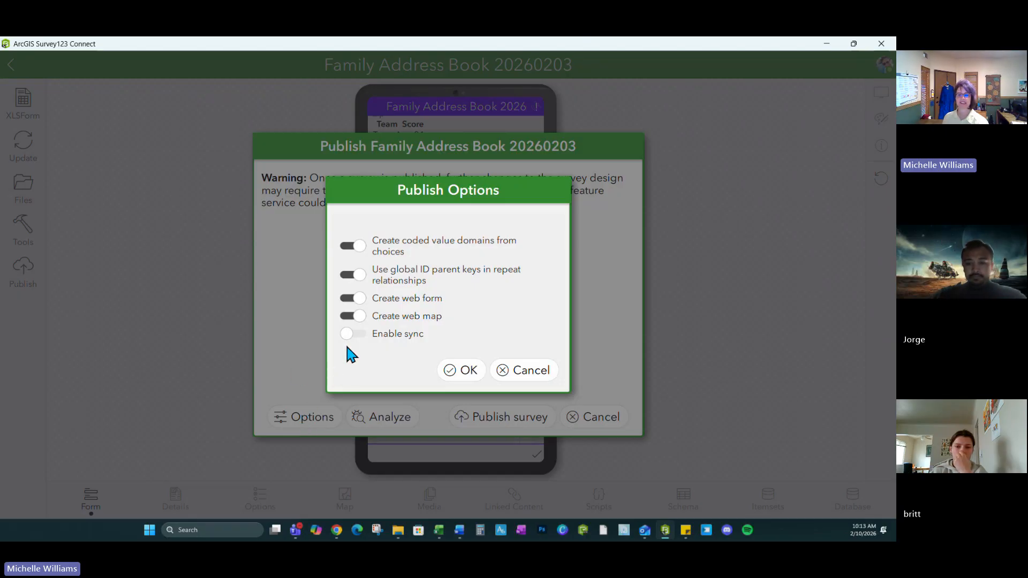
{"action": "left_click", "coordinate": [366, 332]}
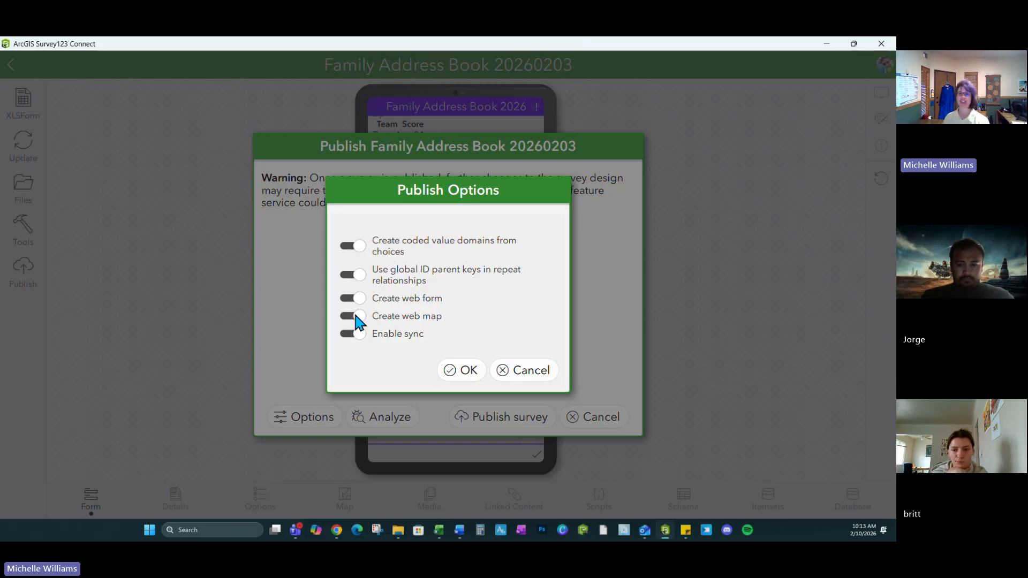
{"action": "left_click", "coordinate": [459, 370]}
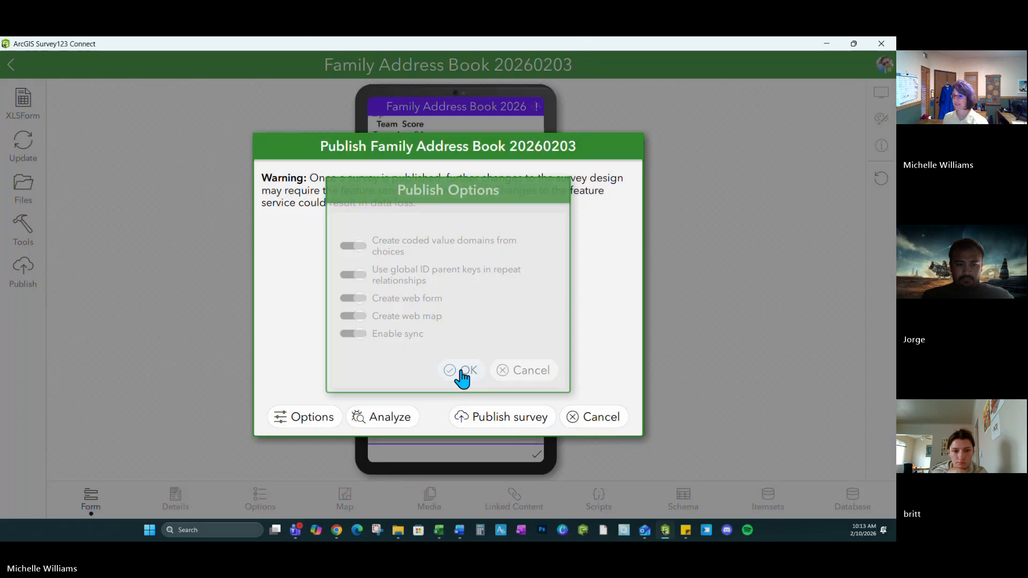
Analyze the survey, review the message in the detailed results workbook at full size, and close that workbook.
{"action": "left_click", "coordinate": [379, 423]}
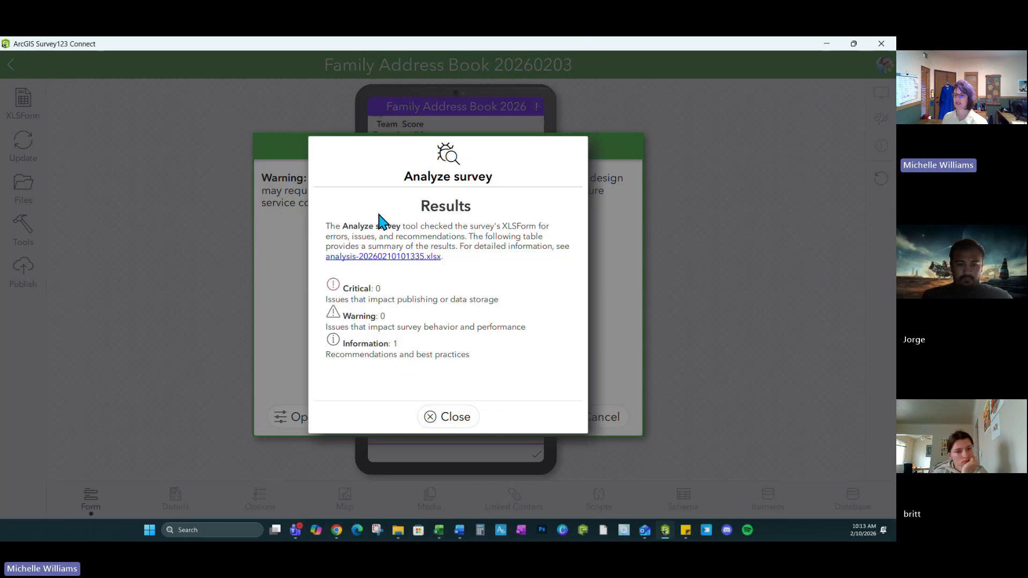
{"action": "left_click", "coordinate": [389, 257]}
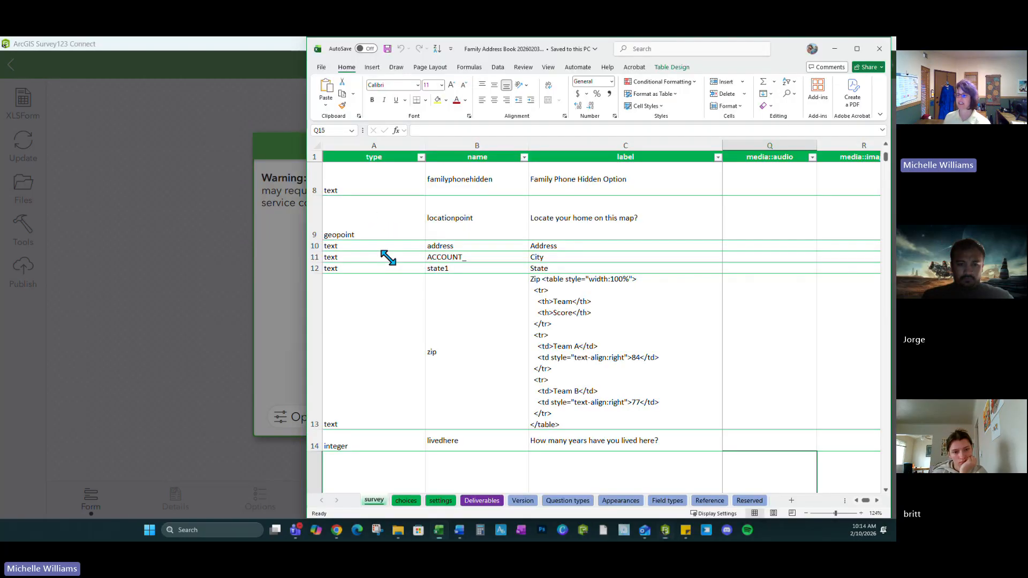
{"action": "left_click_drag", "start_coordinate": [0, 161], "coordinate": [464, 75]}
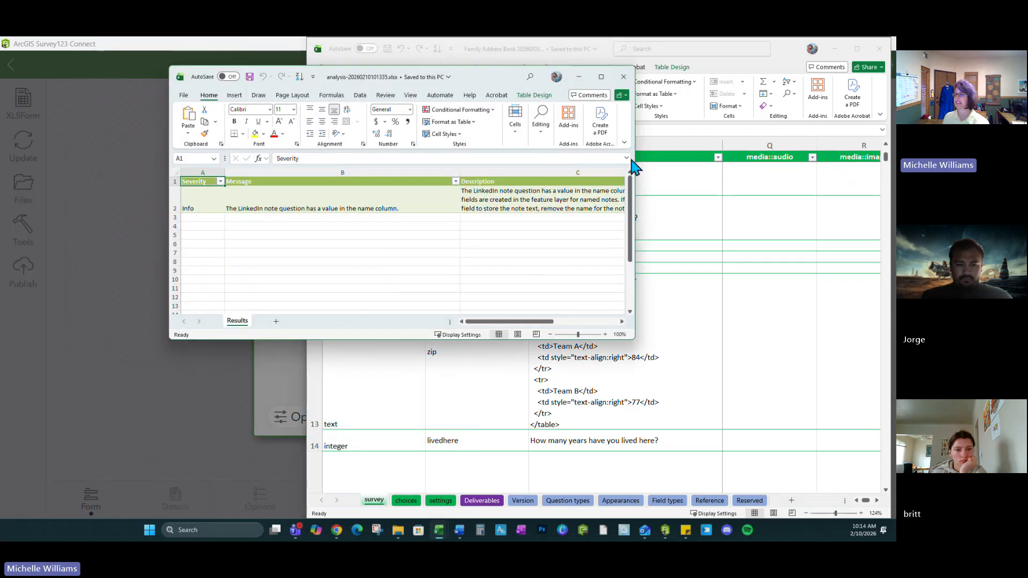
{"action": "left_click", "coordinate": [601, 77]}
{"action": "left_click", "coordinate": [110, 278]}
{"action": "left_click", "coordinate": [143, 181]}
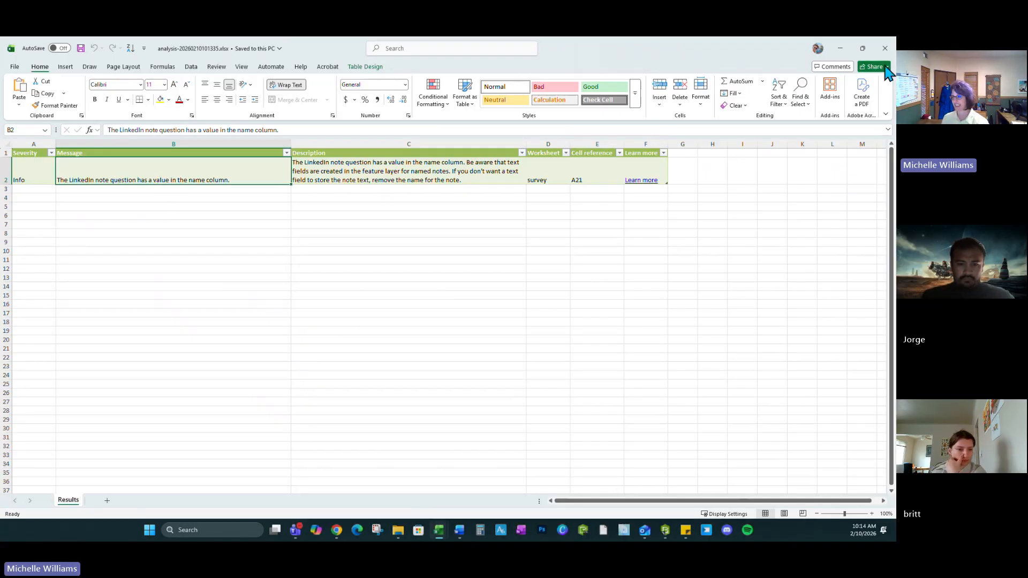
{"action": "left_click", "coordinate": [884, 48]}
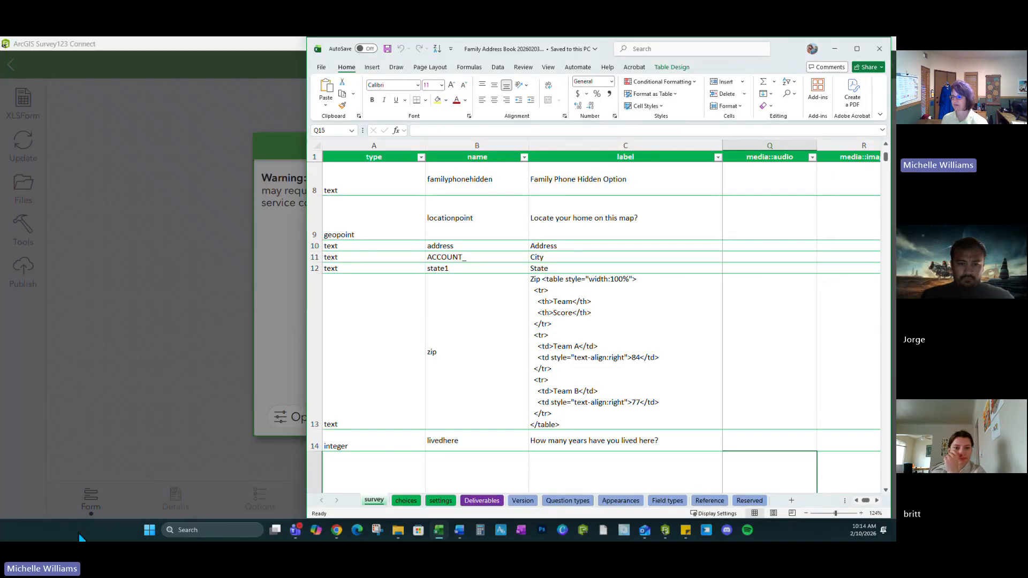
Locate the LinkedIn note in the survey sheet and compare its name cell with that of the note below.
{"action": "left_click", "coordinate": [443, 408]}
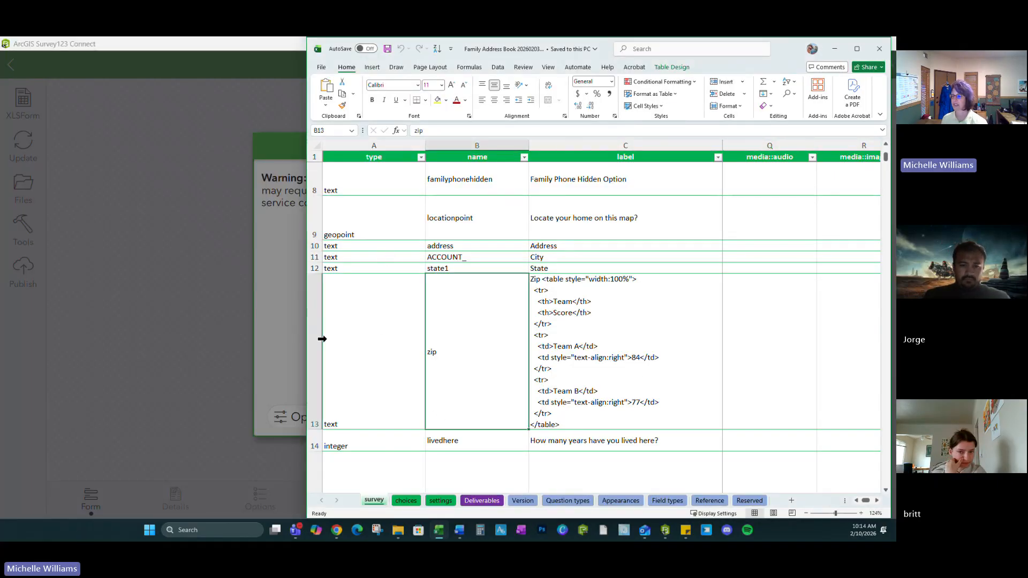
{"action": "scroll", "coordinate": [452, 362], "scroll_direction": "down", "scroll_amount": 5}
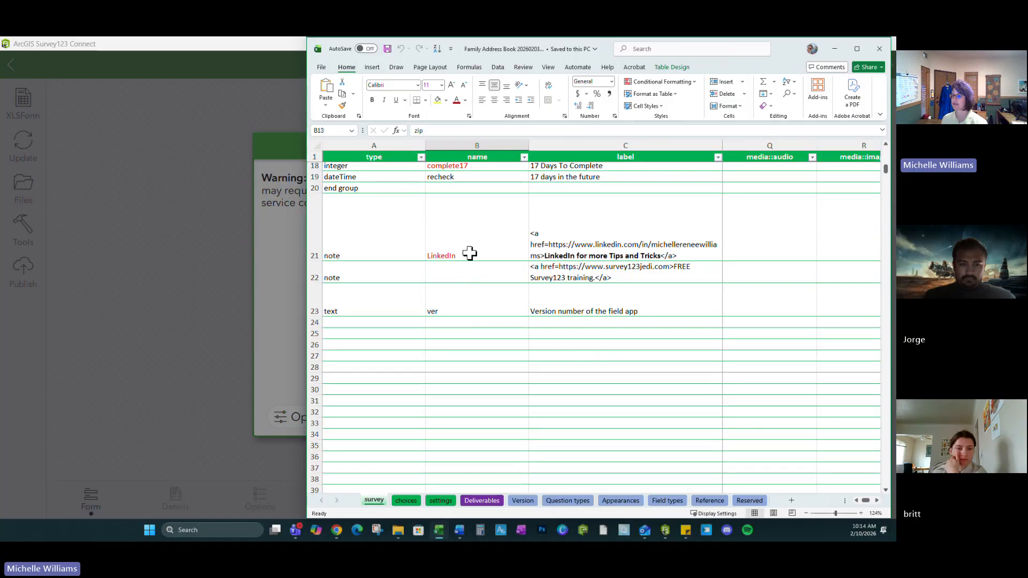
{"action": "left_click", "coordinate": [470, 254]}
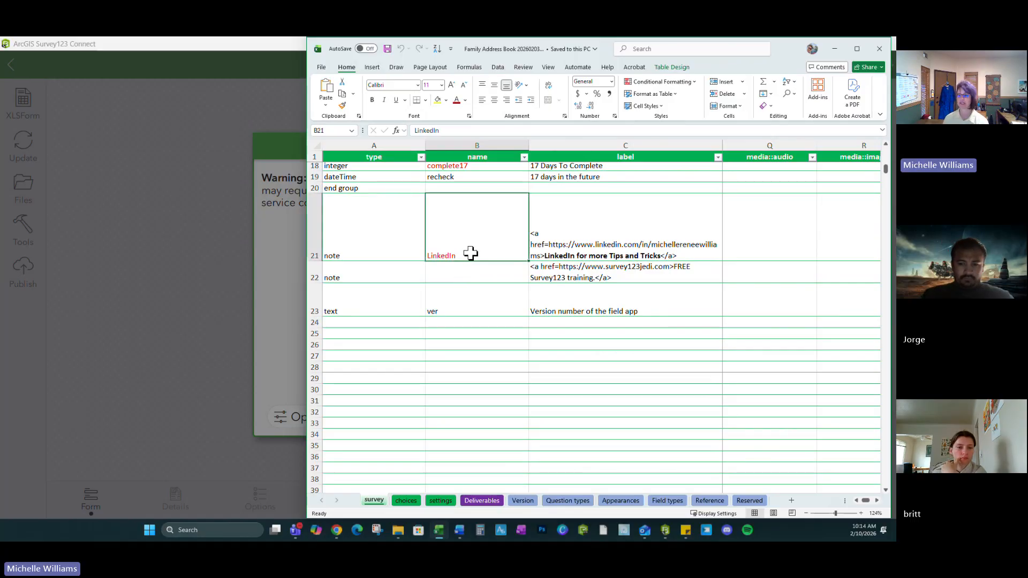
{"action": "key", "text": "Down"}
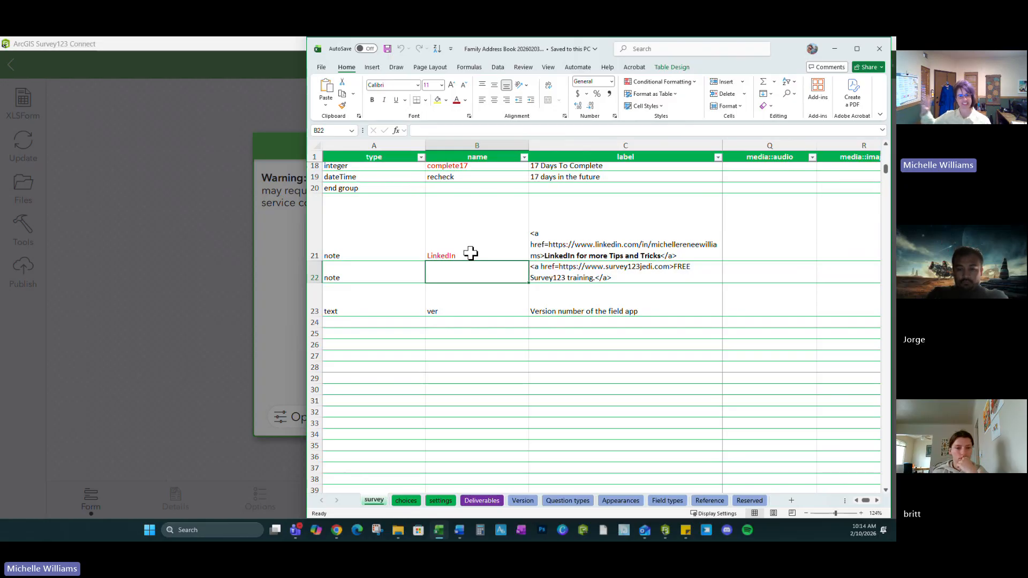
{"action": "left_click", "coordinate": [470, 252]}
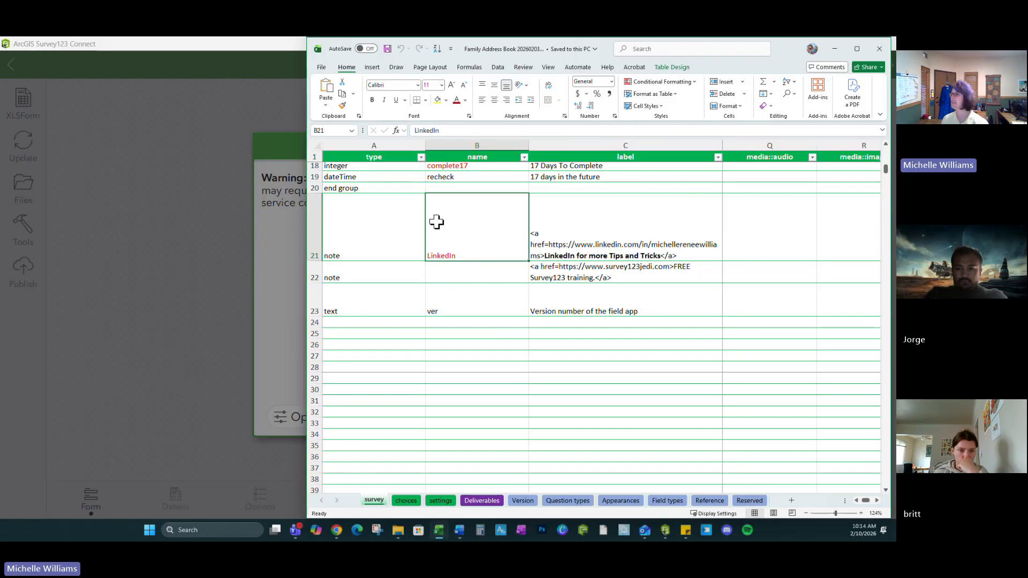
Examine the LinkedIn note's row in the maximized survey sheet across all columns to the end of the table and back.
{"action": "left_click", "coordinate": [858, 49]}
{"action": "key", "text": "Right"}
{"action": "key", "text": "Right"}
{"action": "key", "text": "Right"}
{"action": "key", "text": "Right"}
{"action": "key", "text": "Right"}
{"action": "key", "text": "Right"}
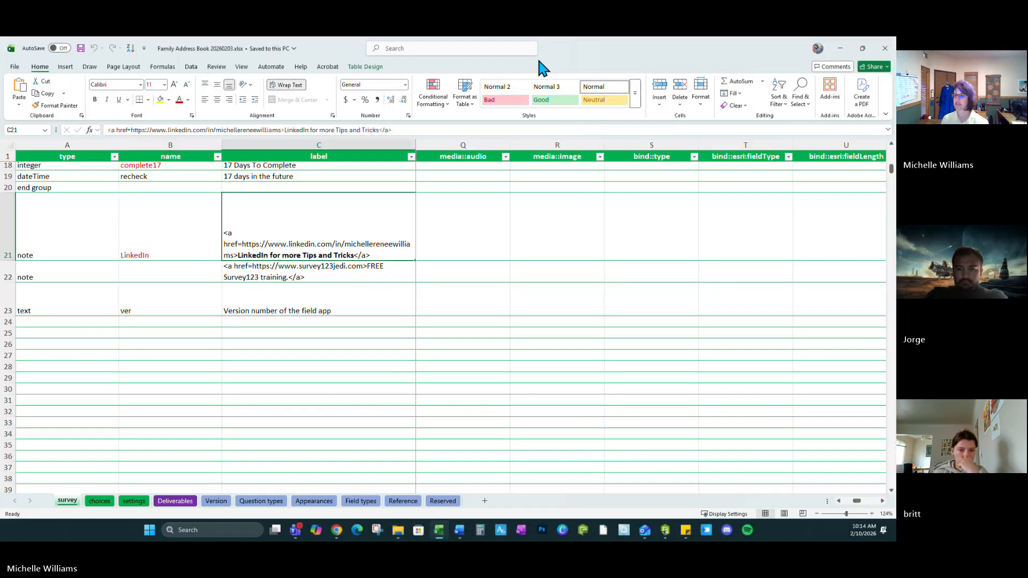
{"action": "key", "text": "Right"}
{"action": "key", "text": "Right"}
{"action": "key", "text": "Right"}
{"action": "key", "text": "Right"}
{"action": "key", "text": "Right"}
{"action": "key", "text": "Right"}
{"action": "key", "text": "Right"}
{"action": "key", "text": "Right"}
{"action": "key", "text": "Right"}
{"action": "key", "text": "Right"}
{"action": "key", "text": "Right"}
{"action": "key", "text": "Right"}
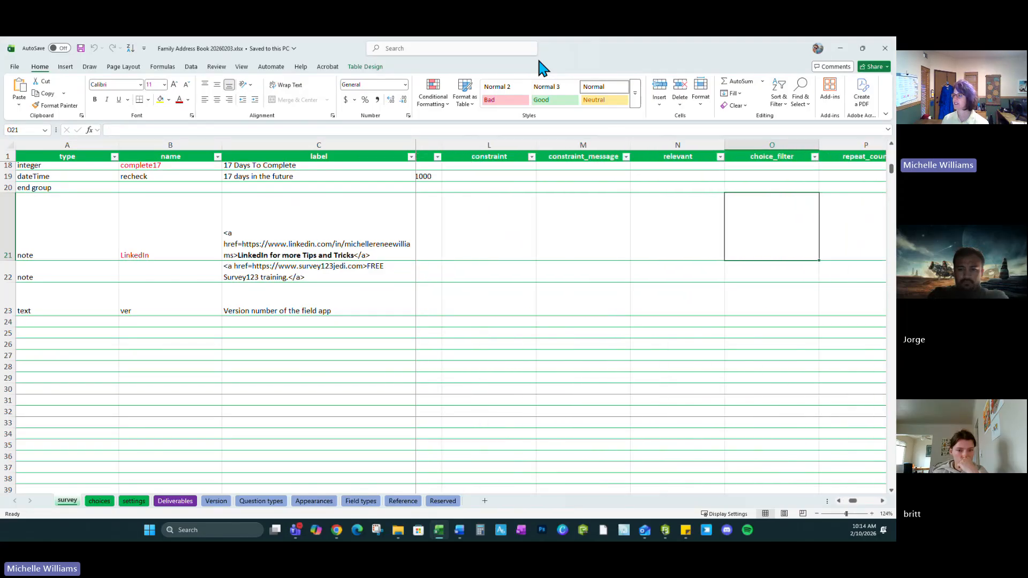
{"action": "key", "text": "Right"}
{"action": "key", "text": "Right"}
{"action": "key", "text": "Right"}
{"action": "key", "text": "Right"}
{"action": "key", "text": "Right"}
{"action": "key", "text": "Right"}
{"action": "key", "text": "Right"}
{"action": "key", "text": "Right"}
{"action": "key", "text": "Right"}
{"action": "key", "text": "Right"}
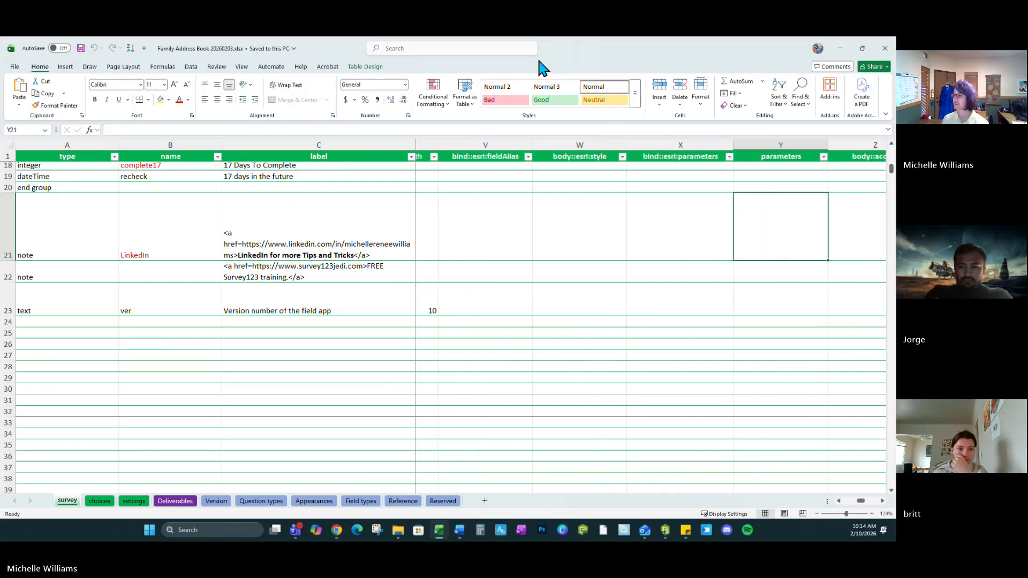
{"action": "key", "text": "Right"}
{"action": "key", "text": "Right"}
{"action": "key", "text": "Right"}
{"action": "key", "text": "Right"}
{"action": "key", "text": "Right"}
{"action": "key", "text": "Right"}
{"action": "key", "text": "Right"}
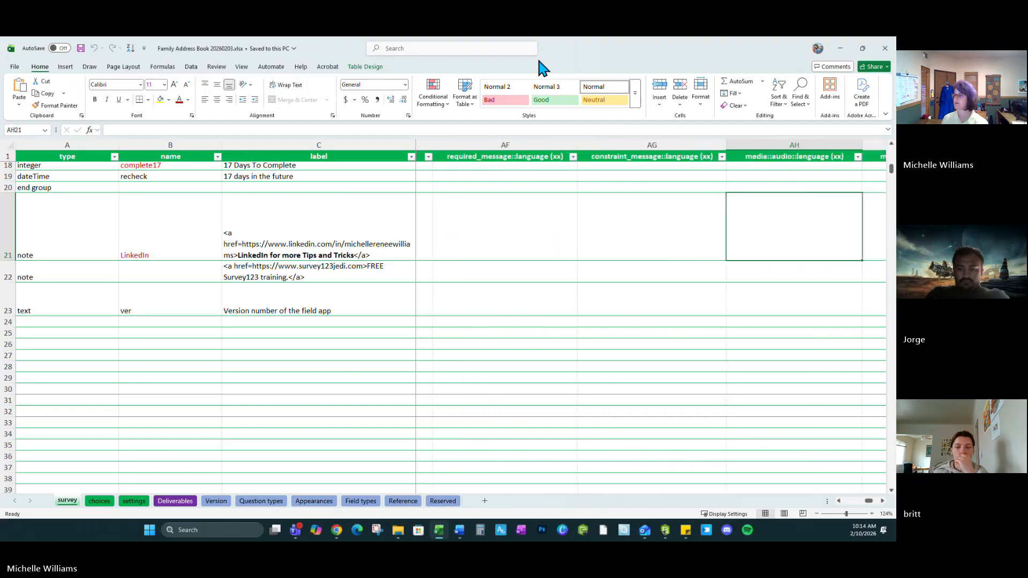
{"action": "key", "text": "Right"}
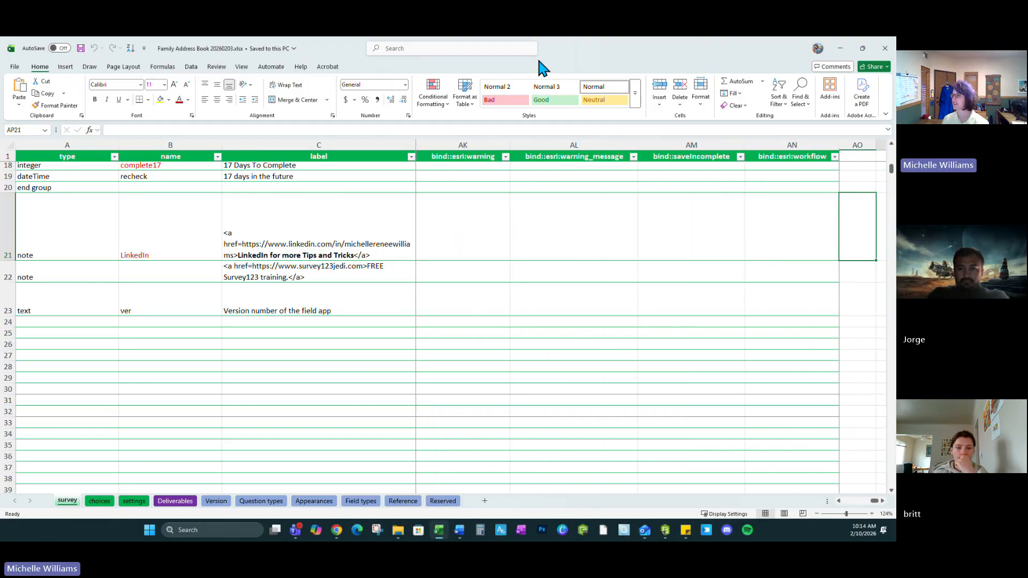
{"action": "key", "text": "Left"}
{"action": "key", "text": "Left"}
{"action": "key", "text": "Left"}
{"action": "key", "text": "Left"}
{"action": "key", "text": "Left"}
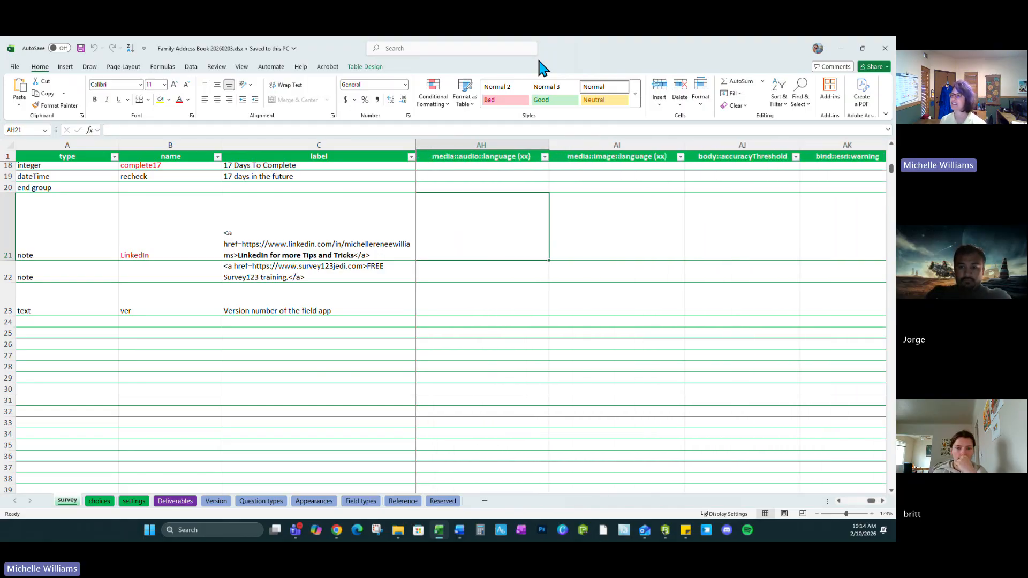
{"action": "key", "text": "Left"}
{"action": "key", "text": "Left"}
{"action": "key", "text": "Left"}
{"action": "key", "text": "Left"}
{"action": "key", "text": "Left"}
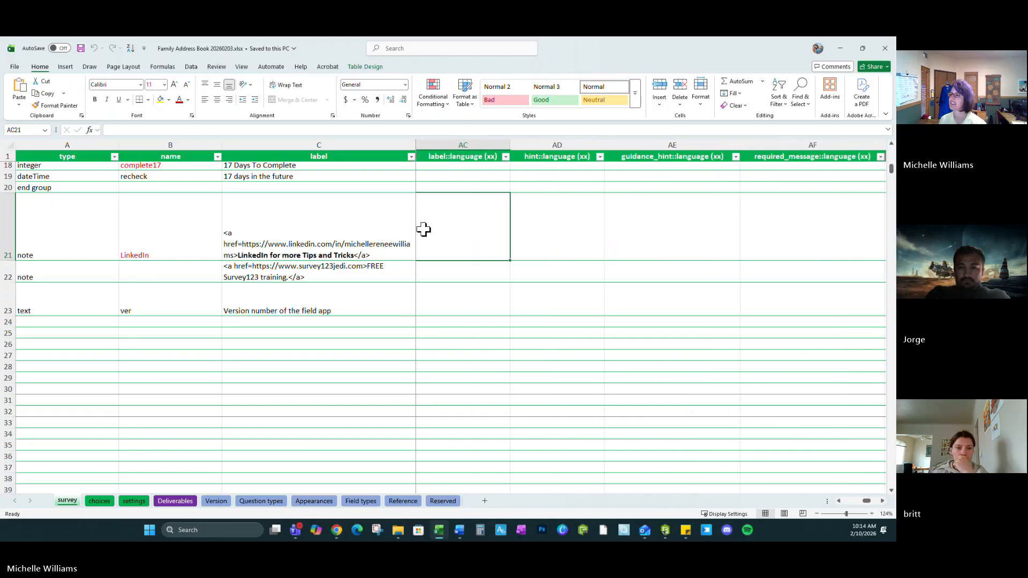
{"action": "key", "text": "Left"}
{"action": "key", "text": "Left"}
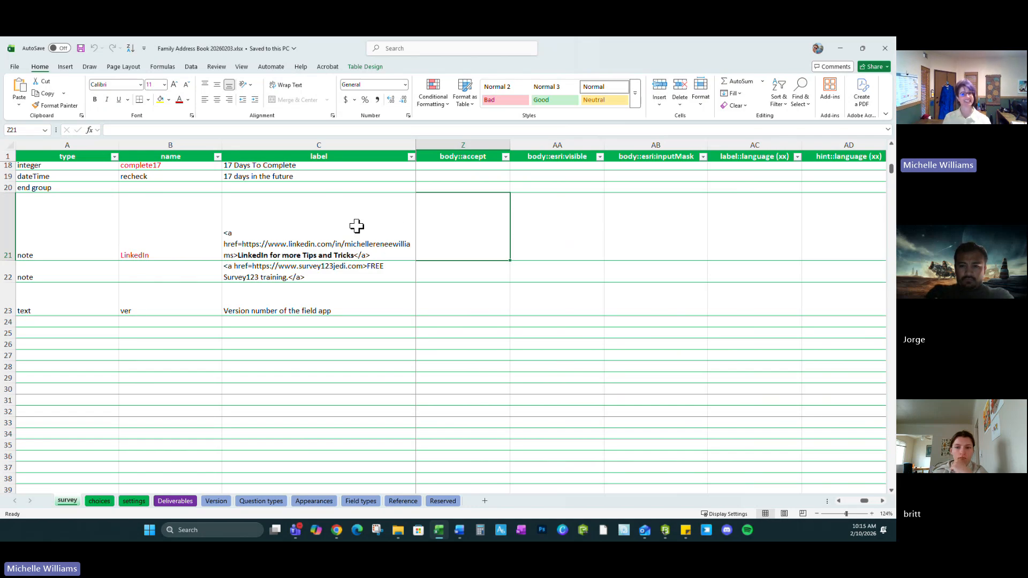
Clear the LinkedIn note's name cell in the survey sheet and save the workbook.
{"action": "key", "text": "Left"}
{"action": "key", "text": "Left"}
{"action": "key", "text": "Delete"}
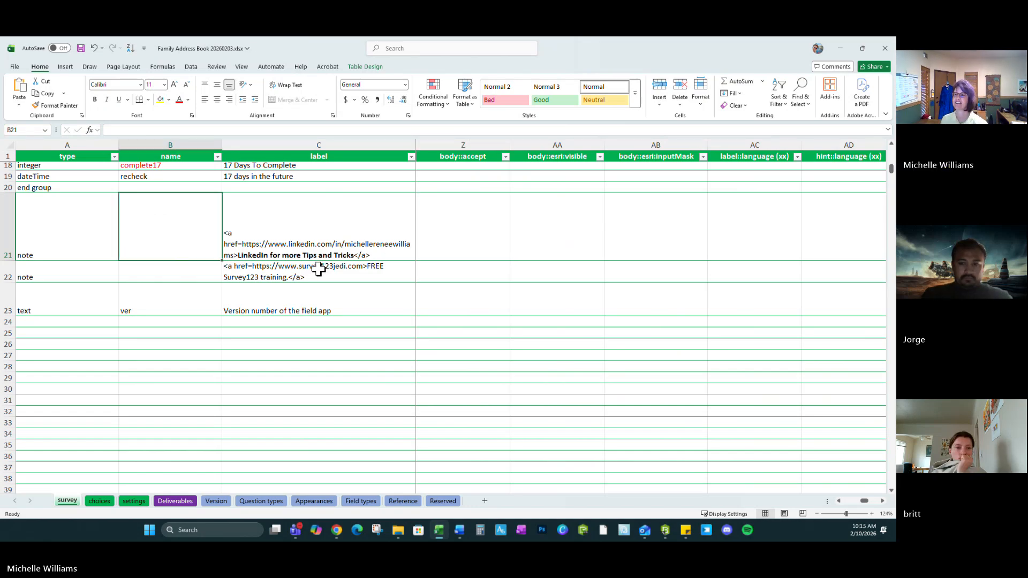
{"action": "left_click", "coordinate": [82, 49]}
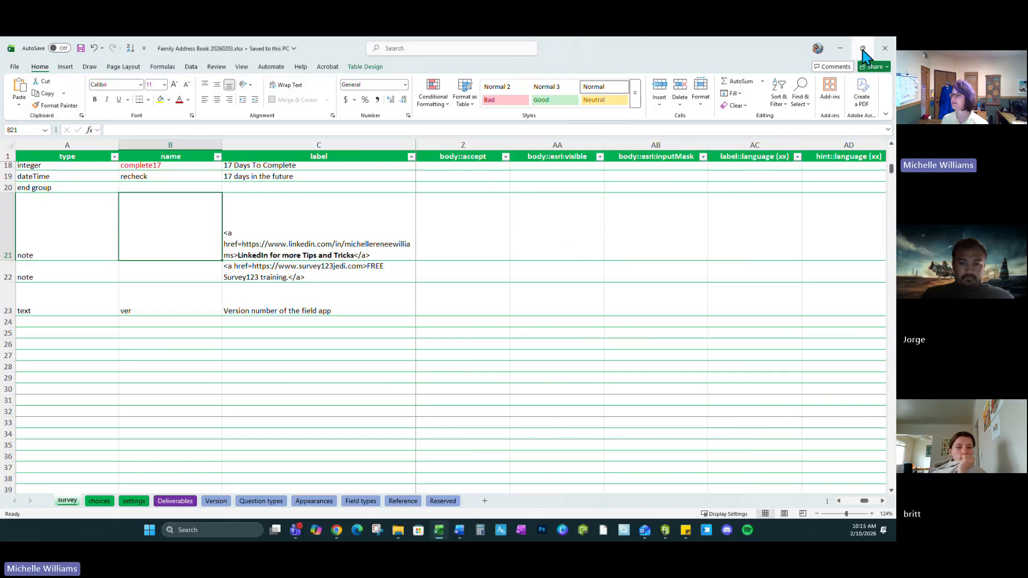
Switch to ArcGIS Survey123 Connect, reopen the survey's publish dialog, analyze the survey again and close the results.
{"action": "left_click", "coordinate": [863, 49]}
{"action": "left_click", "coordinate": [202, 169]}
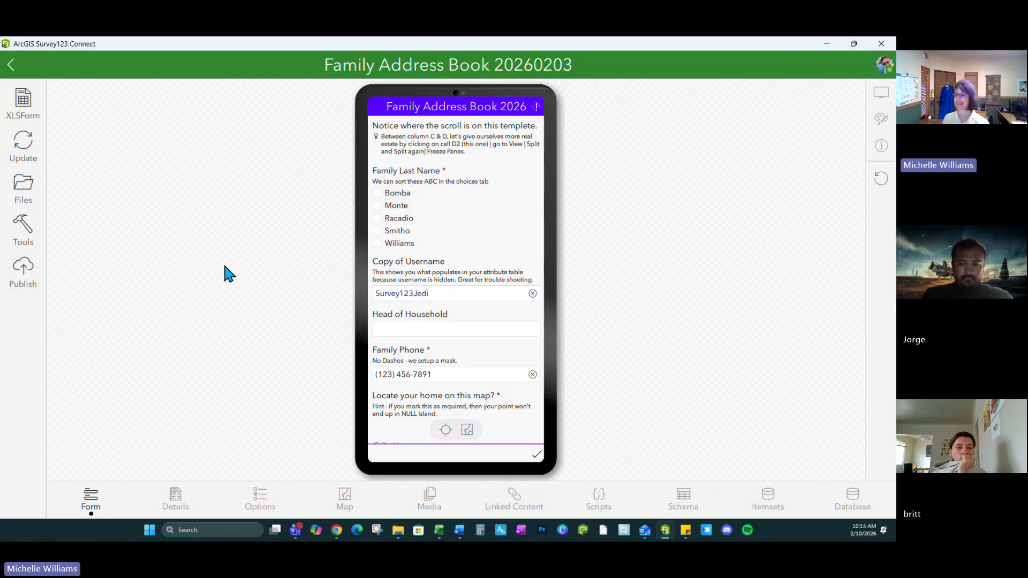
{"action": "left_click", "coordinate": [854, 44]}
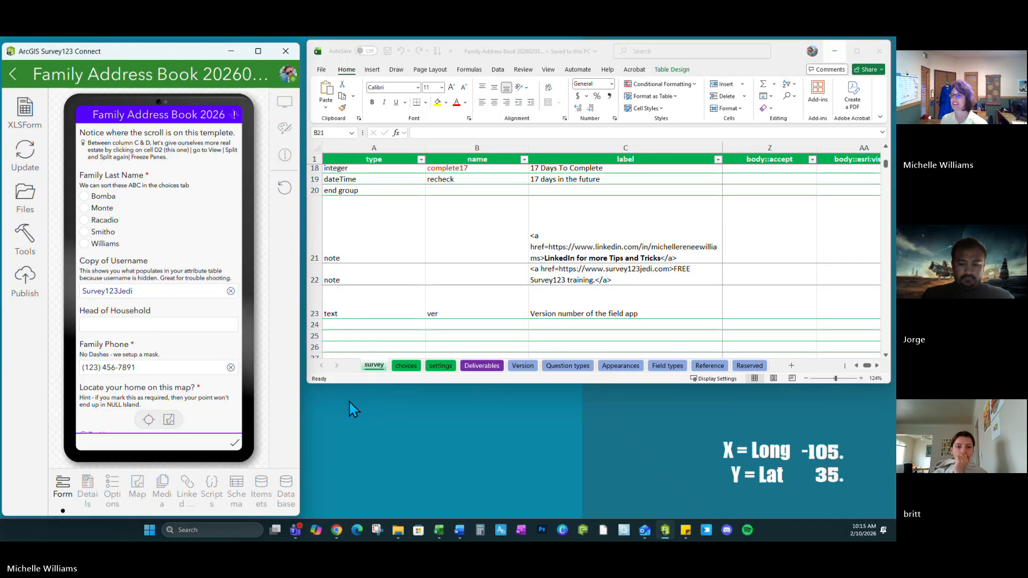
{"action": "left_click", "coordinate": [25, 281]}
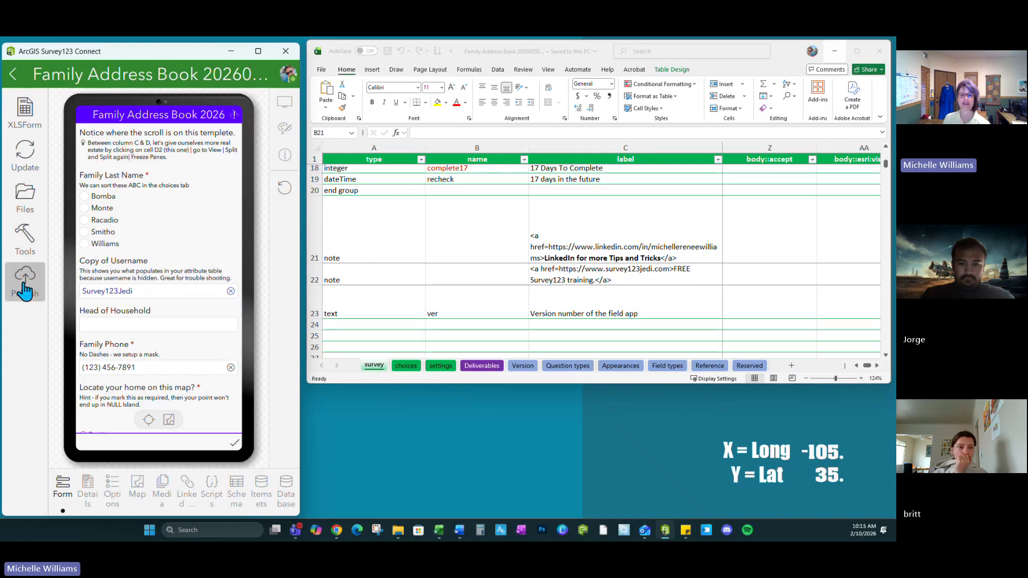
{"action": "left_click", "coordinate": [258, 51]}
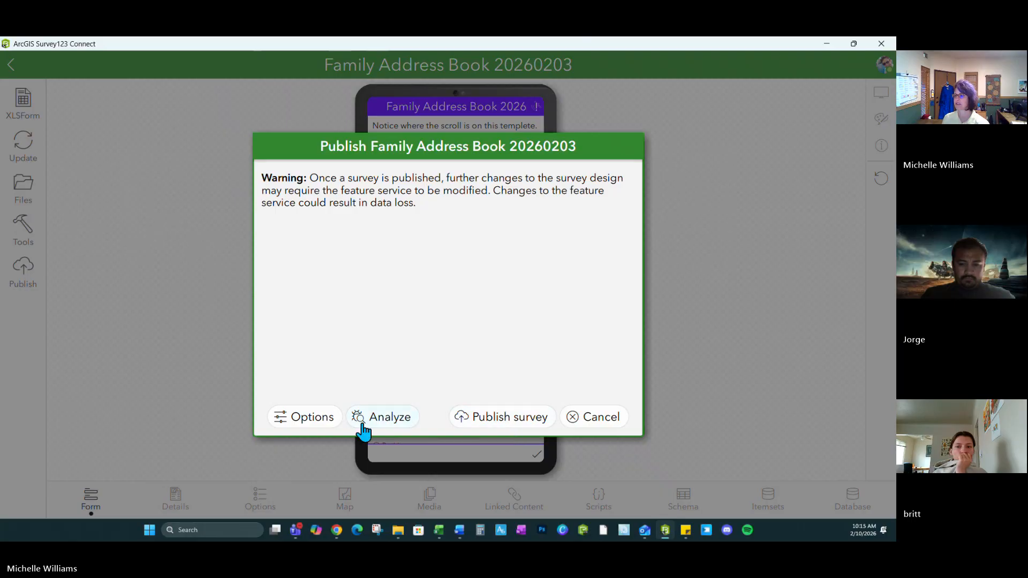
{"action": "left_click", "coordinate": [383, 423]}
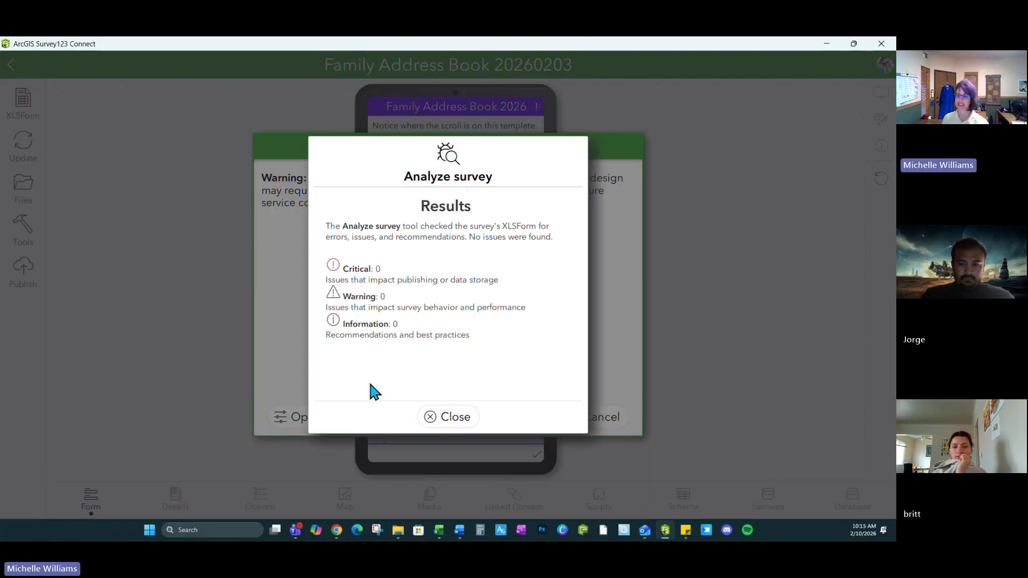
{"action": "left_click", "coordinate": [441, 417]}
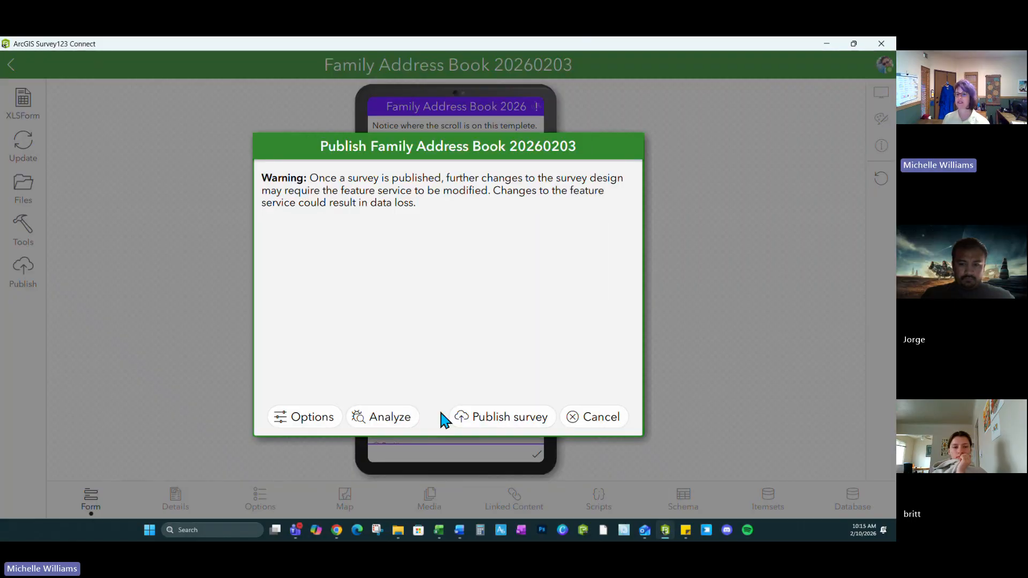
Accept the publish options with domains, global ID parent keys, web form, web map and sync enabled, and rerun the analysis.
{"action": "left_click", "coordinate": [302, 413]}
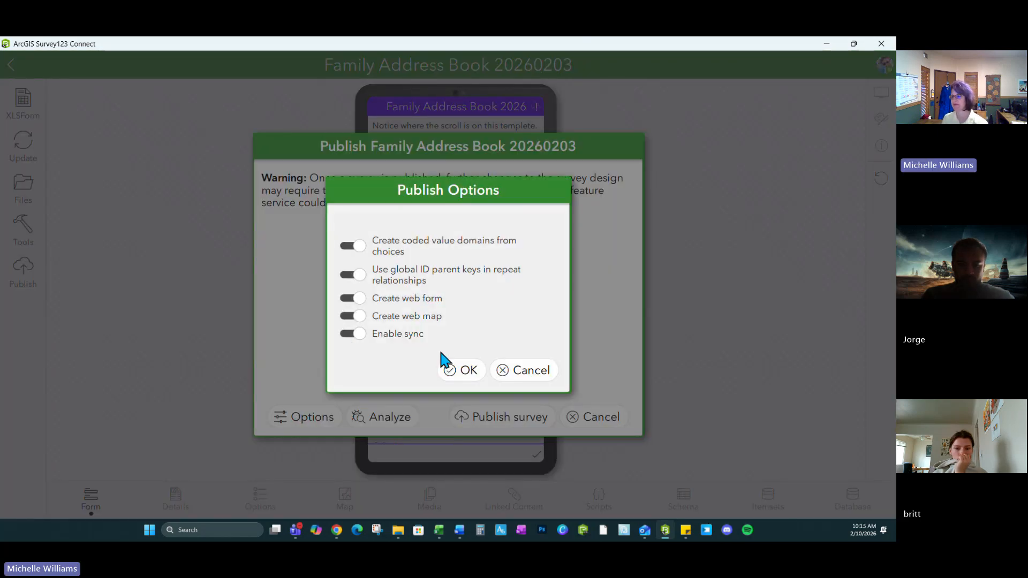
{"action": "left_click", "coordinate": [454, 372]}
{"action": "left_click", "coordinate": [372, 418]}
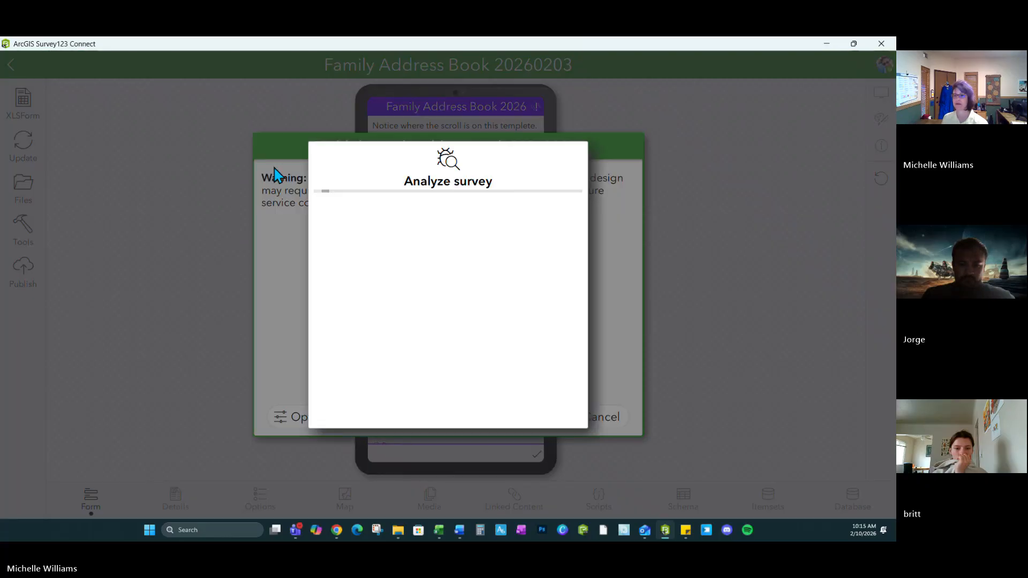
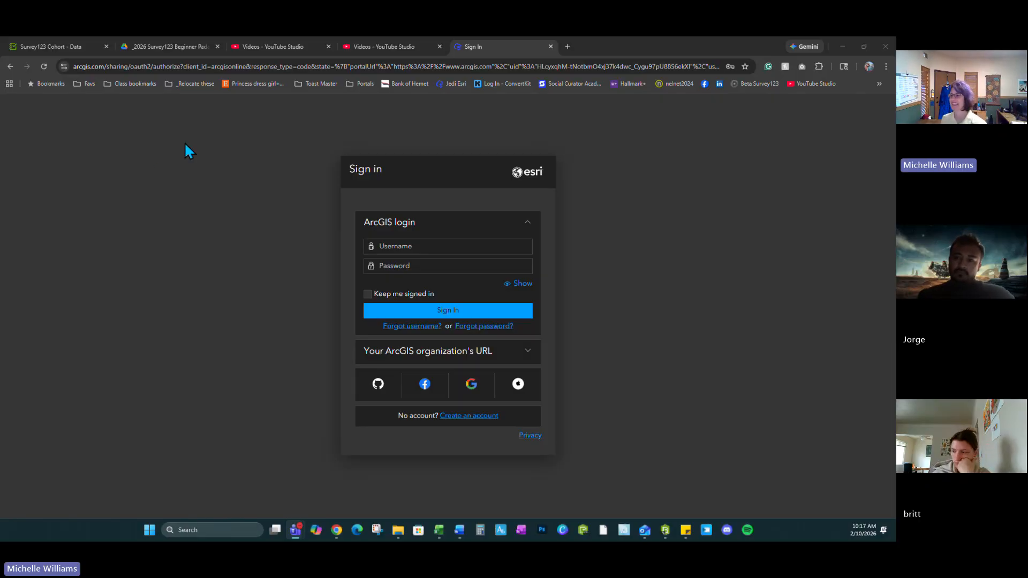
Sign in to ArcGIS Online in the browser with the saved username and password.
{"action": "left_click", "coordinate": [433, 251]}
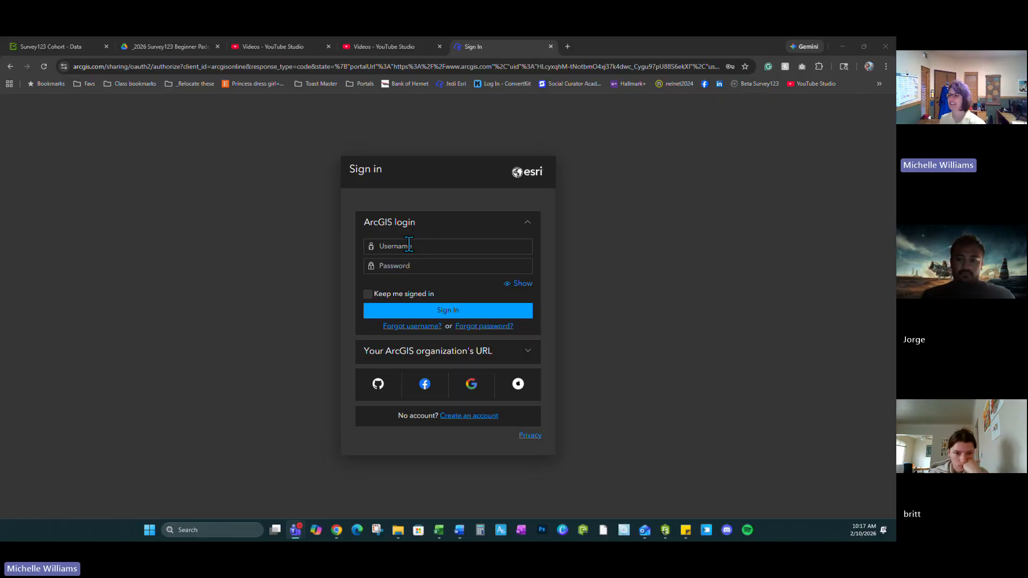
{"action": "left_click", "coordinate": [449, 269]}
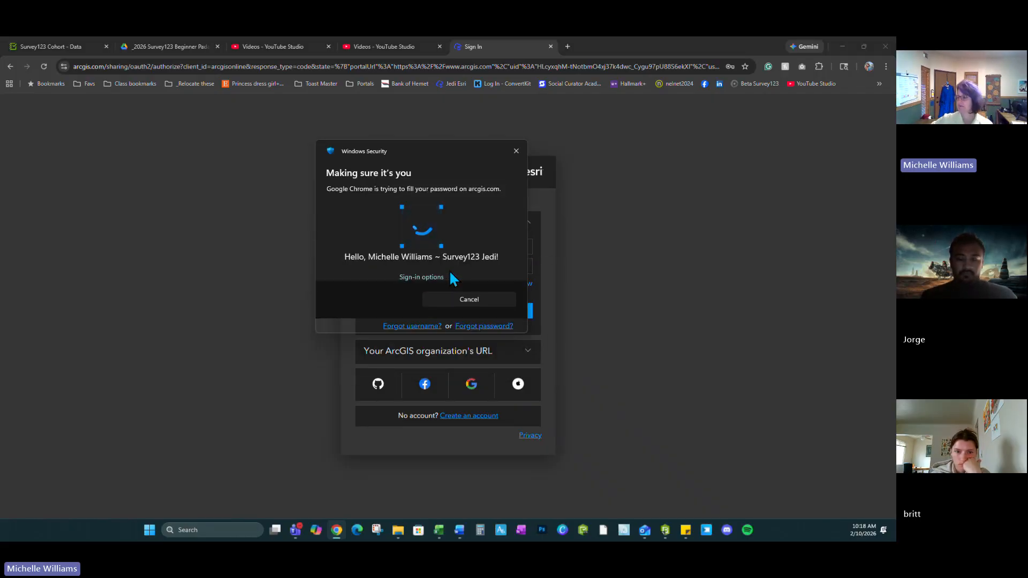
{"action": "left_click", "coordinate": [426, 311]}
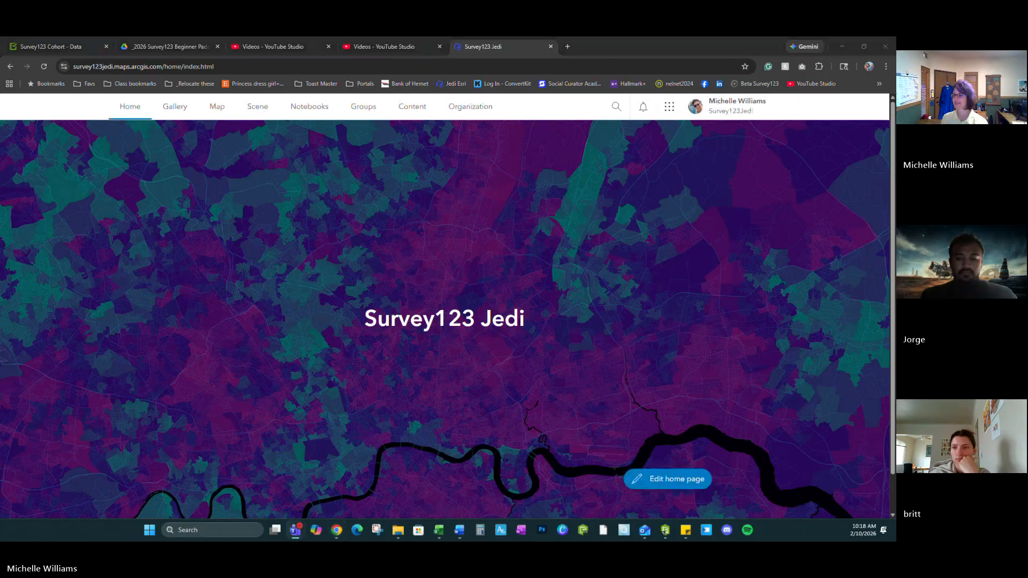
Filter the ArcGIS Online content folders by 2026 and open the Survey-Family Address Book 20260203 folder.
{"action": "left_click", "coordinate": [418, 108]}
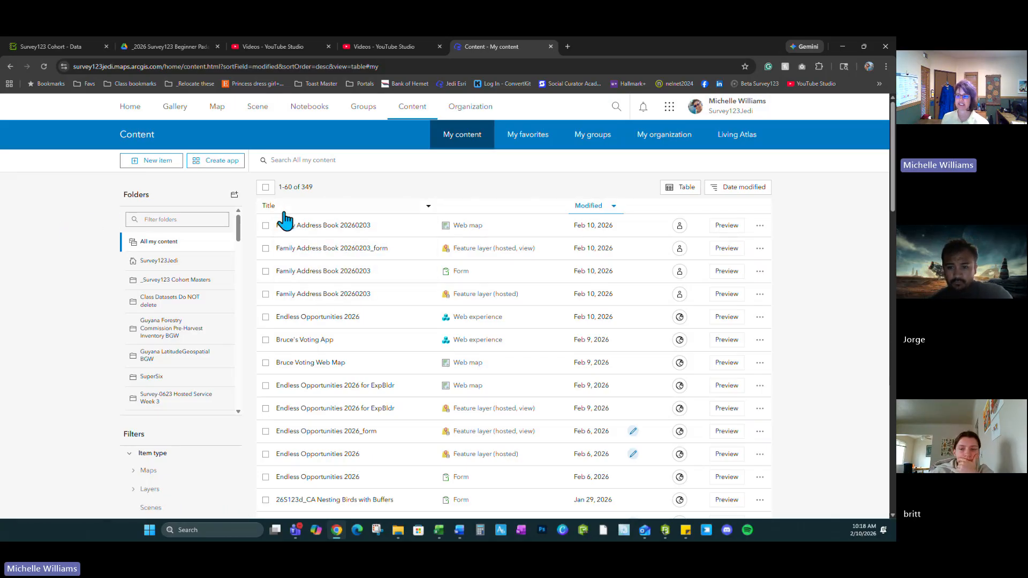
{"action": "left_click", "coordinate": [177, 219]}
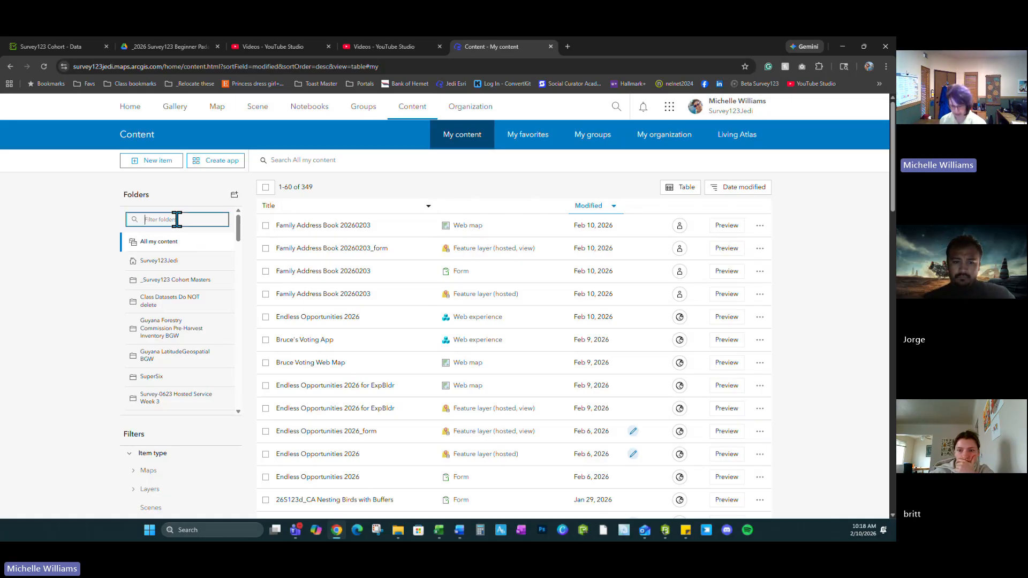
{"action": "type", "text": "20"}
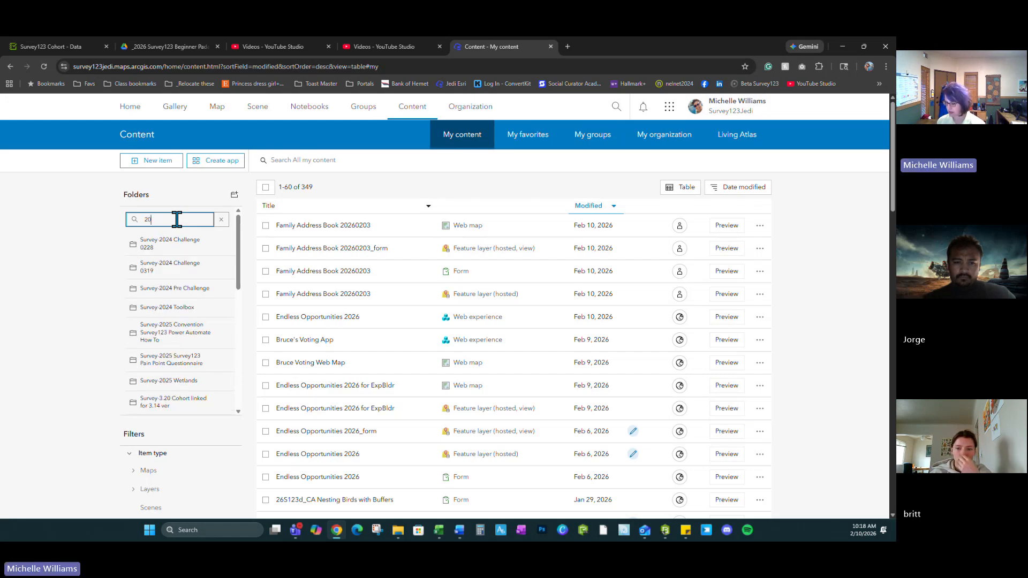
{"action": "type", "text": "026"}
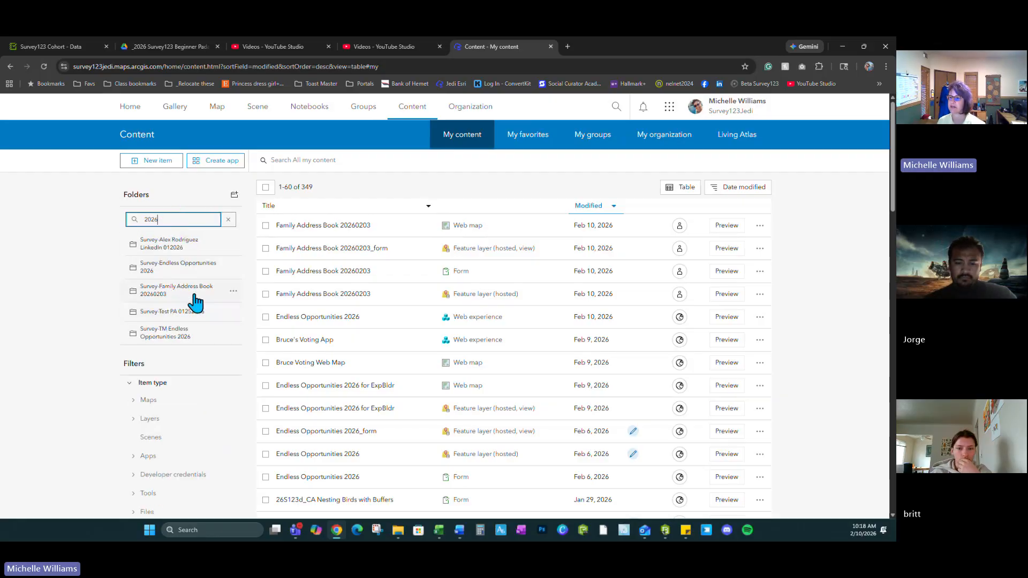
{"action": "left_click", "coordinate": [161, 294]}
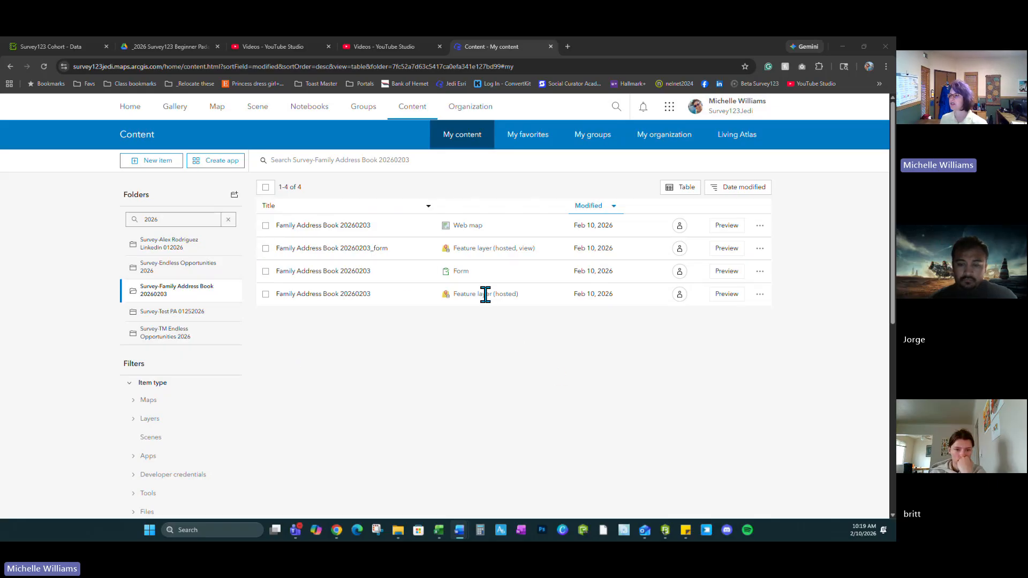
Try to share the survey's form, hosted feature layer view and web map with Everyone (public).
{"action": "left_click", "coordinate": [266, 271]}
{"action": "left_click", "coordinate": [265, 248]}
{"action": "left_click", "coordinate": [265, 225]}
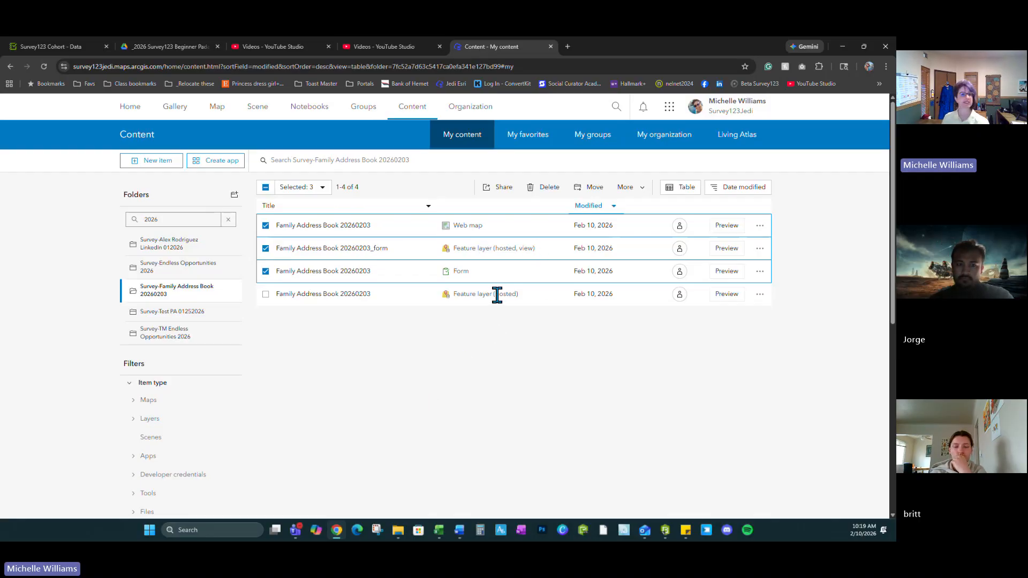
{"action": "key", "text": "alt+Tab"}
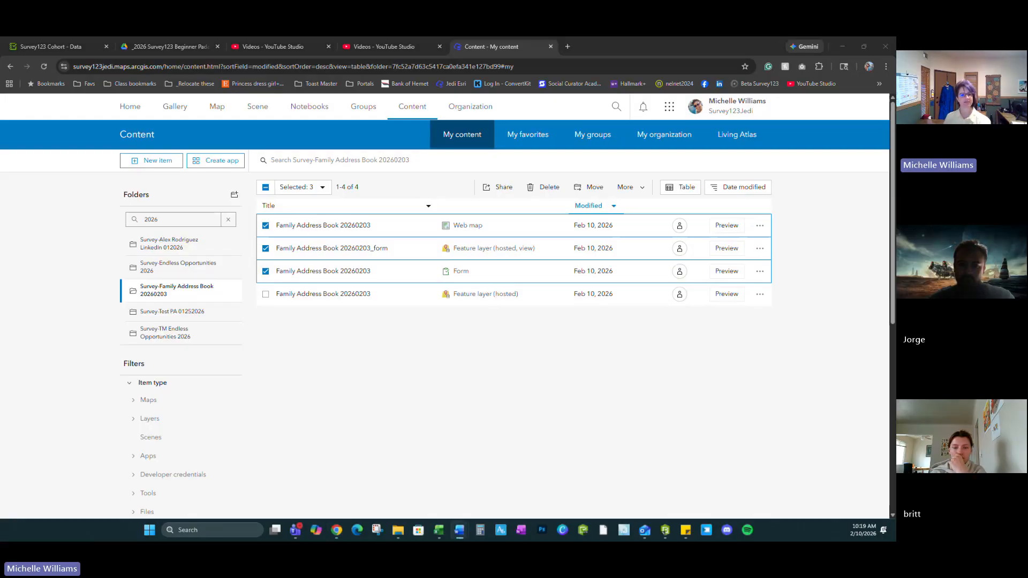
{"action": "left_click", "coordinate": [440, 412]}
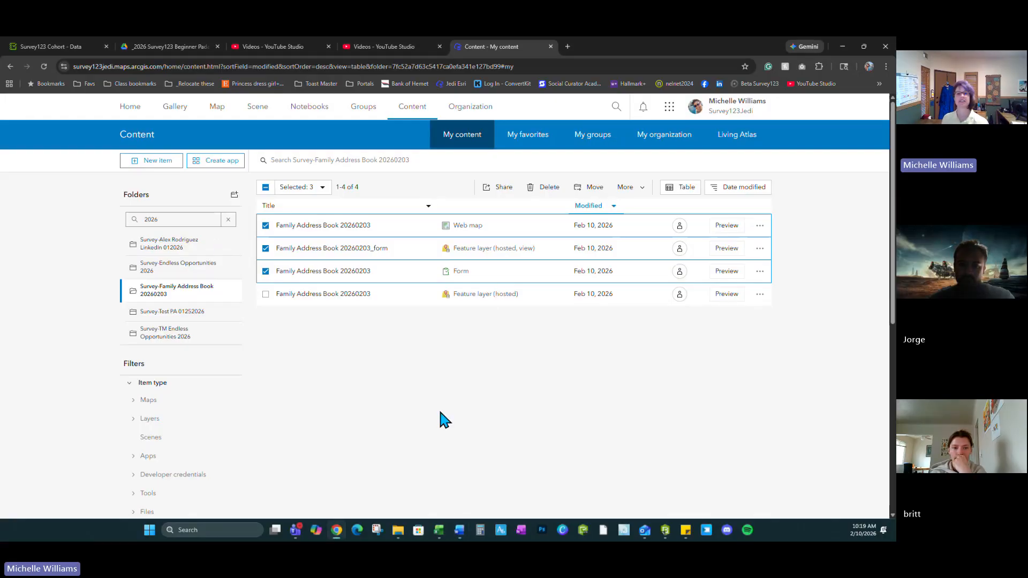
{"action": "left_click", "coordinate": [499, 187]}
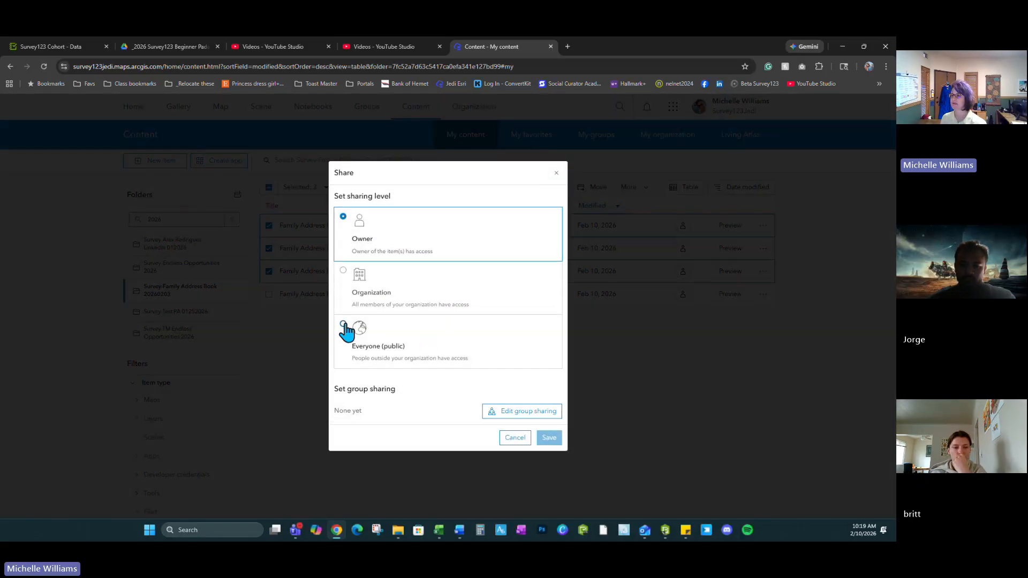
{"action": "left_click", "coordinate": [343, 326]}
{"action": "left_click", "coordinate": [549, 442]}
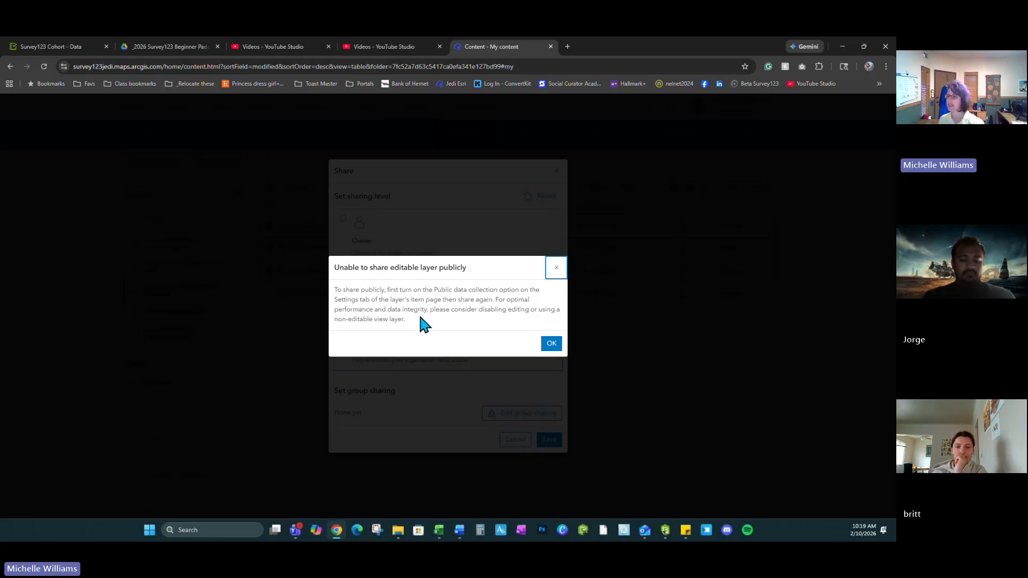
{"action": "left_click", "coordinate": [550, 348]}
{"action": "left_click", "coordinate": [557, 170]}
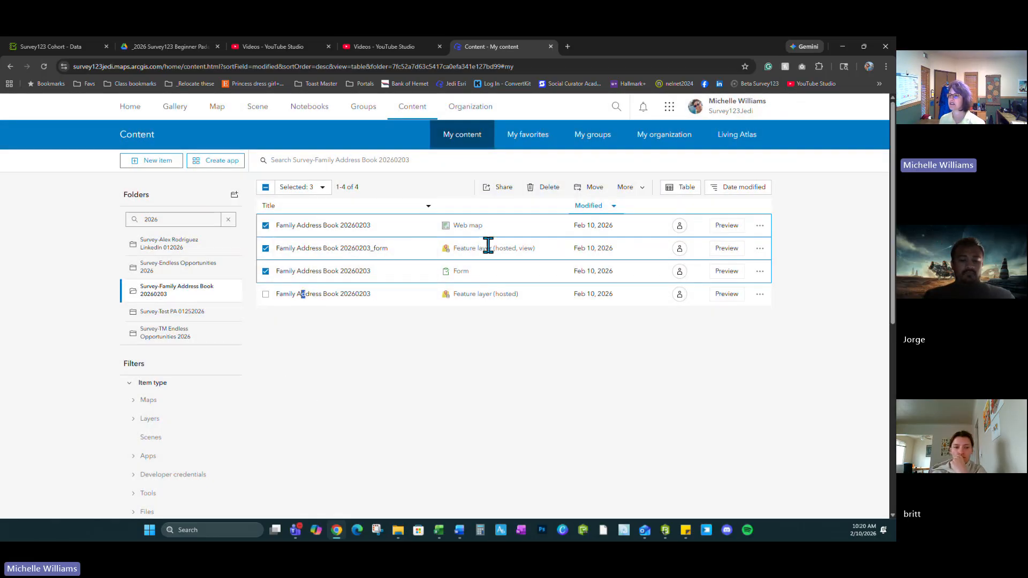
In the Family Address Book 20260203_form view layer's settings, approve it for public sharing while editing is enabled.
{"action": "left_click", "coordinate": [300, 271]}
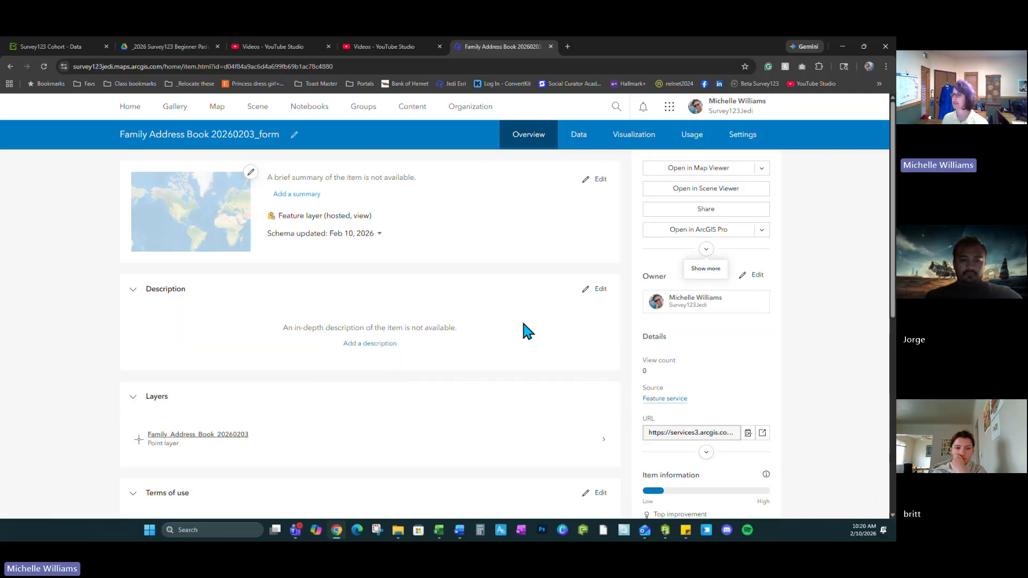
{"action": "left_click", "coordinate": [743, 135]}
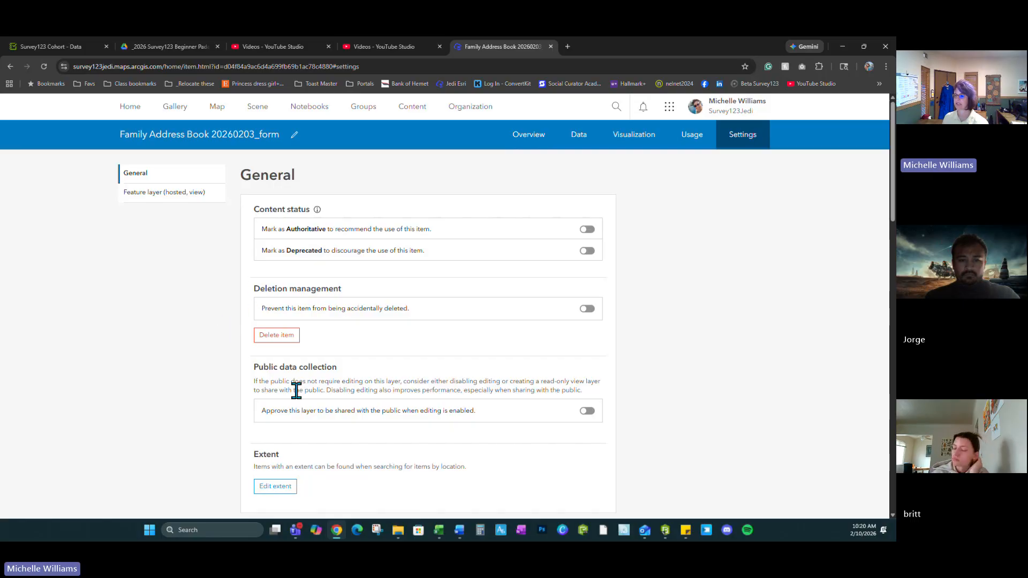
{"action": "left_click", "coordinate": [588, 412]}
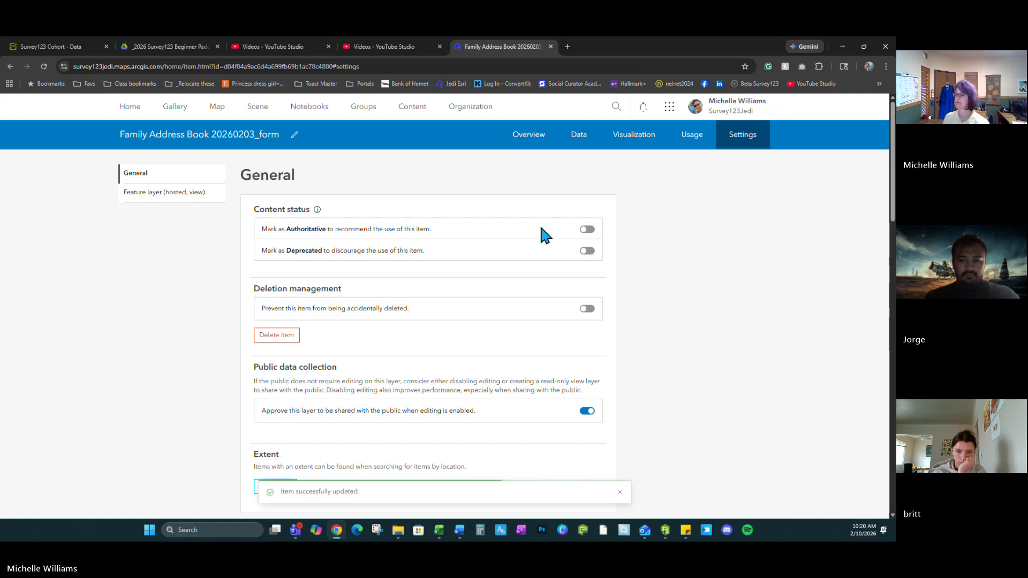
Share the survey's form, web map and hosted view layer with Everyone (public), accepting public sharing of the editable layer.
{"action": "left_click", "coordinate": [415, 108]}
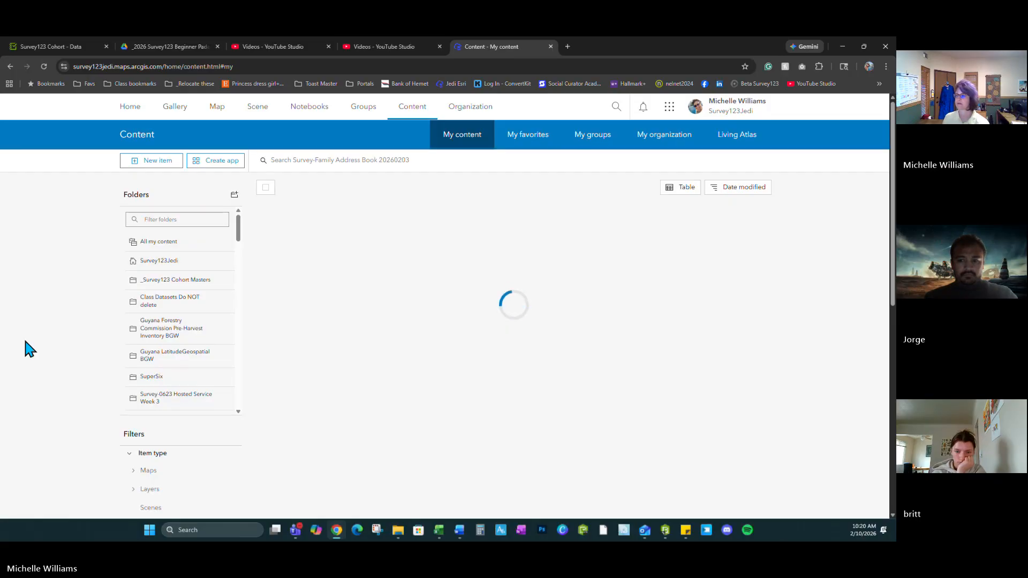
{"action": "left_click", "coordinate": [265, 271]}
{"action": "left_click", "coordinate": [266, 248]}
{"action": "left_click", "coordinate": [266, 226]}
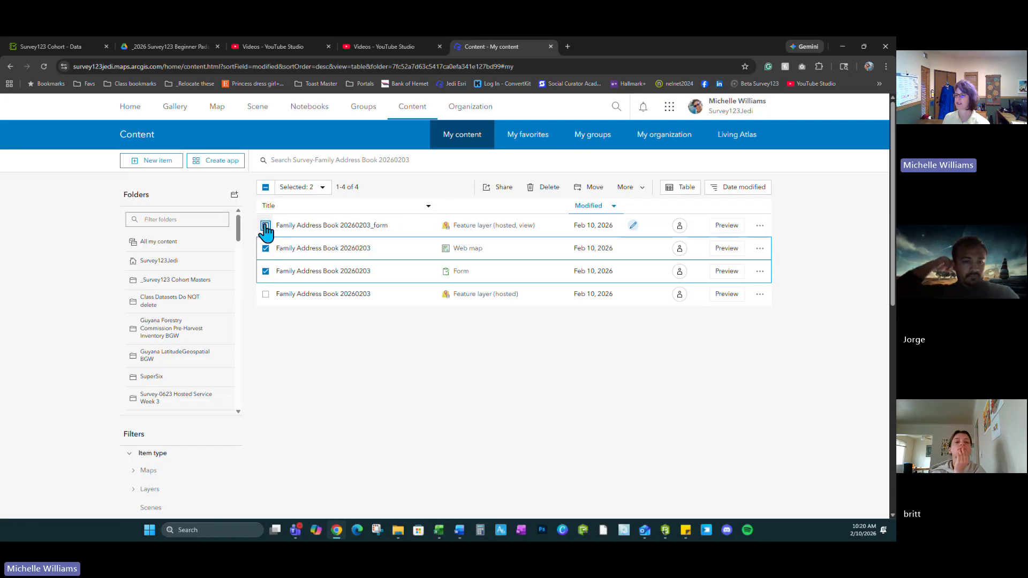
{"action": "left_click", "coordinate": [498, 189]}
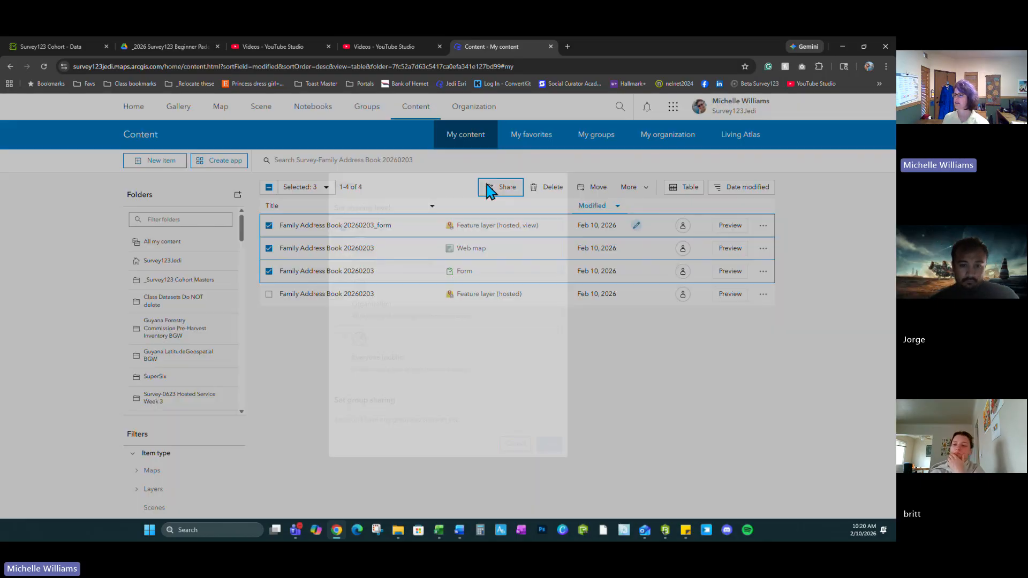
{"action": "left_click", "coordinate": [343, 324]}
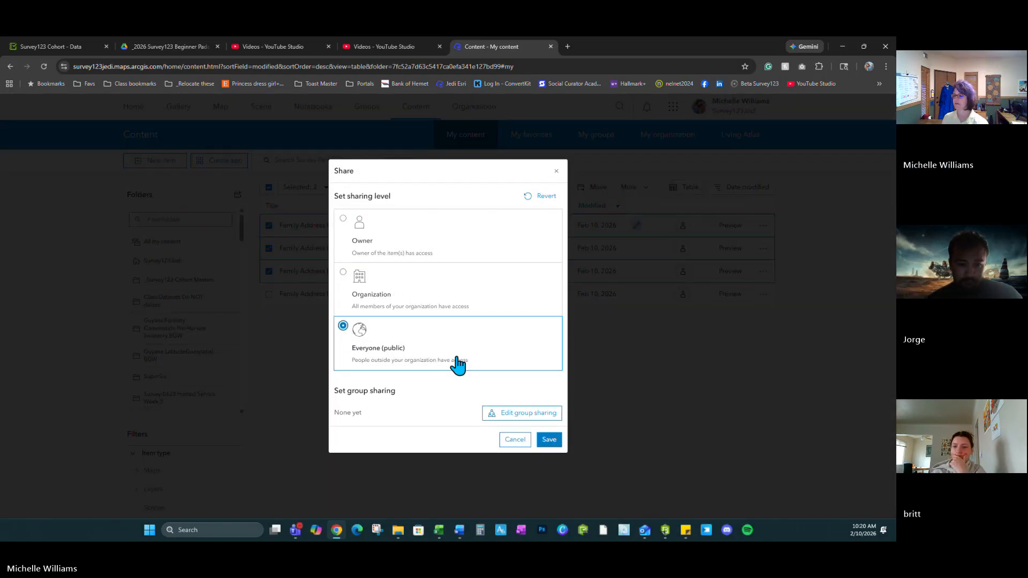
{"action": "left_click", "coordinate": [548, 438]}
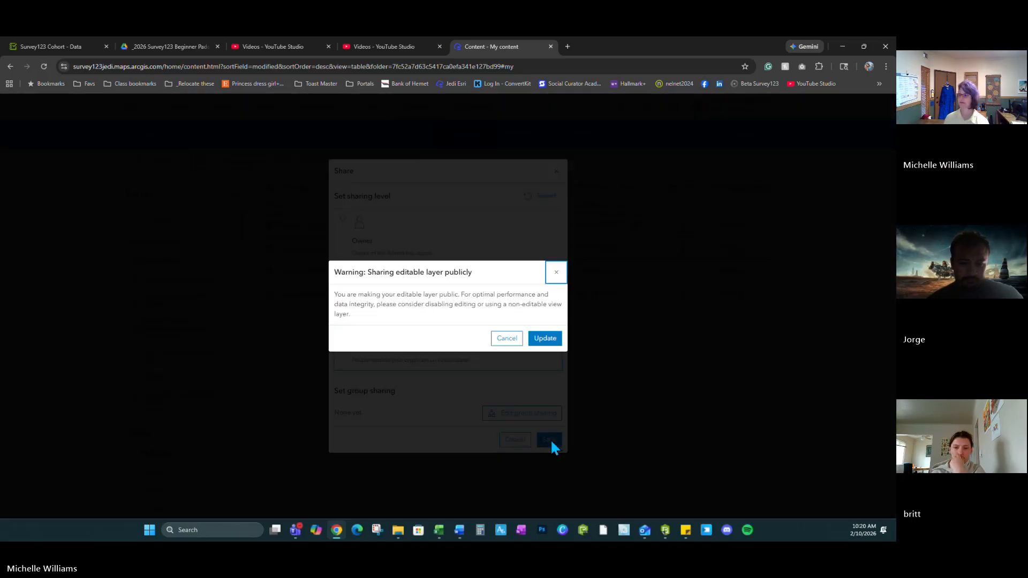
{"action": "left_click", "coordinate": [545, 339]}
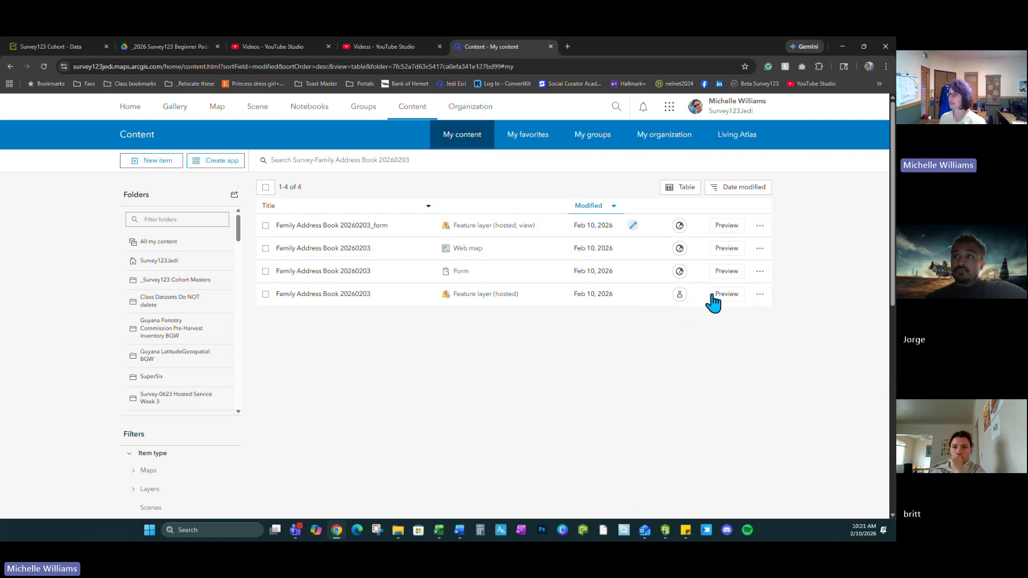
{"action": "left_click", "coordinate": [680, 272]}
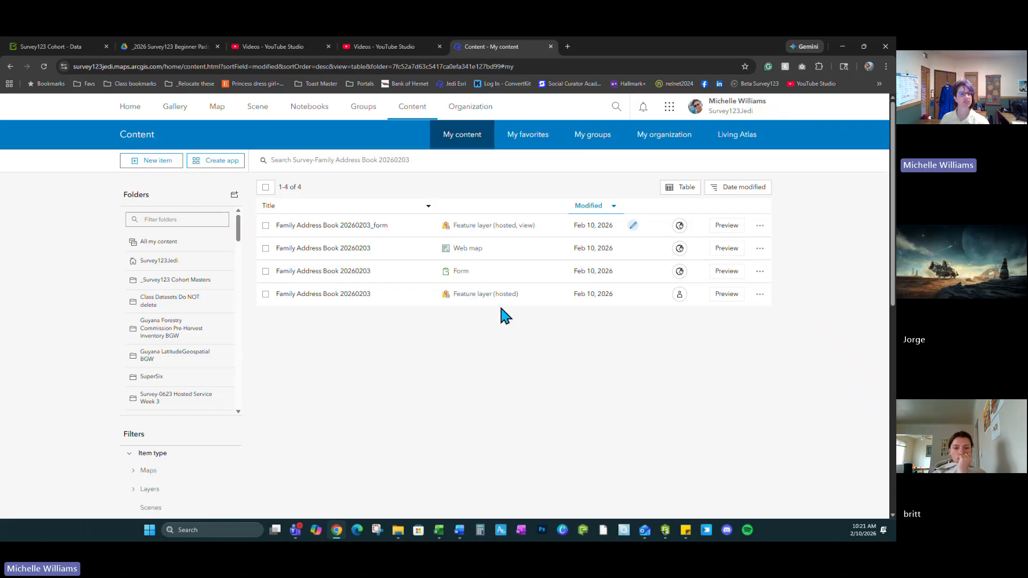
Switch to the Survey123 website and check which filters are available for the survey list.
{"action": "left_click", "coordinate": [672, 107]}
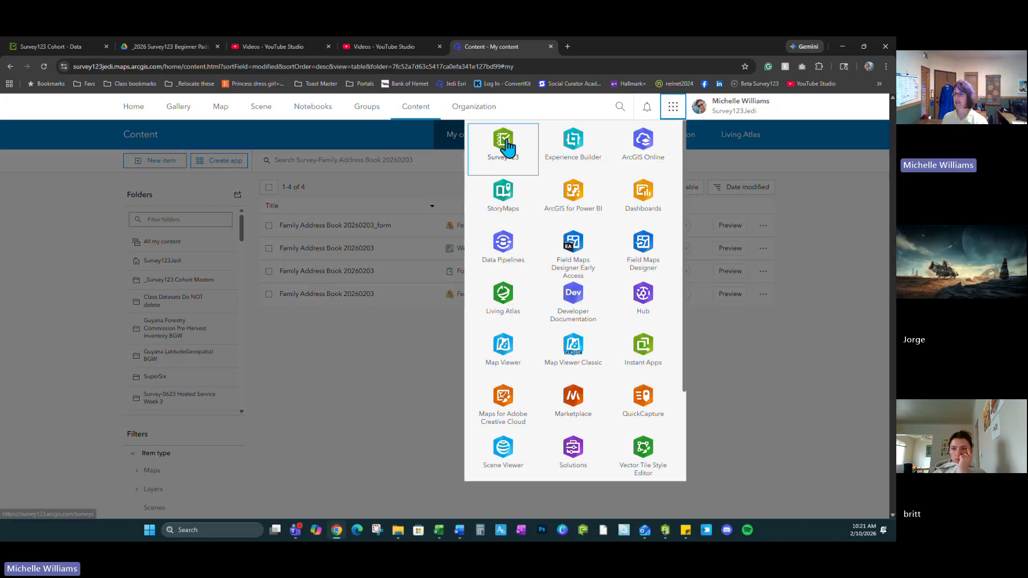
{"action": "left_click_drag", "start_coordinate": [503, 145], "coordinate": [511, 171]}
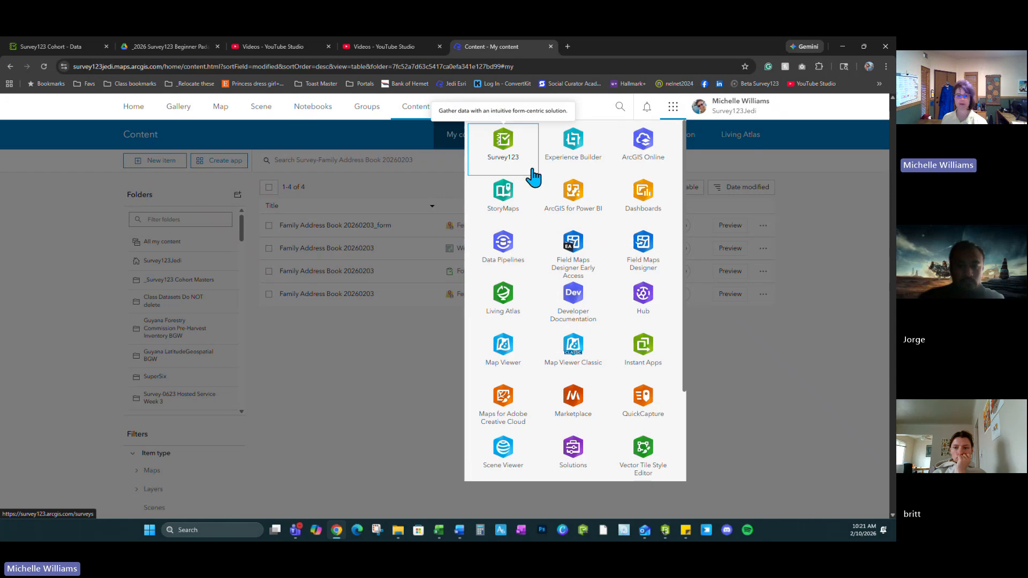
{"action": "left_click", "coordinate": [503, 143]}
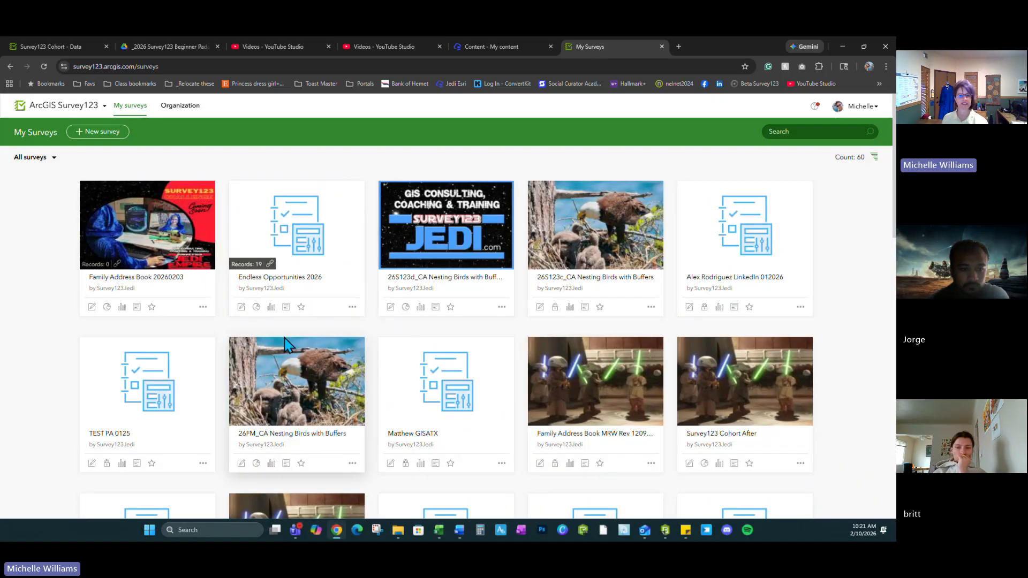
{"action": "left_click", "coordinate": [54, 157]}
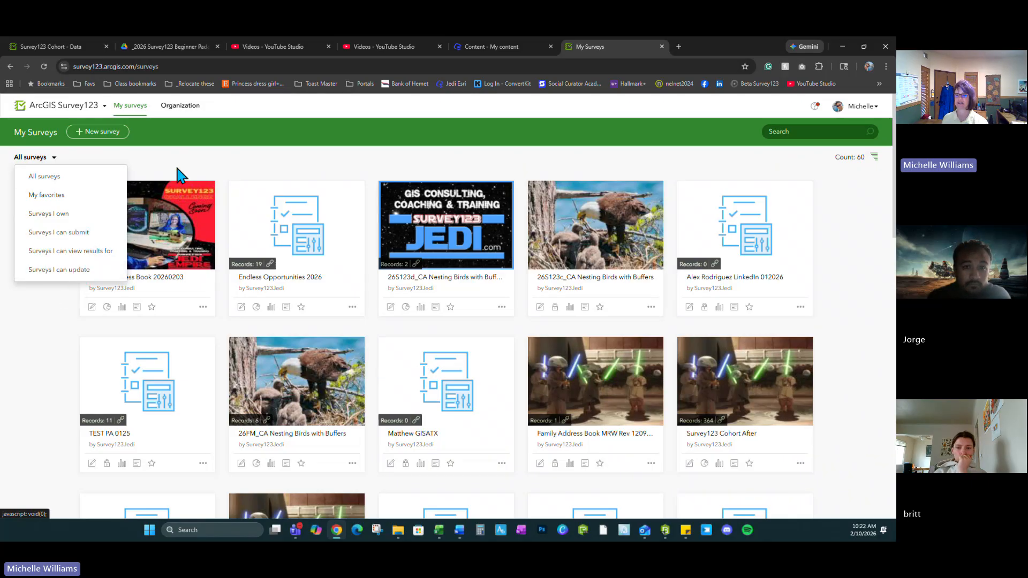
{"action": "left_click", "coordinate": [30, 157]}
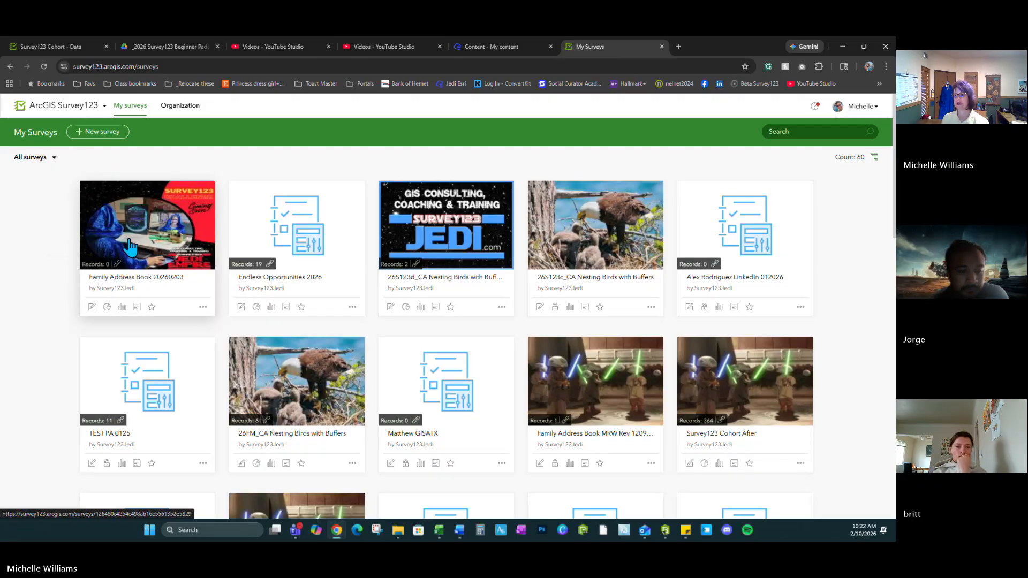
Look at the Family Address Book 20260203 survey's design page, return to the survey list and open its collaboration settings.
{"action": "left_click", "coordinate": [91, 307]}
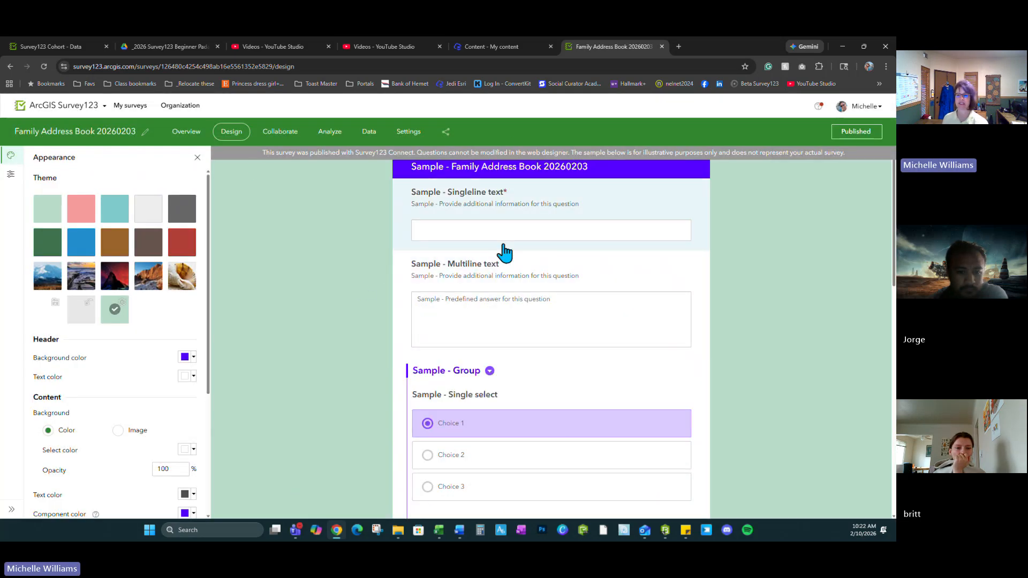
{"action": "left_click", "coordinate": [10, 65]}
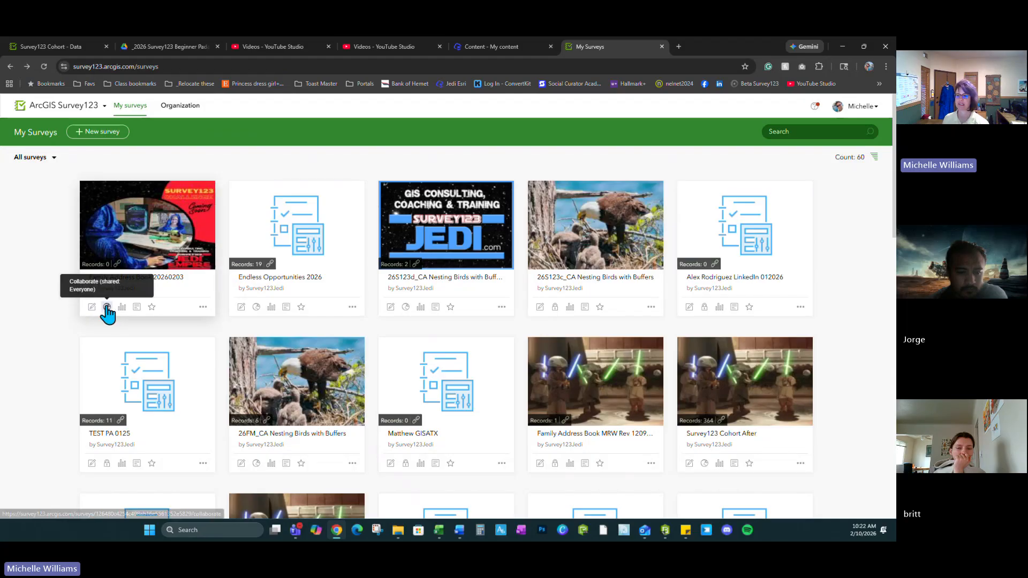
{"action": "left_click", "coordinate": [107, 307]}
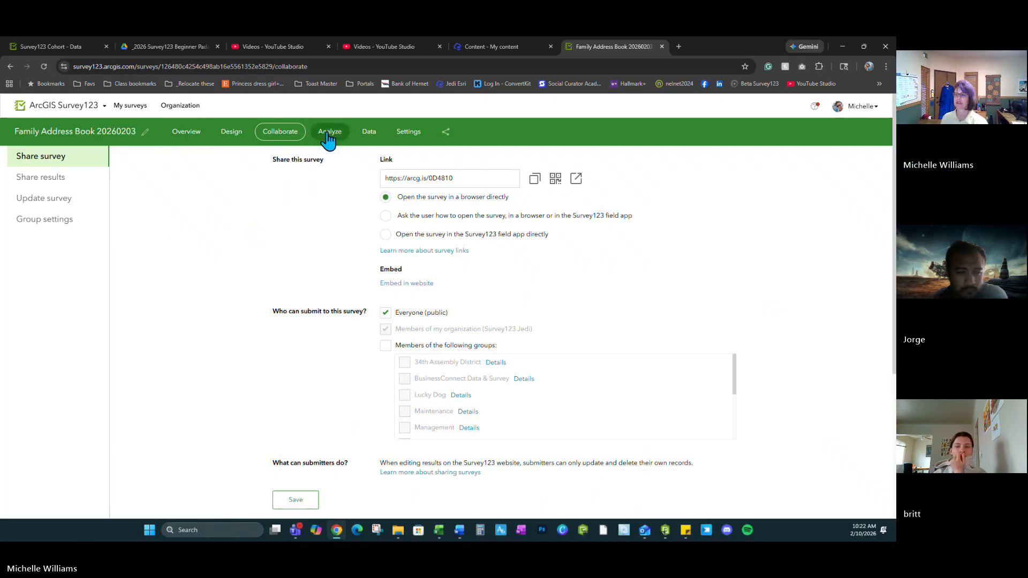
Compare the survey links for opening in a browser, asking the user and opening in the field app, ending on the browser option.
{"action": "left_click", "coordinate": [490, 182]}
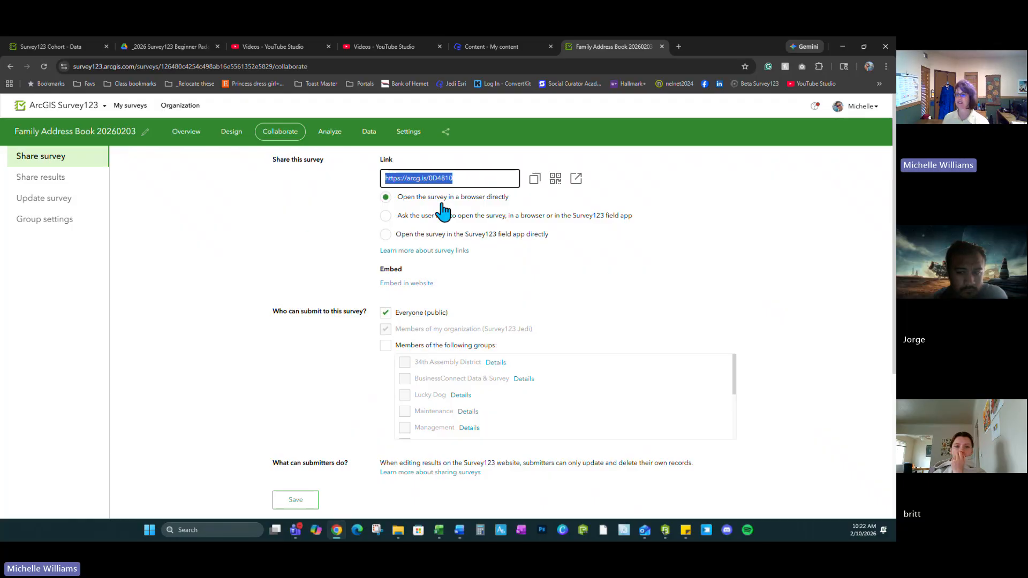
{"action": "left_click", "coordinate": [386, 216]}
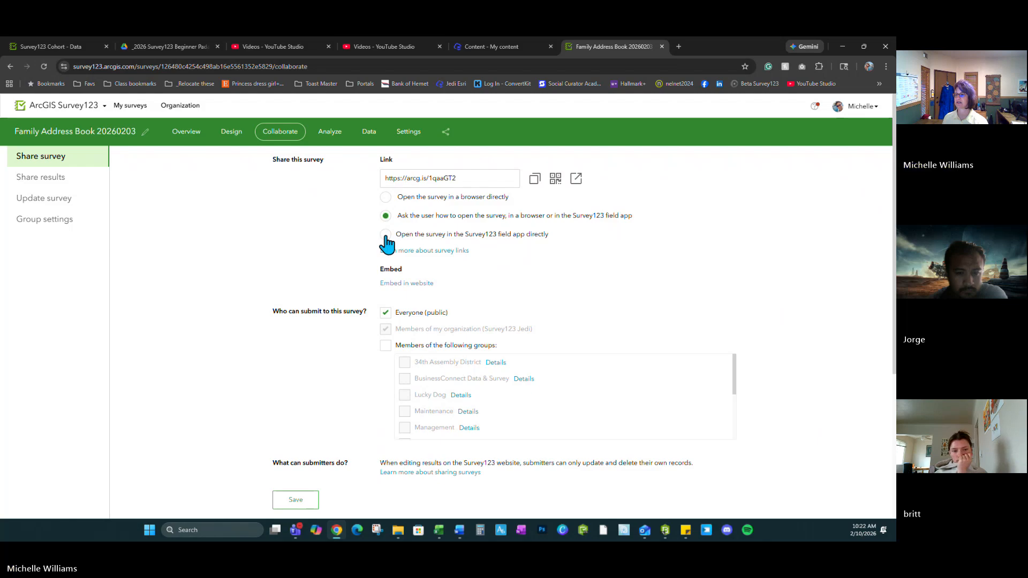
{"action": "left_click", "coordinate": [386, 235]}
{"action": "left_click", "coordinate": [385, 197]}
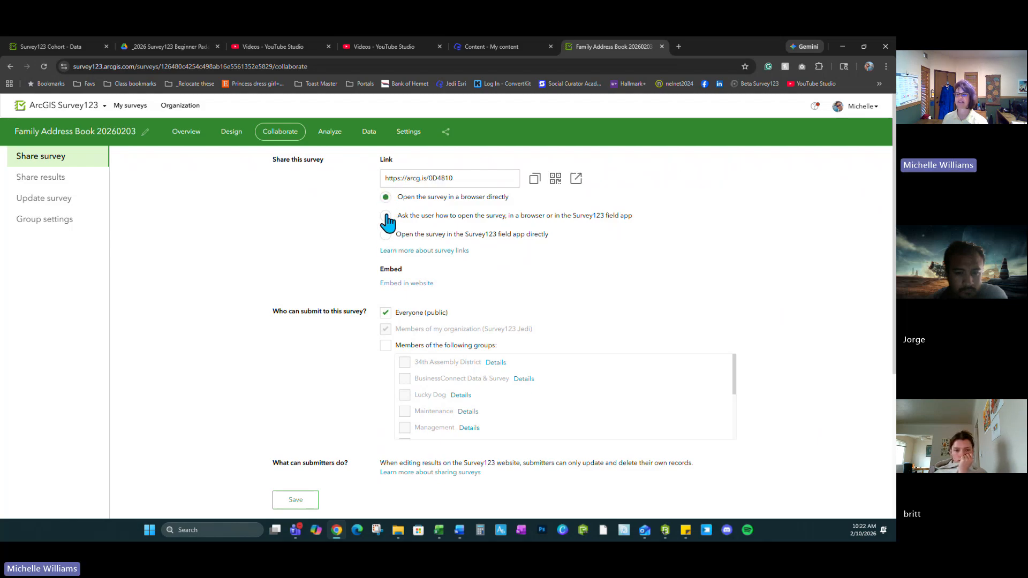
{"action": "left_click", "coordinate": [386, 235]}
{"action": "left_click", "coordinate": [384, 197]}
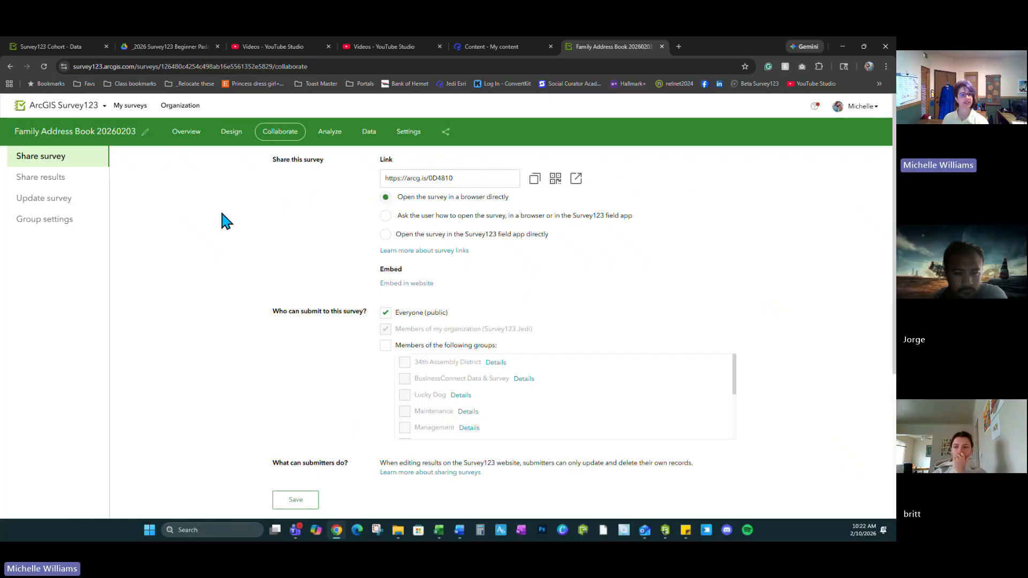
{"action": "left_click", "coordinate": [386, 216]}
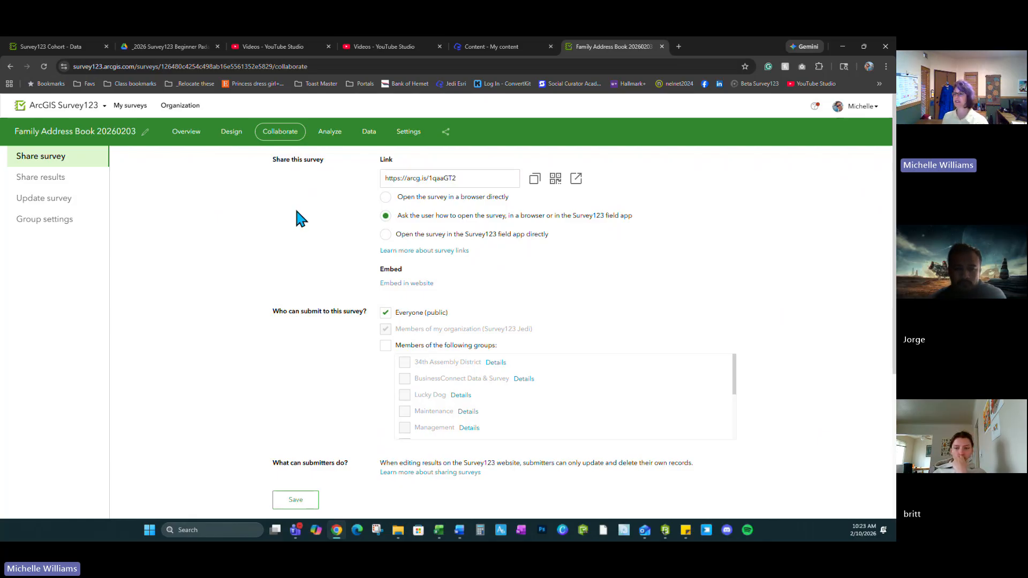
{"action": "left_click", "coordinate": [385, 236]}
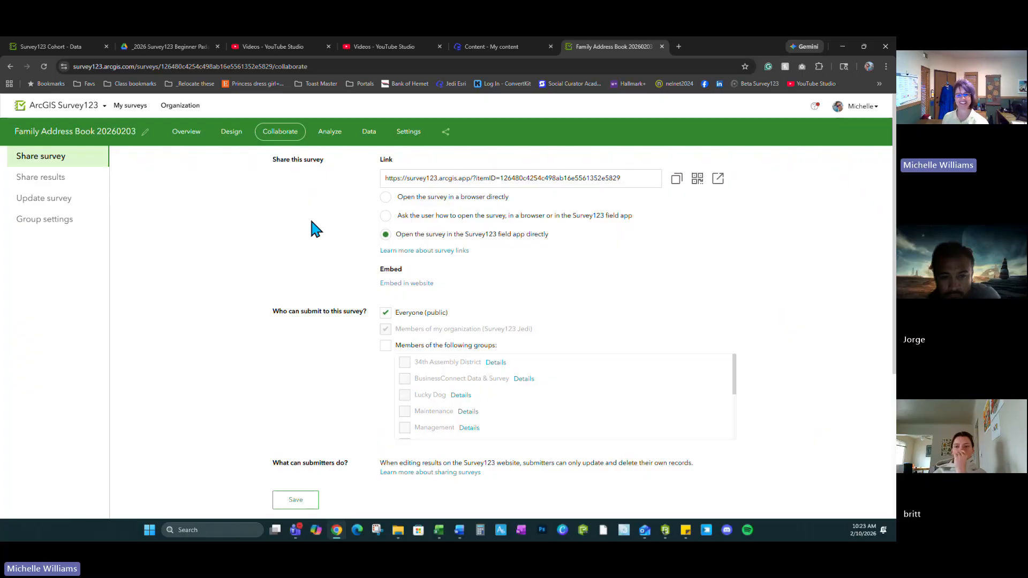
{"action": "left_click", "coordinate": [385, 215]}
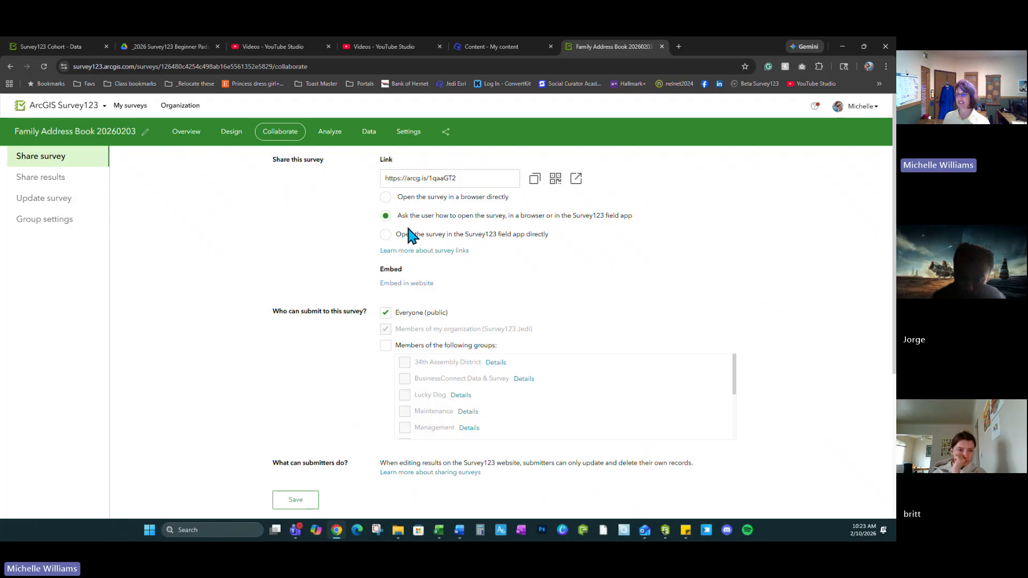
{"action": "left_click", "coordinate": [385, 198]}
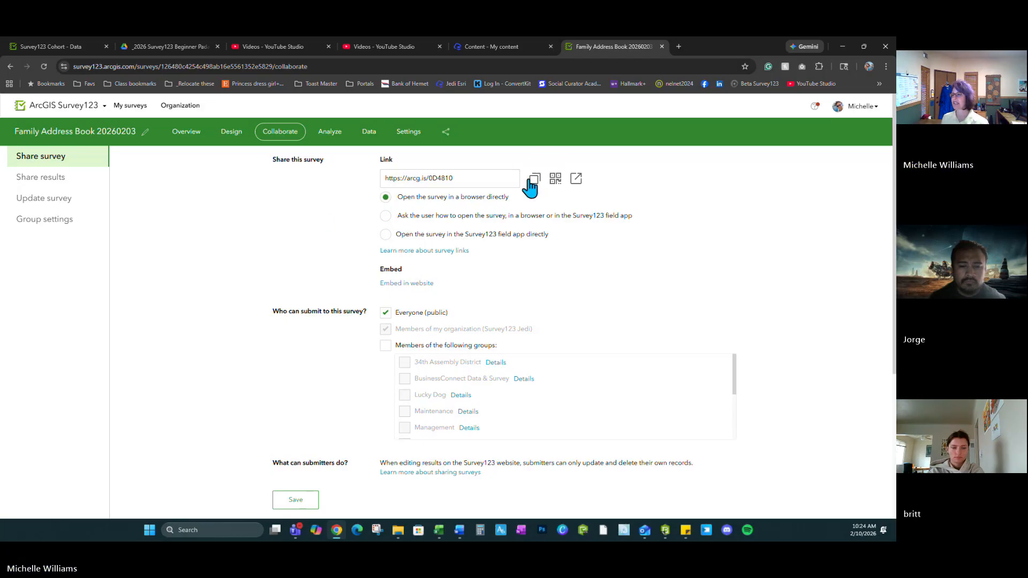
{"action": "left_click", "coordinate": [385, 216]}
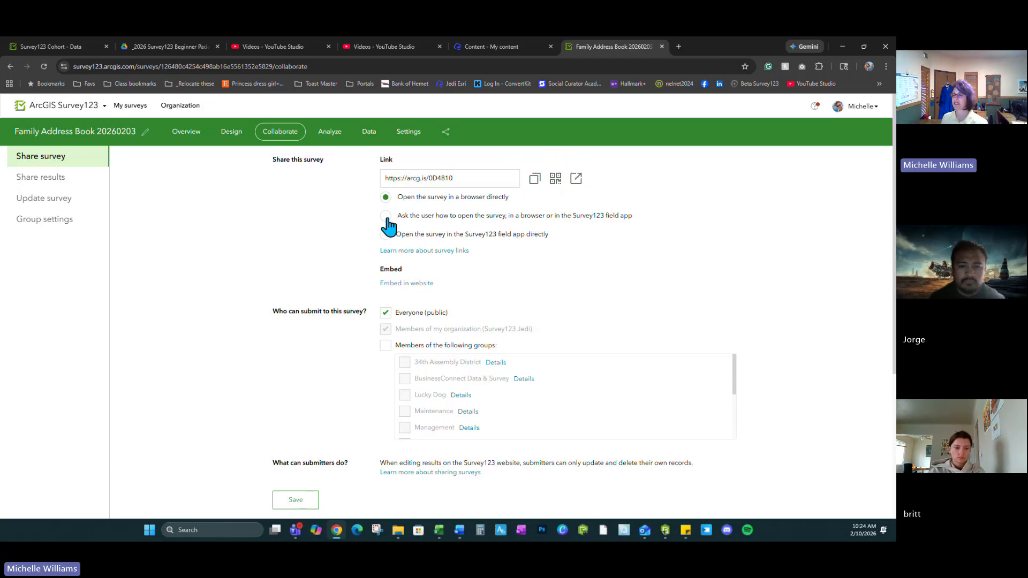
{"action": "left_click", "coordinate": [385, 234]}
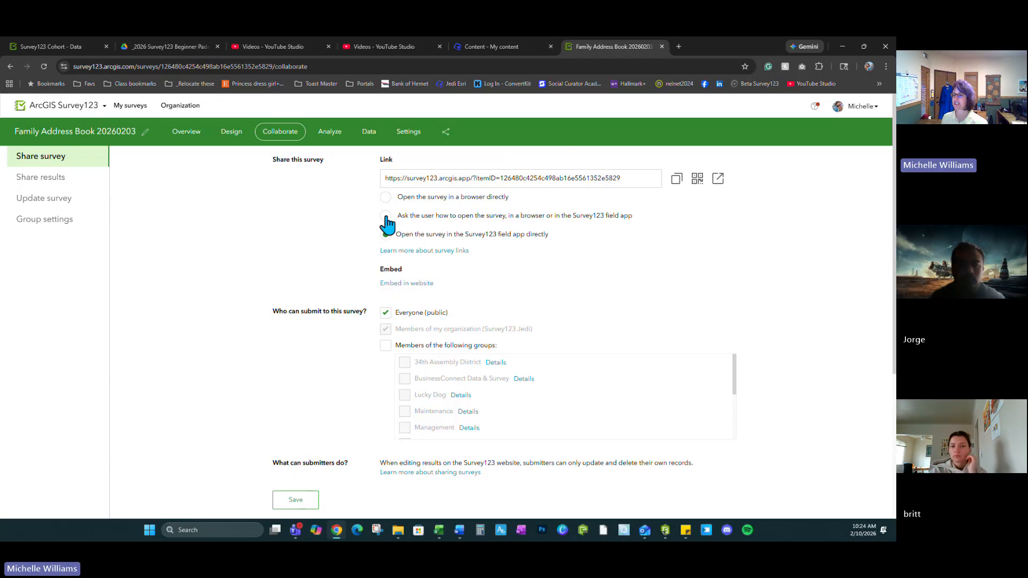
{"action": "left_click", "coordinate": [386, 217]}
{"action": "left_click", "coordinate": [385, 197]}
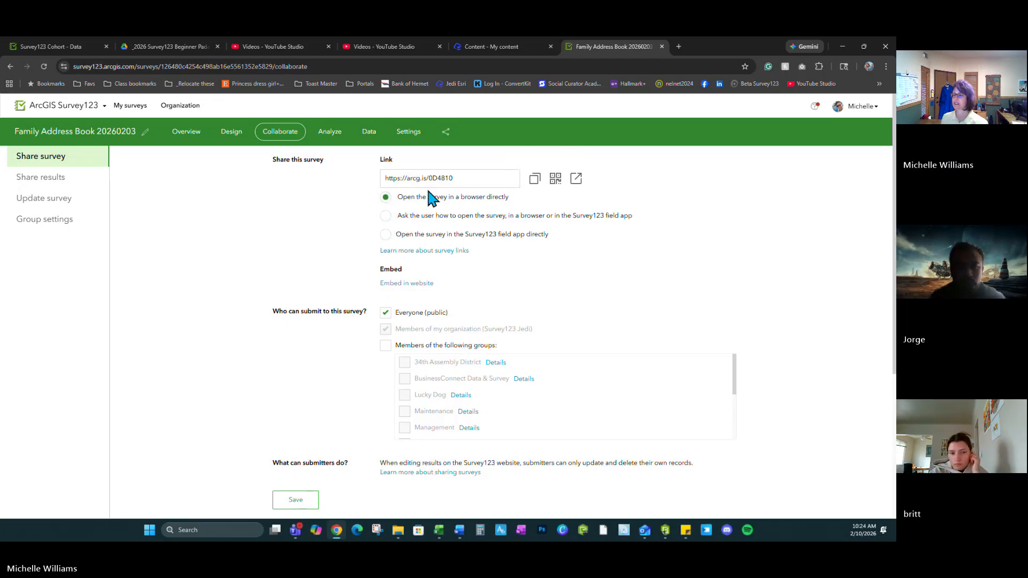
Copy the survey's direct browser link, display its QR code and open the survey in a new browser tab.
{"action": "left_click", "coordinate": [535, 180]}
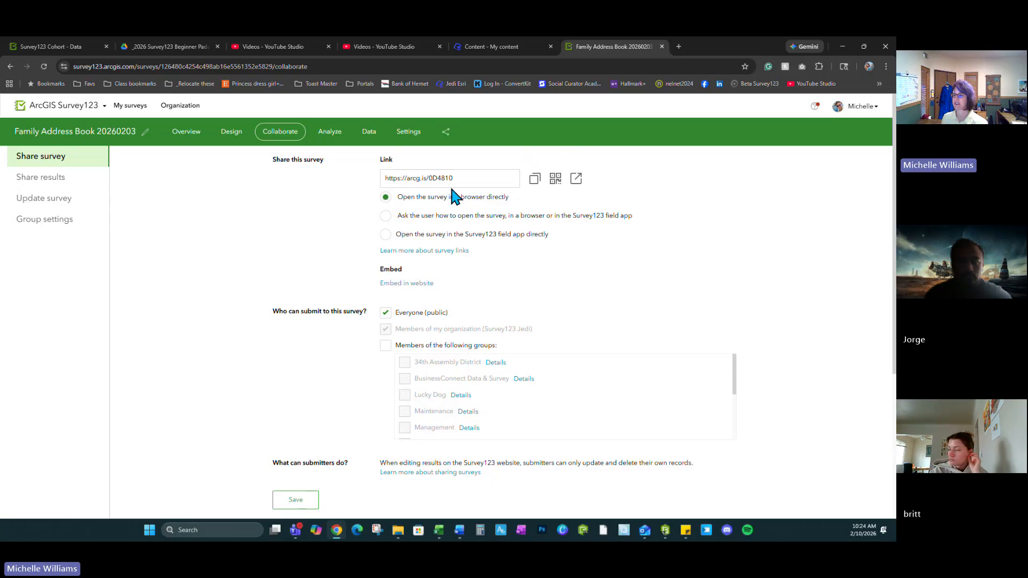
{"action": "left_click", "coordinate": [556, 179]}
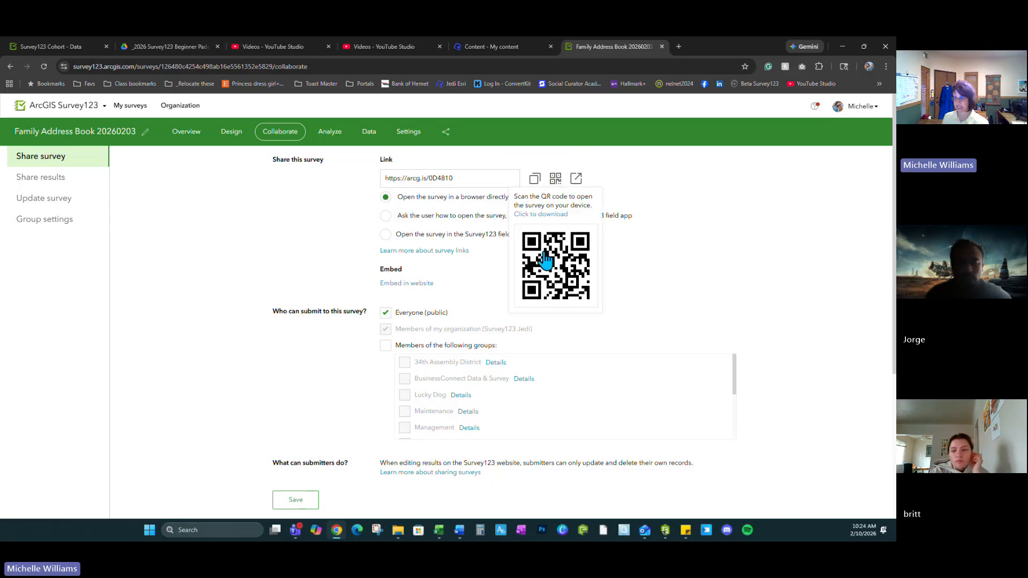
{"action": "left_click", "coordinate": [577, 180]}
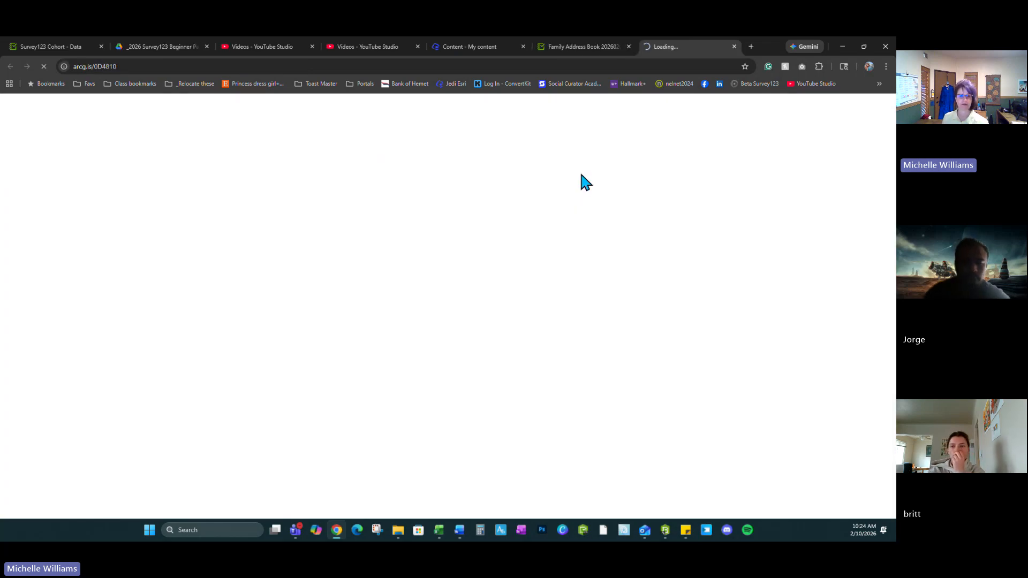
Return to the survey's collaboration settings and review who can submit and what submitters can do.
{"action": "left_click", "coordinate": [593, 46]}
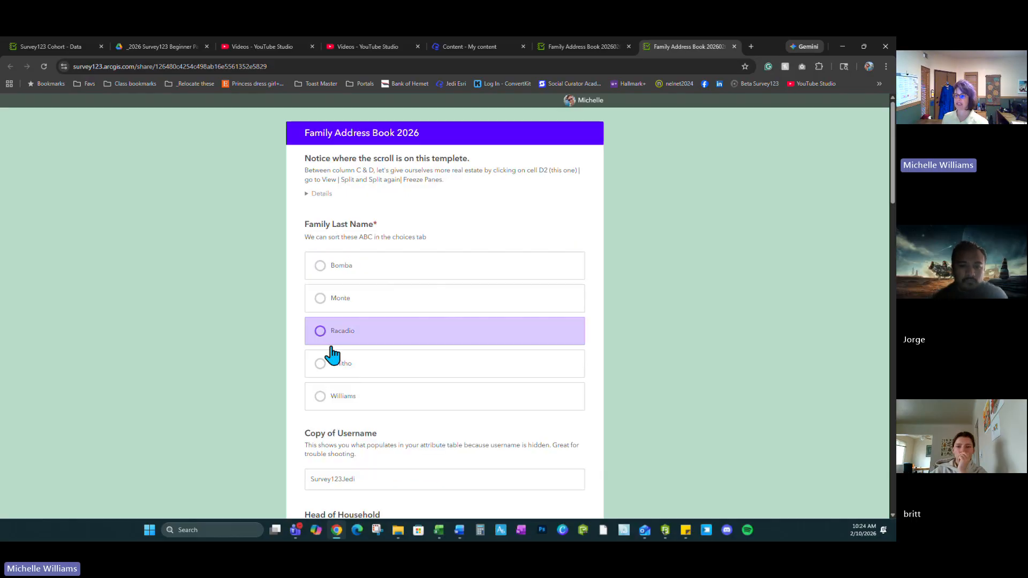
{"action": "left_click", "coordinate": [584, 48]}
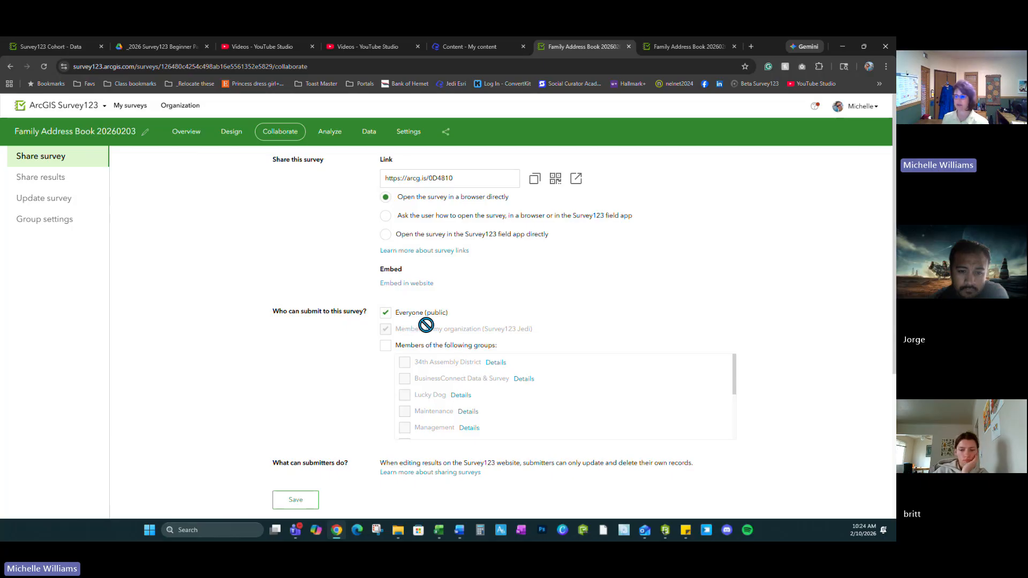
{"action": "scroll", "coordinate": [337, 390], "scroll_direction": "down", "scroll_amount": 4}
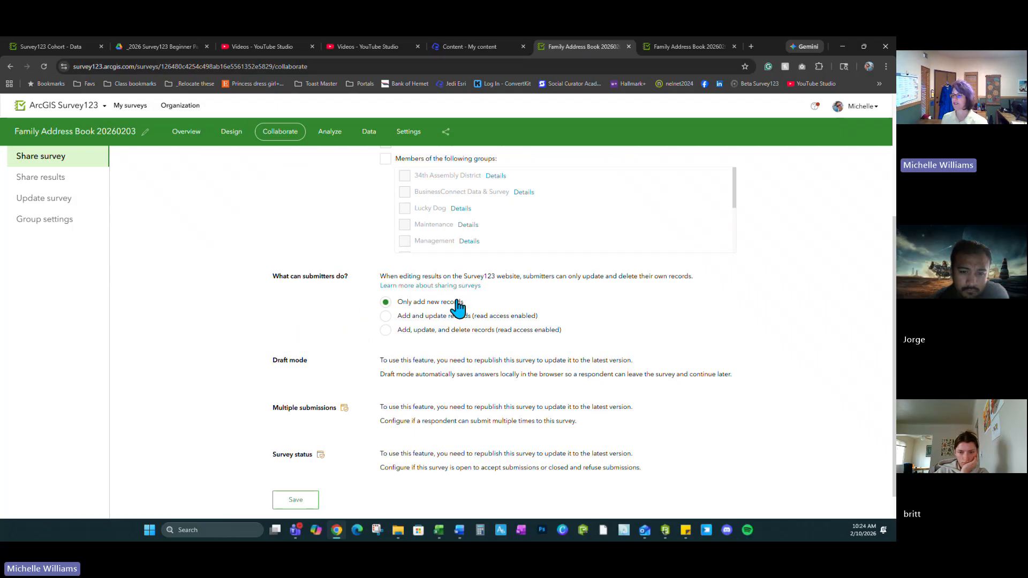
Try allowing submitters to add and update records, and restore the option to only add new records.
{"action": "left_click", "coordinate": [386, 316]}
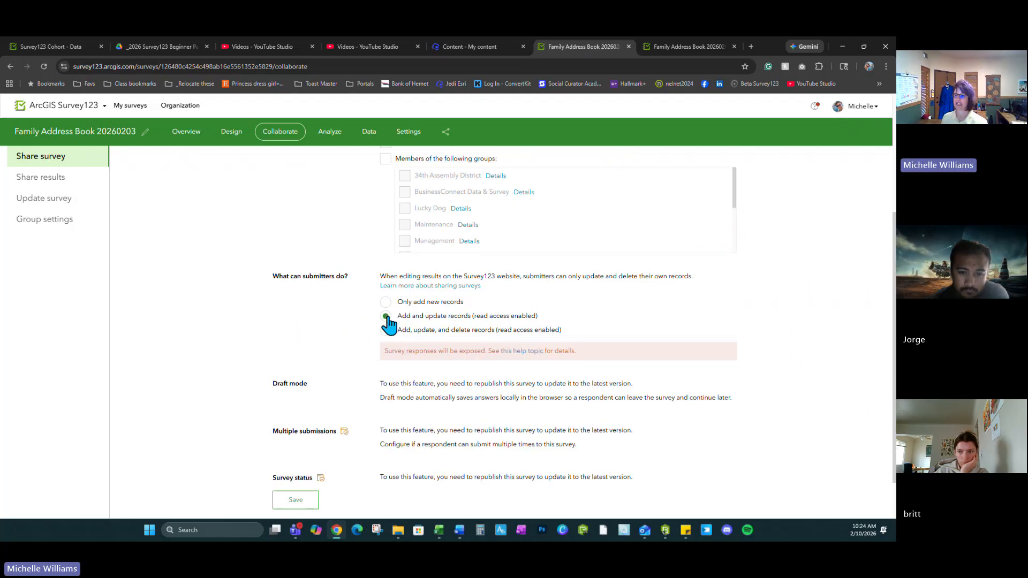
{"action": "left_click", "coordinate": [386, 302]}
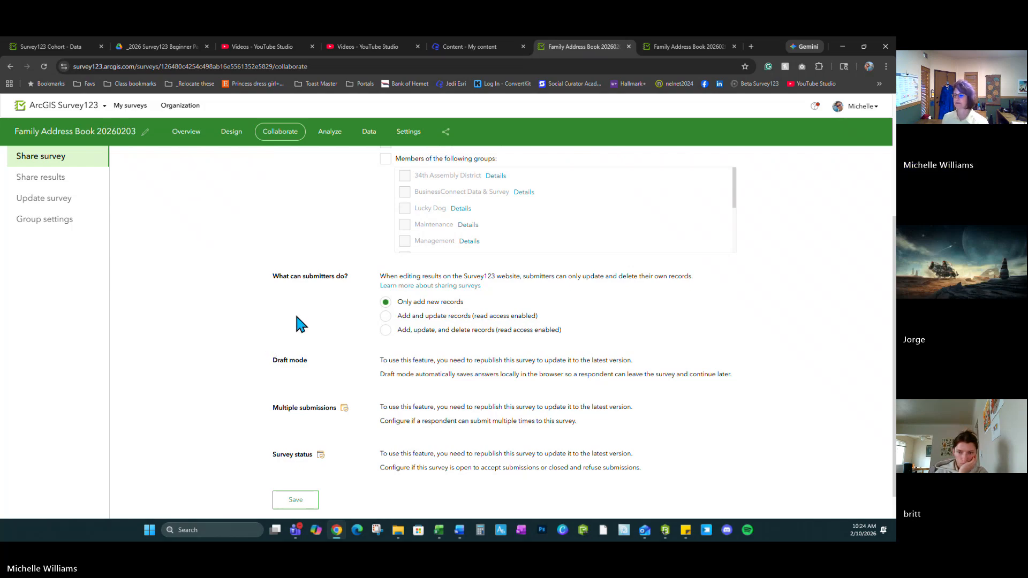
{"action": "scroll", "coordinate": [166, 413], "scroll_direction": "down", "scroll_amount": 1}
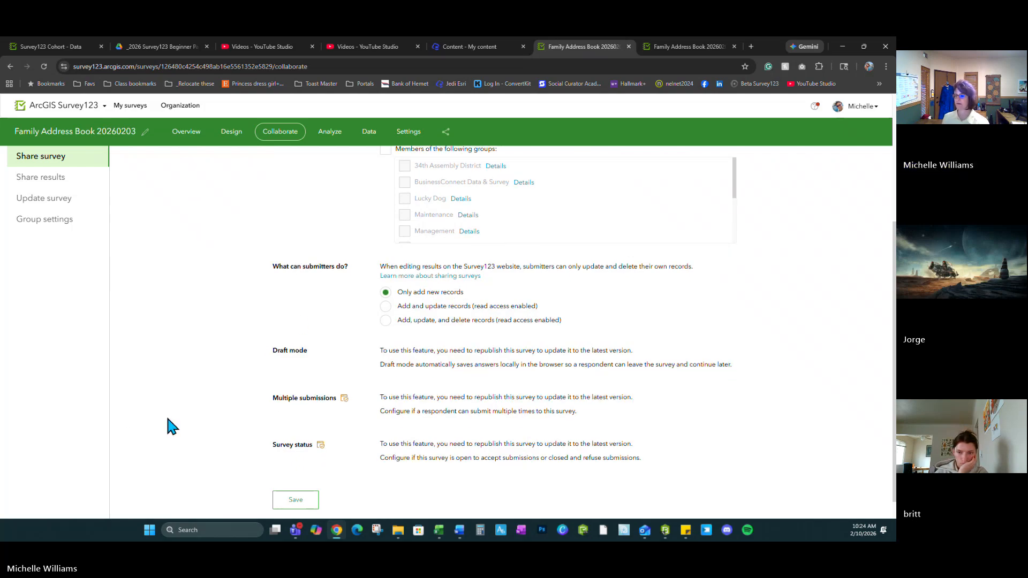
In the results sharing settings, try public viewing, and switch the viewers to members of specific groups without saving.
{"action": "left_click", "coordinate": [40, 186]}
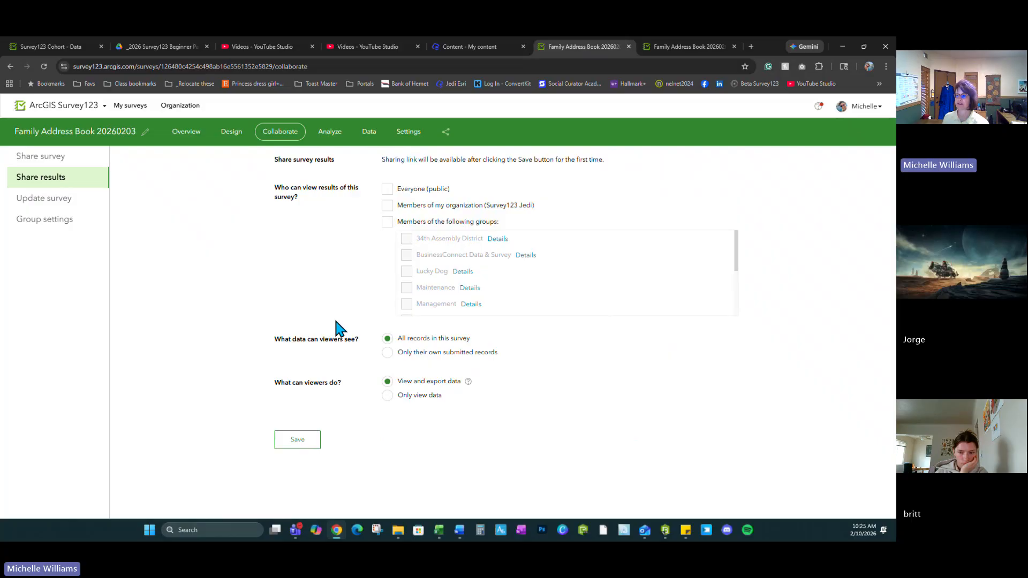
{"action": "left_click", "coordinate": [387, 189]}
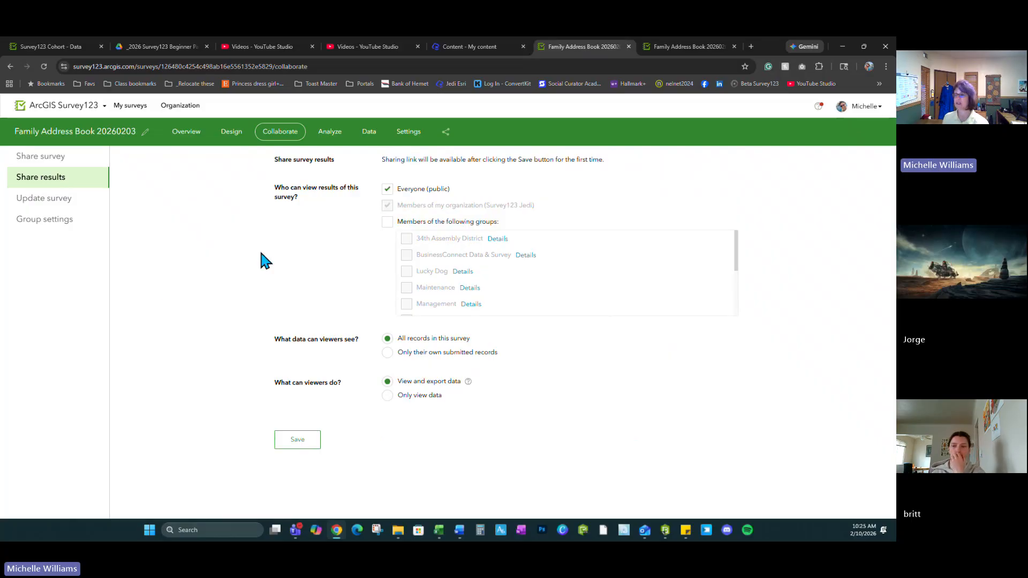
{"action": "left_click", "coordinate": [387, 222]}
{"action": "left_click", "coordinate": [387, 190]}
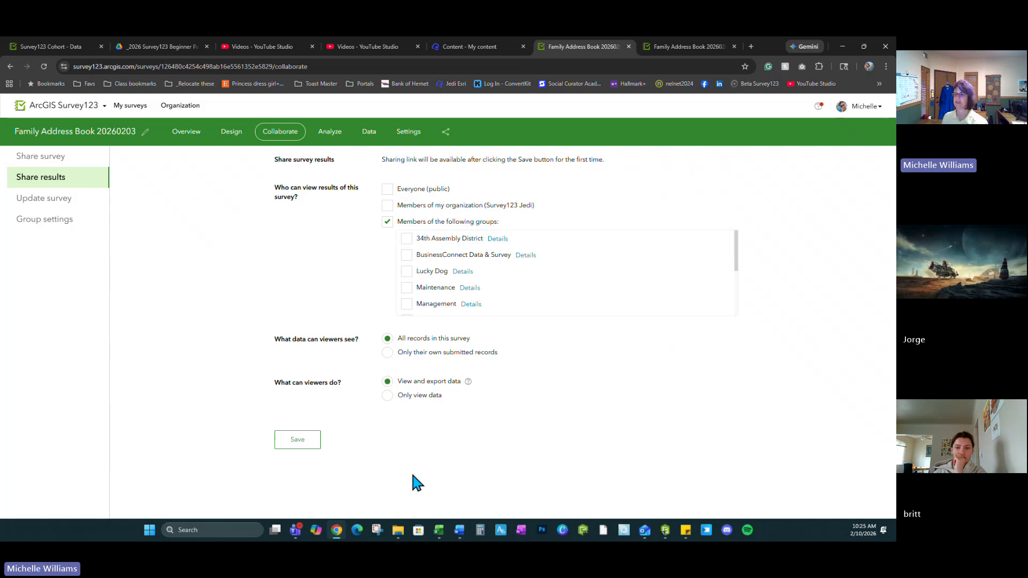
Review who can update the survey and where its group settings are managed.
{"action": "left_click", "coordinate": [45, 205]}
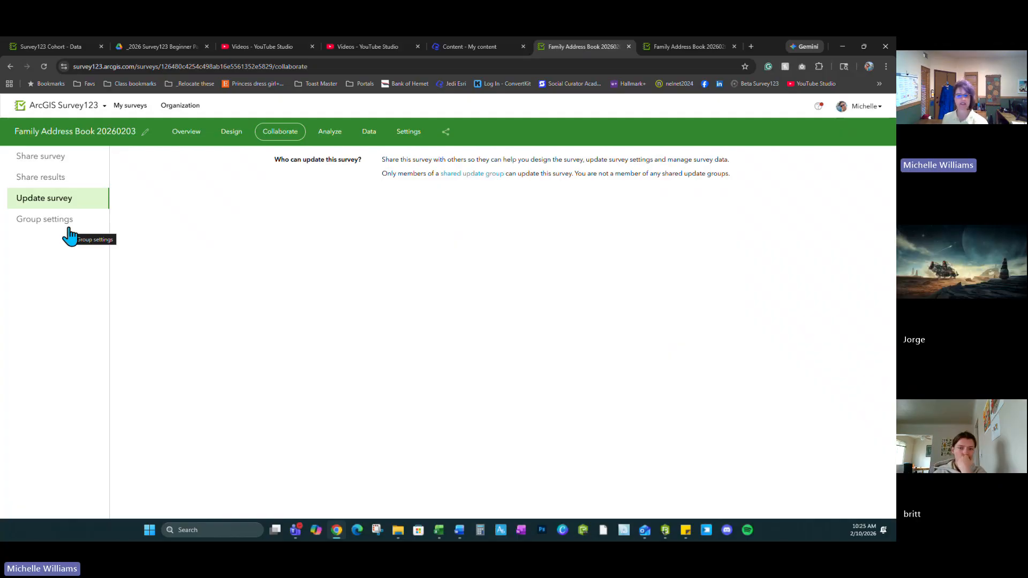
{"action": "left_click", "coordinate": [47, 220]}
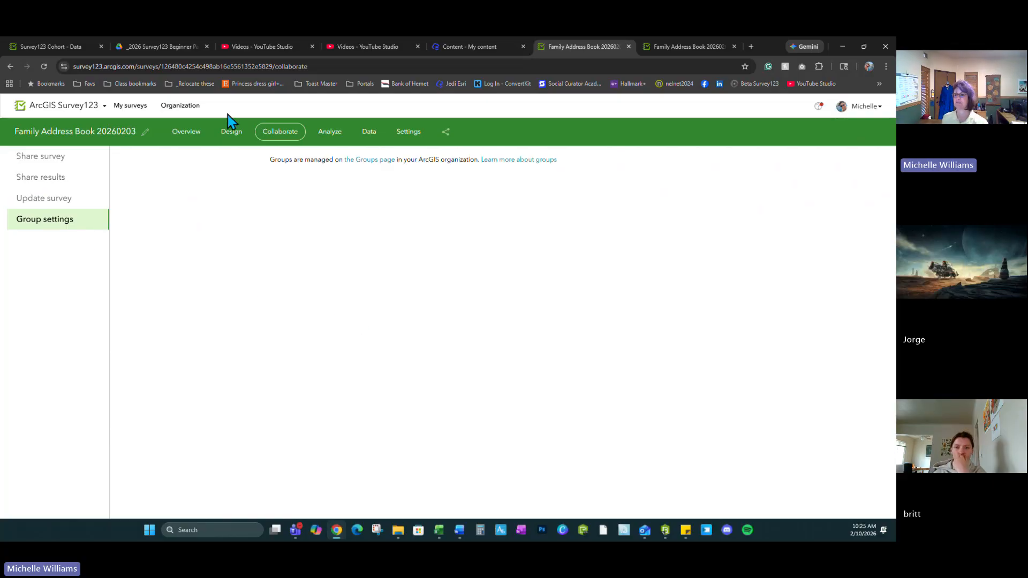
Switch to the ArcGIS Online content list and open the settings of the Family Address Book 20260203 hosted feature layer.
{"action": "key", "text": "alt+Tab"}
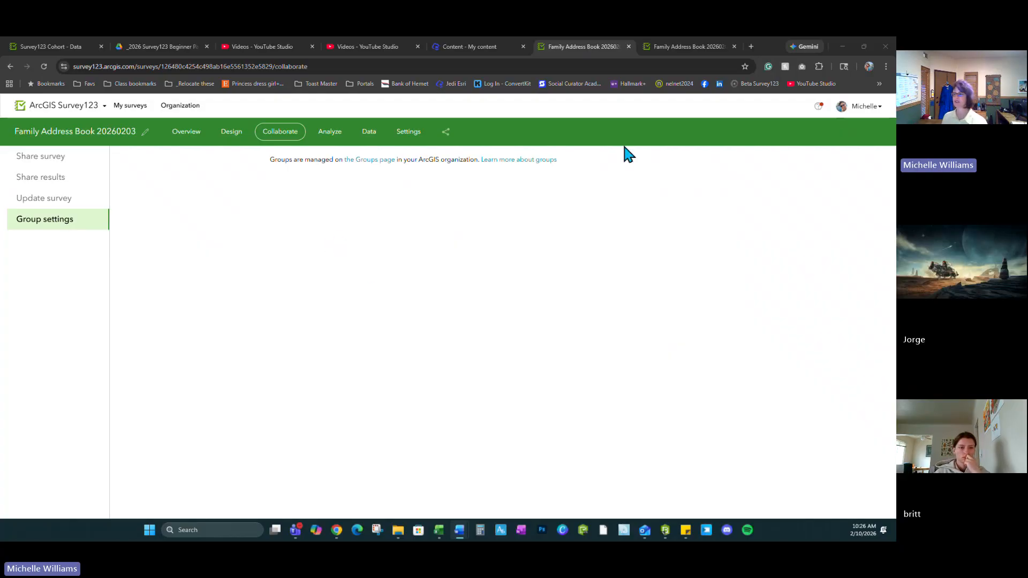
{"action": "double_click", "coordinate": [768, 45]}
{"action": "left_click_drag", "start_coordinate": [757, 53], "coordinate": [591, 141]}
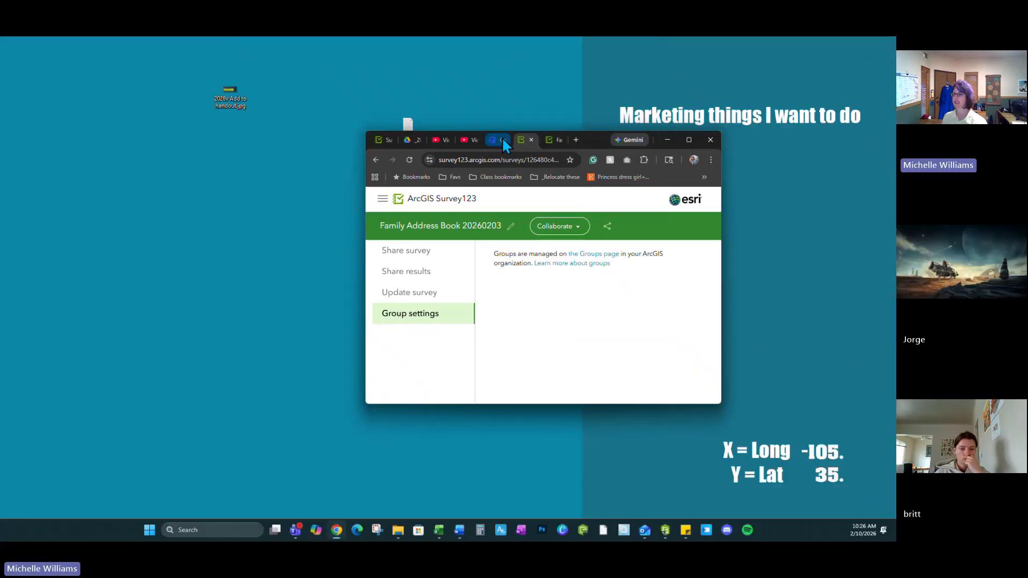
{"action": "left_click", "coordinate": [501, 140]}
{"action": "left_click", "coordinate": [690, 139]}
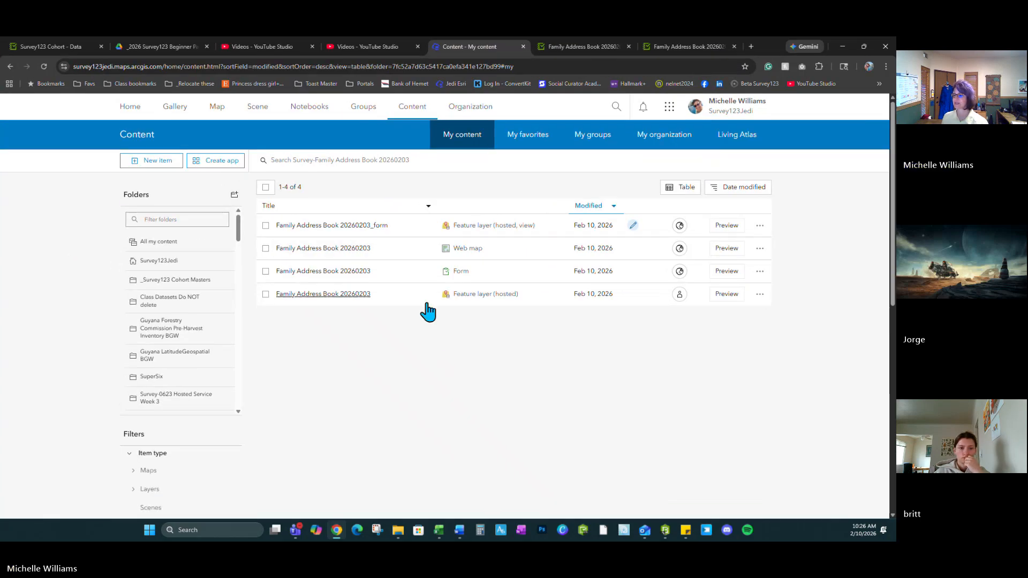
{"action": "left_click", "coordinate": [323, 296]}
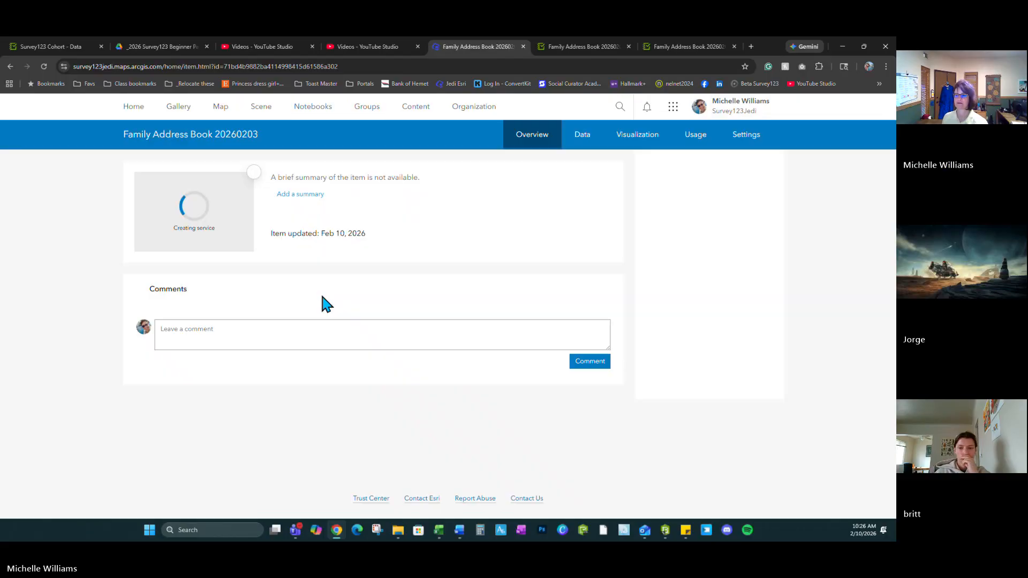
{"action": "left_click", "coordinate": [739, 137]}
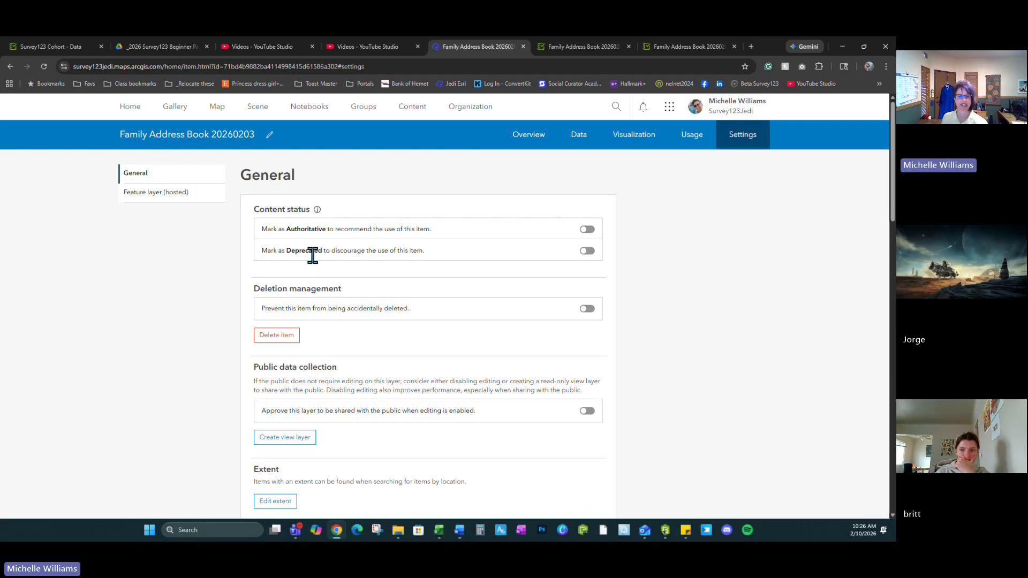
Review the layer's general settings, try preventing accidental deletion, and turn that protection off again.
{"action": "scroll", "coordinate": [312, 255], "scroll_direction": "down", "scroll_amount": 3}
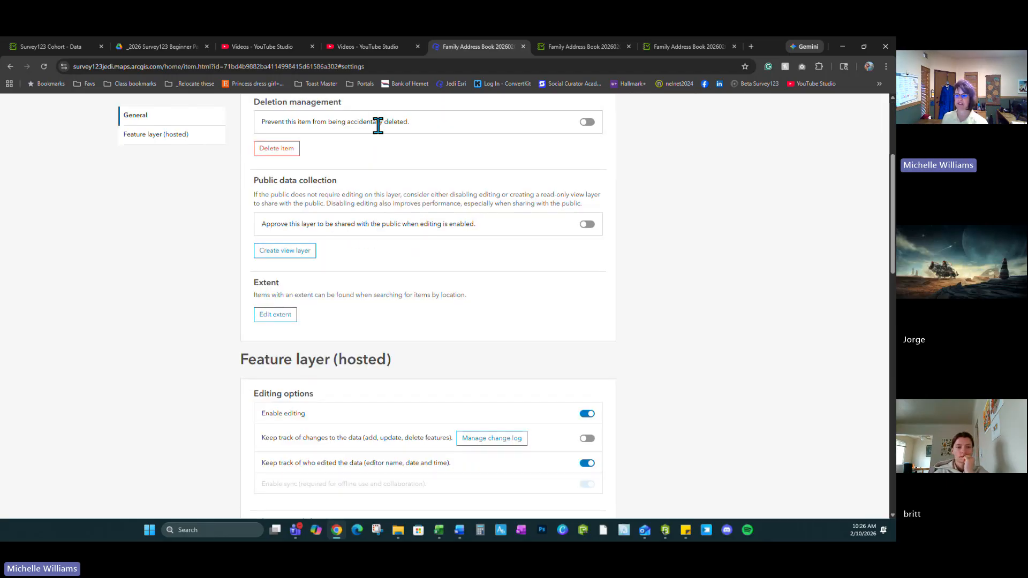
{"action": "scroll", "coordinate": [378, 125], "scroll_direction": "down", "scroll_amount": 1}
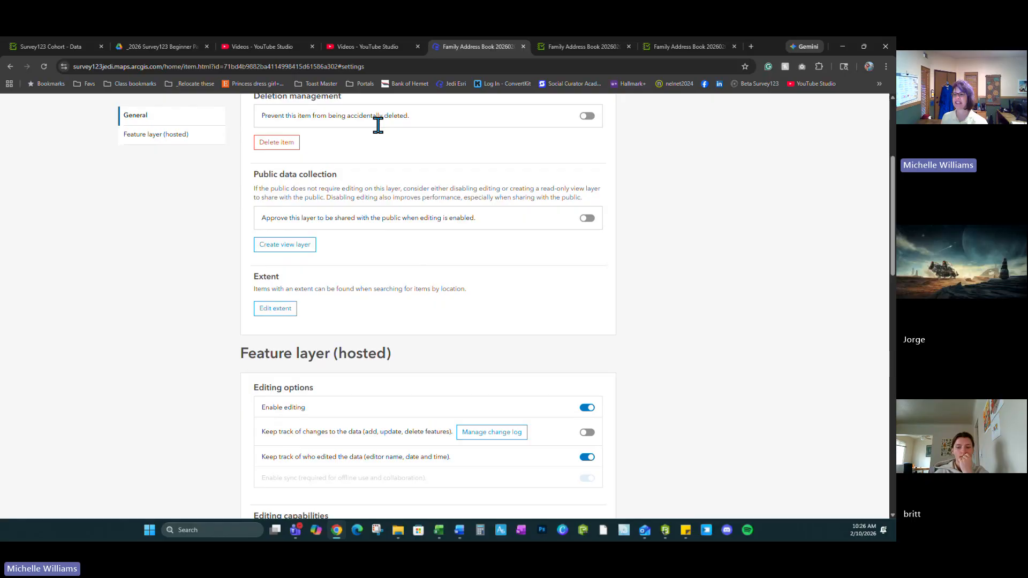
{"action": "scroll", "coordinate": [335, 131], "scroll_direction": "up", "scroll_amount": 3}
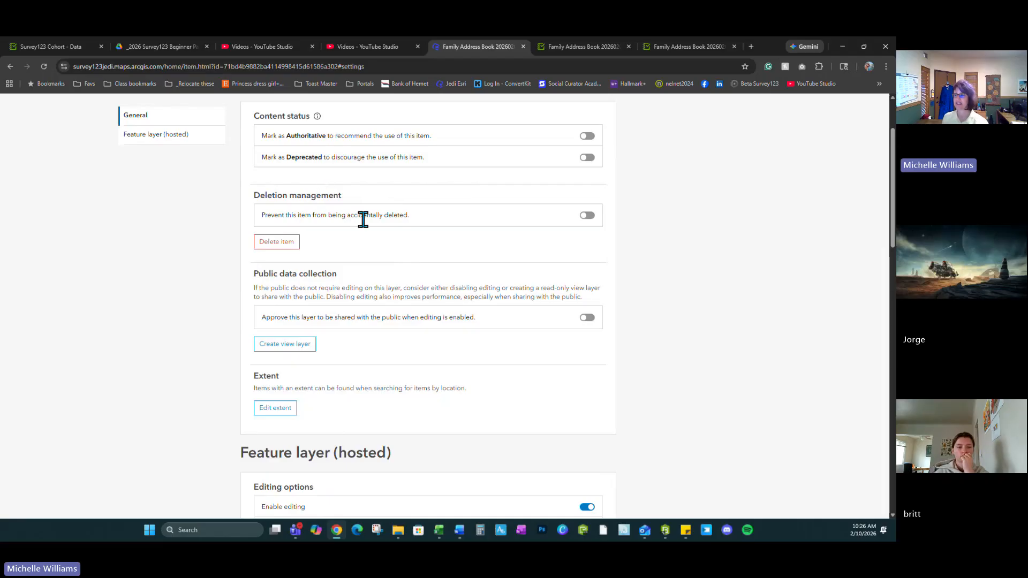
{"action": "left_click", "coordinate": [588, 216]}
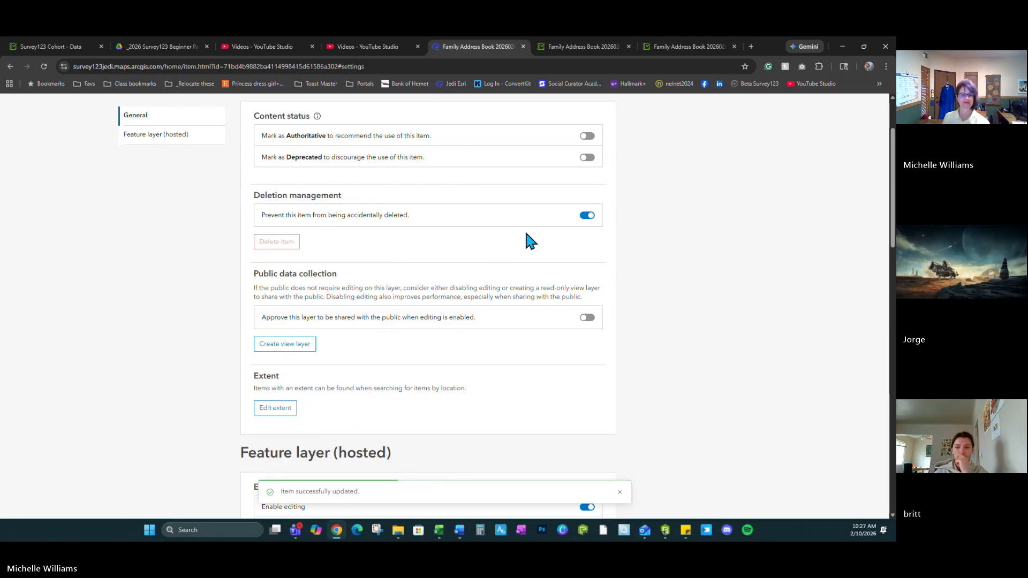
{"action": "left_click", "coordinate": [587, 217]}
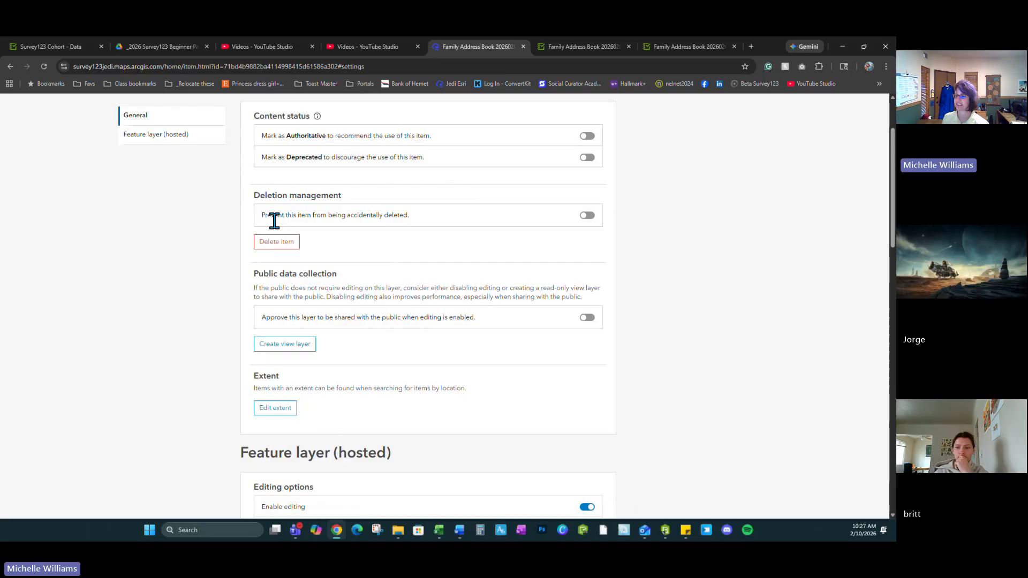
Enable keeping track of changes to the data in the hosted layer's editing options and save the settings.
{"action": "scroll", "coordinate": [349, 314], "scroll_direction": "down", "scroll_amount": 4}
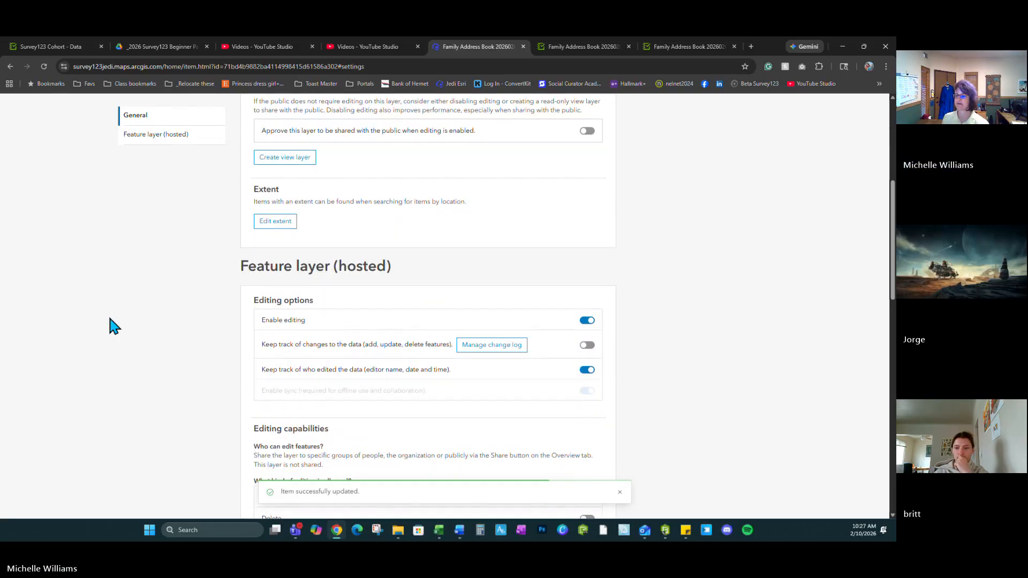
{"action": "scroll", "coordinate": [107, 316], "scroll_direction": "down", "scroll_amount": 2}
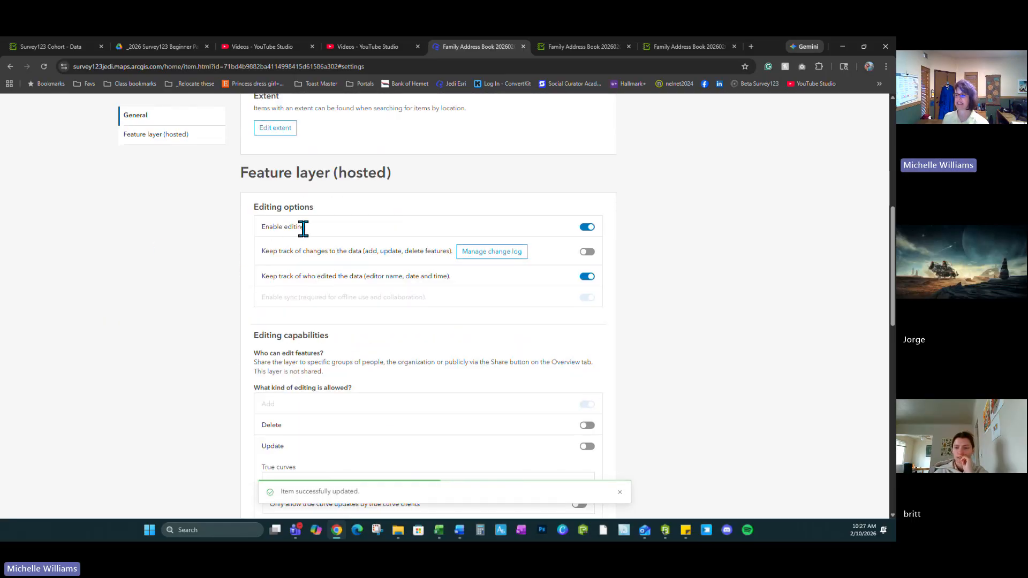
{"action": "left_click_drag", "start_coordinate": [281, 252], "coordinate": [431, 253]}
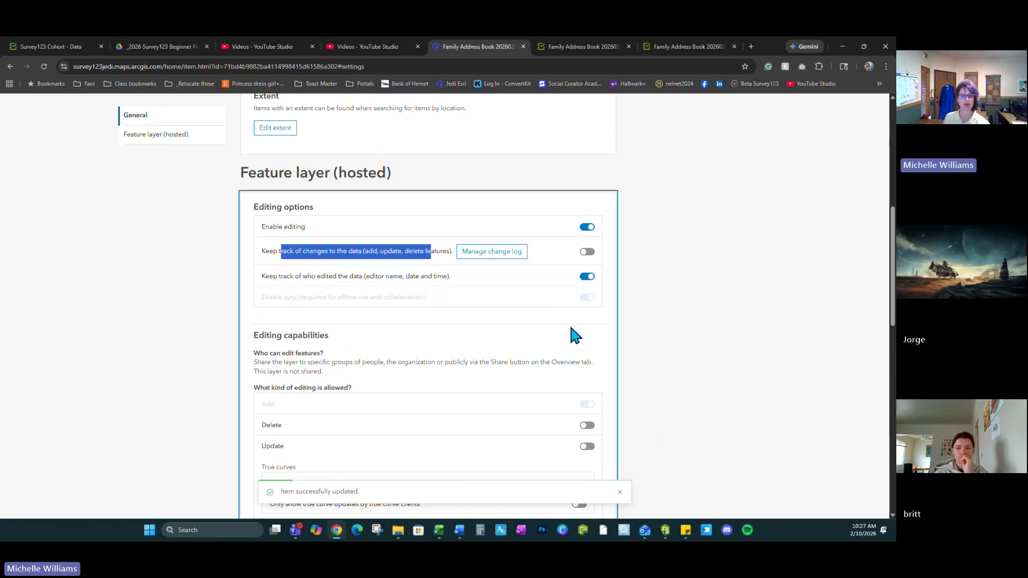
{"action": "left_click", "coordinate": [587, 251]}
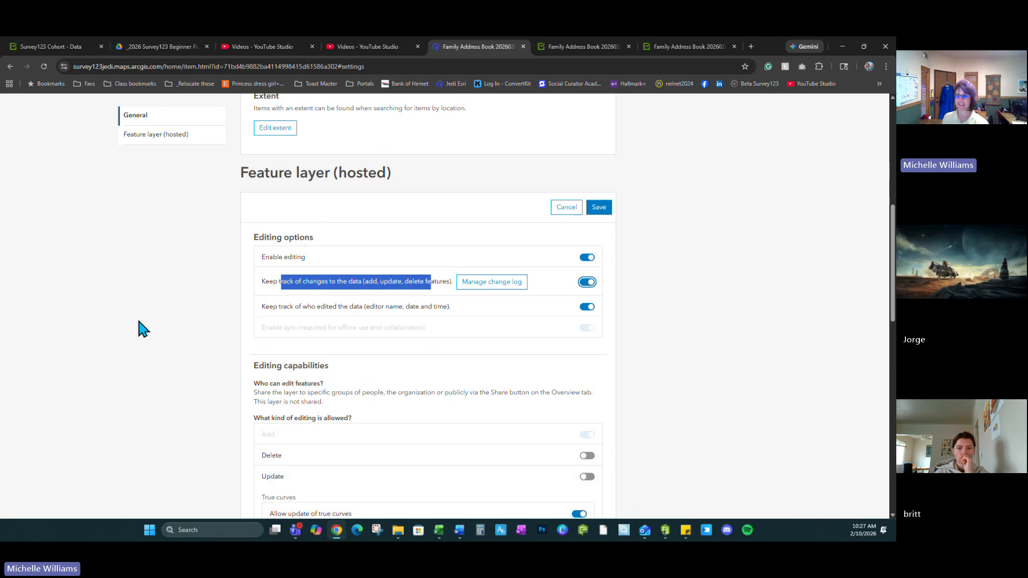
{"action": "left_click", "coordinate": [599, 207]}
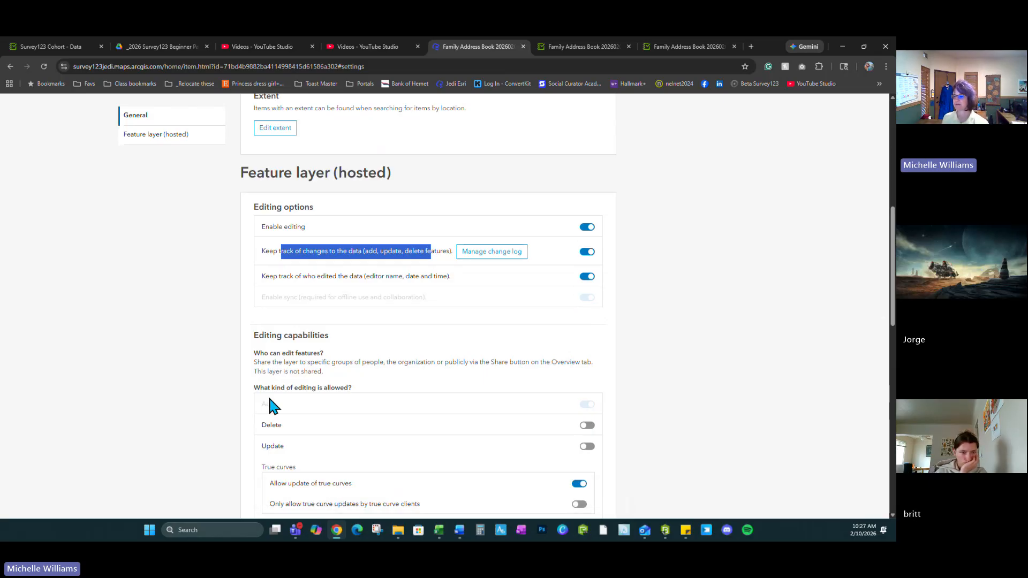
Allow Update edits to attributes and geometry in the editing capabilities, and disable updates of true curves.
{"action": "scroll", "coordinate": [269, 400], "scroll_direction": "down", "scroll_amount": 3}
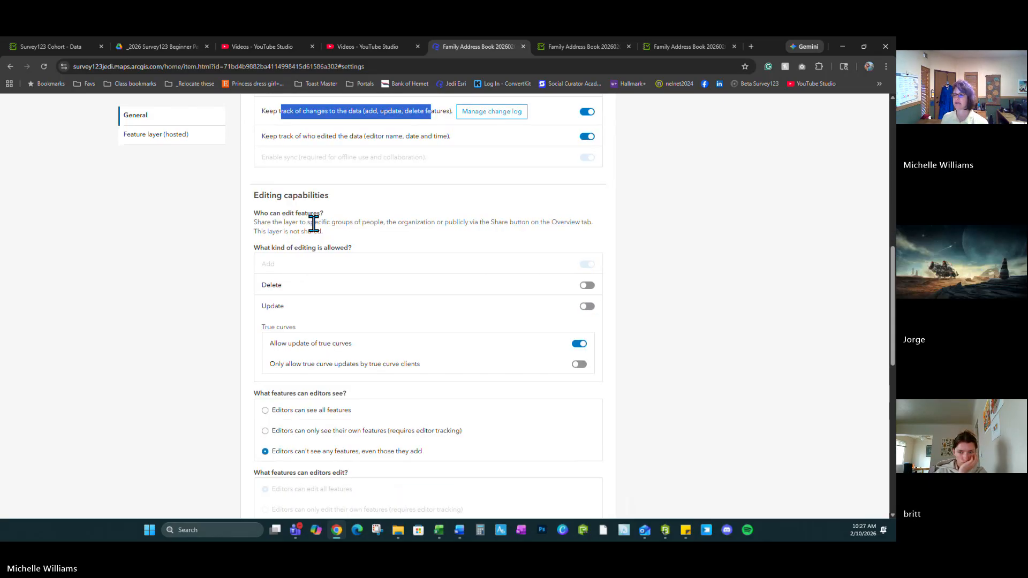
{"action": "left_click_drag", "start_coordinate": [327, 195], "coordinate": [252, 197]}
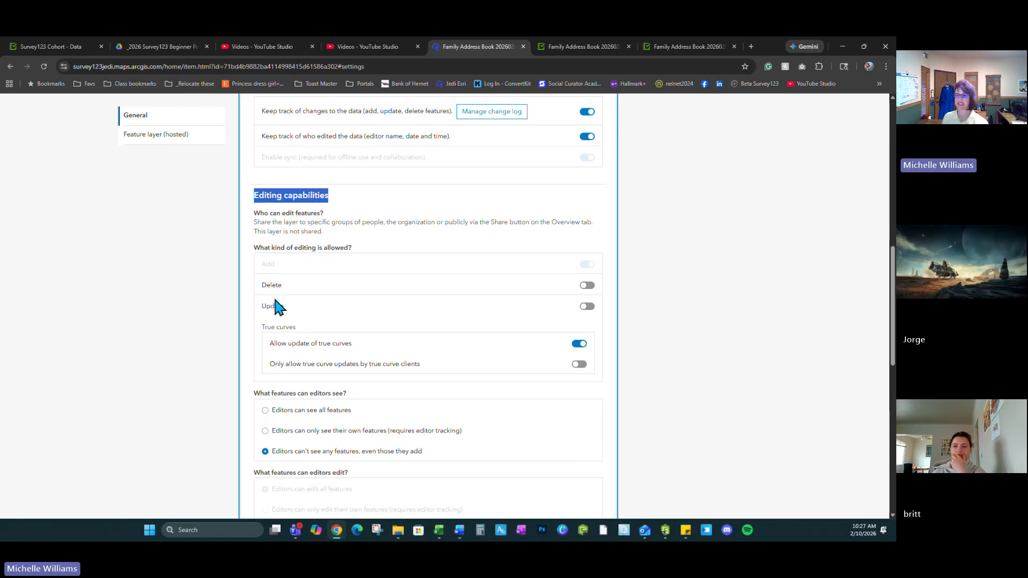
{"action": "left_click", "coordinate": [588, 308]}
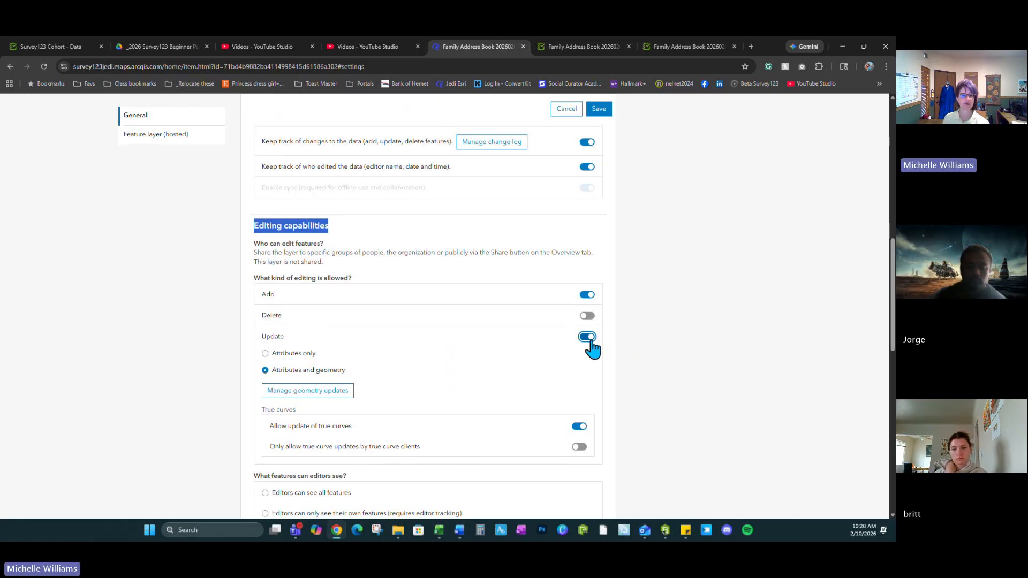
{"action": "scroll", "coordinate": [487, 354], "scroll_direction": "down", "scroll_amount": 1}
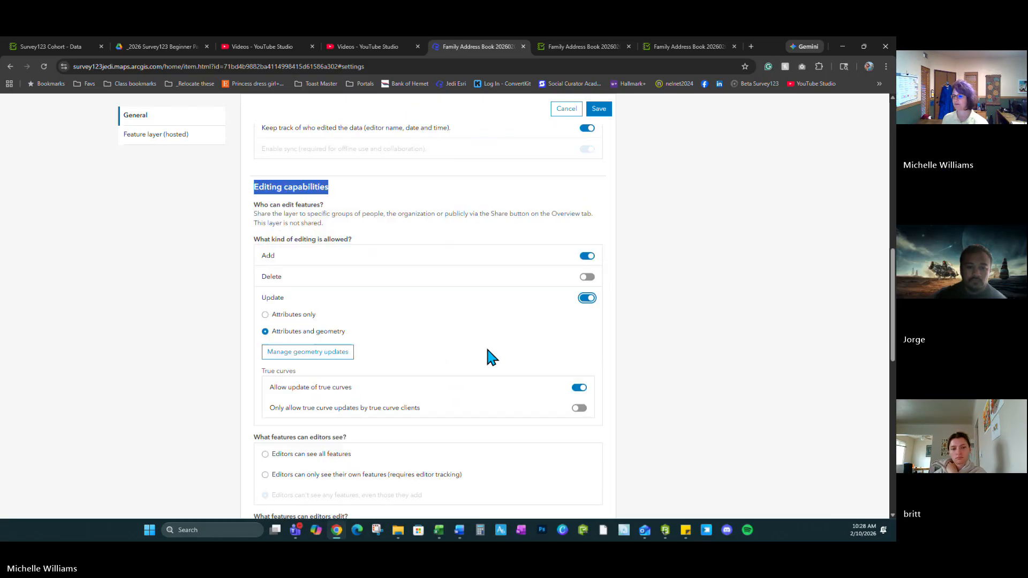
{"action": "scroll", "coordinate": [491, 357], "scroll_direction": "down", "scroll_amount": 1}
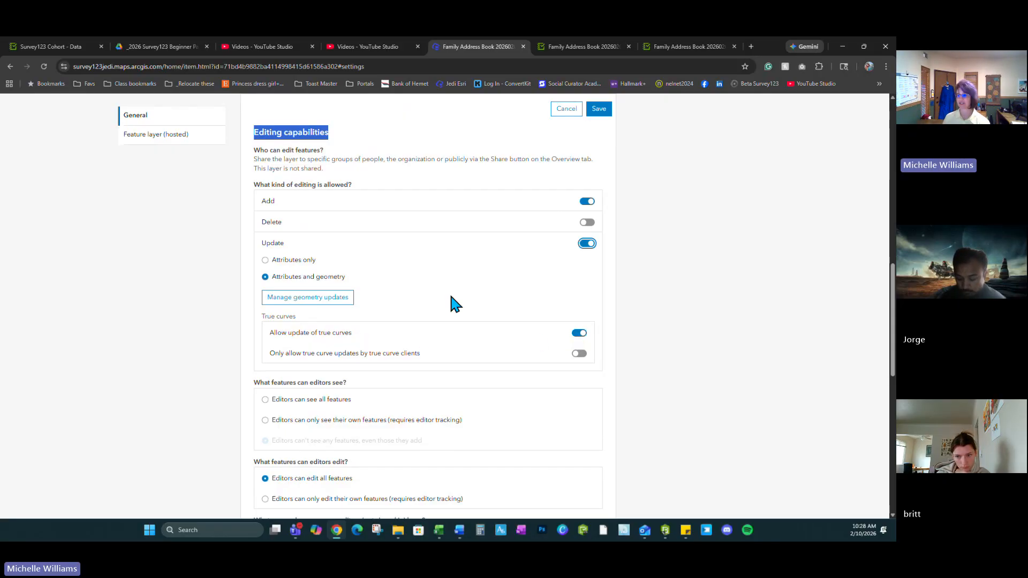
{"action": "left_click", "coordinate": [579, 334]}
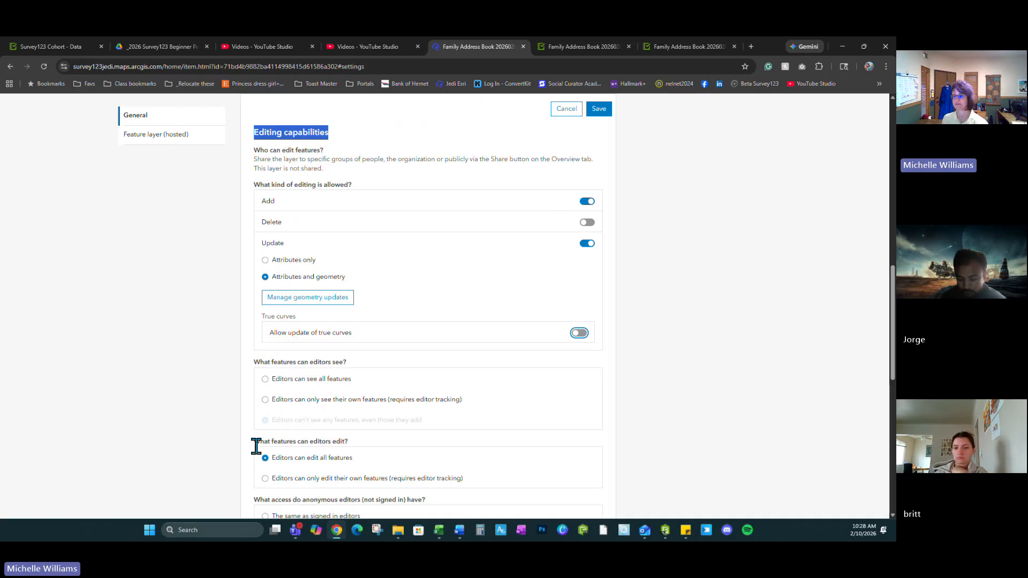
Compare the editor visibility options, and let editors see all features and edit all features.
{"action": "scroll", "coordinate": [304, 403], "scroll_direction": "down", "scroll_amount": 1}
{"action": "scroll", "coordinate": [303, 404], "scroll_direction": "down", "scroll_amount": 2}
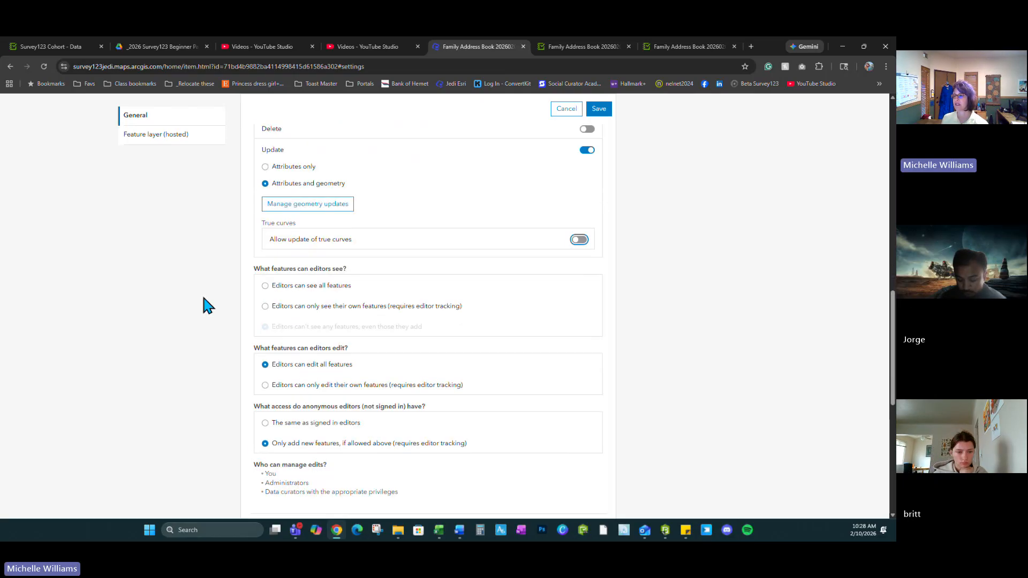
{"action": "left_click", "coordinate": [267, 289]}
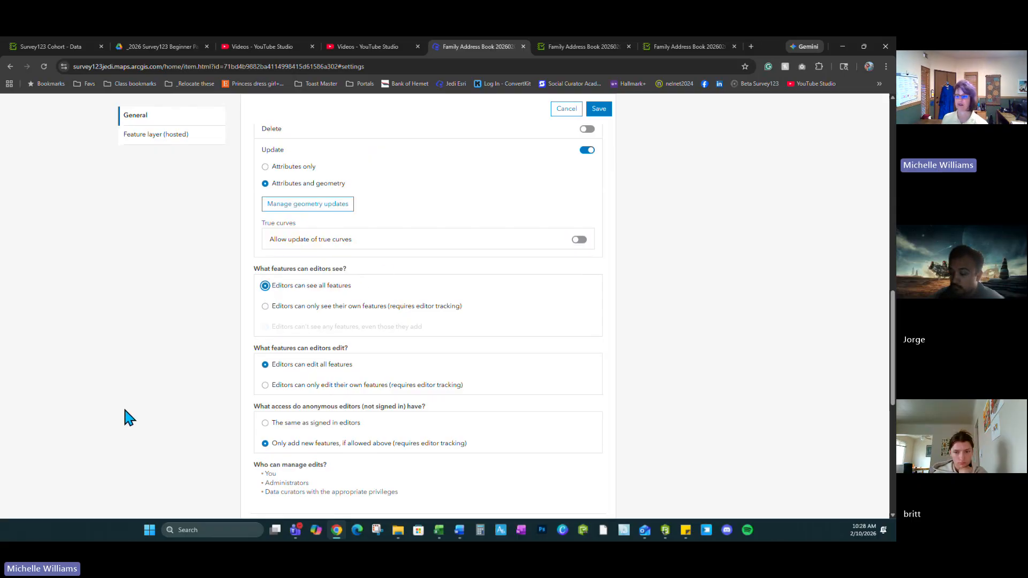
{"action": "left_click", "coordinate": [265, 306]}
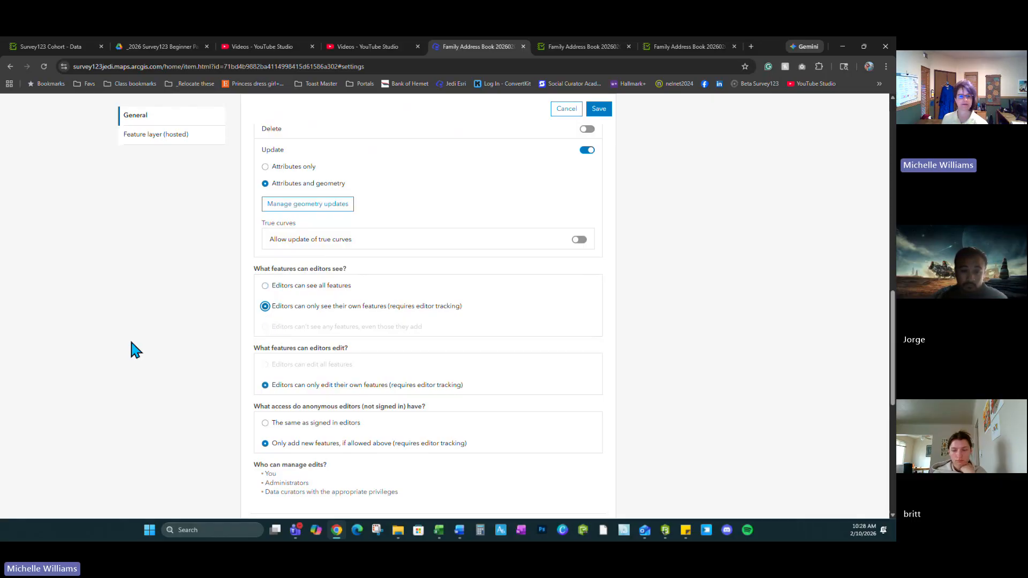
{"action": "left_click", "coordinate": [265, 286]}
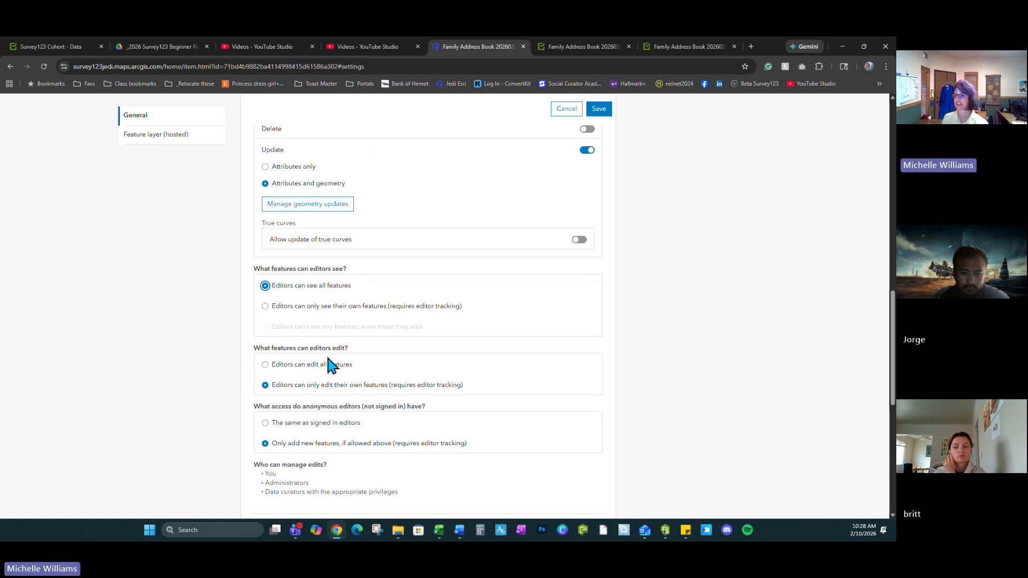
{"action": "left_click", "coordinate": [265, 364]}
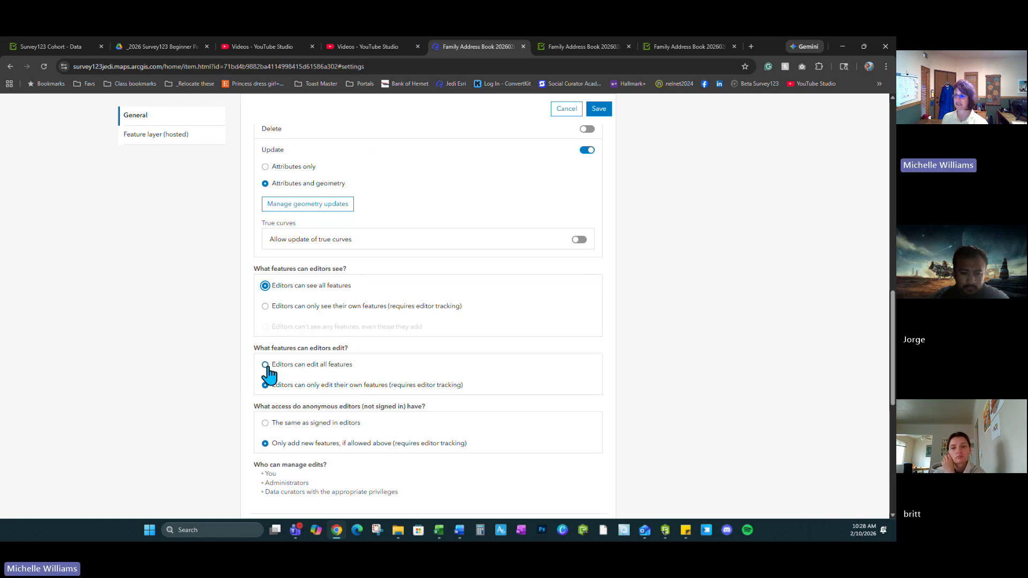
{"action": "scroll", "coordinate": [113, 372], "scroll_direction": "down", "scroll_amount": 3}
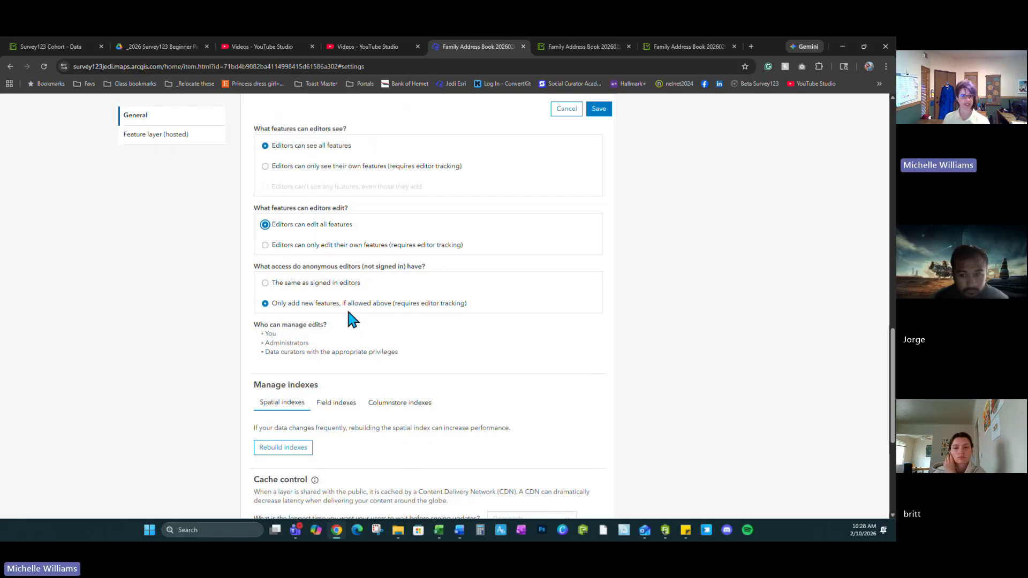
Allow others to export the hosted layer's data to different formats.
{"action": "left_click", "coordinate": [150, 314]}
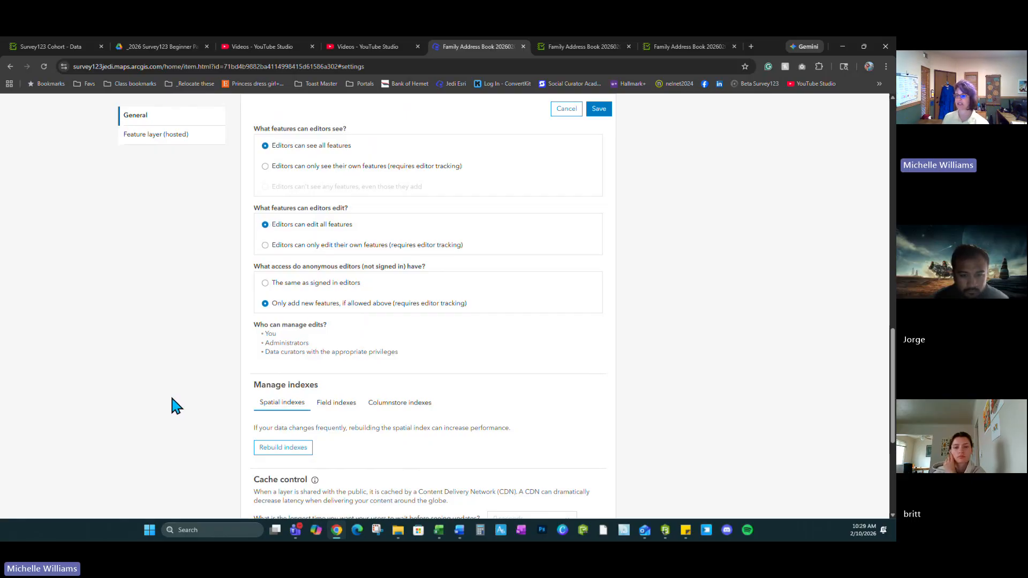
{"action": "scroll", "coordinate": [262, 351], "scroll_direction": "down", "scroll_amount": 3}
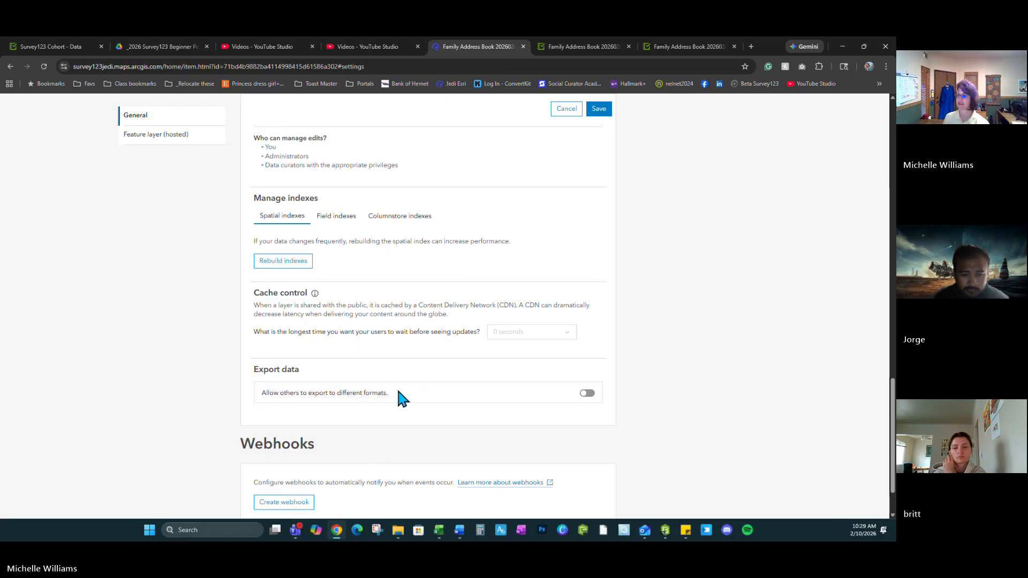
{"action": "left_click_drag", "start_coordinate": [398, 392], "coordinate": [261, 393]}
{"action": "left_click", "coordinate": [586, 394]}
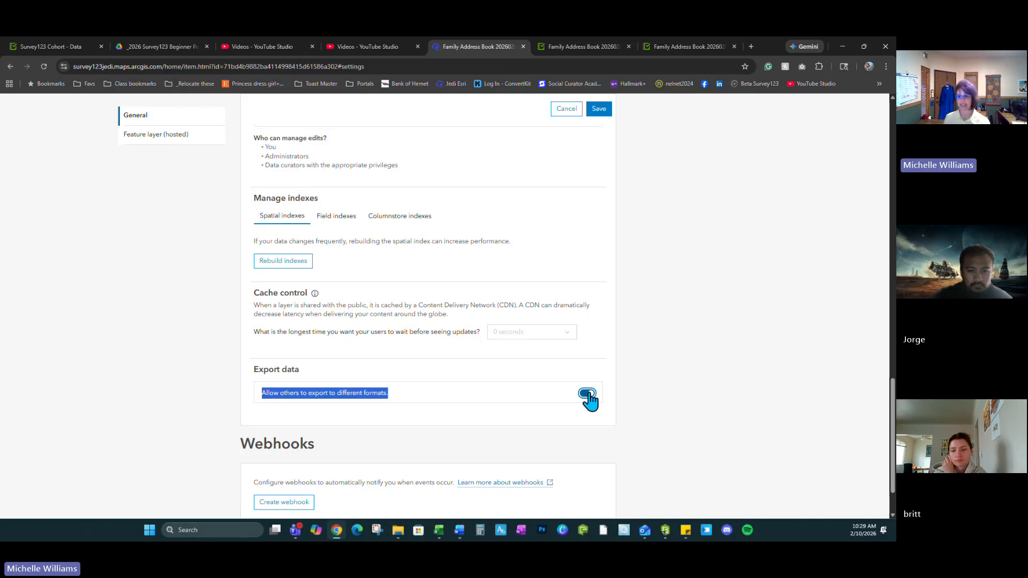
{"action": "left_click", "coordinate": [636, 374]}
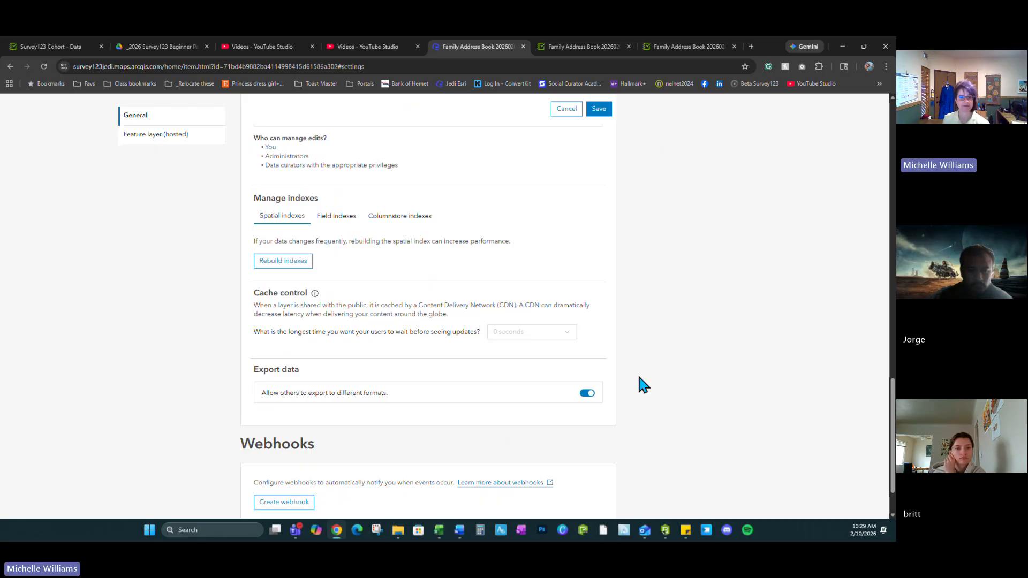
Look over the webhooks section and save the hosted feature layer settings.
{"action": "scroll", "coordinate": [358, 398], "scroll_direction": "down", "scroll_amount": 2}
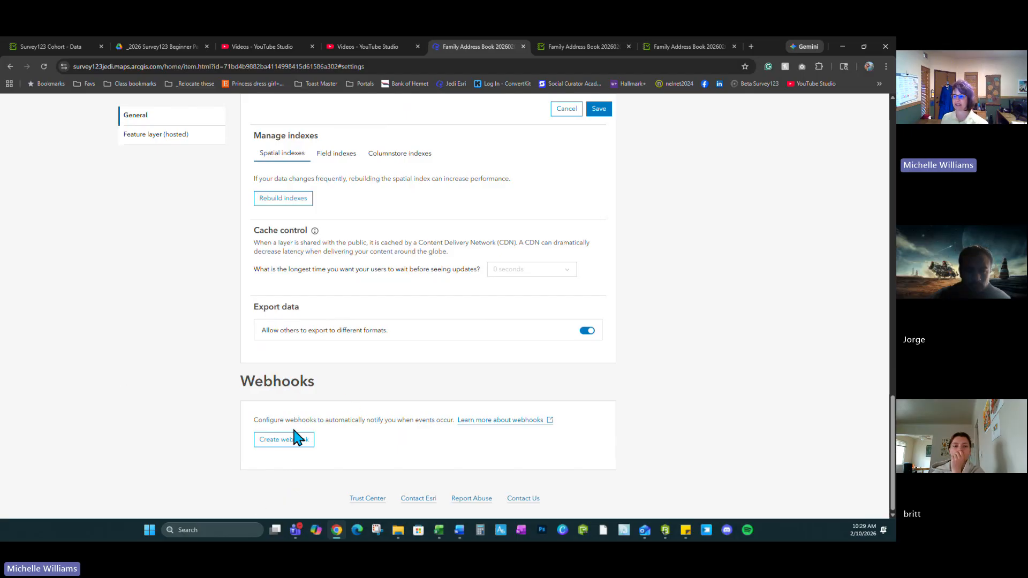
{"action": "scroll", "coordinate": [179, 309], "scroll_direction": "up", "scroll_amount": 15}
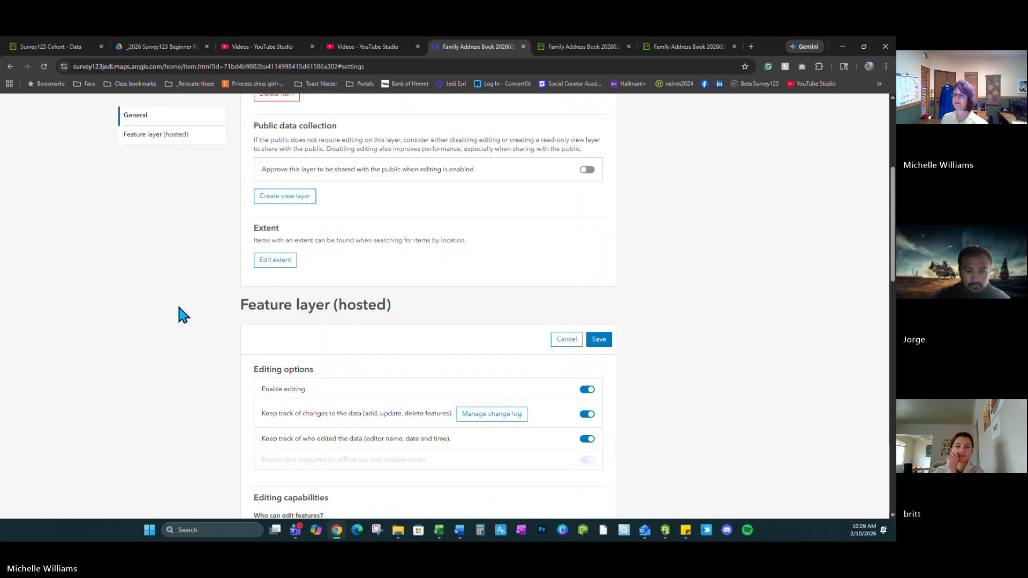
{"action": "scroll", "coordinate": [179, 308], "scroll_direction": "up", "scroll_amount": 5}
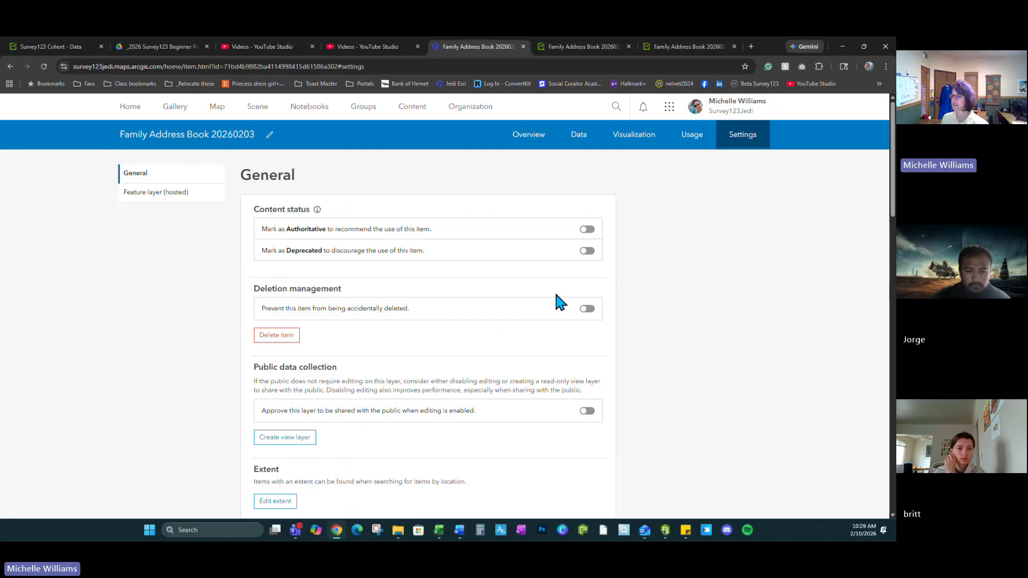
{"action": "scroll", "coordinate": [555, 299], "scroll_direction": "down", "scroll_amount": 5}
{"action": "left_click", "coordinate": [599, 255]}
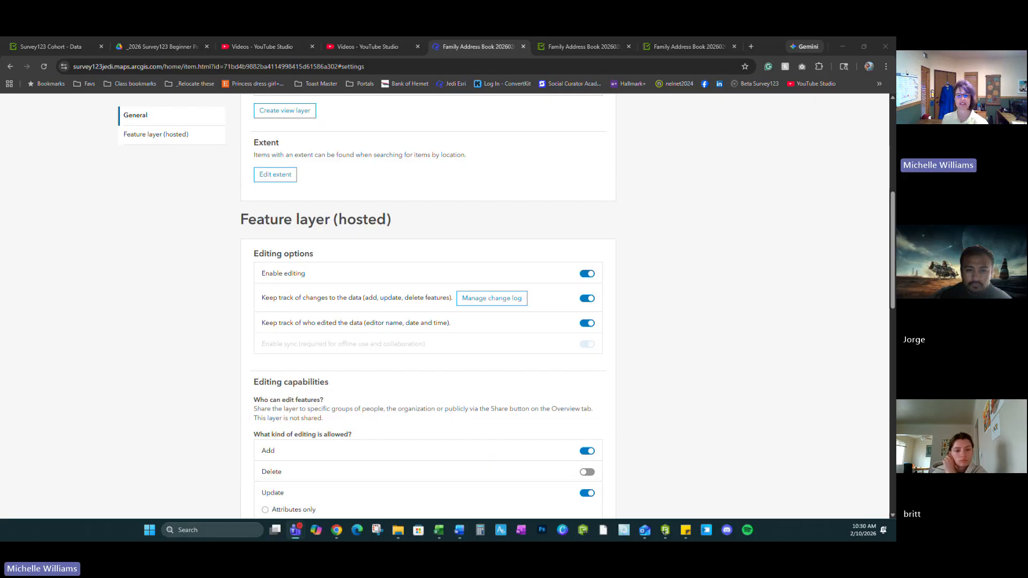
Return to the survey's collaboration settings in Survey123 and open the survey form in a browser from its share link.
{"action": "scroll", "coordinate": [282, 259], "scroll_direction": "up", "scroll_amount": 6}
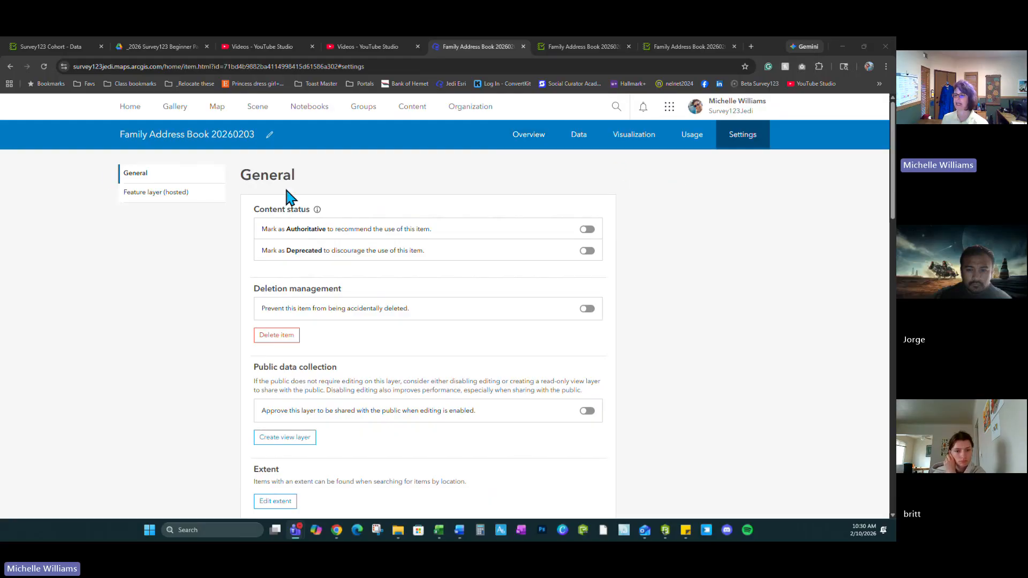
{"action": "left_click", "coordinate": [600, 51]}
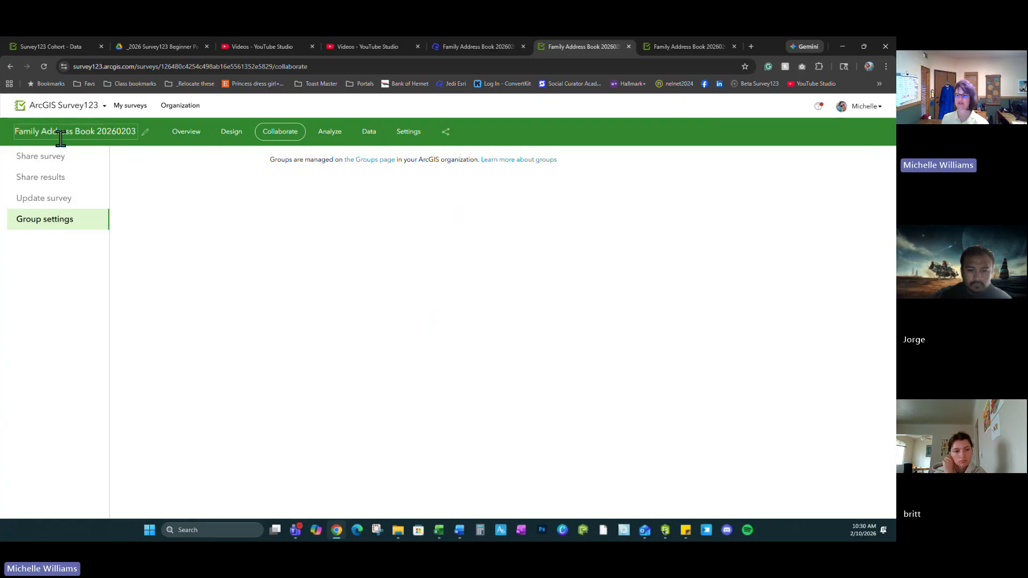
{"action": "left_click", "coordinate": [50, 159]}
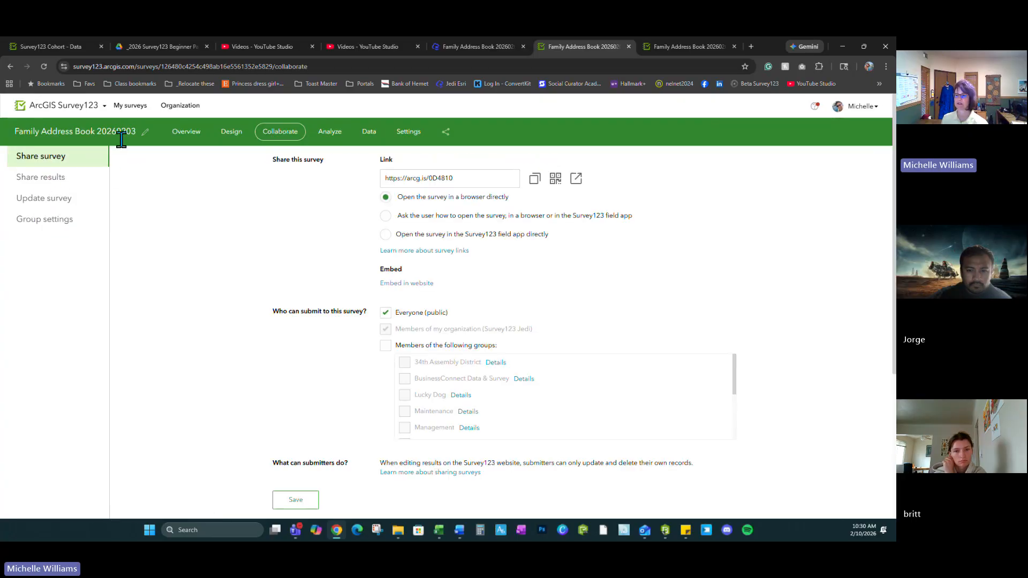
{"action": "left_click", "coordinate": [475, 182]}
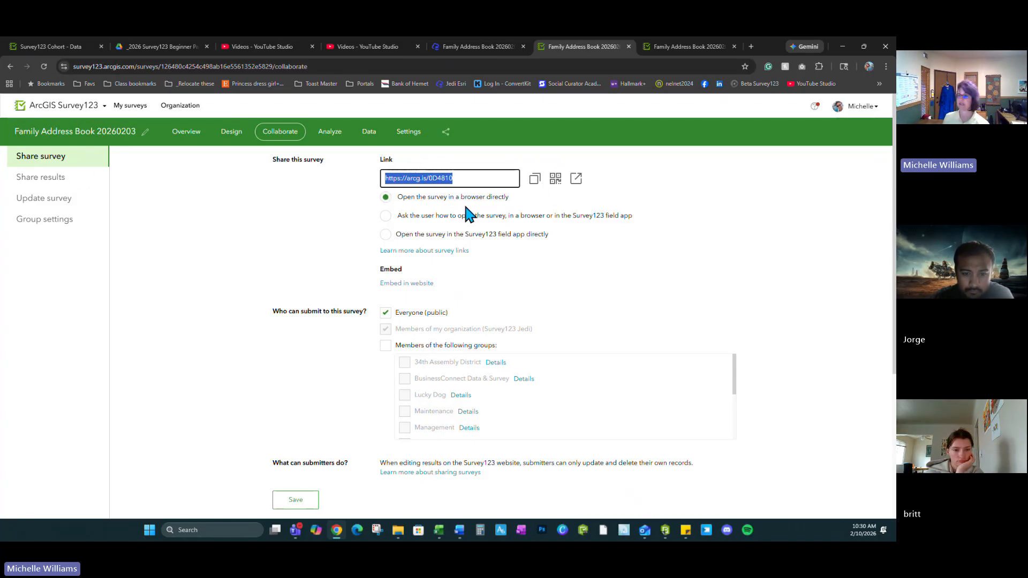
{"action": "left_click", "coordinate": [576, 180]}
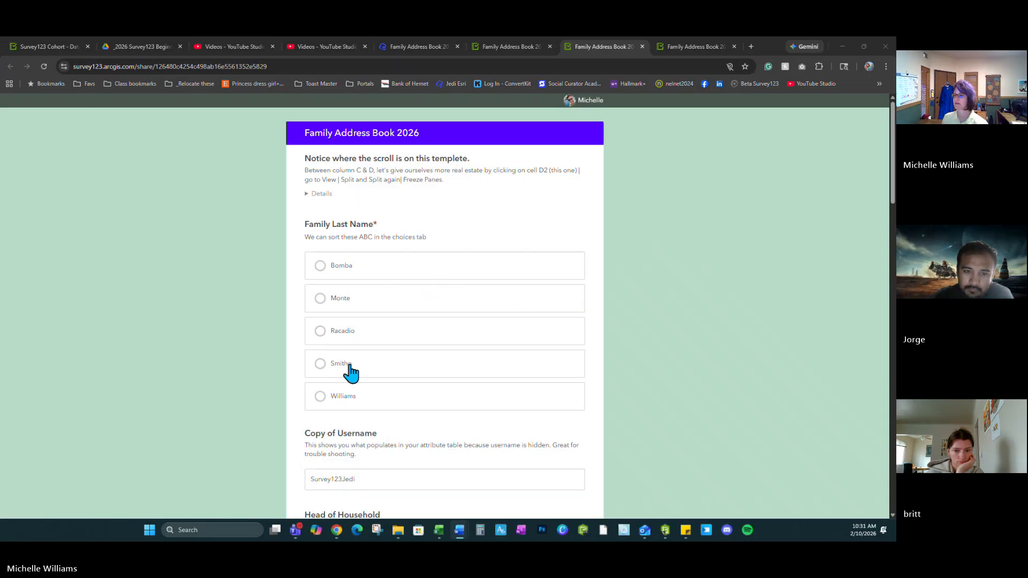
Choose the family last name and enter the head of household's name in the survey form.
{"action": "left_click", "coordinate": [321, 398]}
{"action": "scroll", "coordinate": [412, 374], "scroll_direction": "down", "scroll_amount": 3}
{"action": "left_click", "coordinate": [371, 300]}
{"action": "left_click", "coordinate": [332, 348]}
{"action": "type", "text": "Bru"}
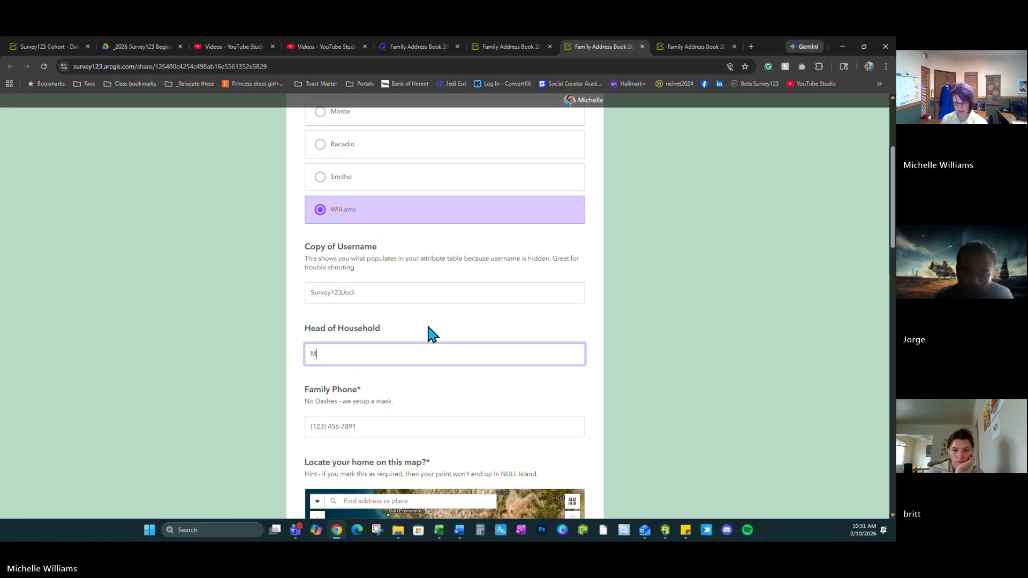
{"action": "type", "text": "ce"}
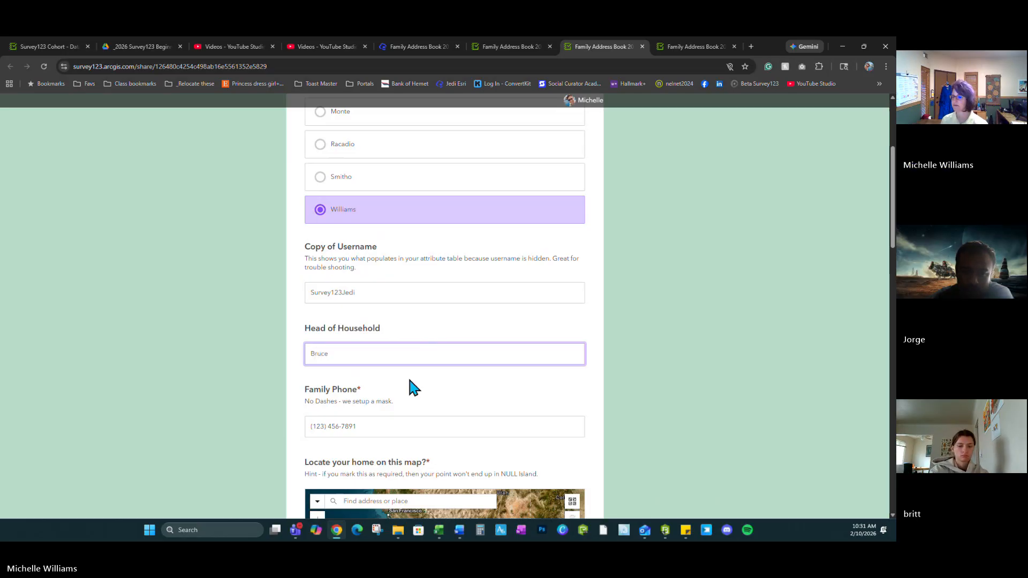
{"action": "scroll", "coordinate": [408, 378], "scroll_direction": "down", "scroll_amount": 5}
{"action": "left_click", "coordinate": [475, 254]}
{"action": "left_click", "coordinate": [419, 259]}
{"action": "left_click", "coordinate": [435, 261]}
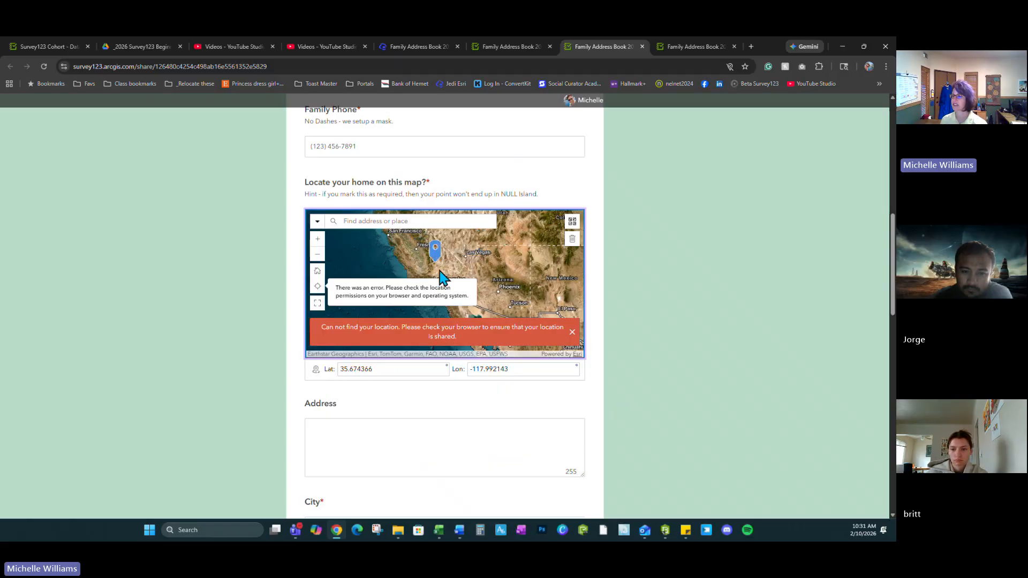
Fill in the street address, city and zip with the first saved address, keeping CA as the state.
{"action": "scroll", "coordinate": [427, 318], "scroll_direction": "down", "scroll_amount": 3}
{"action": "left_click", "coordinate": [353, 258]}
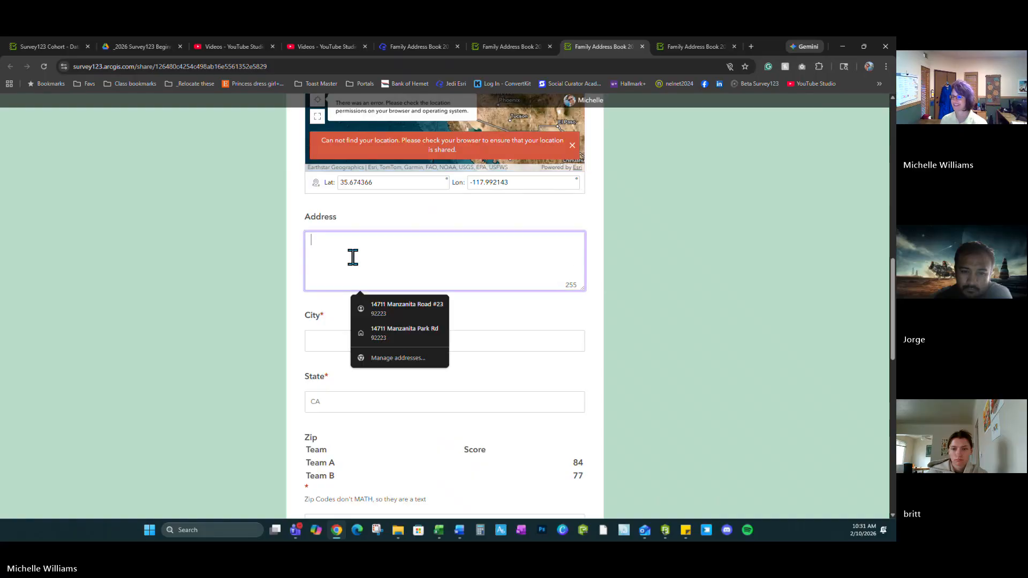
{"action": "left_click", "coordinate": [404, 309]}
{"action": "left_click", "coordinate": [337, 403]}
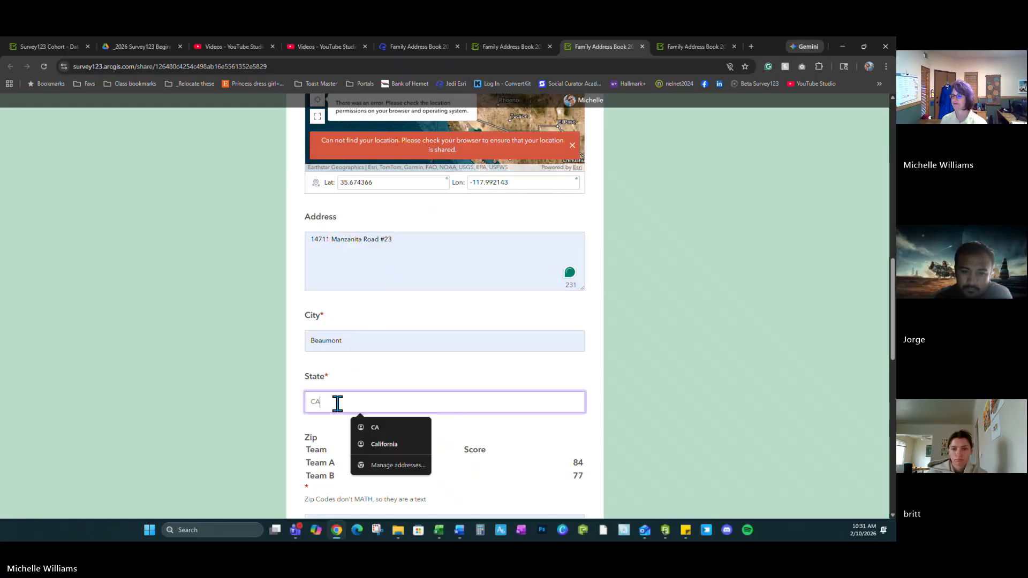
Enter 12 as the number of years lived at the address.
{"action": "scroll", "coordinate": [535, 376], "scroll_direction": "down", "scroll_amount": 2}
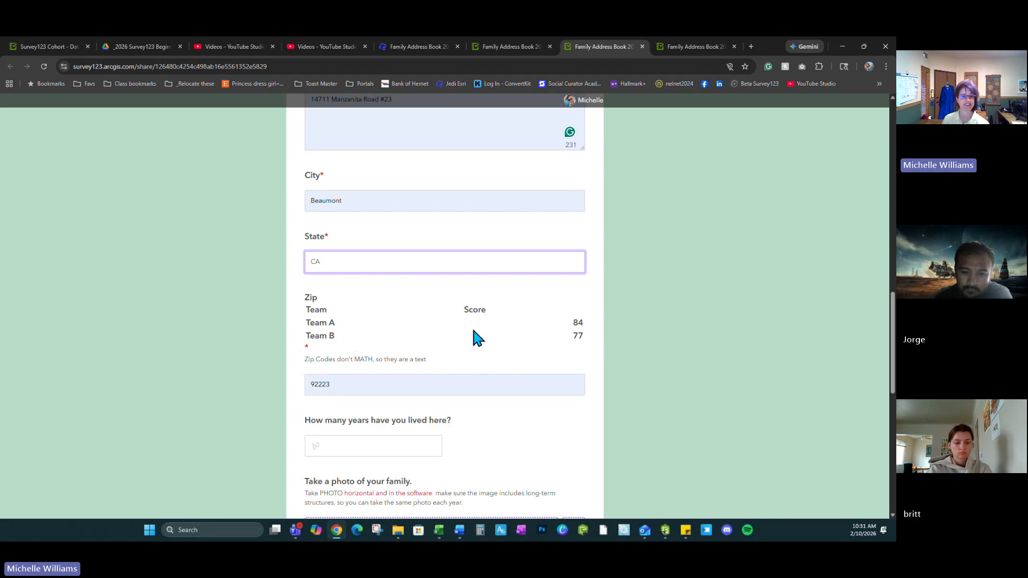
{"action": "scroll", "coordinate": [471, 325], "scroll_direction": "down", "scroll_amount": 3}
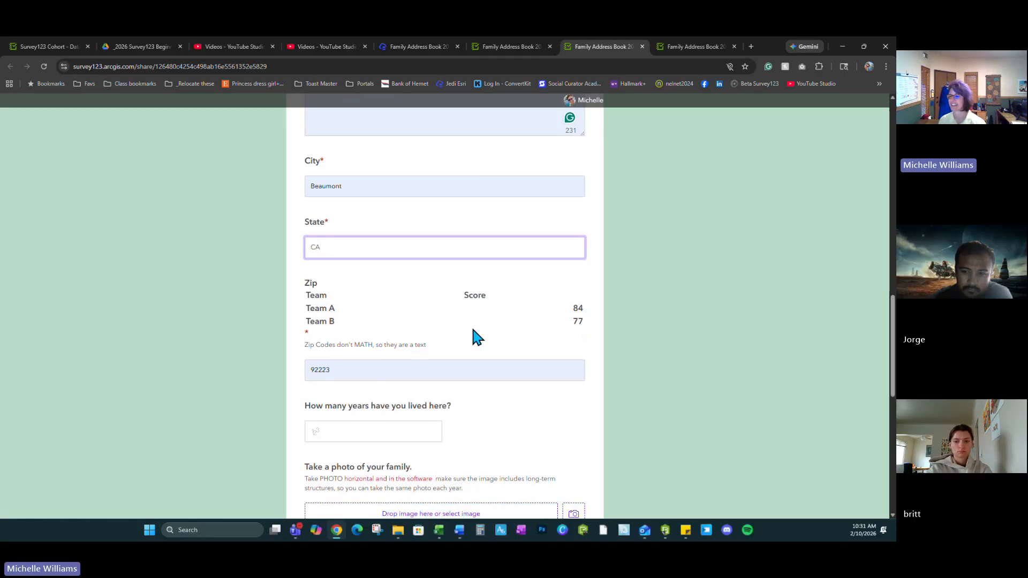
{"action": "left_click", "coordinate": [339, 259]}
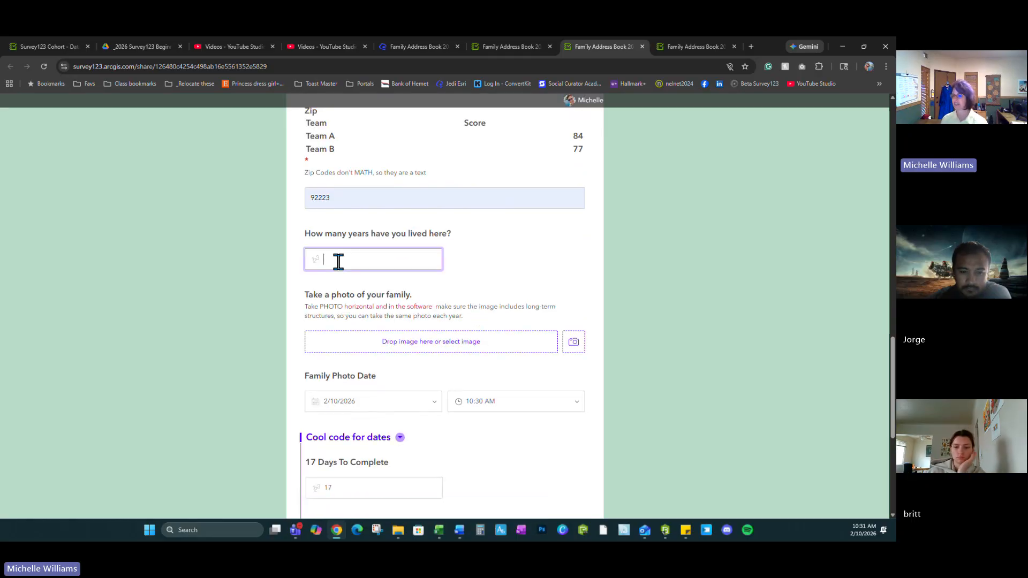
{"action": "type", "text": "12"}
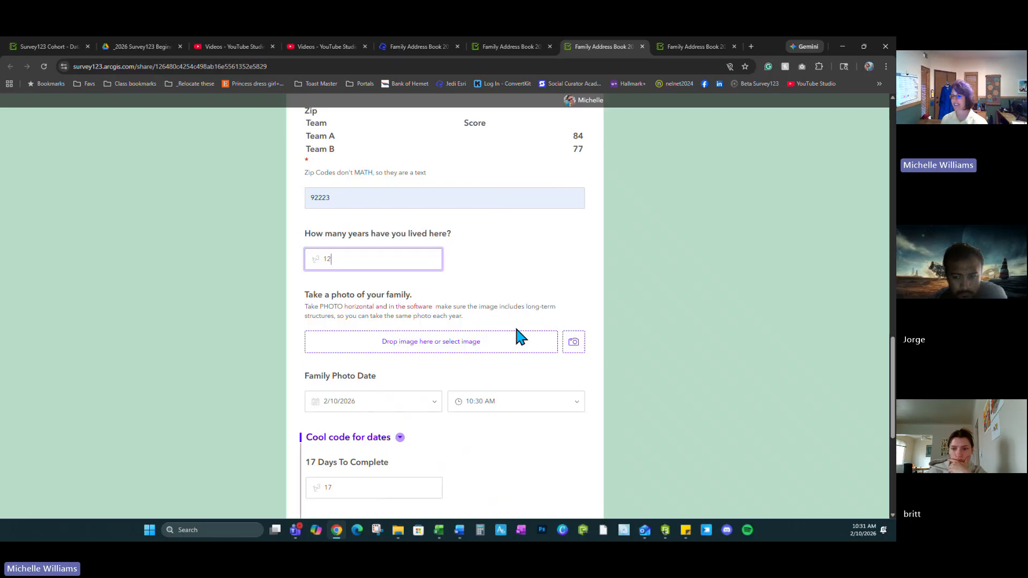
Set 17 Days To Complete to 23 and 17 days in the future to 2/26/2026 at 10:31 AM.
{"action": "scroll", "coordinate": [472, 327], "scroll_direction": "down", "scroll_amount": 2}
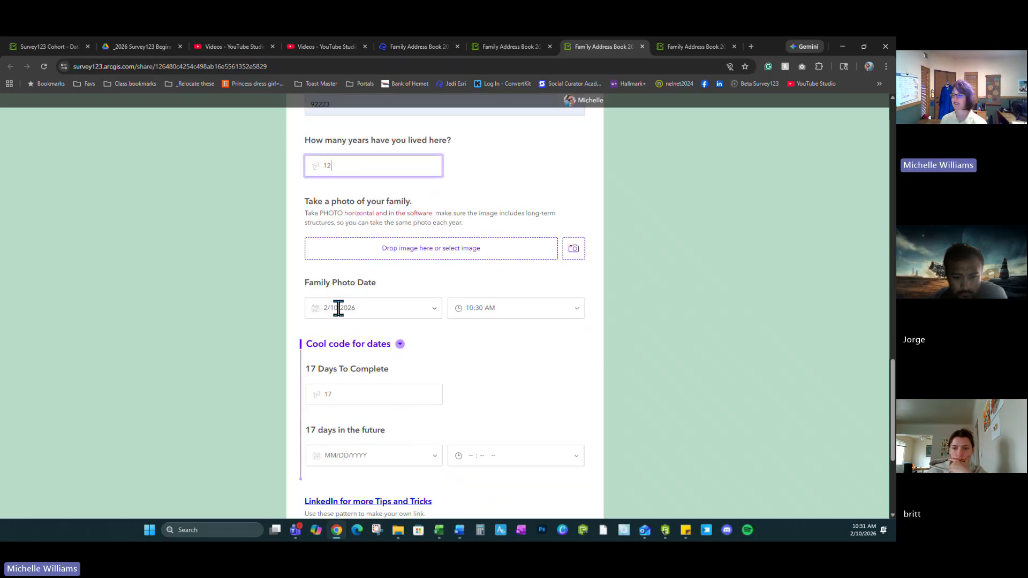
{"action": "scroll", "coordinate": [476, 375], "scroll_direction": "down", "scroll_amount": 3}
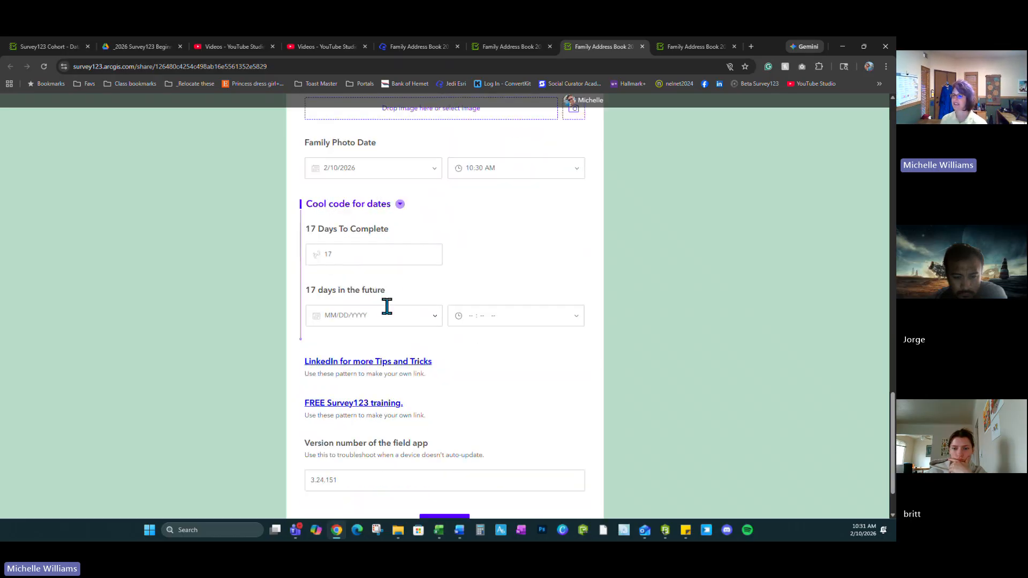
{"action": "left_click", "coordinate": [345, 254]}
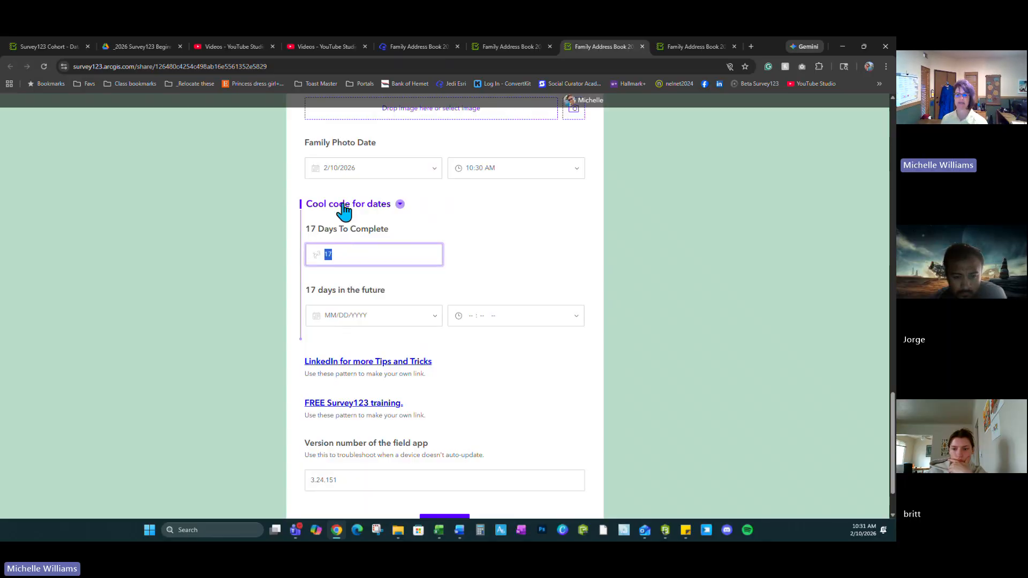
{"action": "key", "text": "BackSpace"}
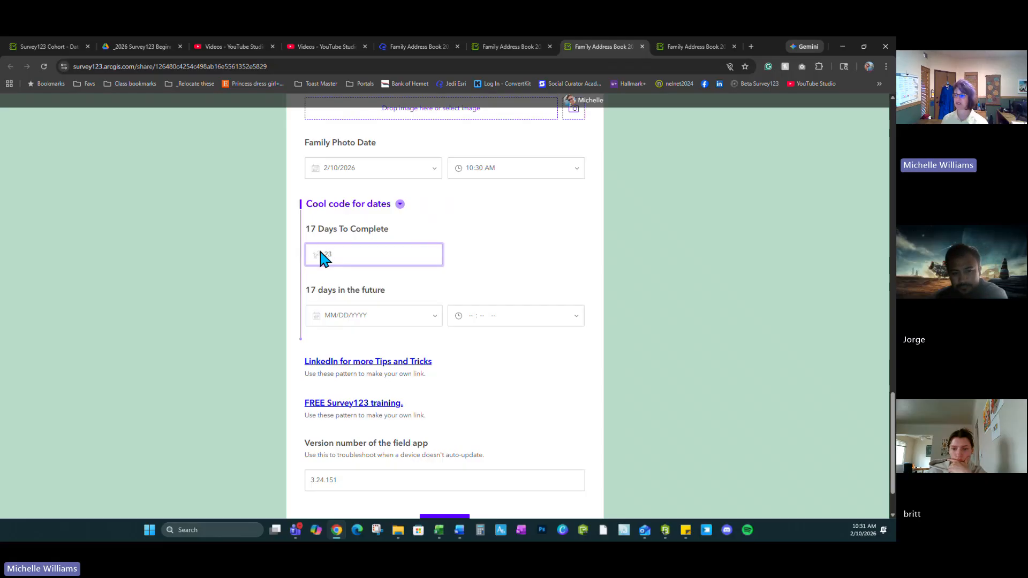
{"action": "type", "text": "23"}
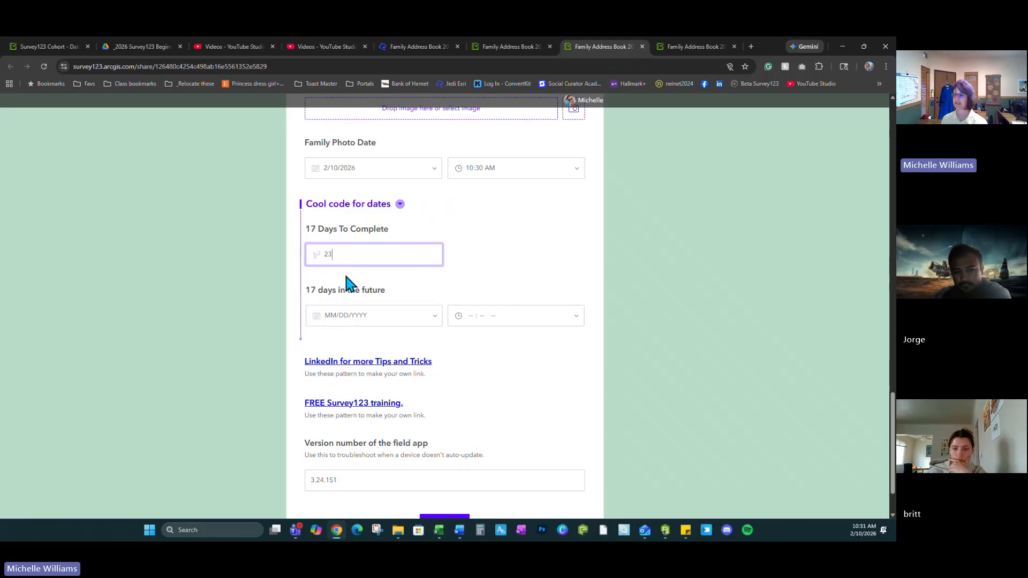
{"action": "left_click", "coordinate": [340, 315]}
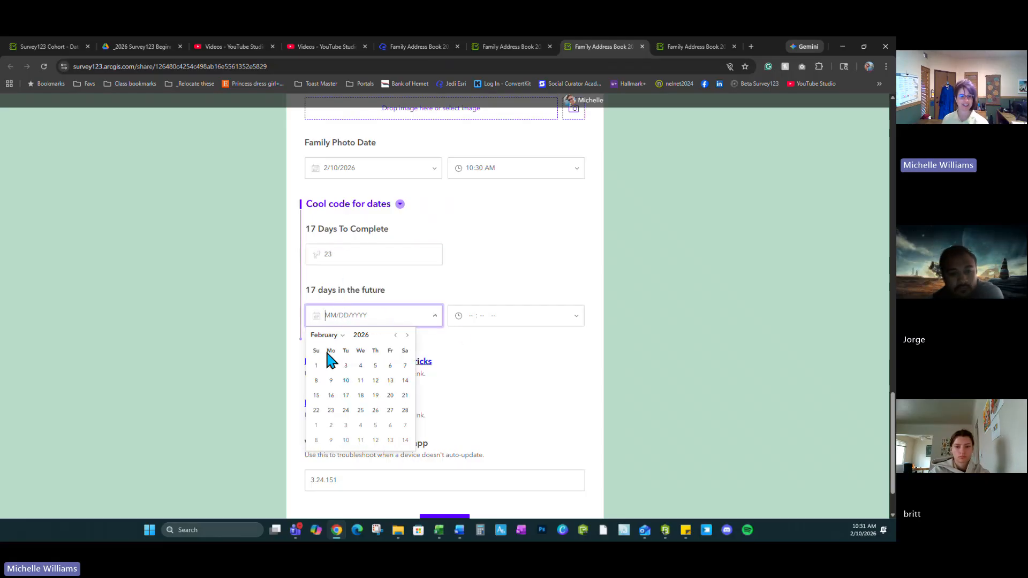
{"action": "left_click", "coordinate": [376, 411]}
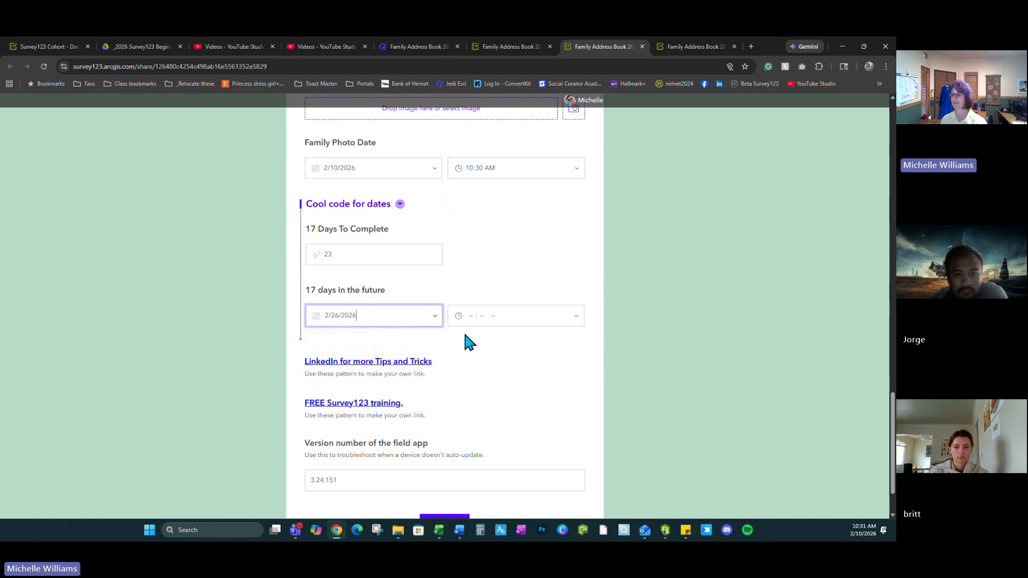
{"action": "left_click", "coordinate": [483, 315]}
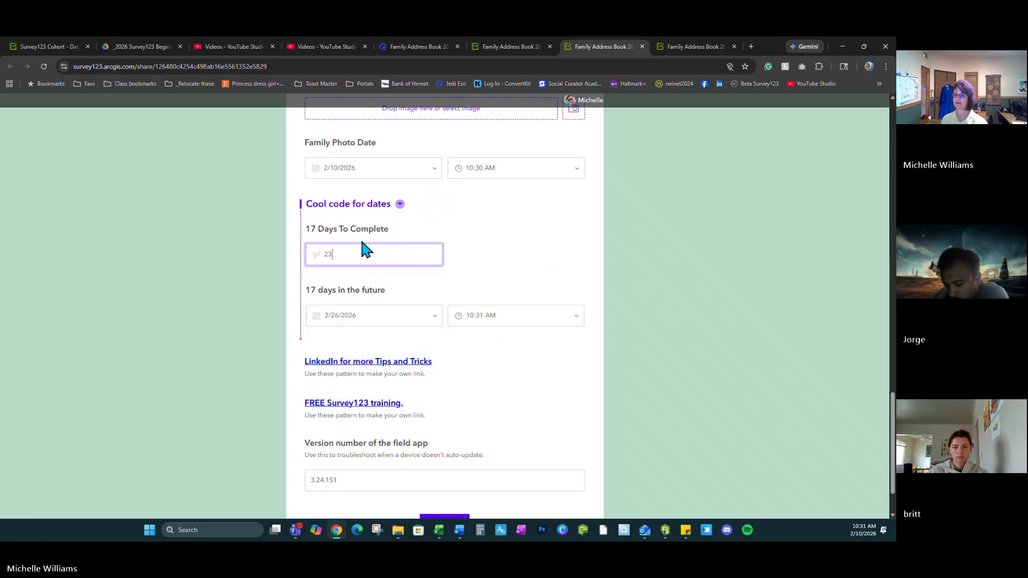
Submit the completed Family Address Book 2026 survey response.
{"action": "scroll", "coordinate": [706, 290], "scroll_direction": "down", "scroll_amount": 2}
{"action": "left_click", "coordinate": [521, 297]}
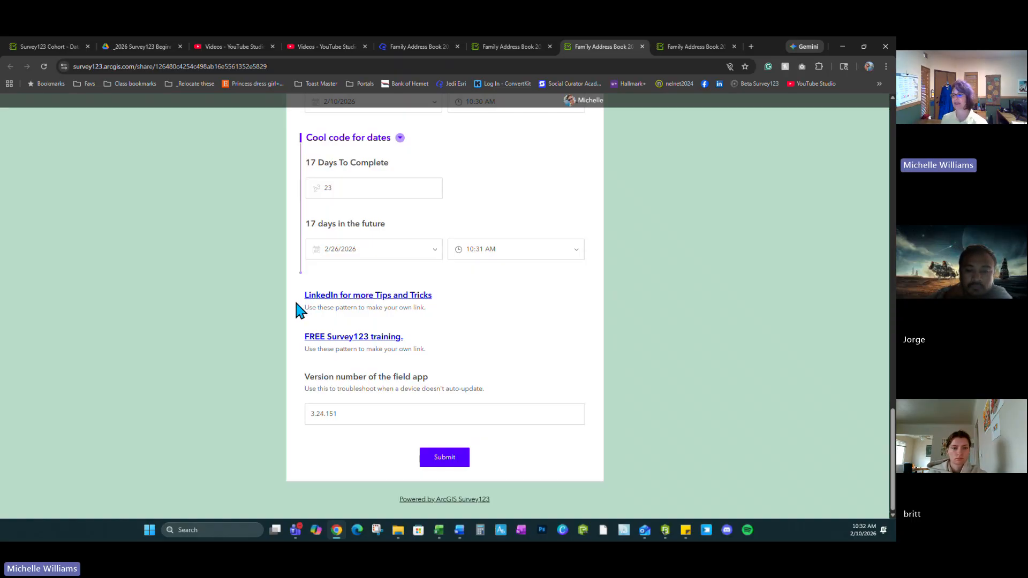
{"action": "left_click", "coordinate": [442, 458]}
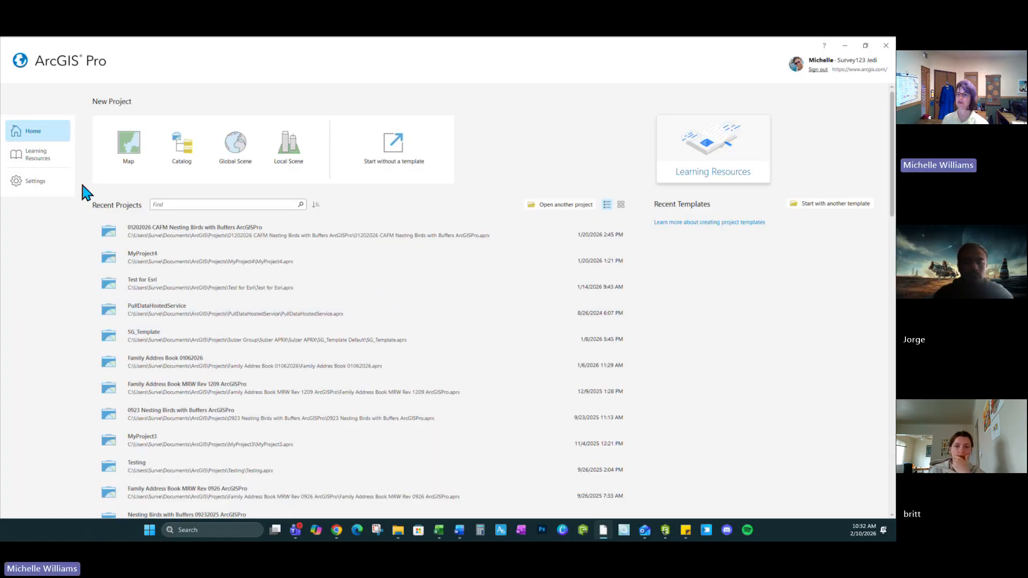
Create a new map project named Family Address Book 02032026 in the default projects folder.
{"action": "left_click", "coordinate": [129, 144]}
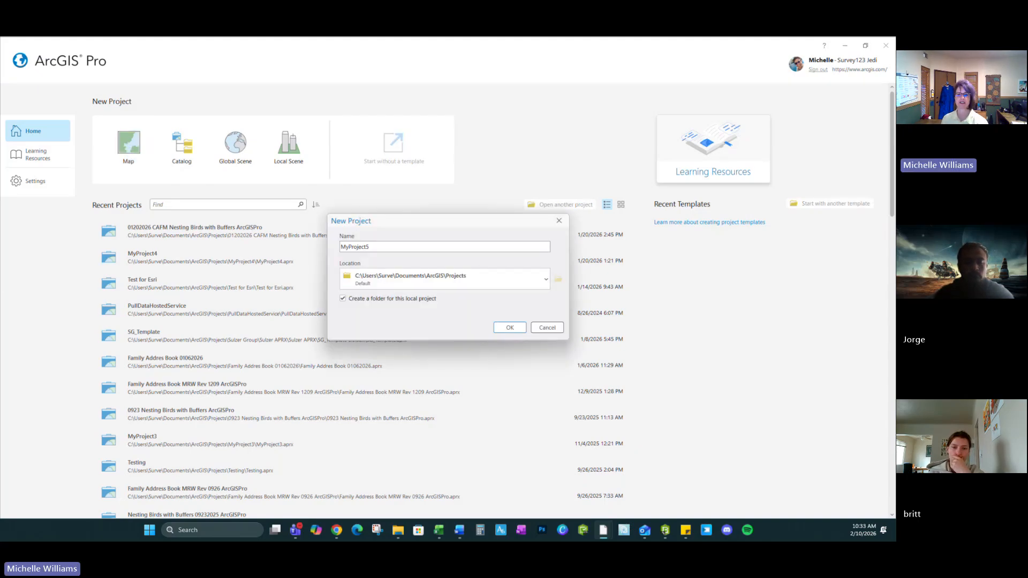
{"action": "double_click", "coordinate": [375, 246]}
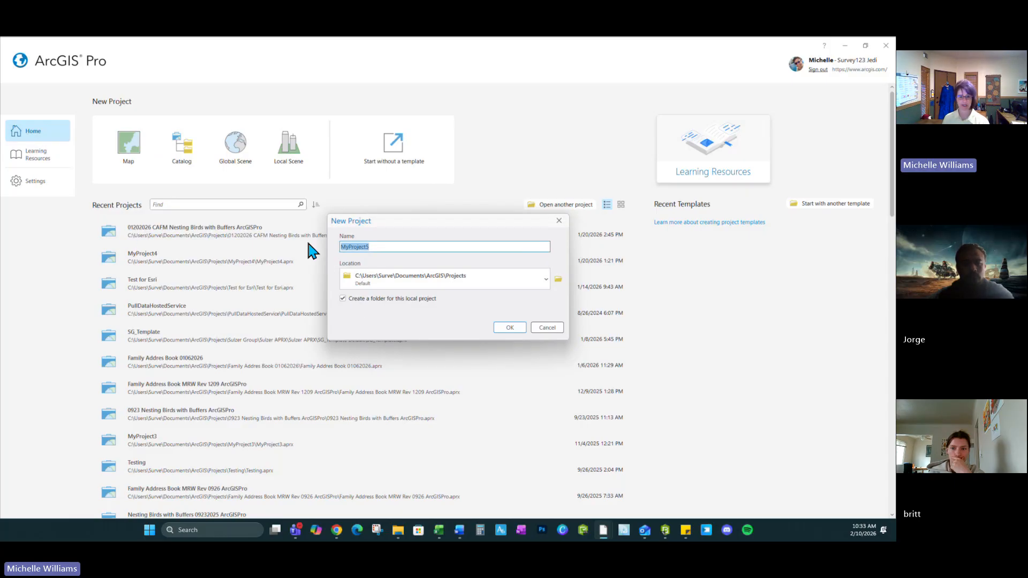
{"action": "type", "text": "Family Address Book"}
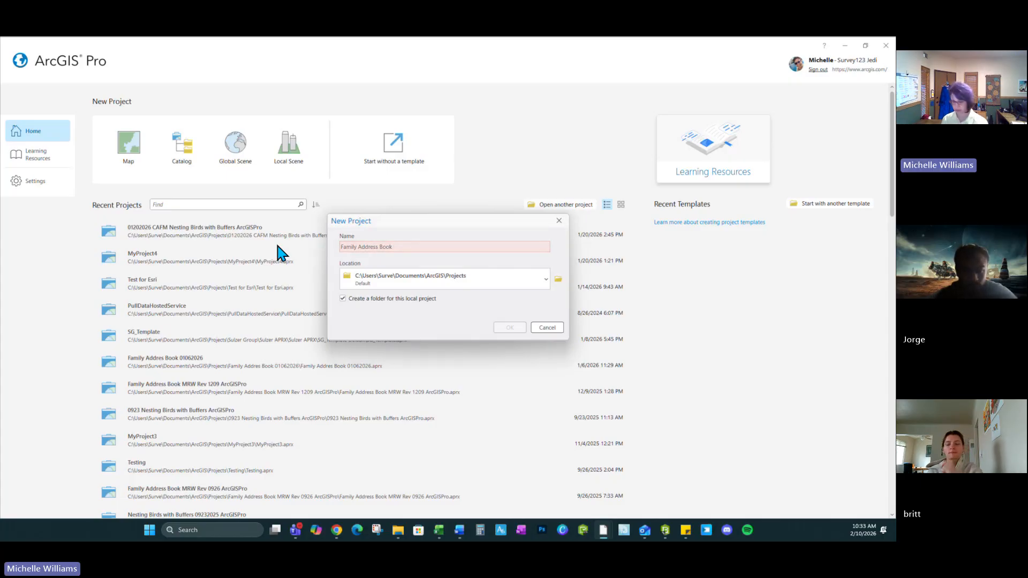
{"action": "type", "text": "0203202"}
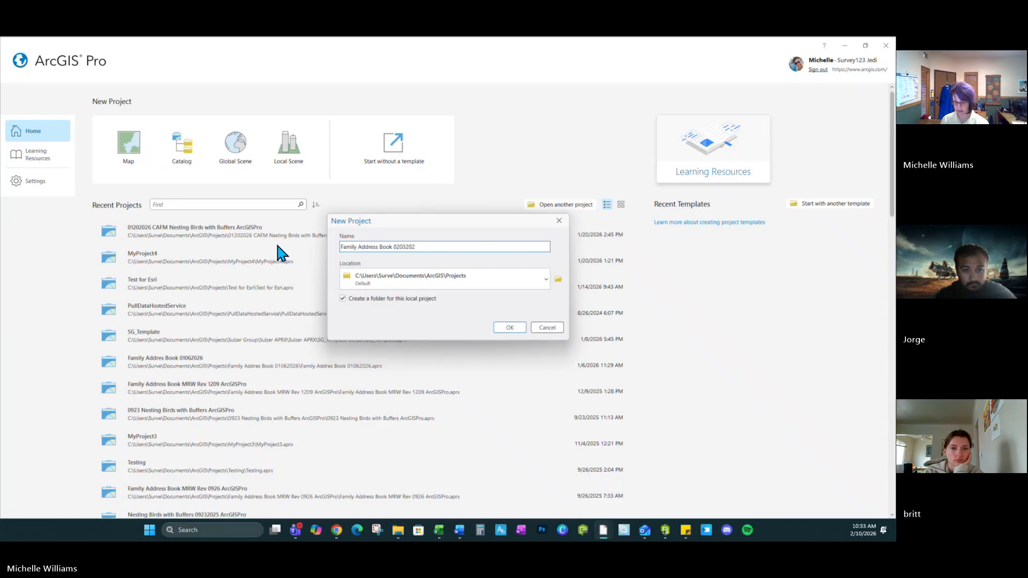
{"action": "type", "text": "6"}
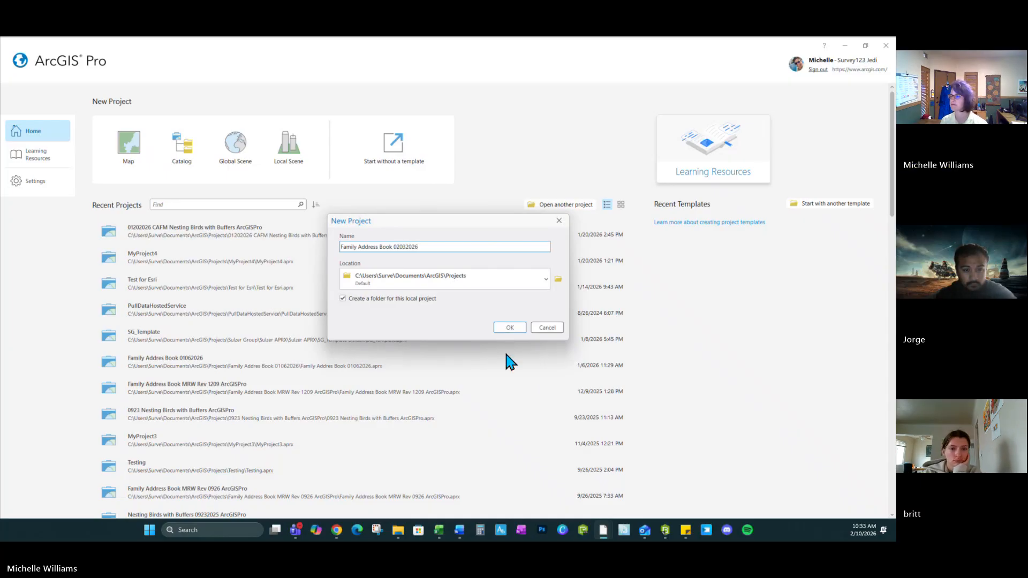
{"action": "left_click", "coordinate": [509, 328]}
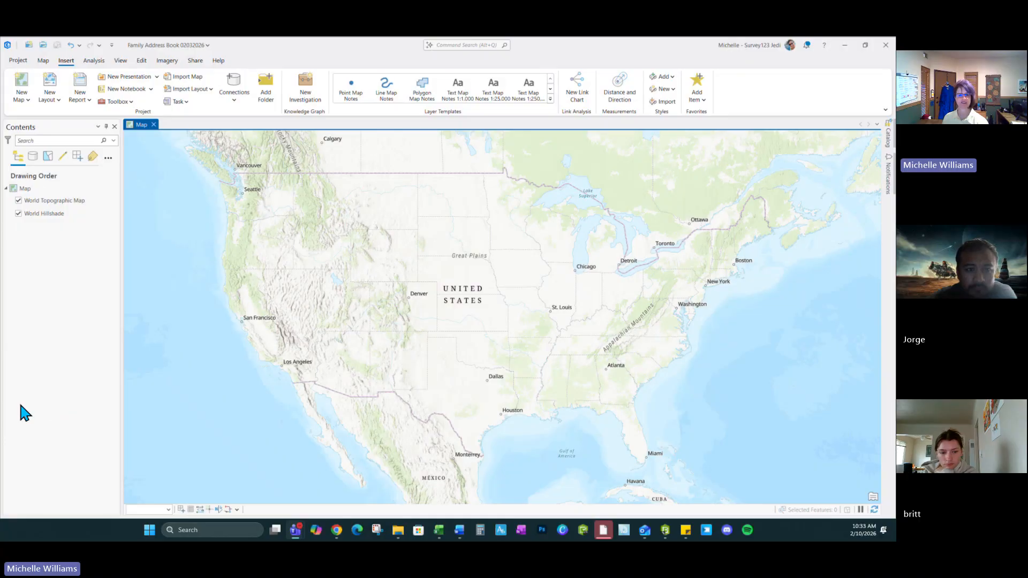
Open the Catalog pane, pin it in place, and make it narrower.
{"action": "left_click", "coordinate": [888, 138]}
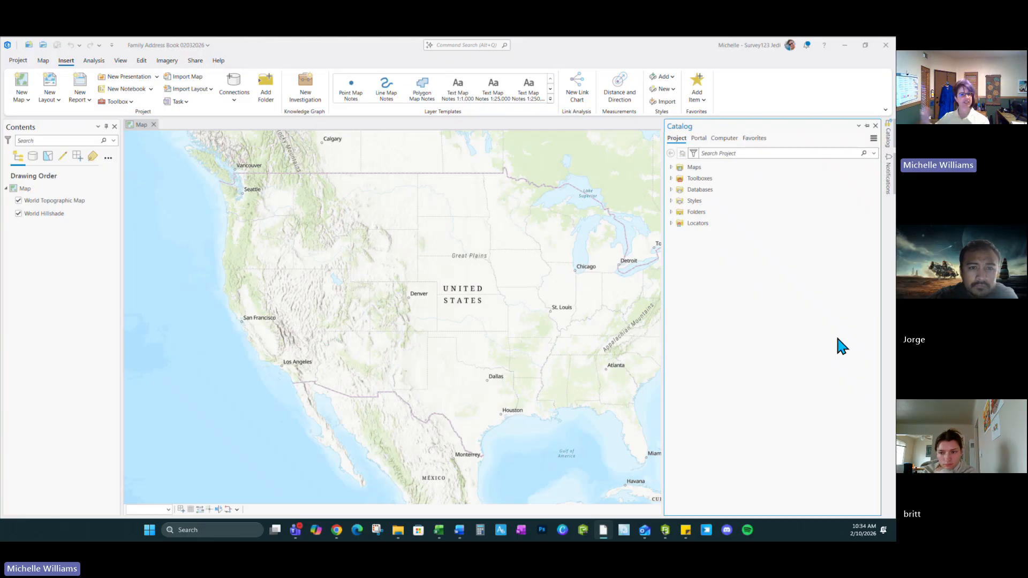
{"action": "left_click", "coordinate": [868, 126]}
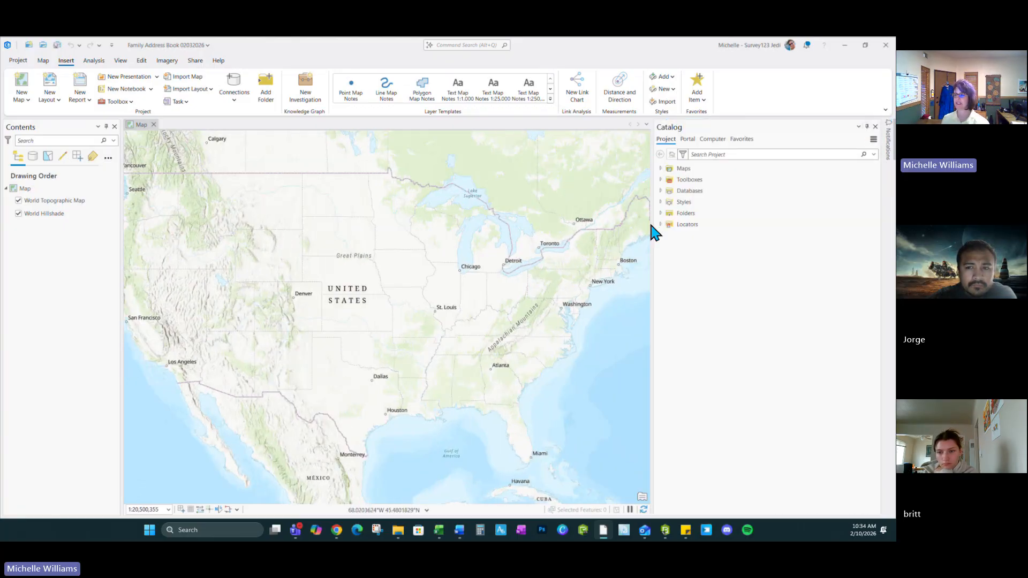
{"action": "left_click_drag", "start_coordinate": [651, 230], "coordinate": [740, 225]}
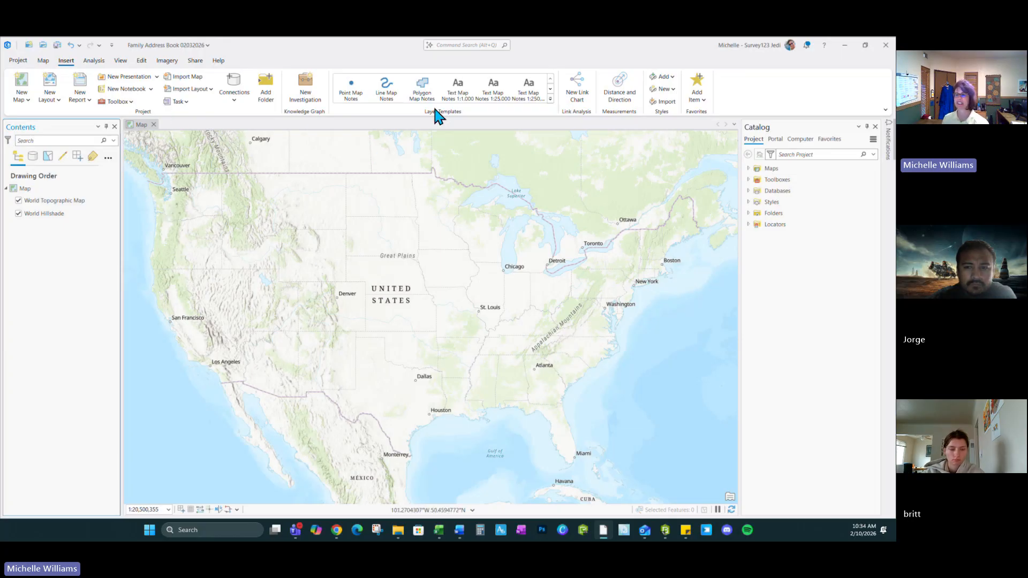
Search the portal's My Content for 2026.
{"action": "left_click", "coordinate": [772, 139]}
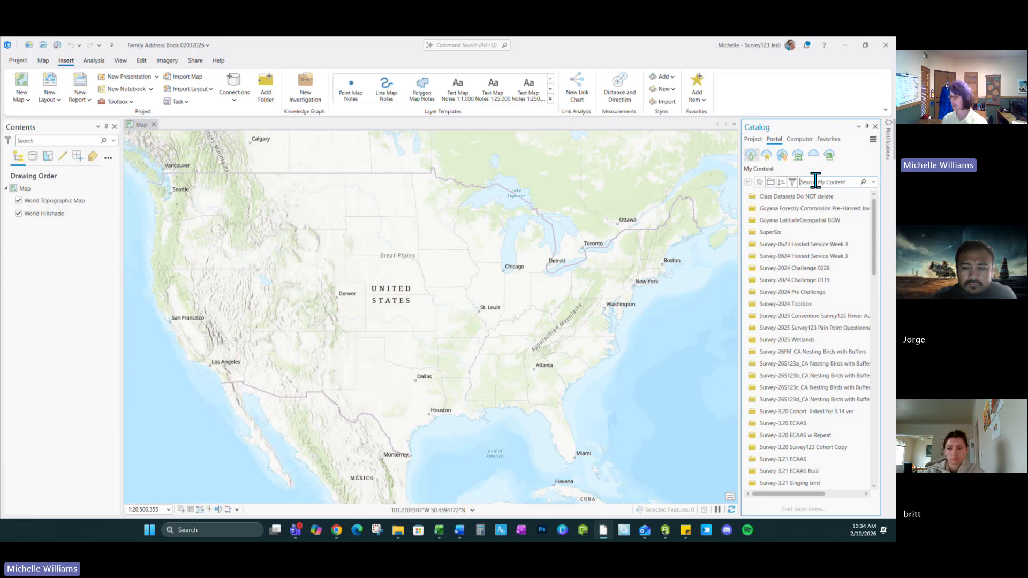
{"action": "type", "text": "2026"}
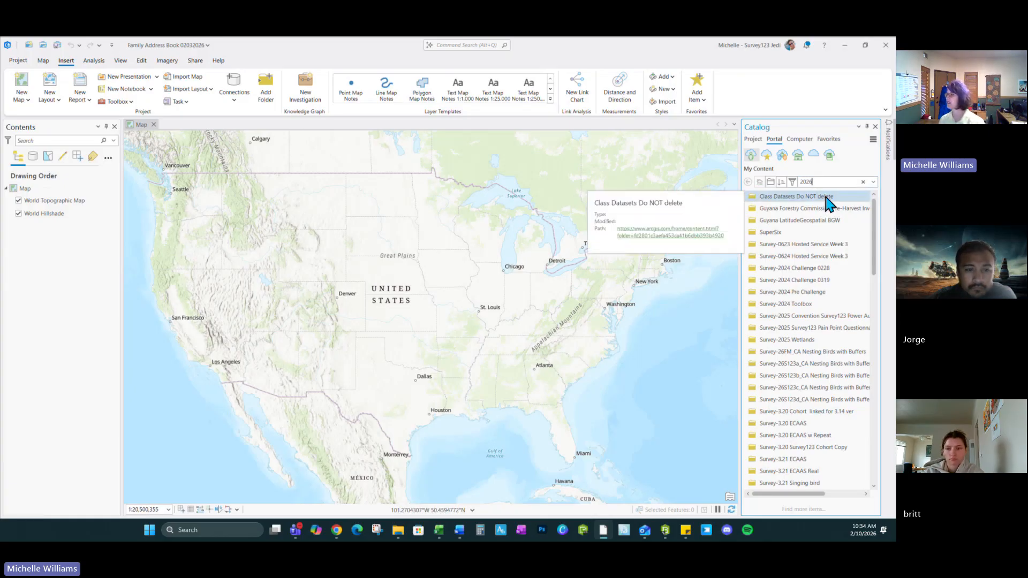
{"action": "key", "text": "Return"}
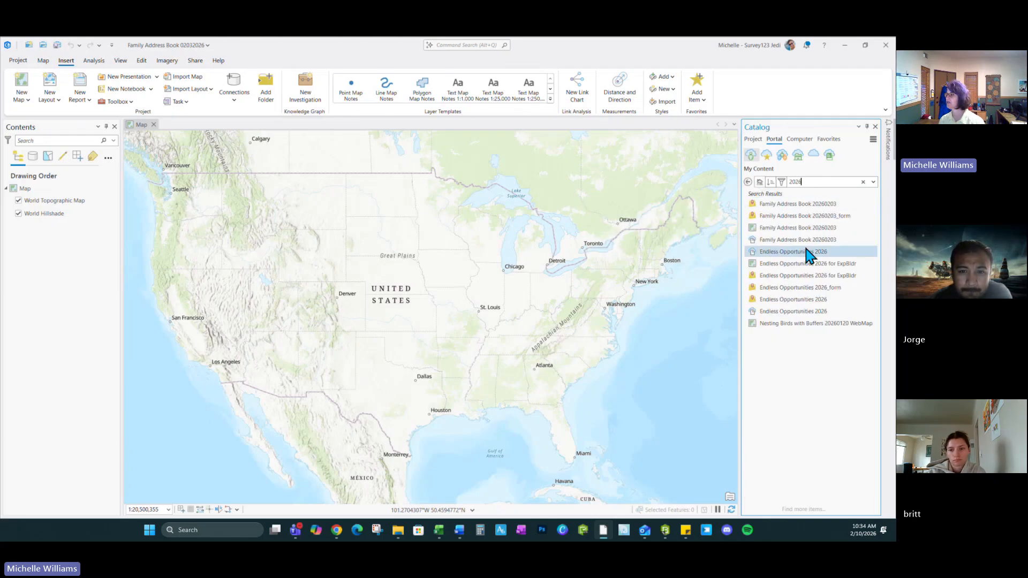
Open the hosted feature layer Family Address Book 20260203 and add its Family_Address_Book_20260203 layer to the current map.
{"action": "left_click", "coordinate": [824, 205]}
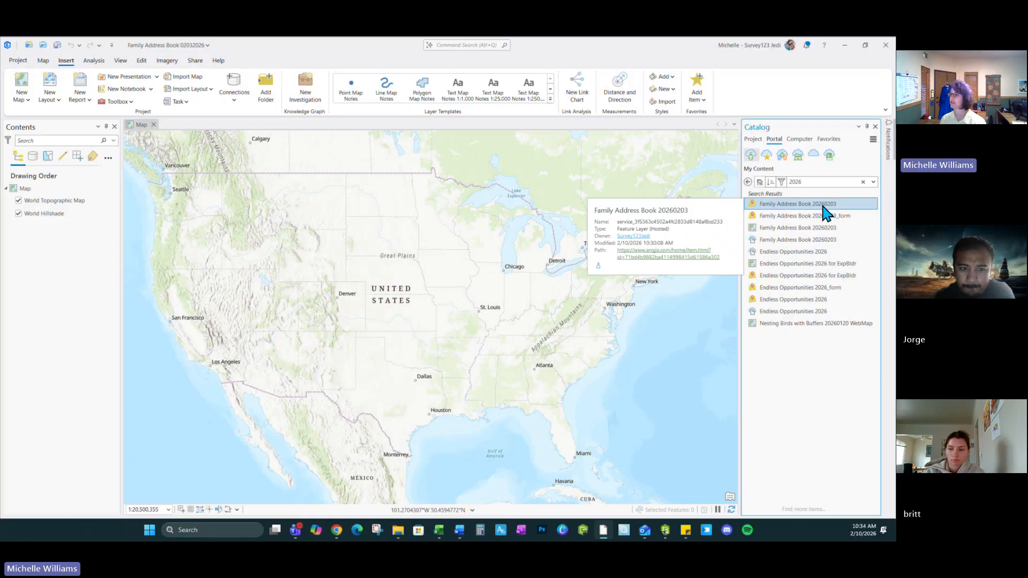
{"action": "double_click", "coordinate": [824, 206]}
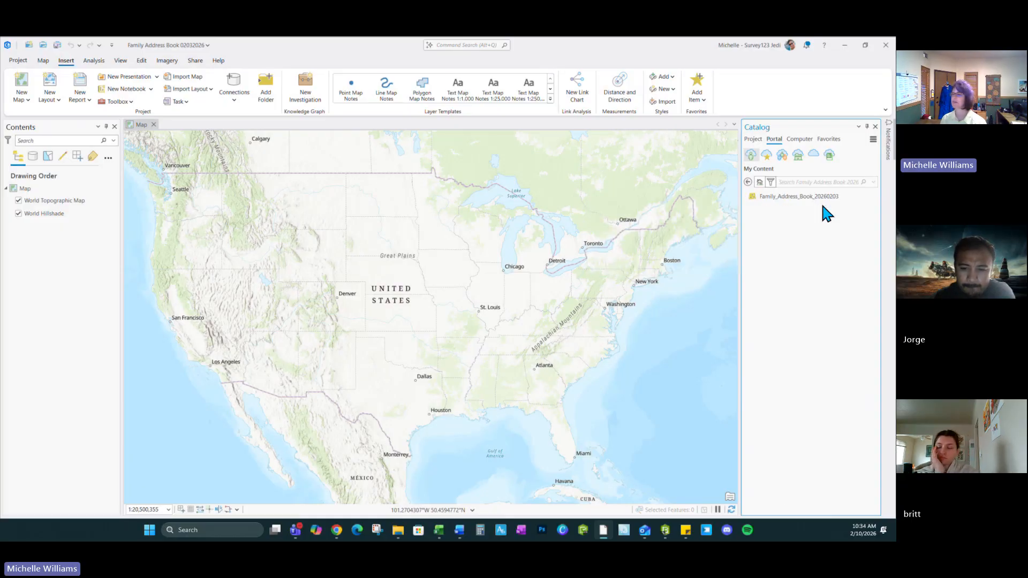
{"action": "right_click", "coordinate": [824, 207]}
{"action": "left_click", "coordinate": [779, 199]}
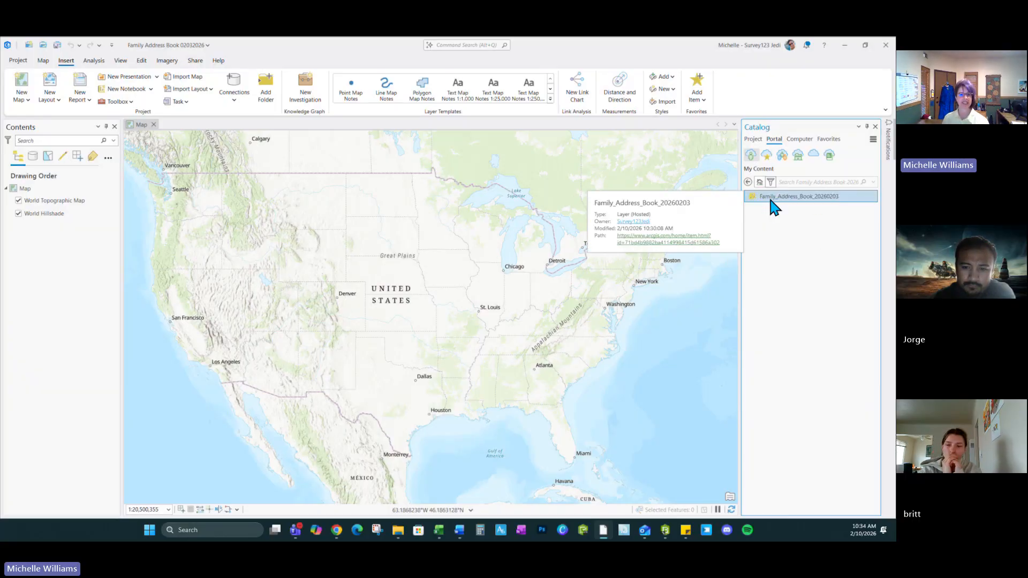
{"action": "right_click", "coordinate": [771, 201]}
{"action": "left_click", "coordinate": [687, 205]}
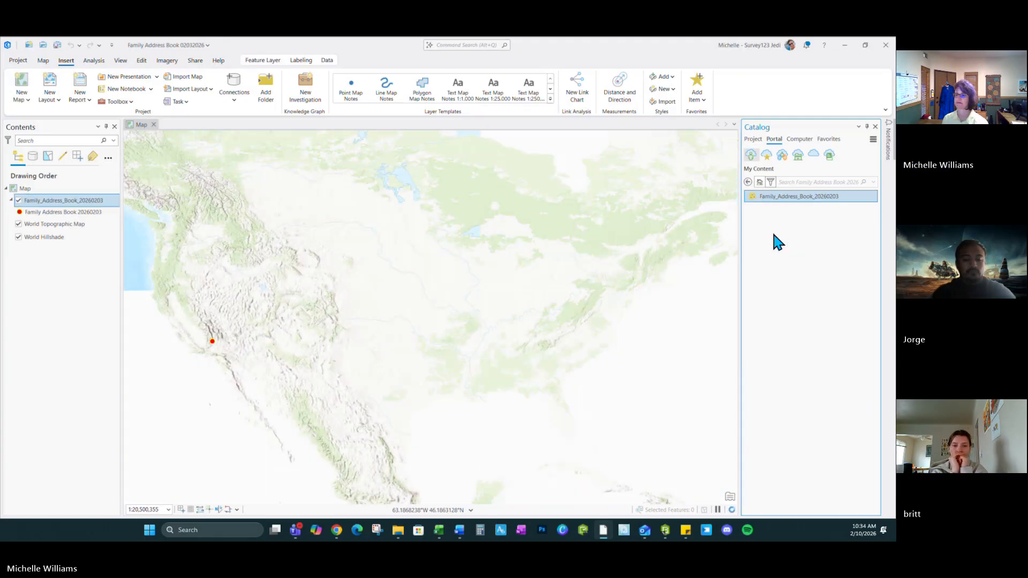
Try adding the whole Family Address Book 20260203 hosted feature layer to the map, and remove the resulting group layer.
{"action": "left_click", "coordinate": [748, 182]}
{"action": "left_click", "coordinate": [810, 205]}
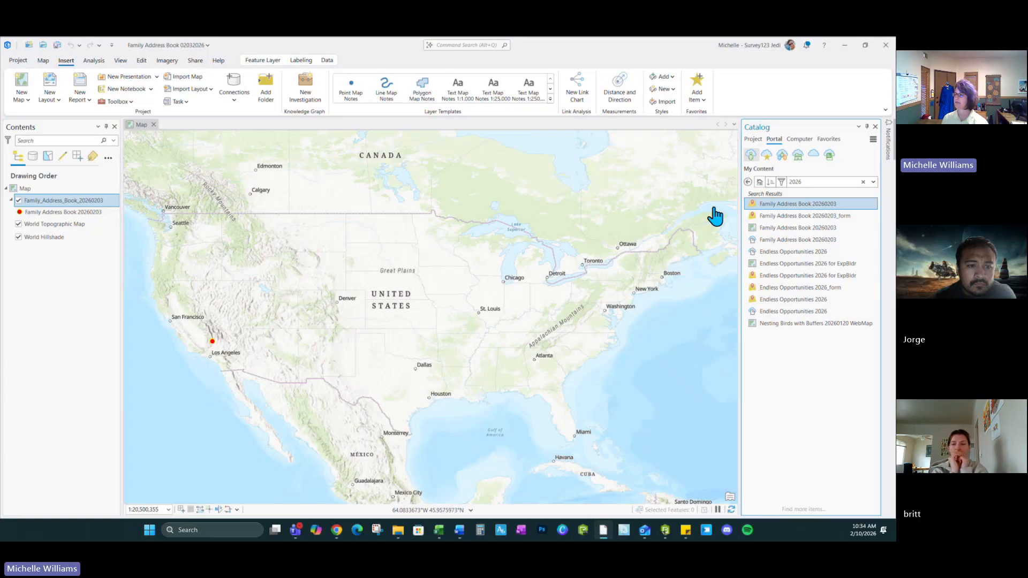
{"action": "left_click_drag", "start_coordinate": [800, 206], "coordinate": [348, 237]}
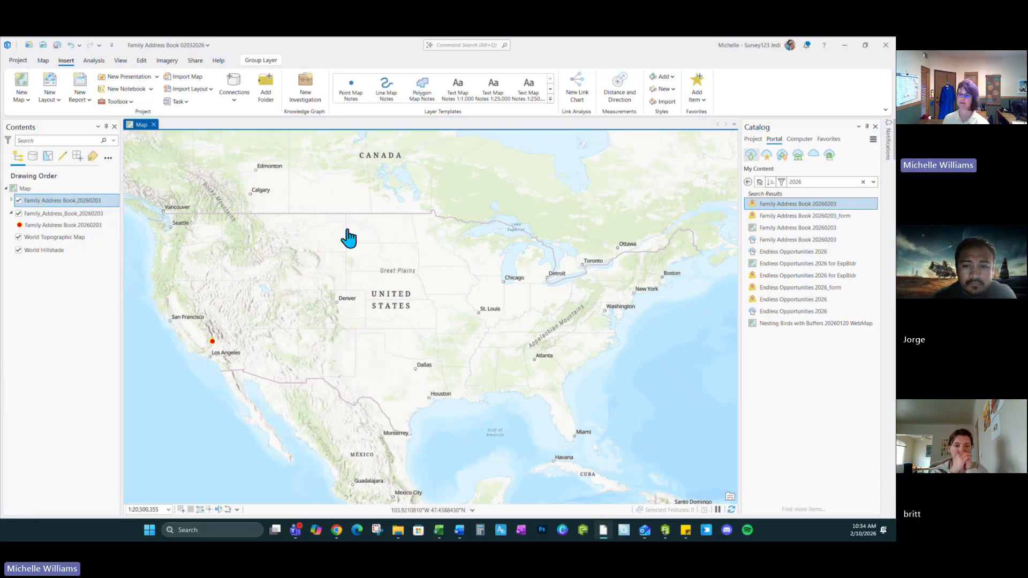
{"action": "left_click", "coordinate": [11, 200]}
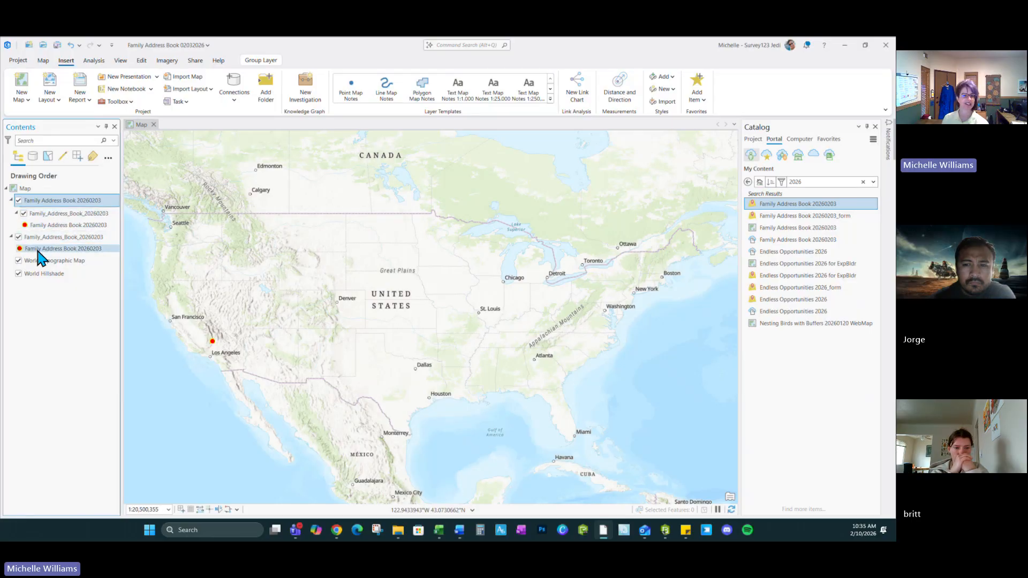
{"action": "right_click", "coordinate": [41, 202]}
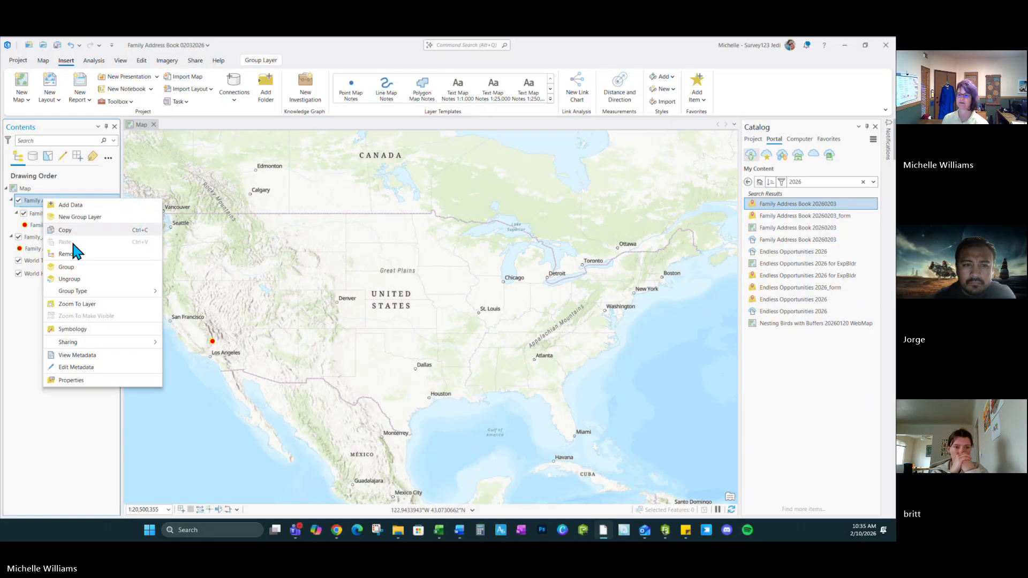
{"action": "left_click", "coordinate": [70, 253]}
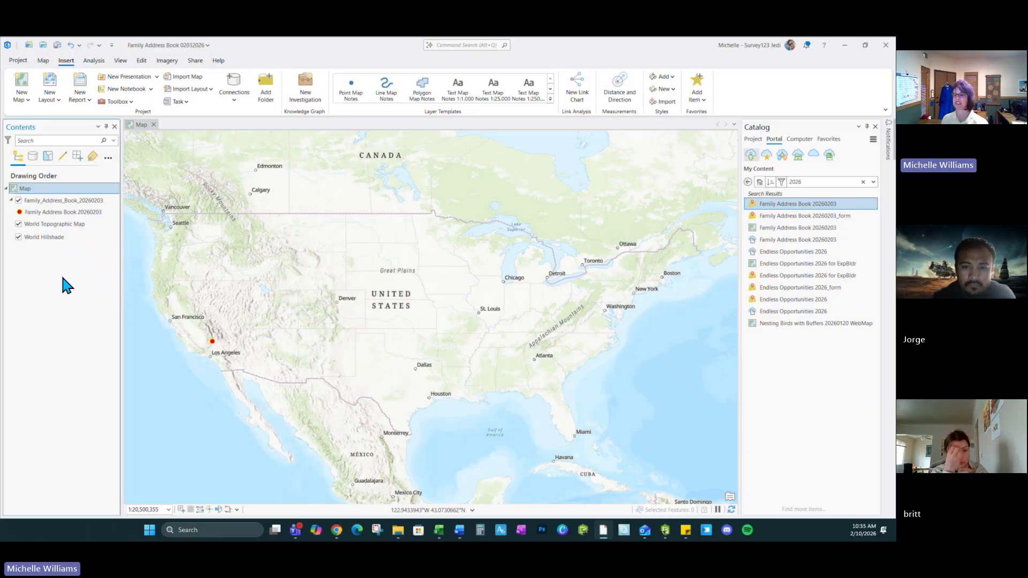
Open the attribute table of the Family_Address_Book_20260203 layer and examine its fields through to the last columns.
{"action": "left_click", "coordinate": [61, 201]}
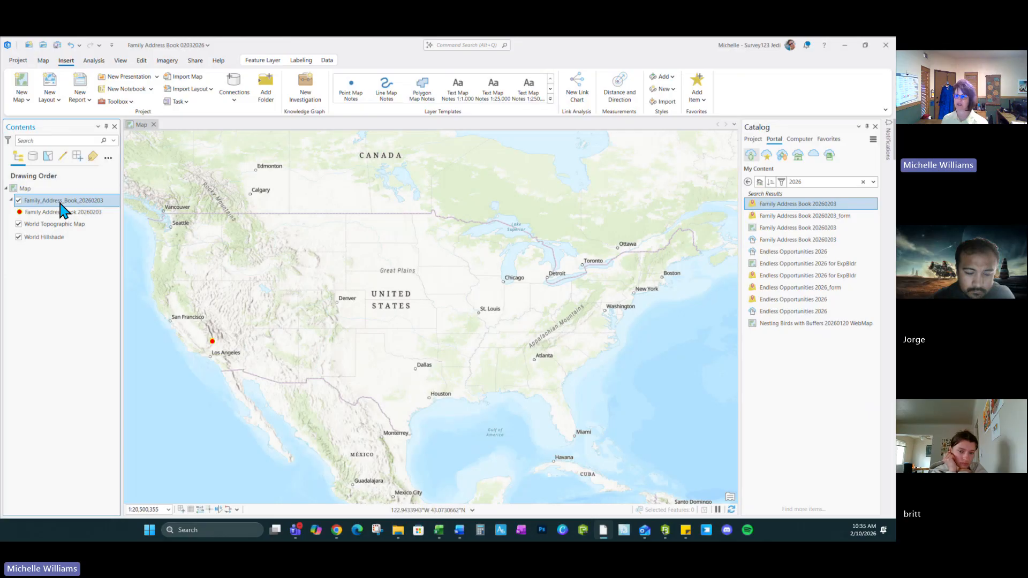
{"action": "key", "text": "ctrl+t"}
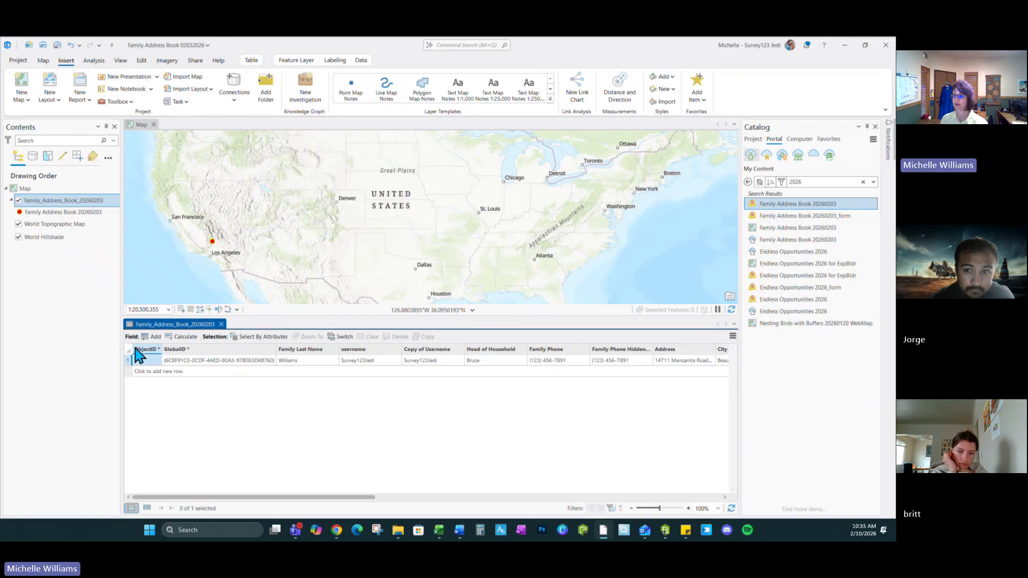
{"action": "left_click_drag", "start_coordinate": [225, 499], "coordinate": [651, 499]}
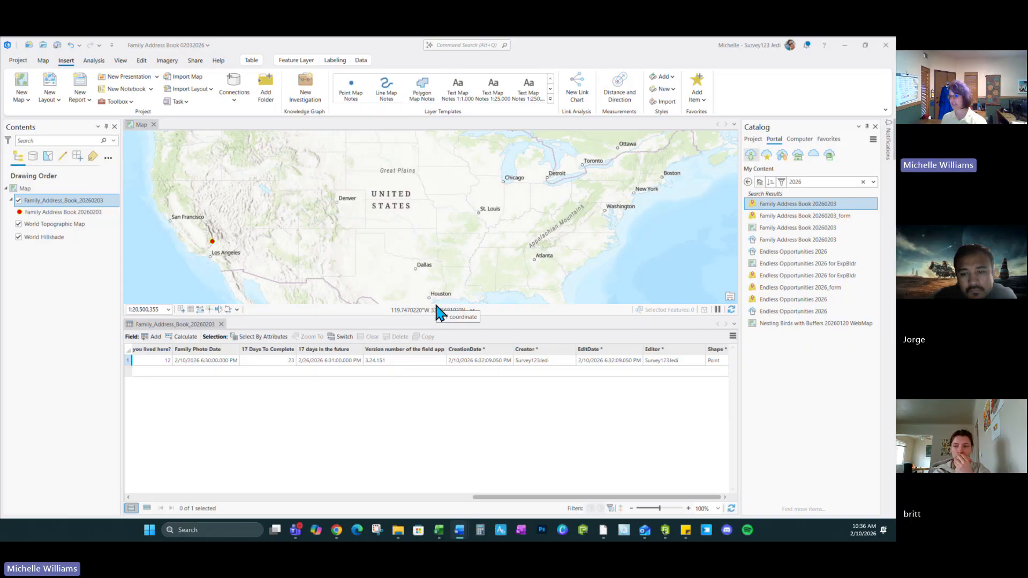
Switch to Survey123 Connect, open the survey's XLSForm in Excel, and arrange the two windows side by side.
{"action": "left_click", "coordinate": [667, 531]}
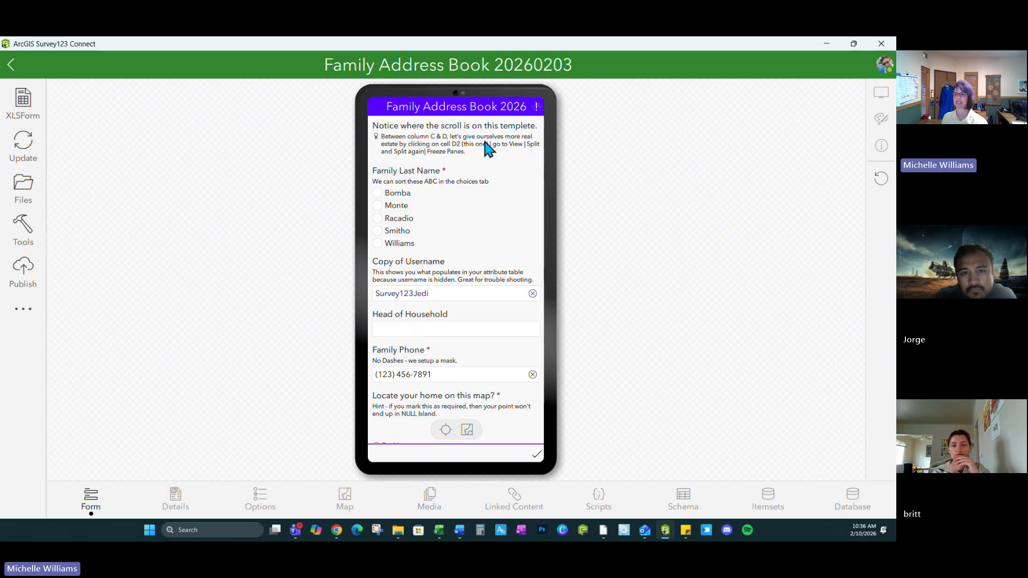
{"action": "left_click", "coordinate": [22, 102]}
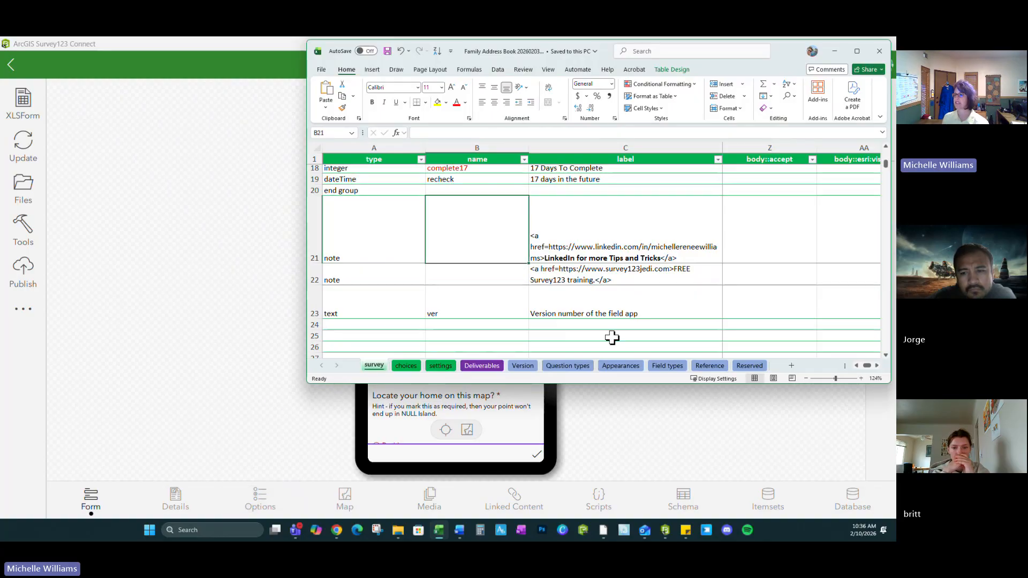
{"action": "left_click", "coordinate": [268, 397]}
{"action": "left_click", "coordinate": [856, 44]}
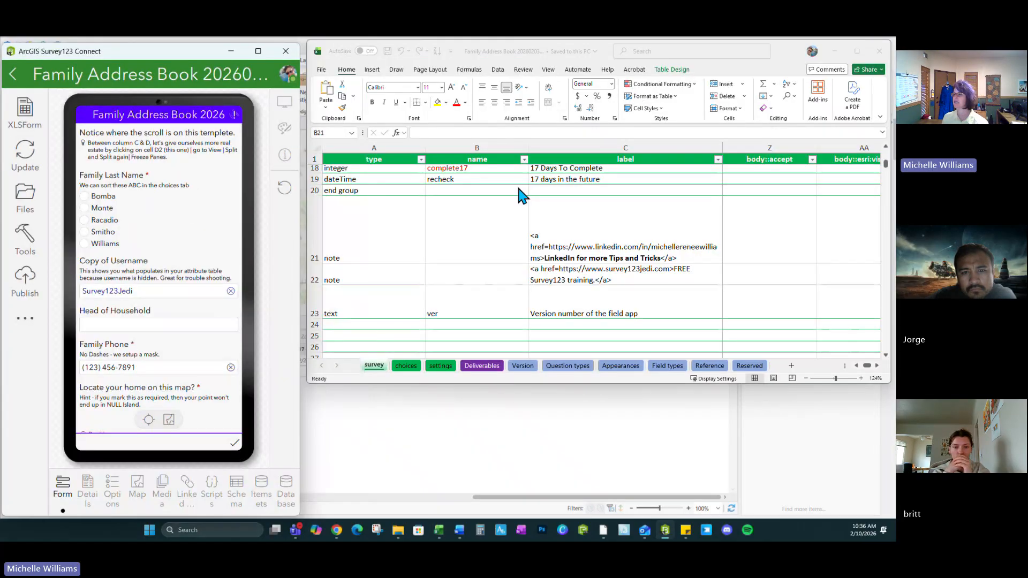
{"action": "left_click_drag", "start_coordinate": [601, 384], "coordinate": [585, 512]}
{"action": "left_click_drag", "start_coordinate": [296, 347], "coordinate": [279, 348]}
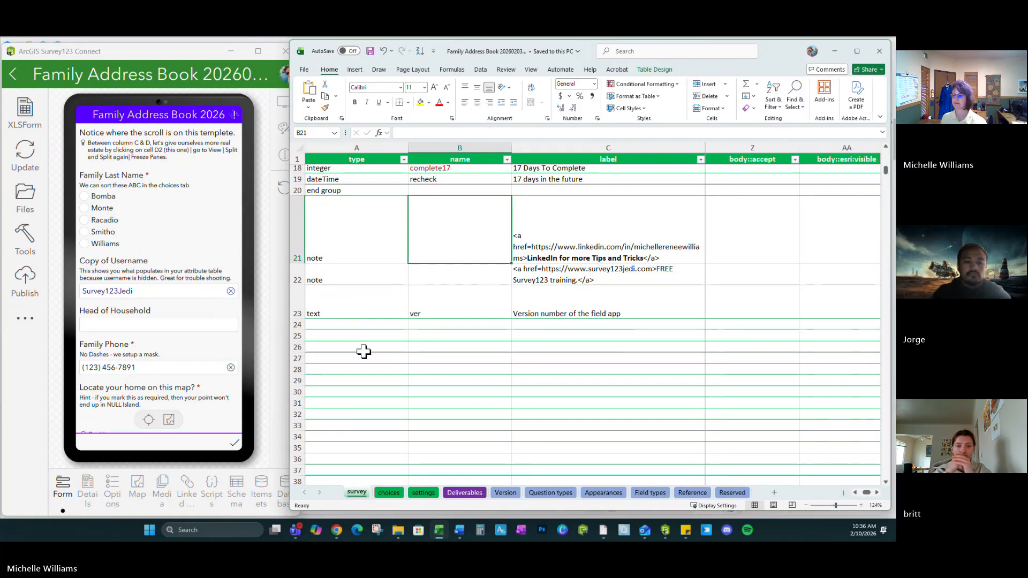
Add a text question named AddedField in row 24 of the survey sheet.
{"action": "left_click", "coordinate": [362, 358]}
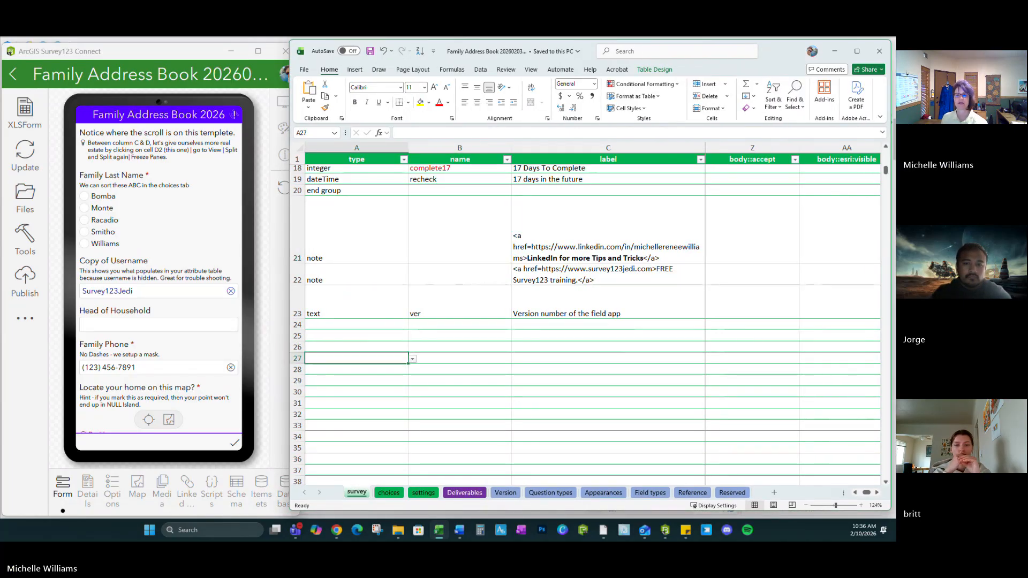
{"action": "key", "text": "alt+Tab"}
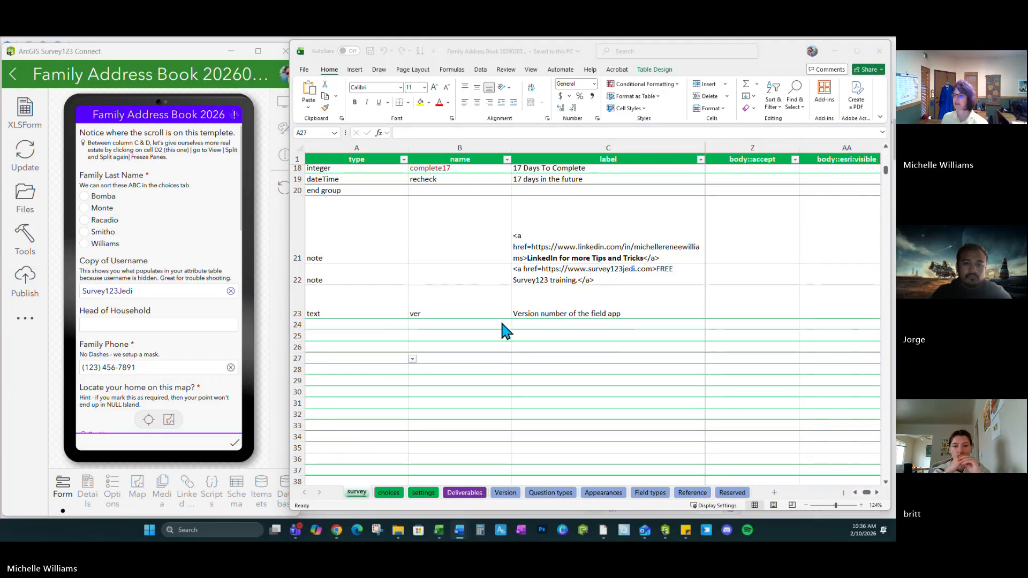
{"action": "left_click", "coordinate": [346, 324]}
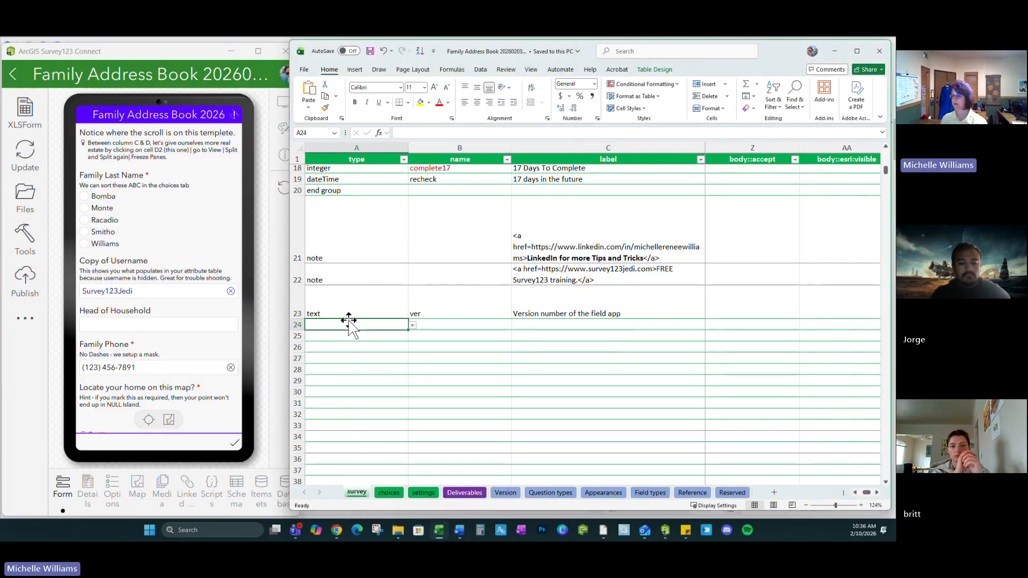
{"action": "left_click", "coordinate": [411, 325]}
{"action": "left_click", "coordinate": [322, 337]}
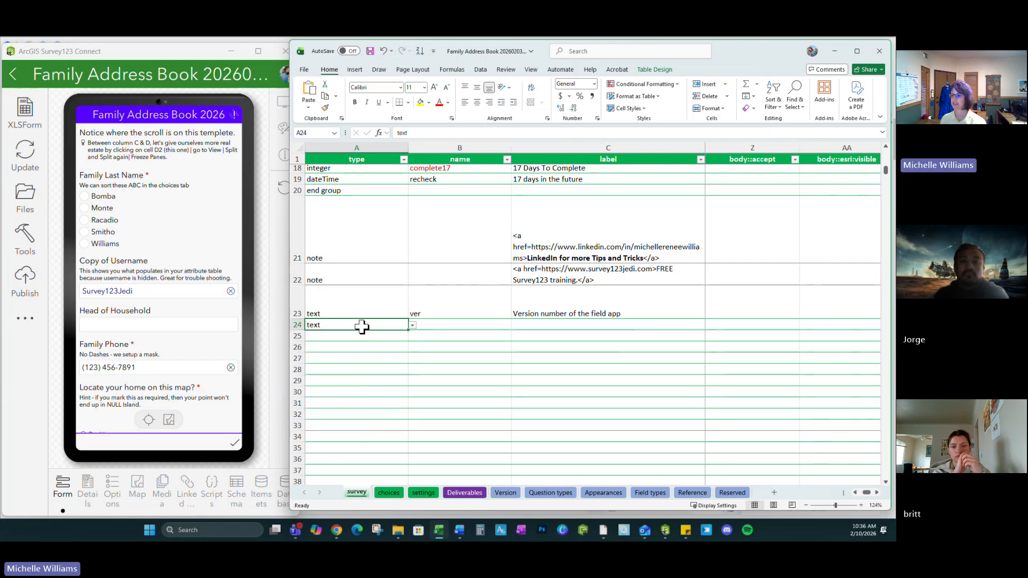
{"action": "left_click", "coordinate": [431, 327]}
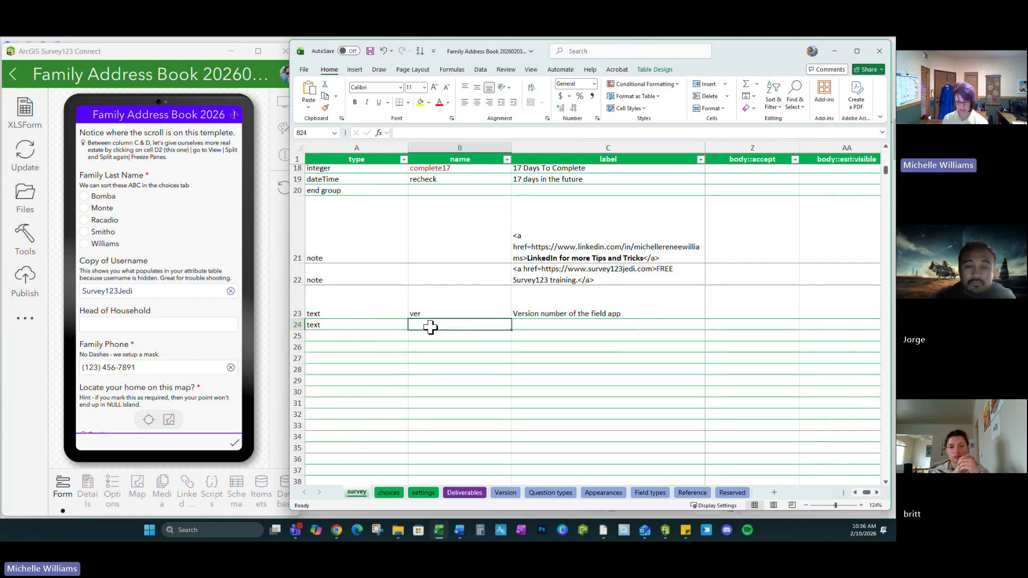
{"action": "type", "text": "Addre"}
{"action": "type", "text": "Fi"}
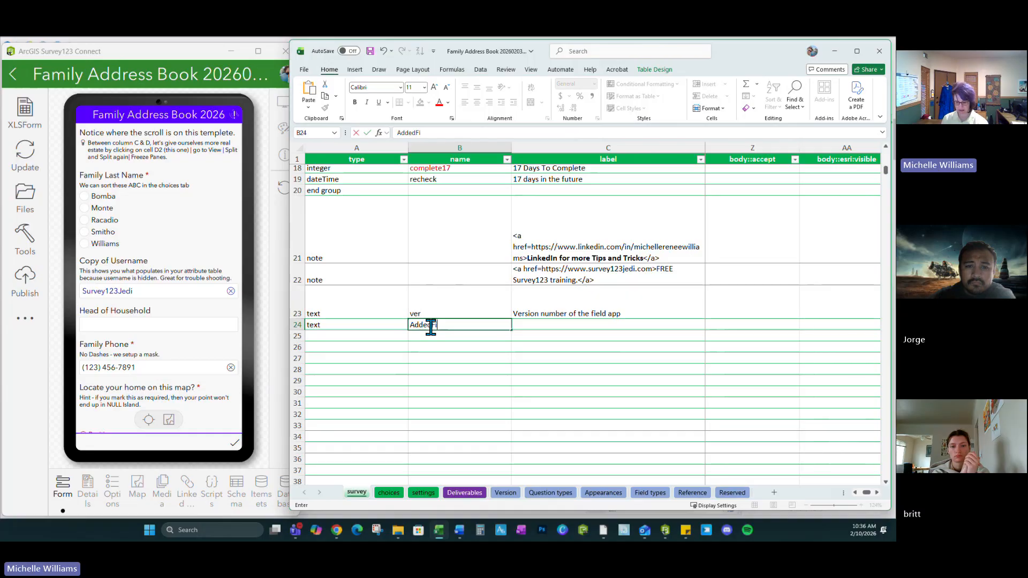
{"action": "type", "text": "e"}
Label the AddedField question "Added Field" and save the XLSForm to refresh the form preview down to its last question.
{"action": "left_click_drag", "start_coordinate": [488, 324], "coordinate": [361, 324]}
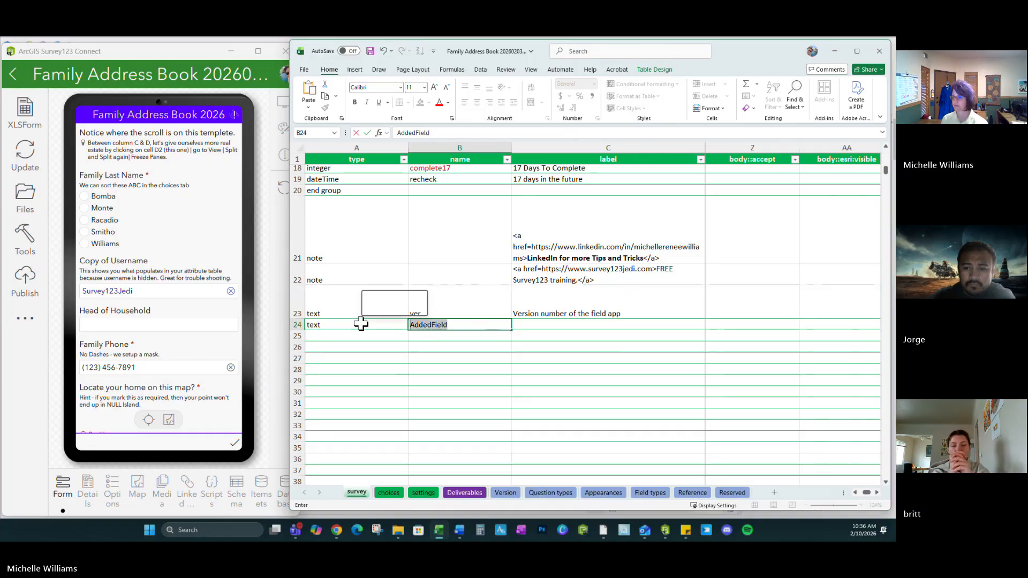
{"action": "left_click", "coordinate": [535, 323]}
{"action": "key", "text": "ctrl+v"}
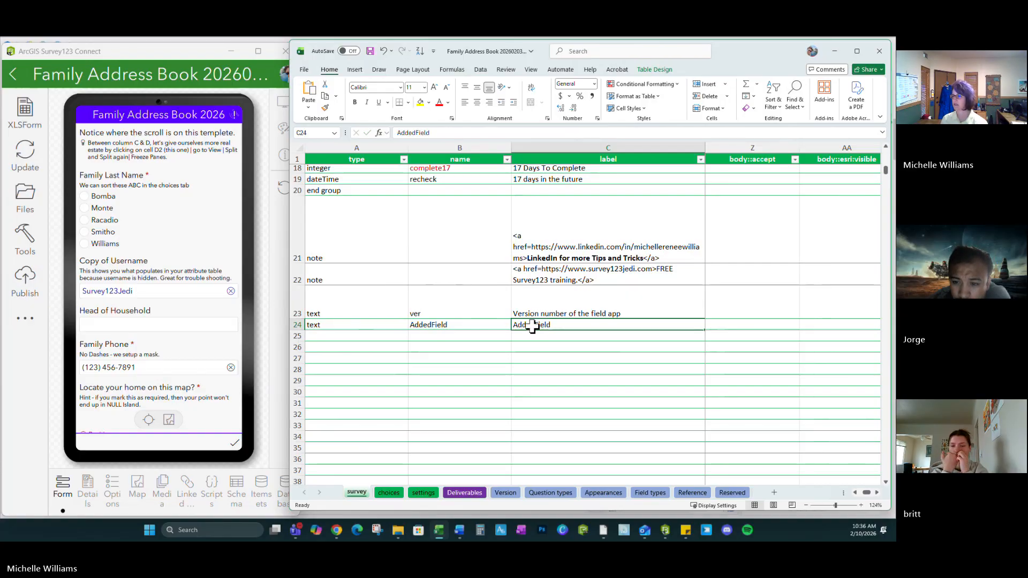
{"action": "double_click", "coordinate": [534, 325]}
{"action": "left_click", "coordinate": [557, 357]}
{"action": "left_click", "coordinate": [613, 326]}
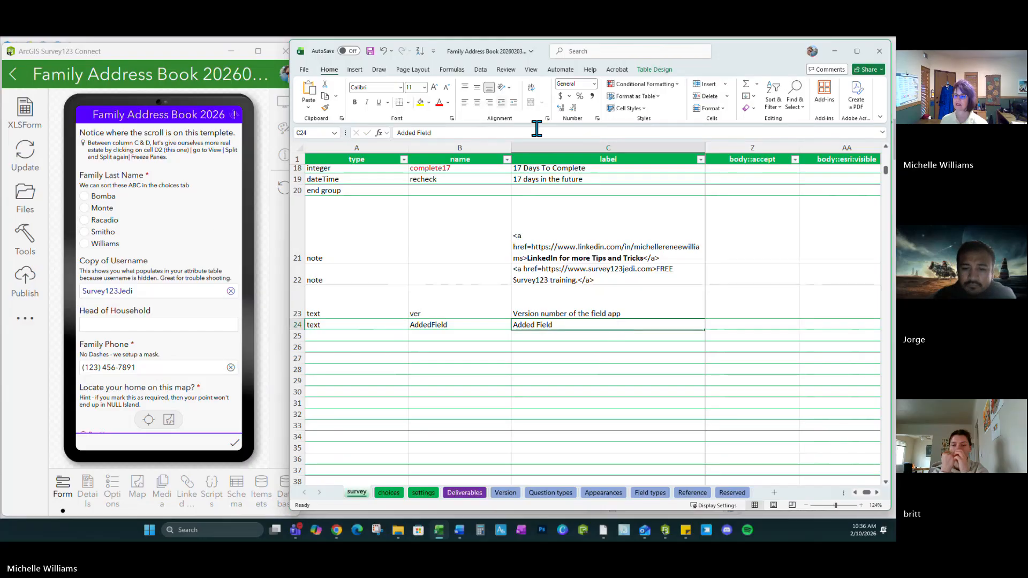
{"action": "left_click", "coordinate": [369, 52]}
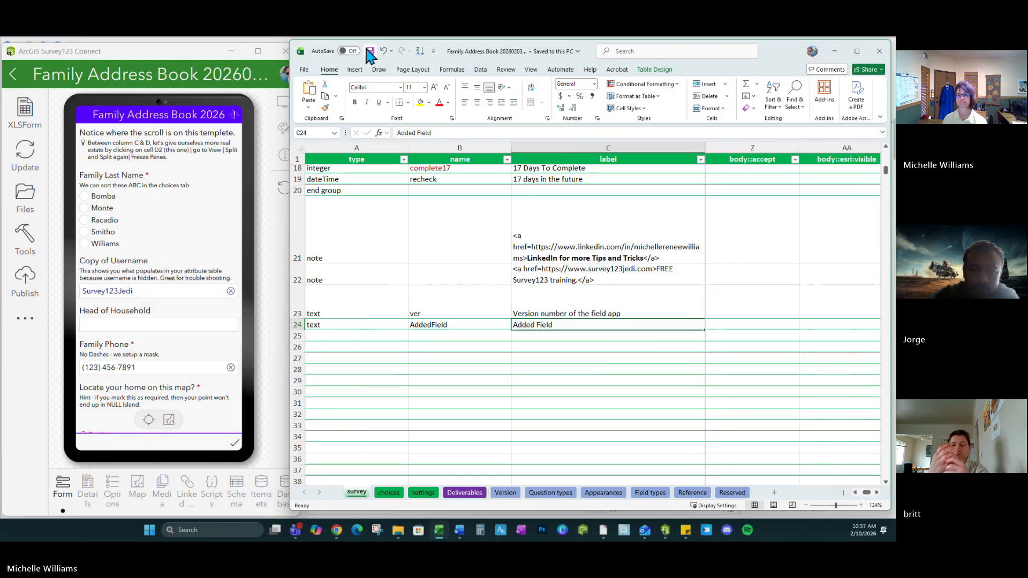
{"action": "scroll", "coordinate": [139, 294], "scroll_direction": "down", "scroll_amount": 15}
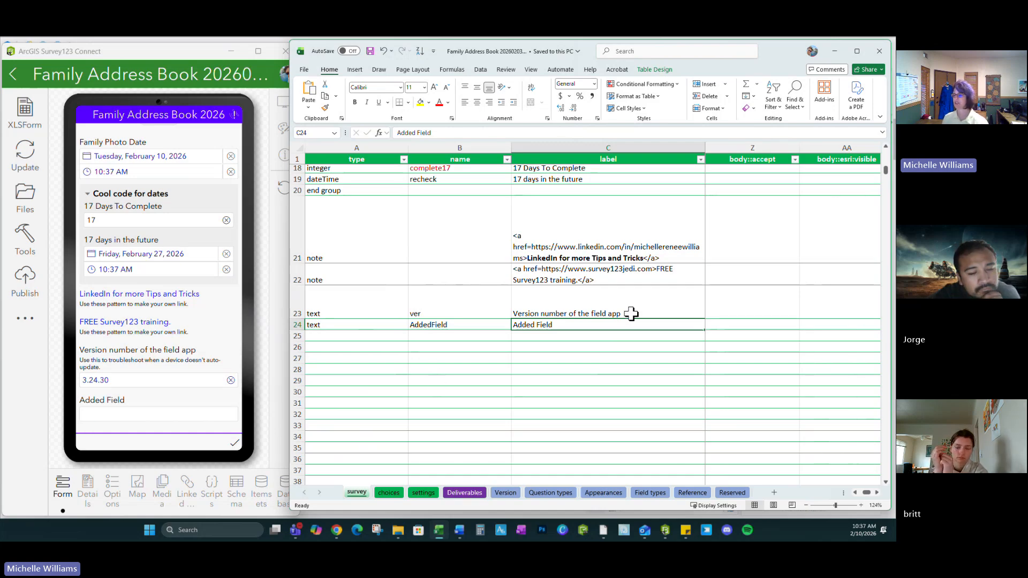
Shorten the label of the ver question to "Version number" and save the XLSForm.
{"action": "left_click", "coordinate": [561, 298]}
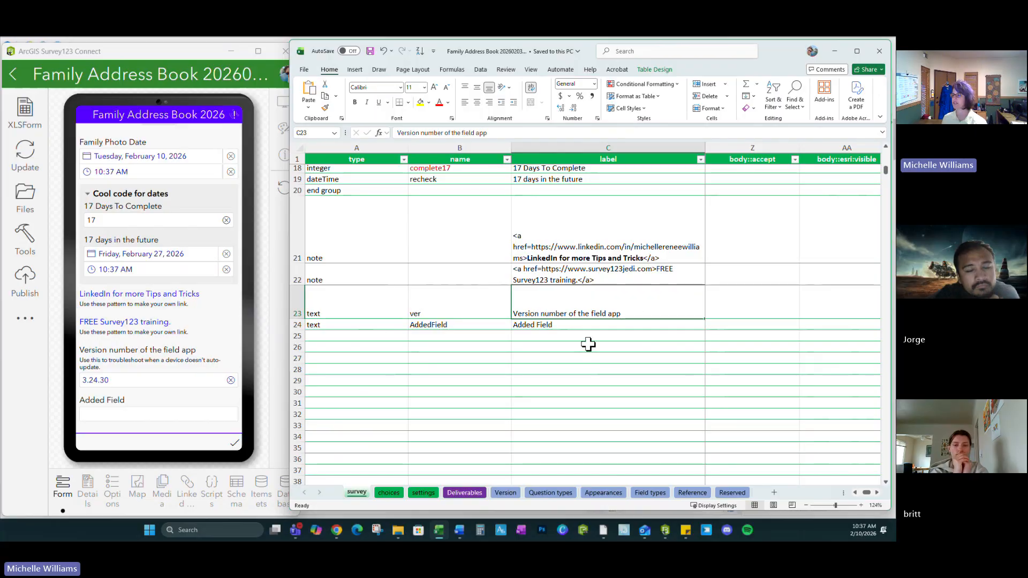
{"action": "double_click", "coordinate": [570, 313]}
{"action": "left_click_drag", "start_coordinate": [569, 314], "coordinate": [659, 310]}
{"action": "key", "text": "BackSpace"}
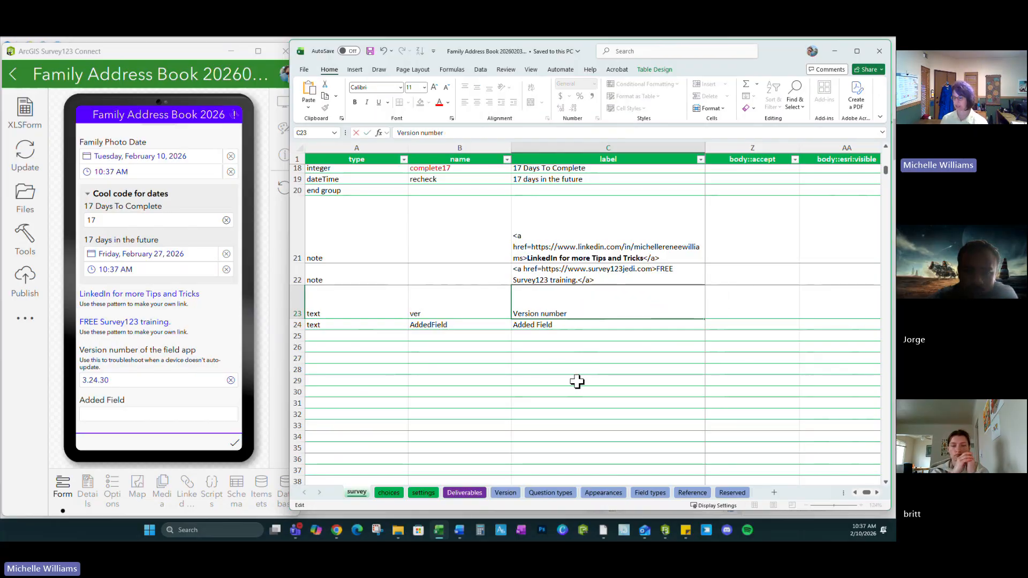
{"action": "left_click", "coordinate": [542, 402]}
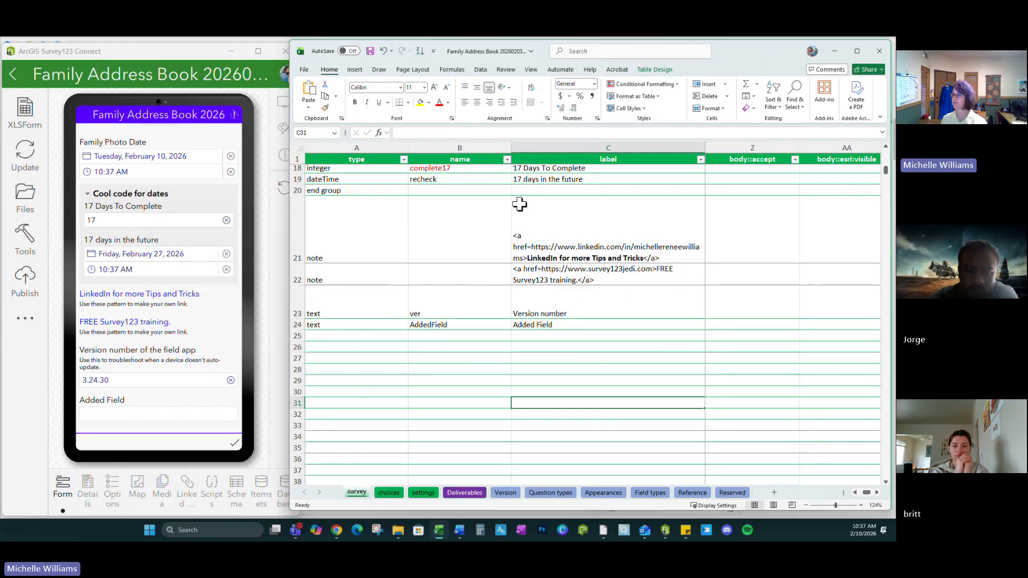
{"action": "left_click", "coordinate": [370, 52]}
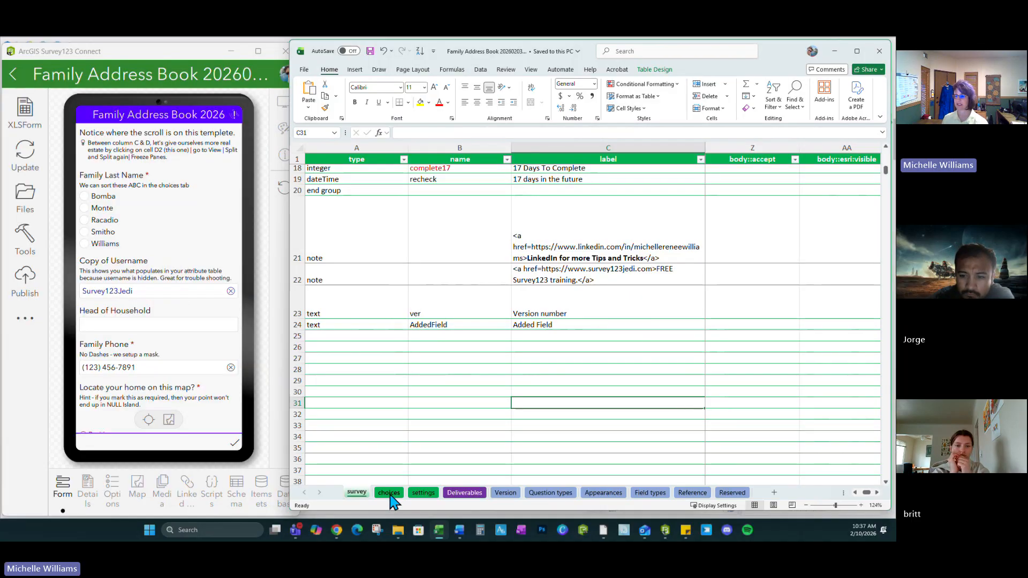
Add a LastName choice with name and label ZZZZ in row 9 of the choices sheet, and save the XLSForm.
{"action": "left_click", "coordinate": [390, 493]}
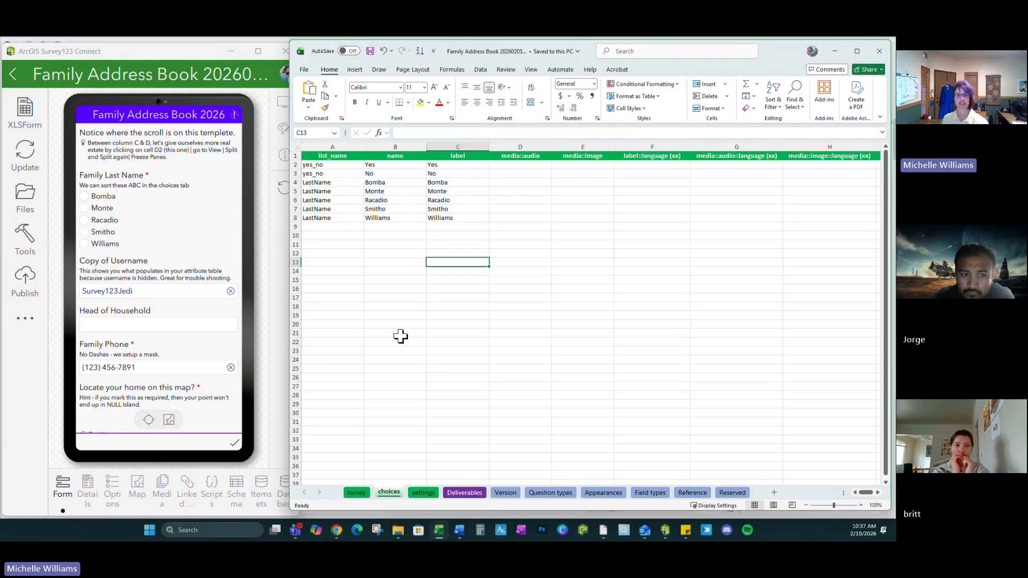
{"action": "left_click", "coordinate": [338, 218]}
{"action": "left_click_drag", "start_coordinate": [358, 218], "coordinate": [356, 226]}
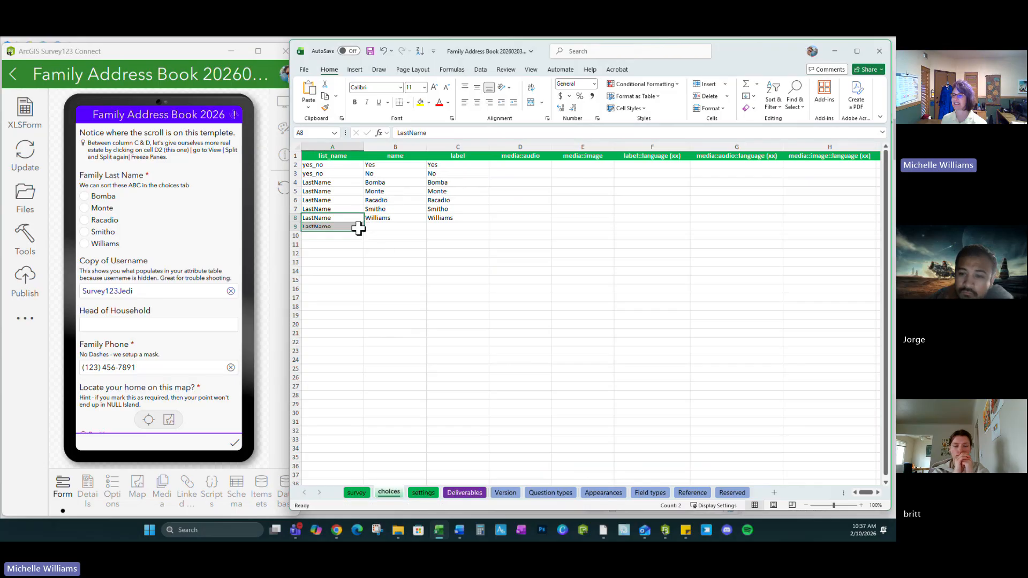
{"action": "left_click", "coordinate": [395, 225]}
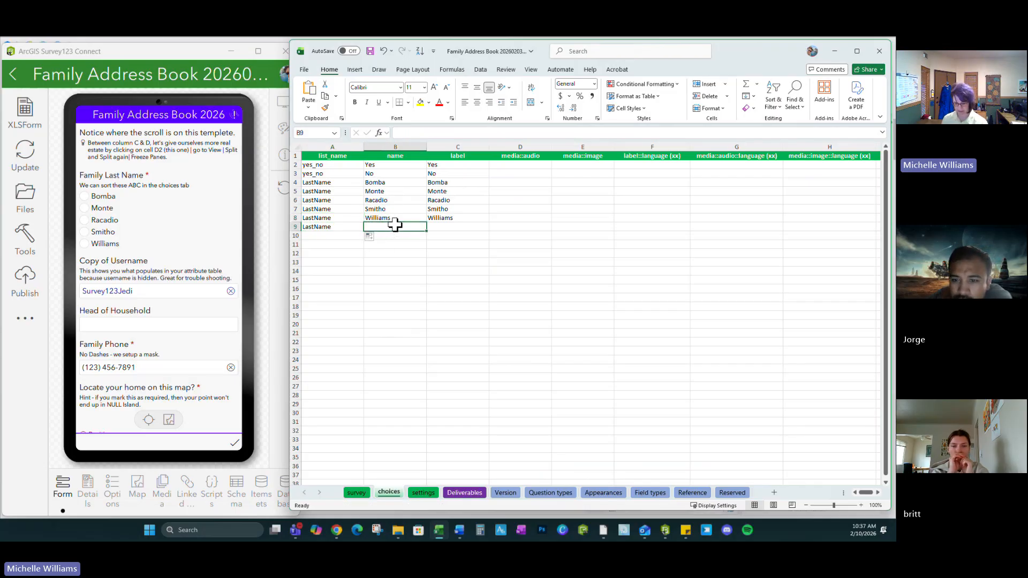
{"action": "type", "text": "Z"}
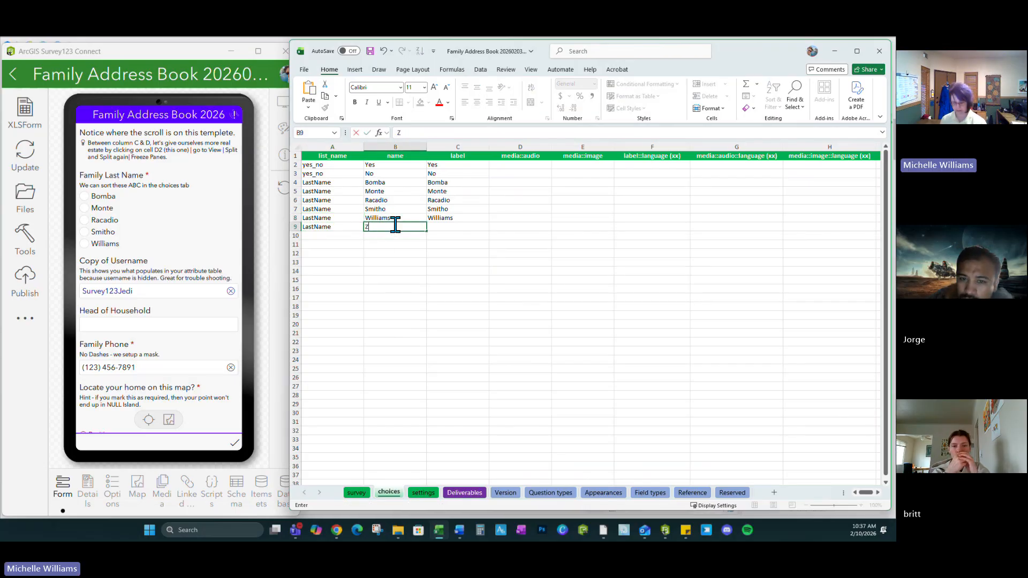
{"action": "left_click", "coordinate": [435, 226]}
{"action": "type", "text": "ZZZZ"}
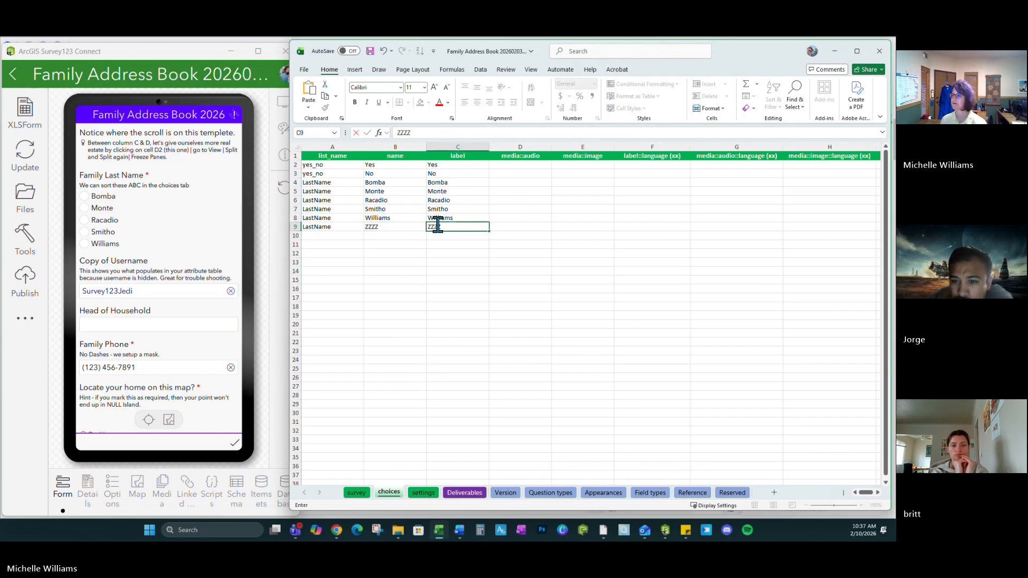
{"action": "left_click", "coordinate": [447, 342]}
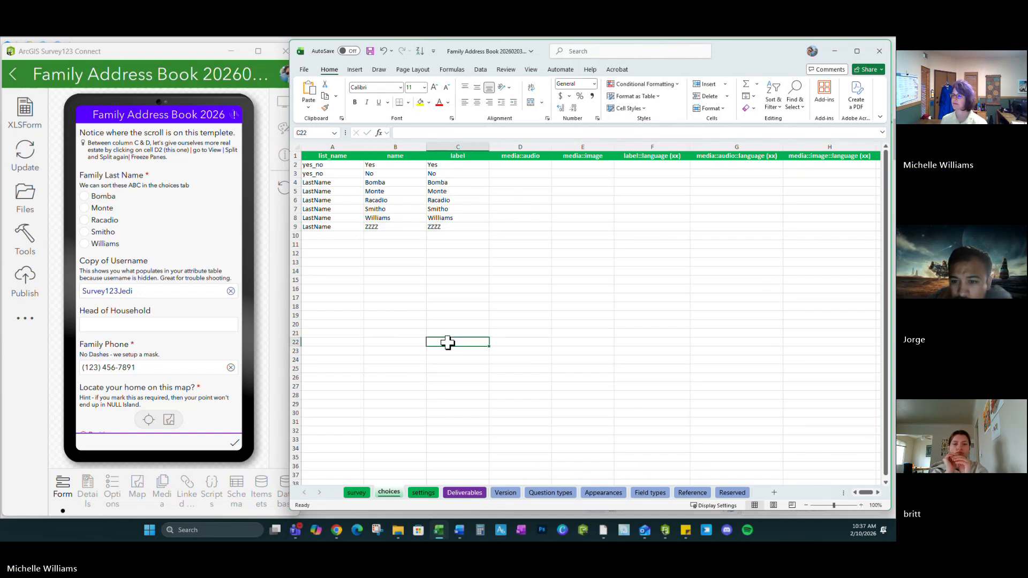
{"action": "left_click", "coordinate": [370, 51]}
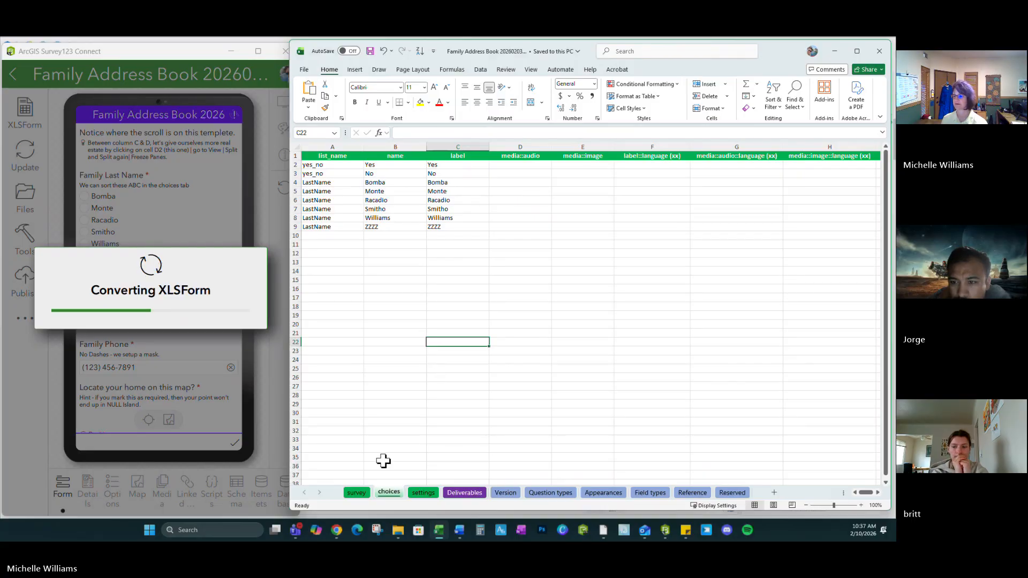
On the survey sheet, extend the ver question's label with " - Deleted 01162026 per" followed by the requester's name.
{"action": "left_click", "coordinate": [357, 493]}
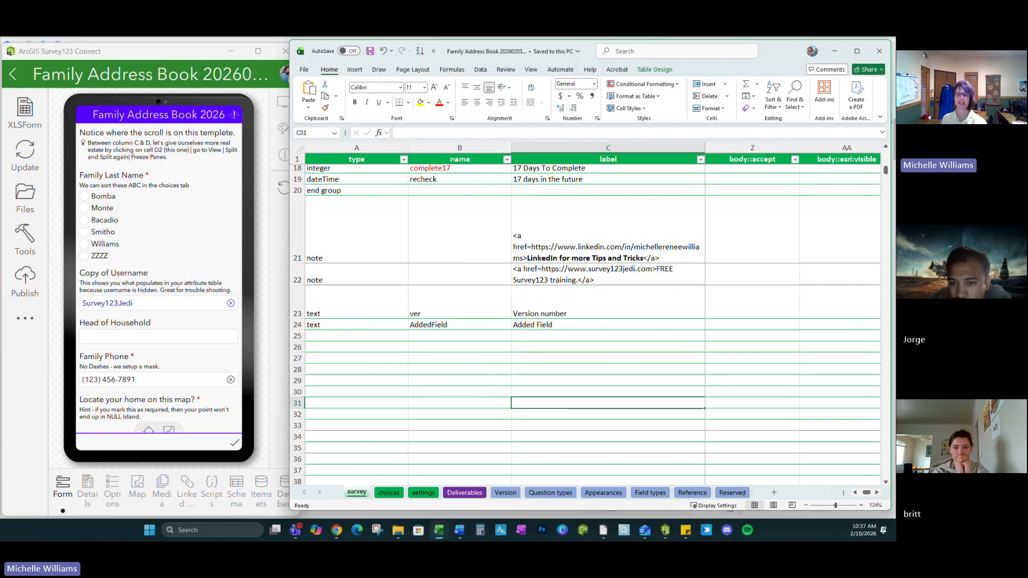
{"action": "key", "text": "alt+Tab"}
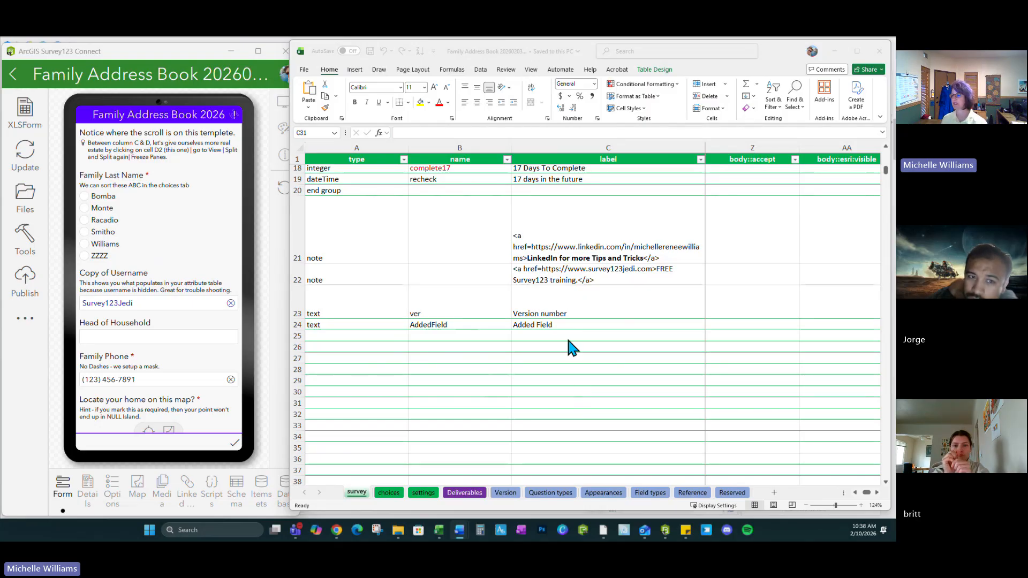
{"action": "double_click", "coordinate": [568, 309]}
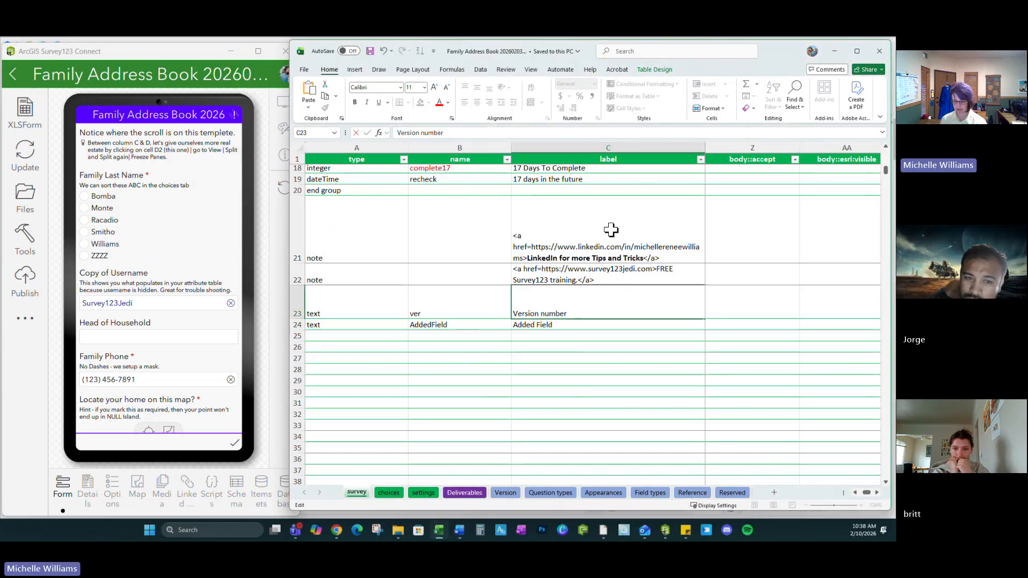
{"action": "type", "text": "Edited 01162026 per Jim"}
{"action": "left_click", "coordinate": [589, 377]}
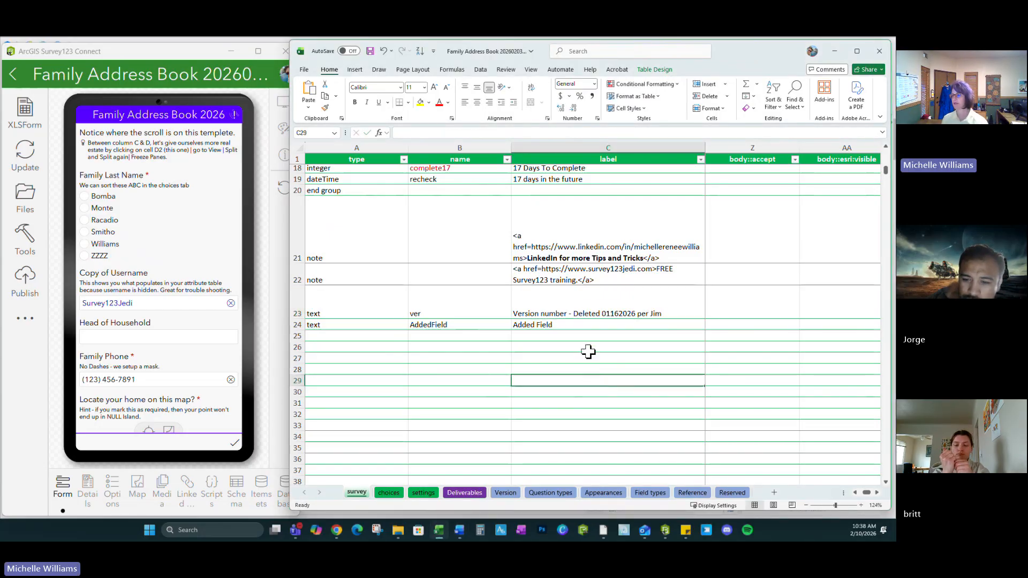
{"action": "left_click", "coordinate": [630, 336]}
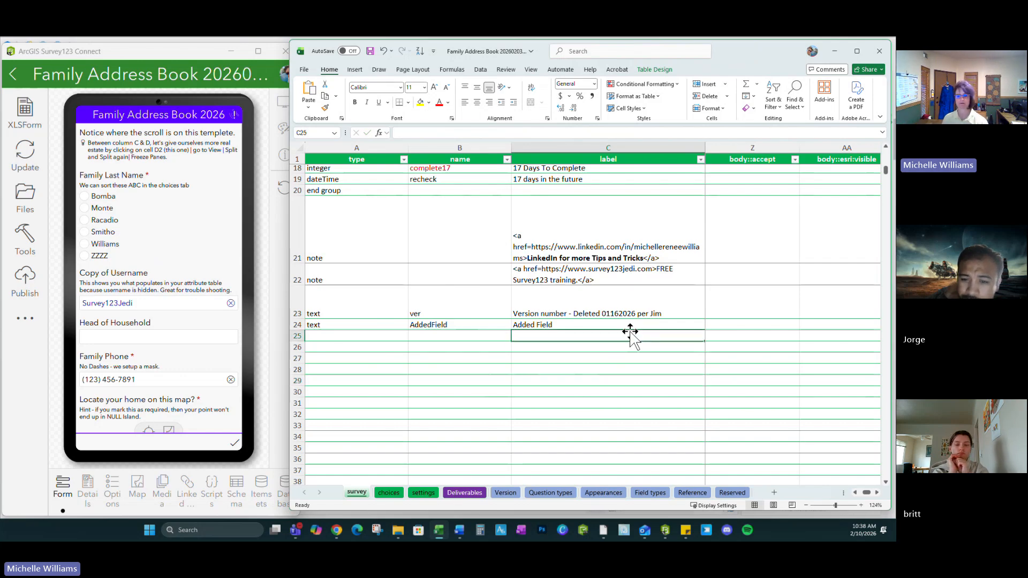
Change the ver question's type to hidden, and save the XLSForm to check the end of the form preview.
{"action": "left_click", "coordinate": [328, 305]}
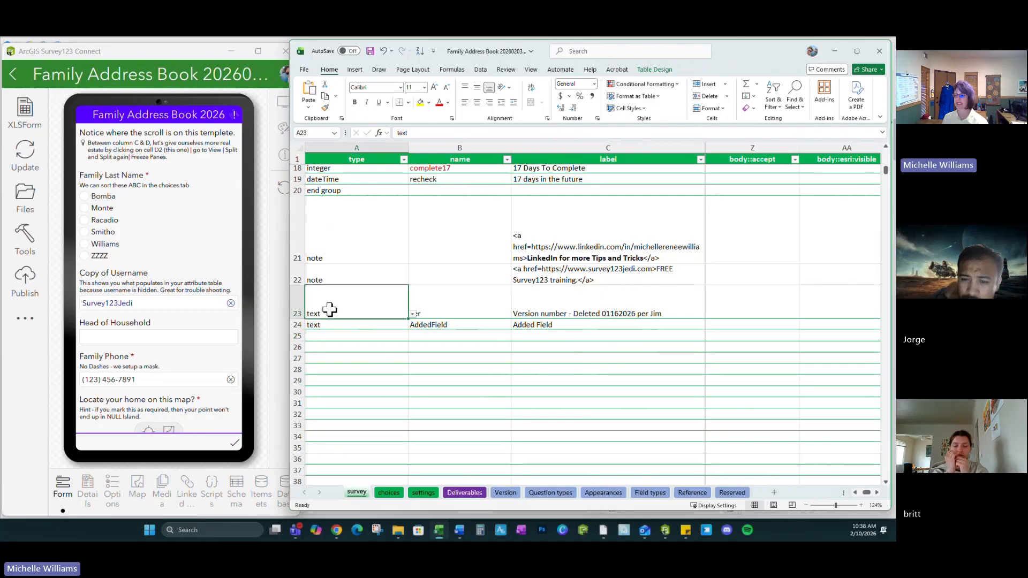
{"action": "left_click", "coordinate": [413, 317]}
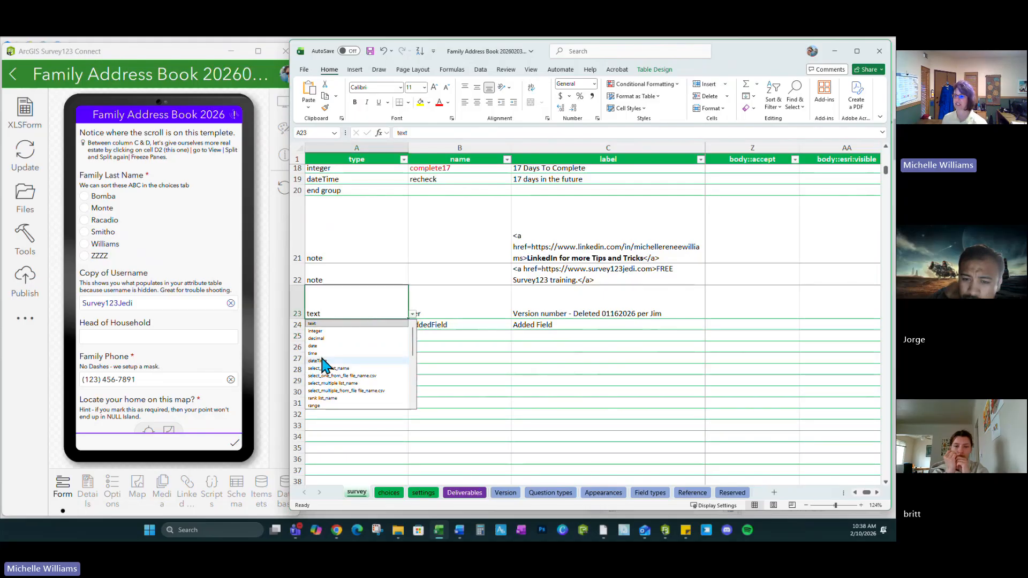
{"action": "scroll", "coordinate": [338, 359], "scroll_direction": "down", "scroll_amount": 5}
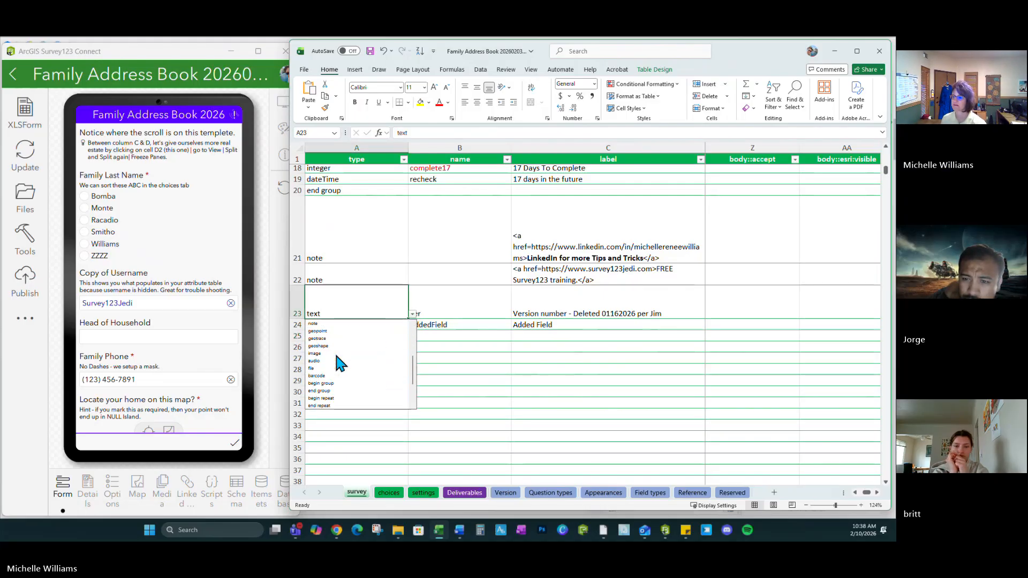
{"action": "left_click", "coordinate": [319, 369]}
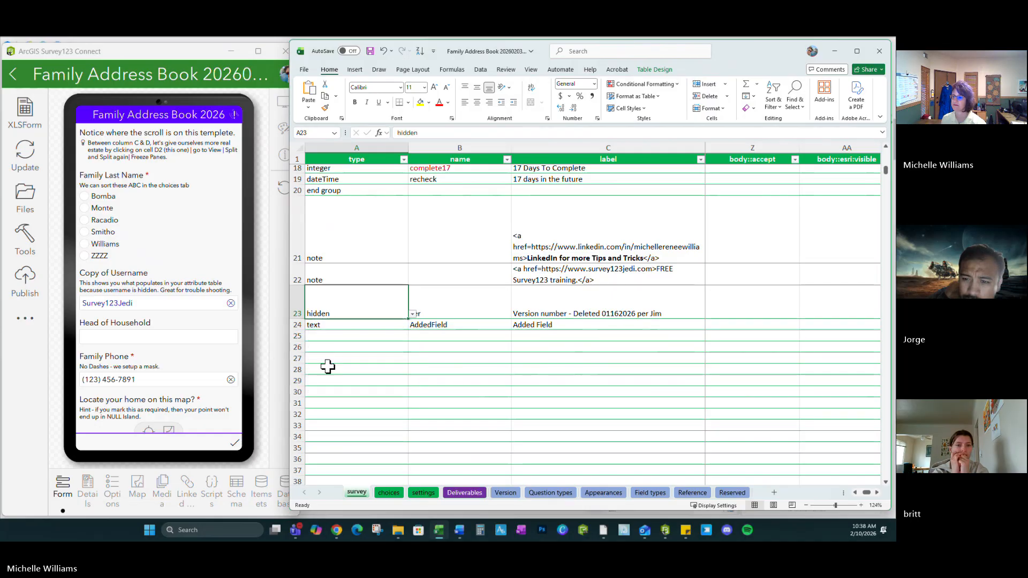
{"action": "left_click", "coordinate": [428, 369]}
{"action": "scroll", "coordinate": [140, 321], "scroll_direction": "down", "scroll_amount": 10}
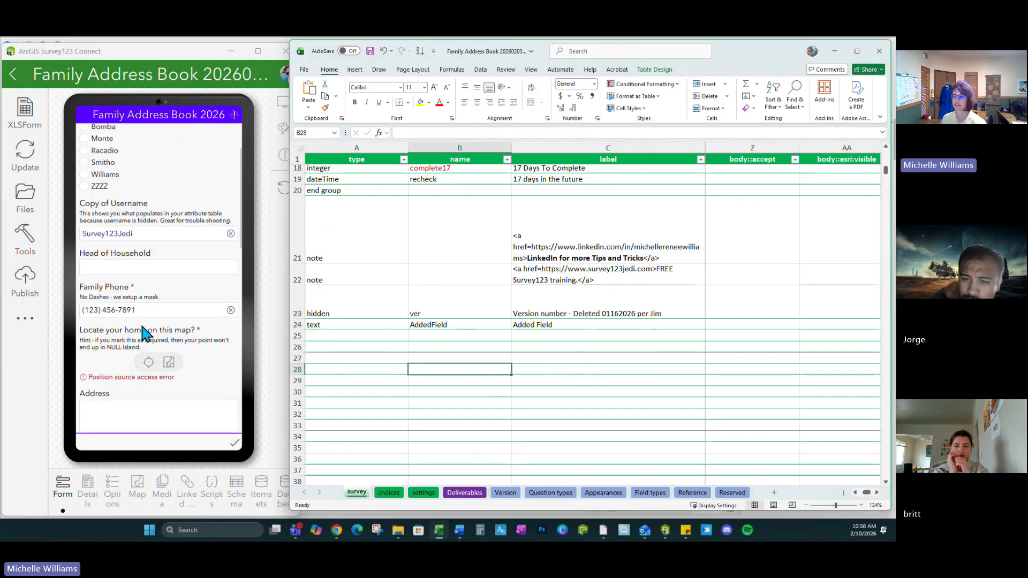
{"action": "scroll", "coordinate": [140, 308], "scroll_direction": "down", "scroll_amount": 5}
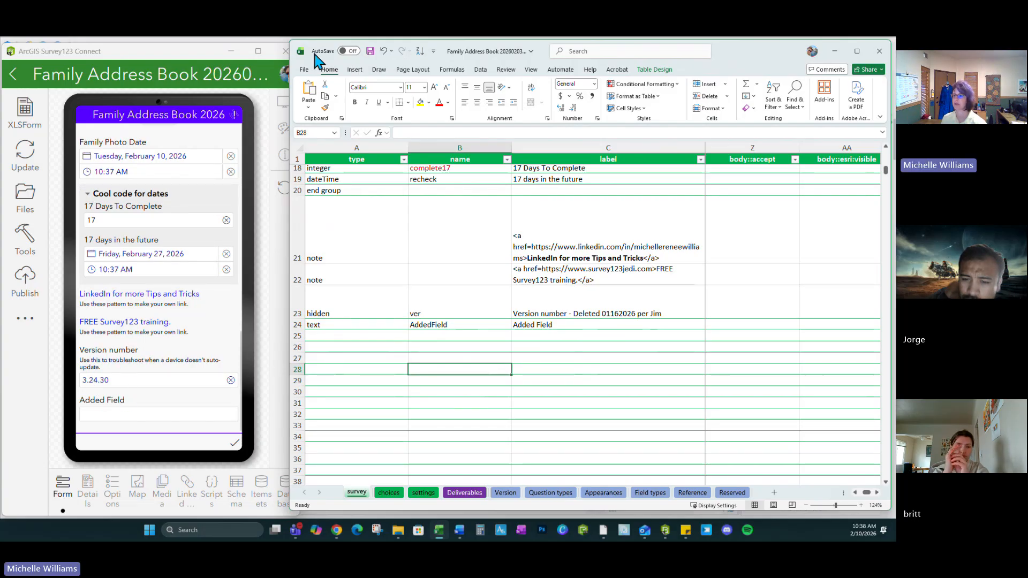
{"action": "left_click", "coordinate": [369, 51]}
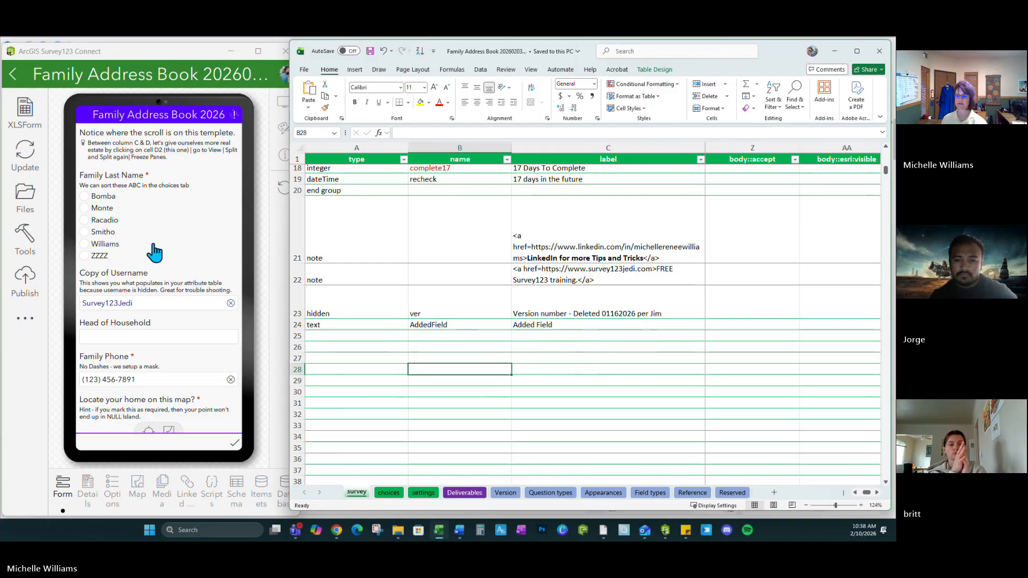
{"action": "scroll", "coordinate": [154, 252], "scroll_direction": "down", "scroll_amount": 10}
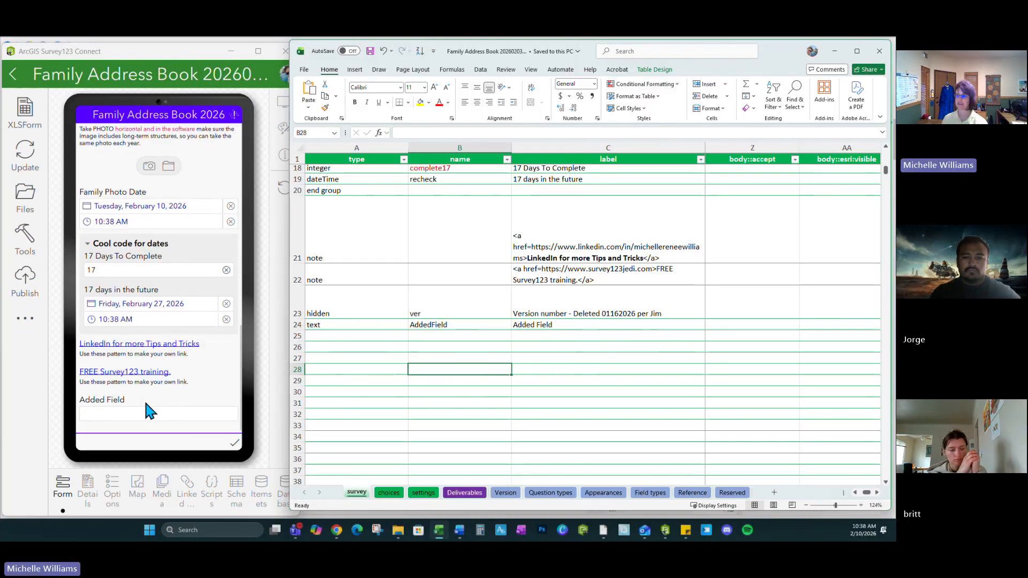
{"action": "left_click", "coordinate": [577, 300]}
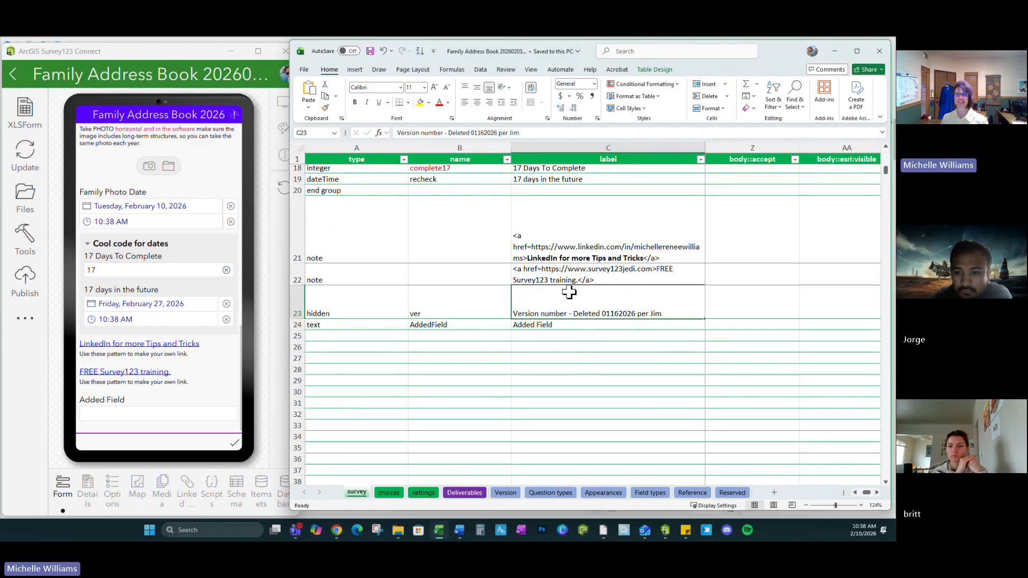
{"action": "left_click", "coordinate": [573, 338]}
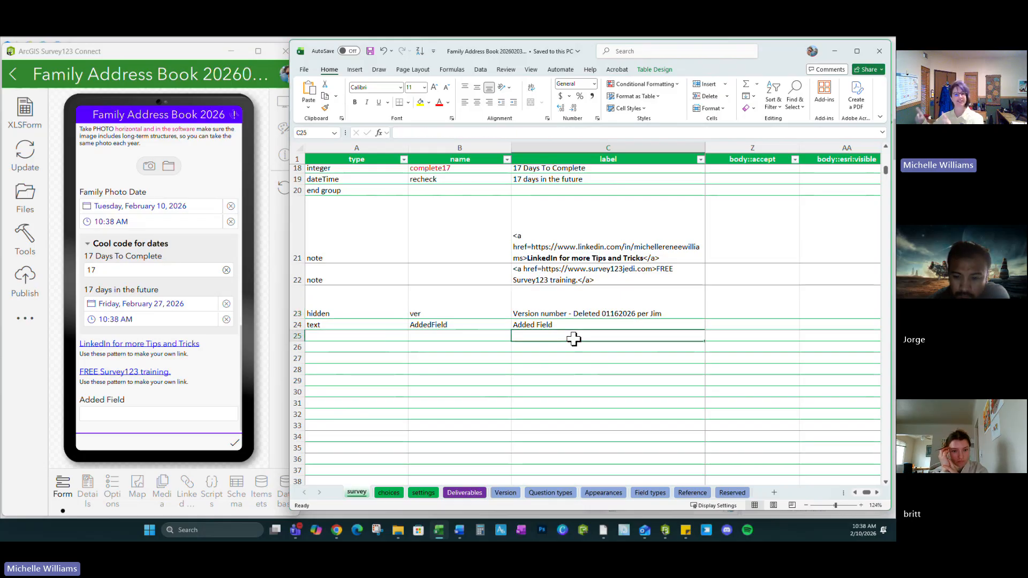
{"action": "left_click", "coordinate": [304, 305]}
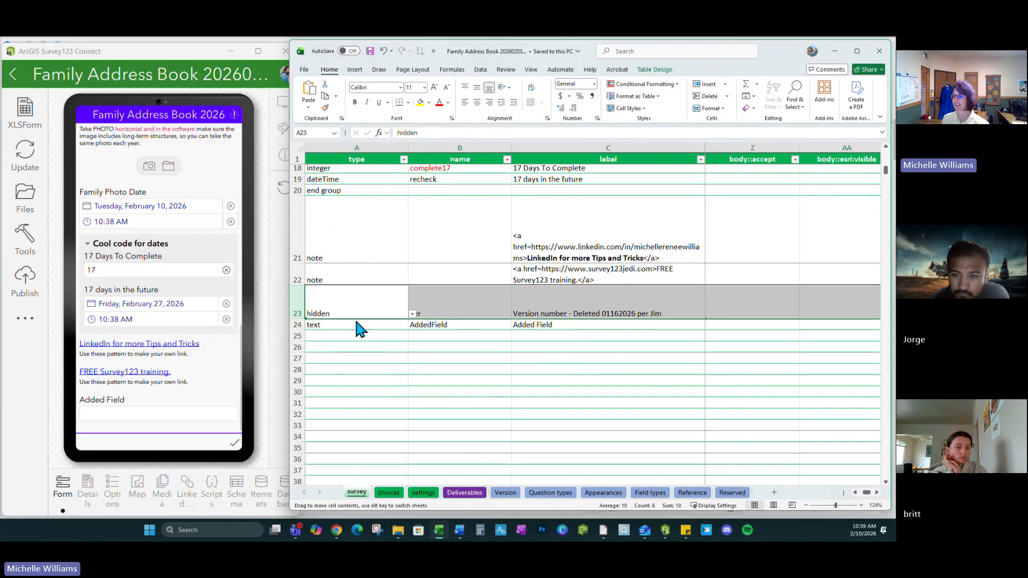
{"action": "left_click", "coordinate": [416, 369]}
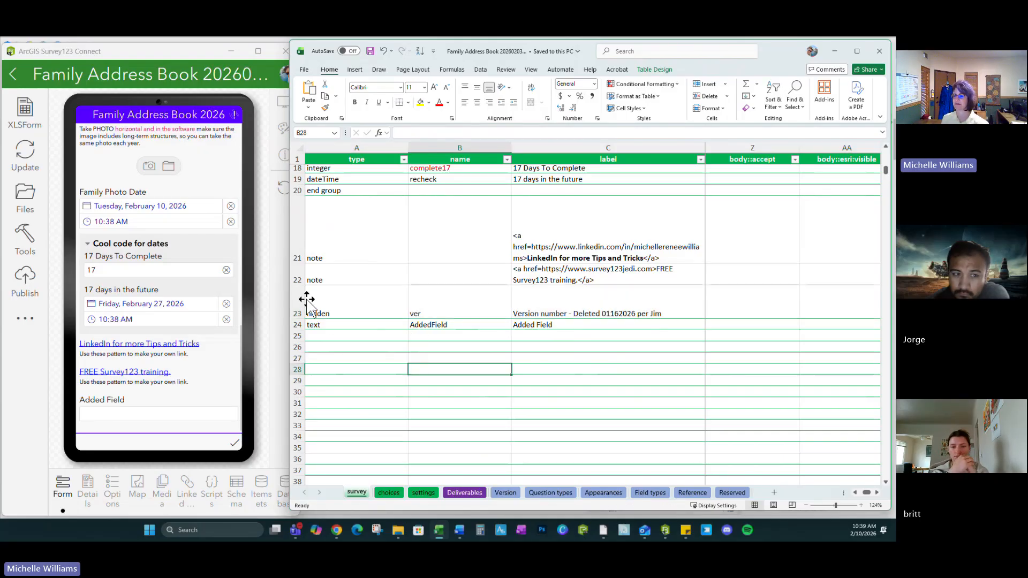
{"action": "left_click", "coordinate": [312, 301]}
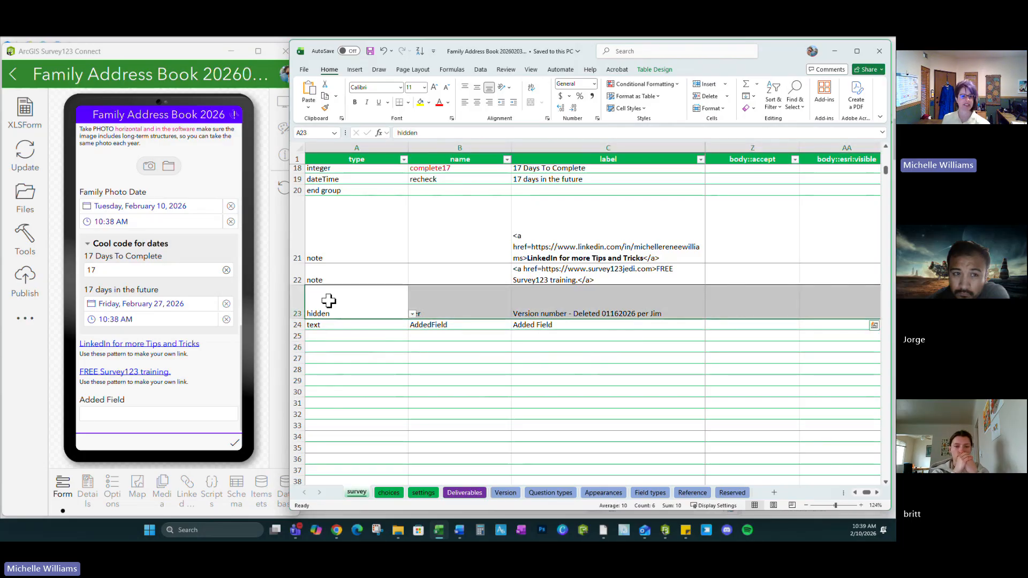
Start republishing the survey from a maximized Survey123 Connect, and choose to add the missing AddedField field to the feature service.
{"action": "left_click", "coordinate": [23, 279]}
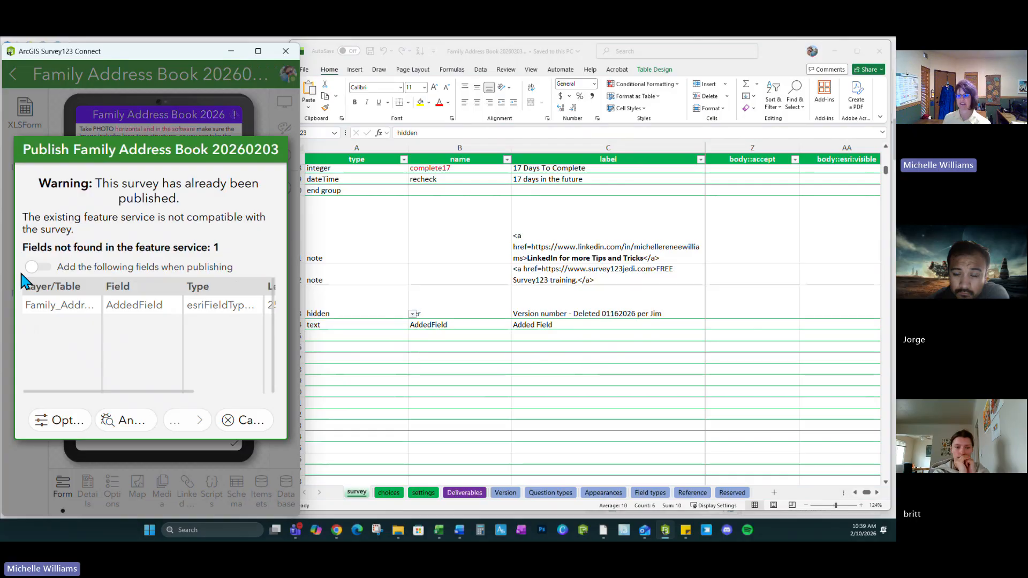
{"action": "double_click", "coordinate": [266, 56]}
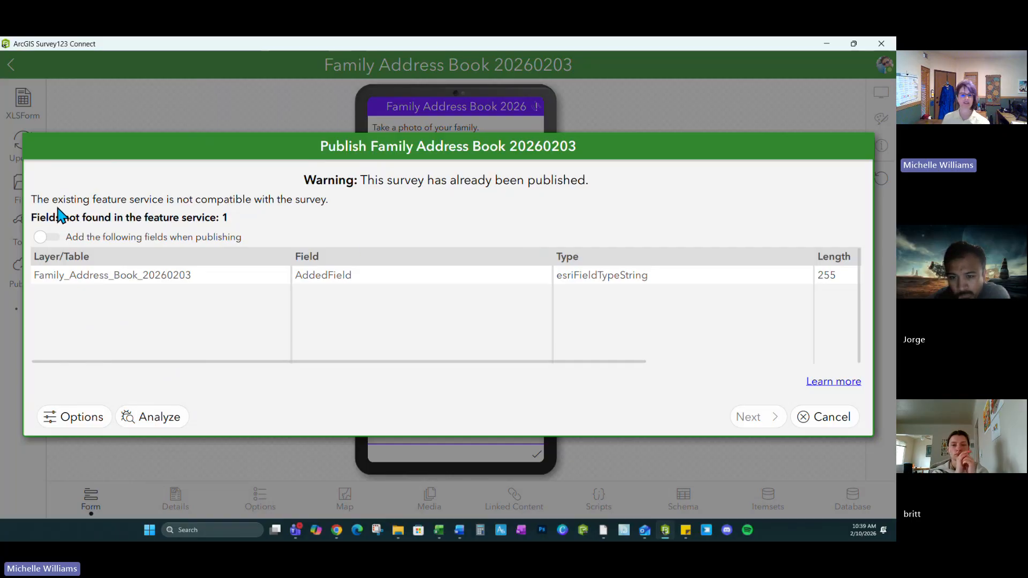
{"action": "left_click", "coordinate": [50, 237]}
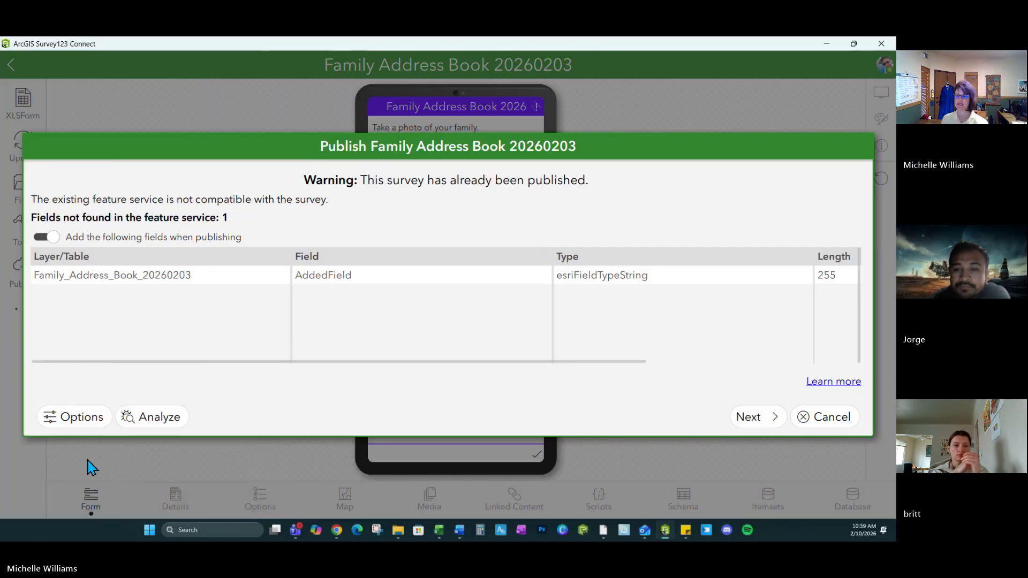
{"action": "left_click", "coordinate": [750, 417]}
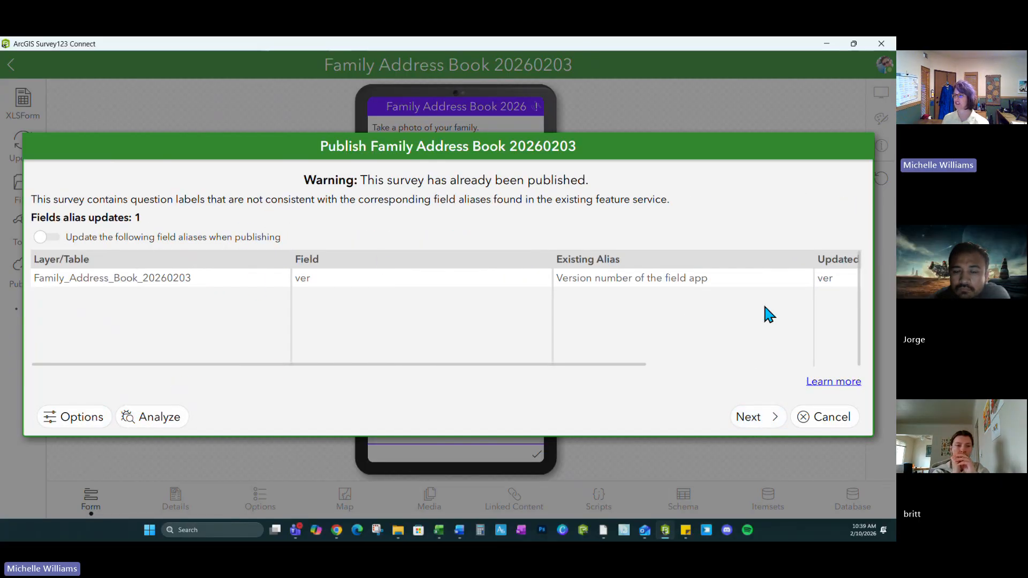
Choose to update the ver field's alias when publishing, check its updated alias, and continue to the choices page.
{"action": "left_click", "coordinate": [49, 237]}
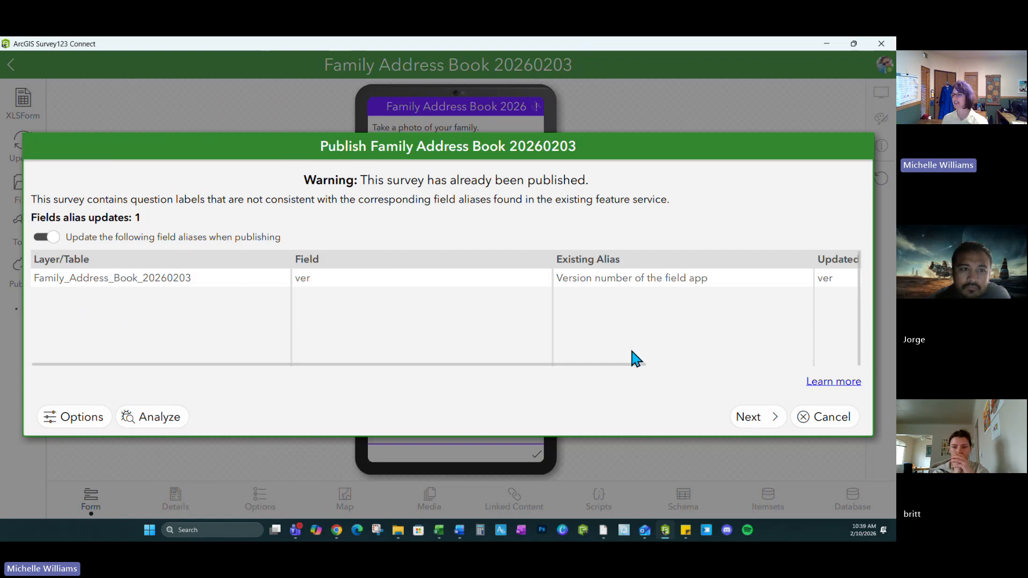
{"action": "left_click_drag", "start_coordinate": [627, 366], "coordinate": [534, 371]}
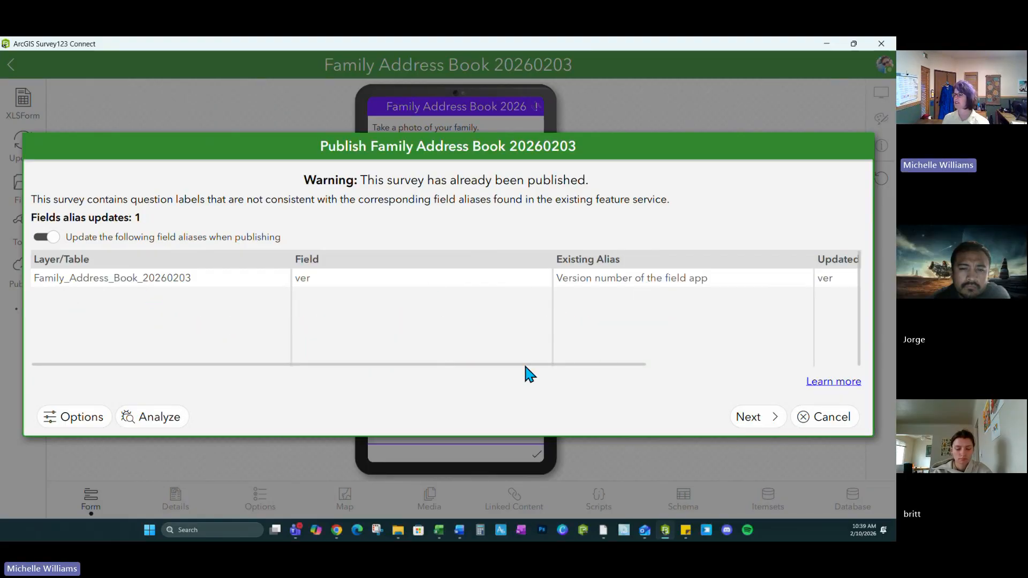
{"action": "left_click_drag", "start_coordinate": [523, 372], "coordinate": [752, 368]}
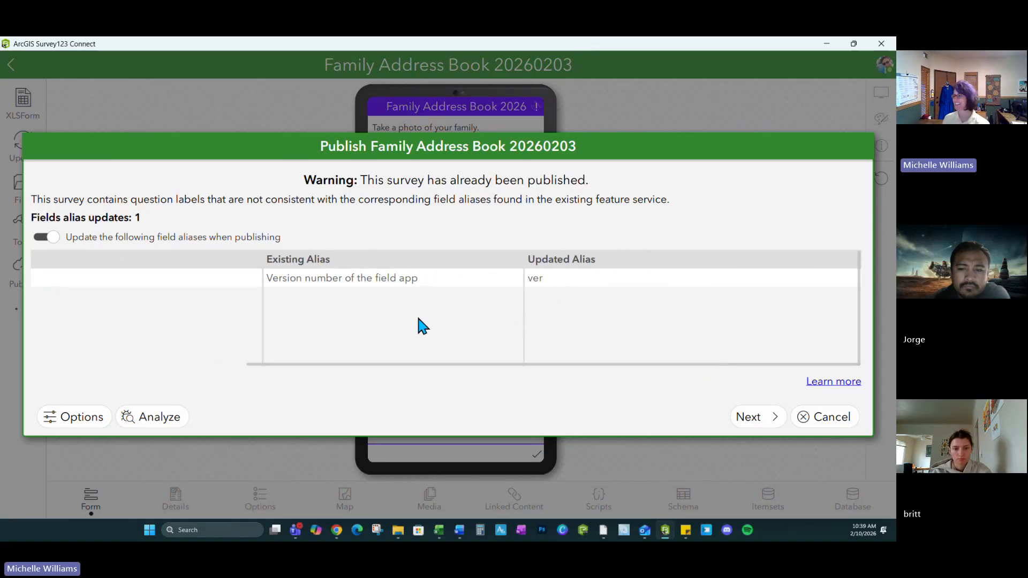
{"action": "left_click", "coordinate": [757, 421]}
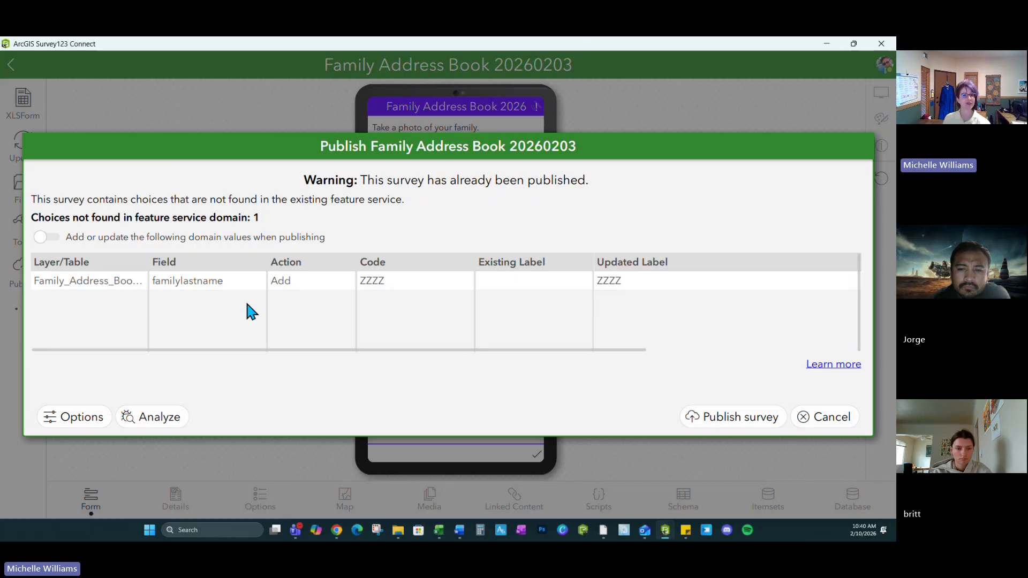
Choose to add the ZZZZ domain value for familylastname, publish the survey, and close the publishing report.
{"action": "left_click", "coordinate": [51, 239]}
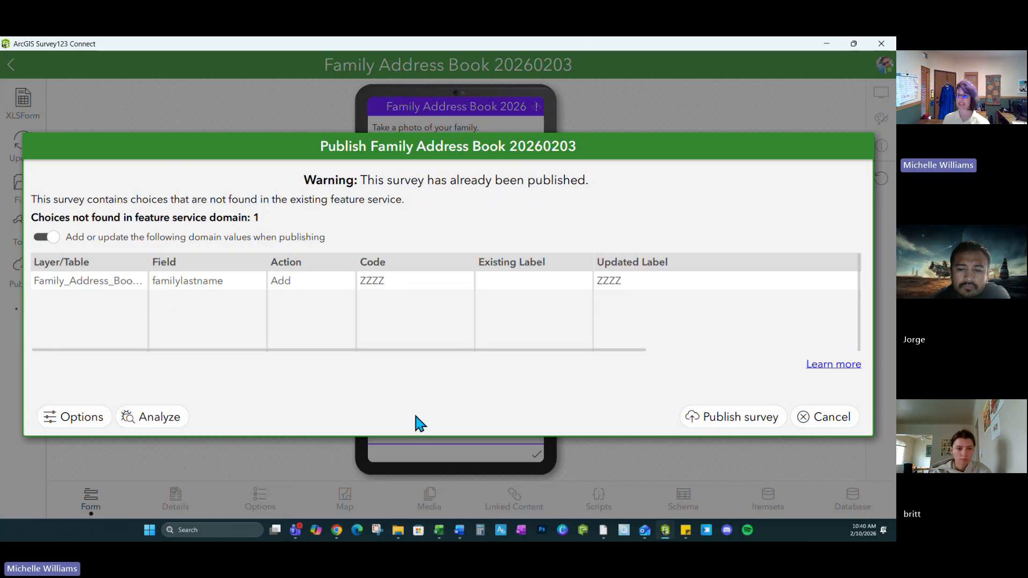
{"action": "left_click", "coordinate": [711, 417]}
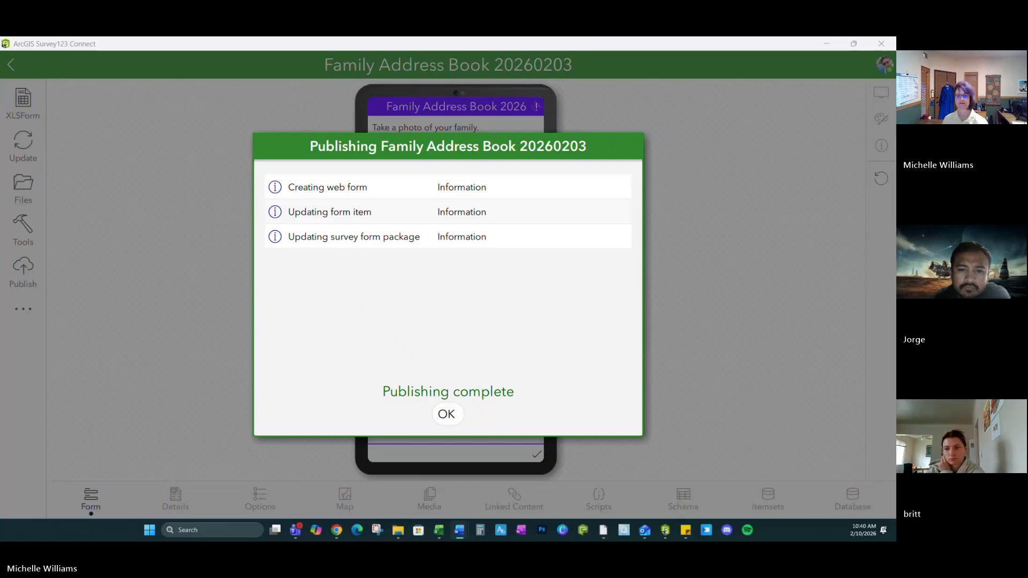
{"action": "left_click", "coordinate": [447, 415]}
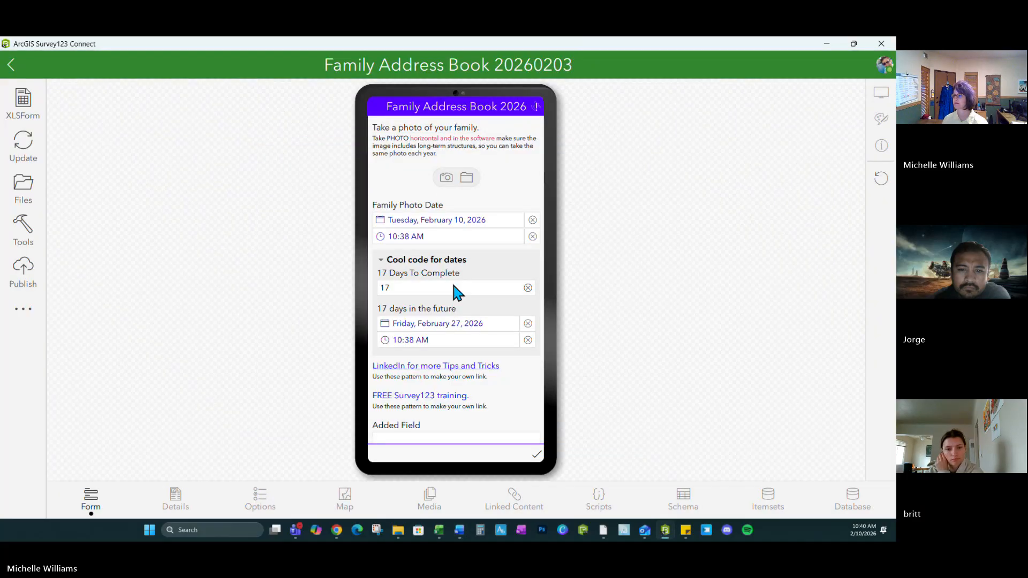
Switch to Chrome and examine the last columns of the hosted Family Address Book 20260203 layer's data table.
{"action": "left_click", "coordinate": [827, 44]}
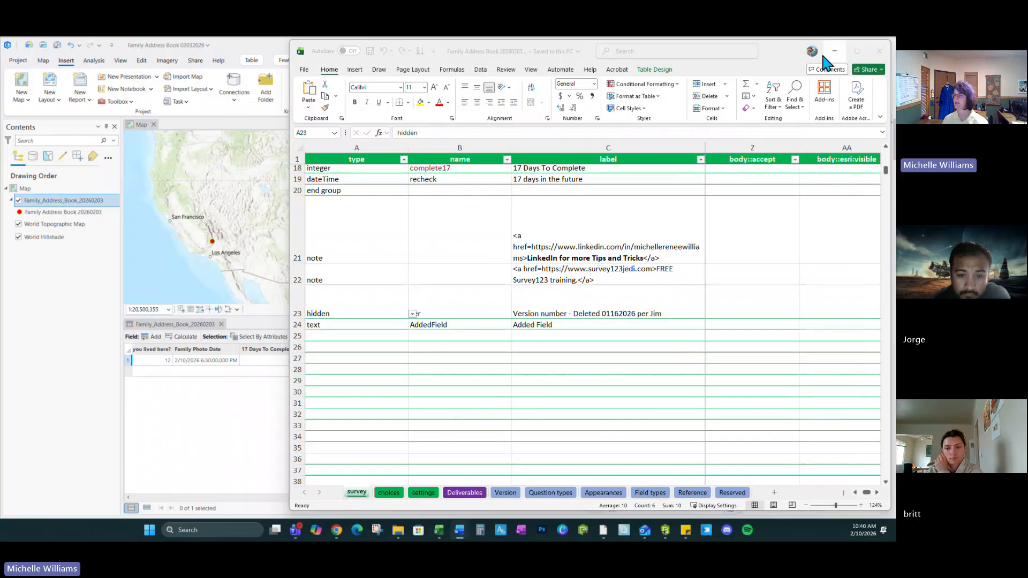
{"action": "left_click", "coordinate": [653, 222]}
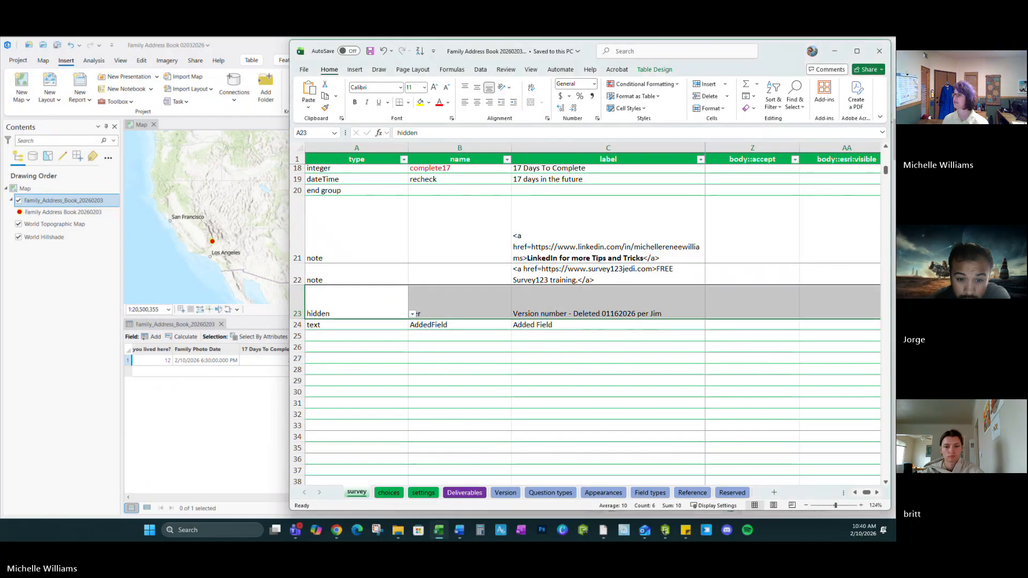
{"action": "left_click", "coordinate": [834, 52]}
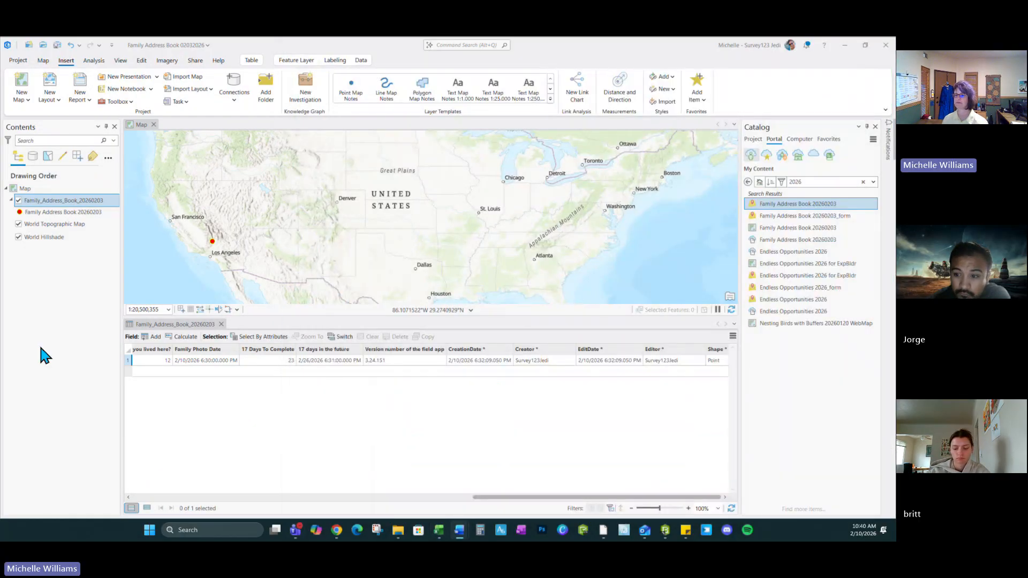
{"action": "left_click", "coordinate": [336, 531]}
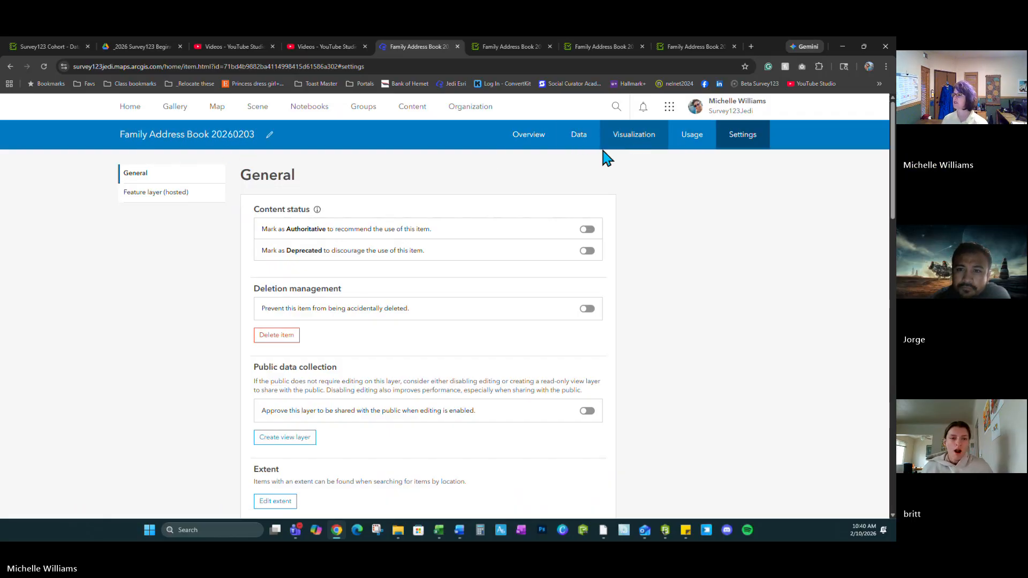
{"action": "left_click", "coordinate": [581, 140]}
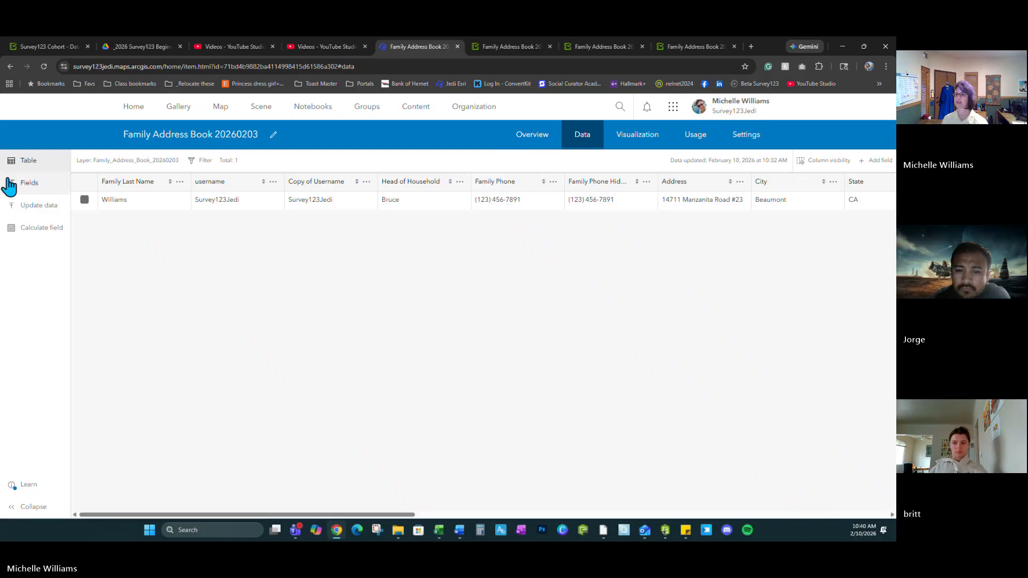
{"action": "left_click_drag", "start_coordinate": [219, 515], "coordinate": [695, 505]}
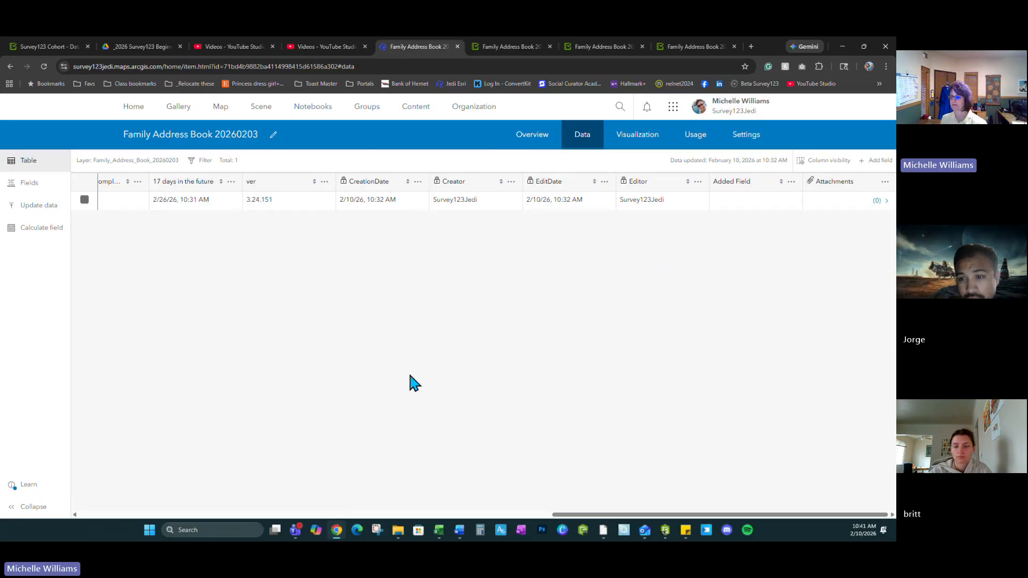
Switch back to ArcGIS Pro, refresh the layer's attribute table, and check its last columns for the published field changes.
{"action": "left_click", "coordinate": [843, 47]}
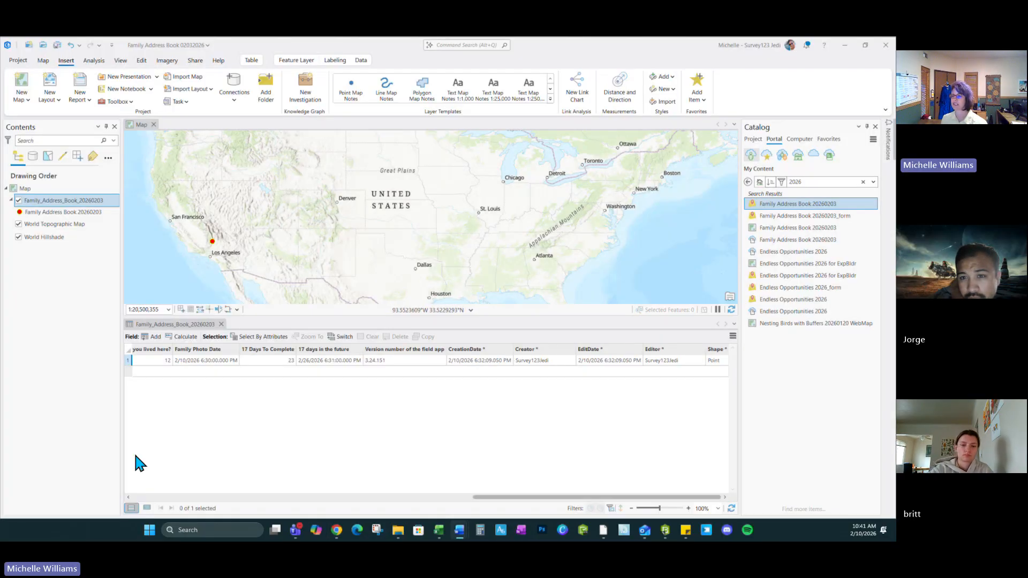
{"action": "left_click", "coordinate": [732, 508]}
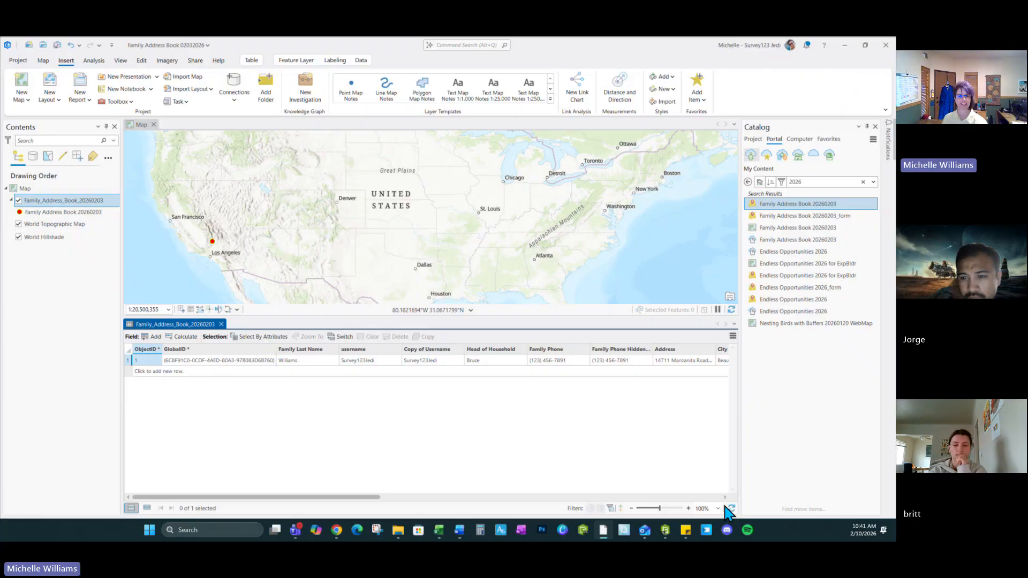
{"action": "left_click_drag", "start_coordinate": [357, 498], "coordinate": [778, 512]}
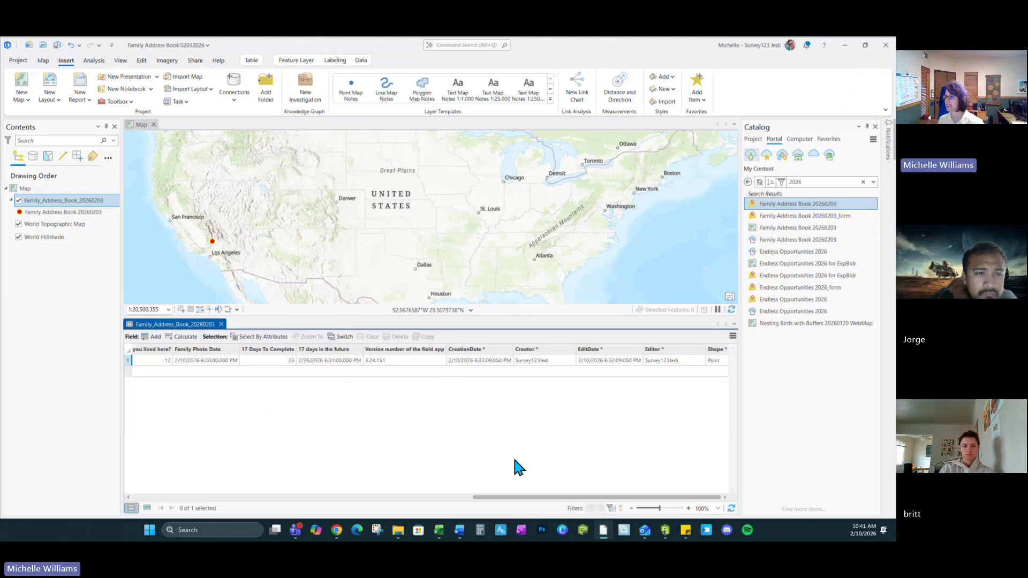
Check the choices offered for the record's Family Last Name in the attribute table, leaving its value as is.
{"action": "left_click_drag", "start_coordinate": [560, 504], "coordinate": [201, 500]}
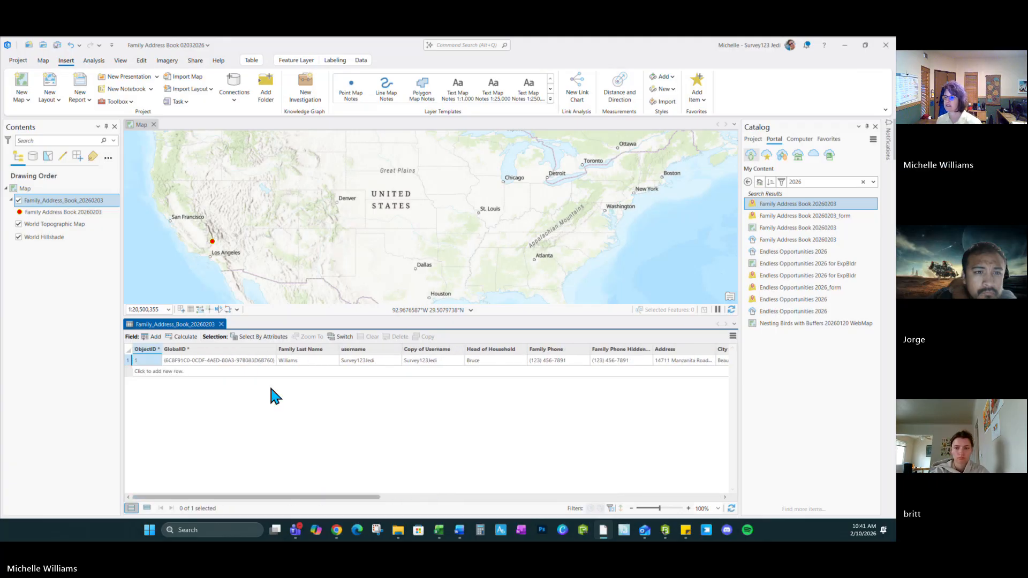
{"action": "left_click", "coordinate": [288, 362]}
{"action": "left_click", "coordinate": [297, 361]}
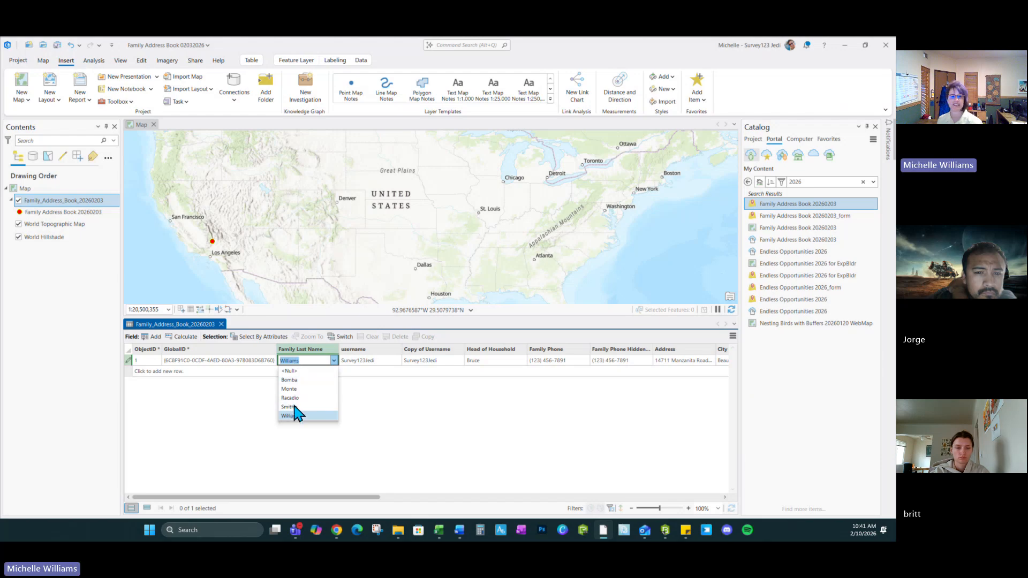
{"action": "left_click", "coordinate": [84, 418]}
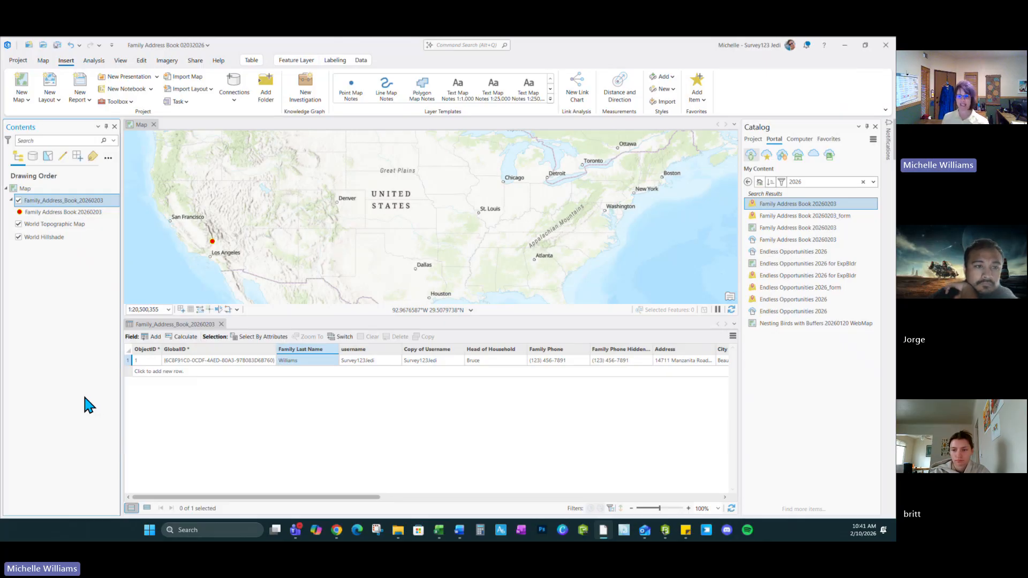
Add the portal's Family Address Book 20260203 feature layer to the current map again, expand its group, and close the older layer's attribute table.
{"action": "right_click", "coordinate": [828, 204]}
{"action": "left_click", "coordinate": [743, 208]}
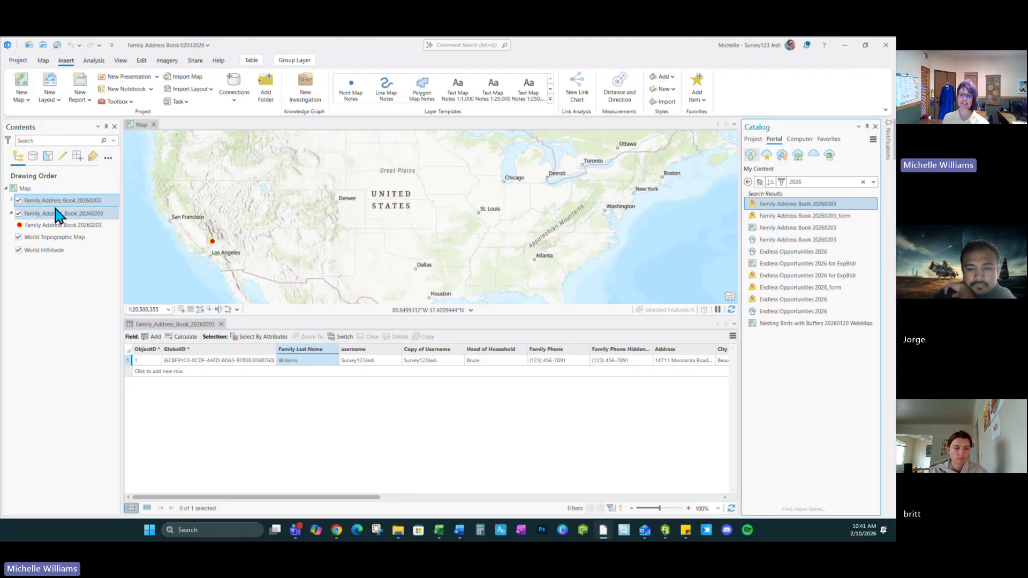
{"action": "left_click", "coordinate": [12, 200]}
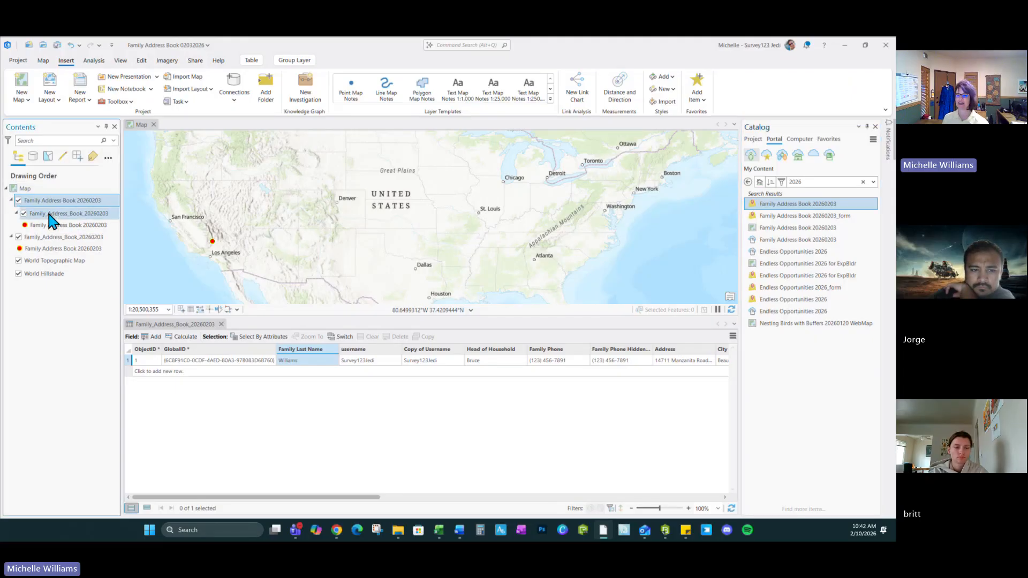
{"action": "left_click", "coordinate": [221, 324]}
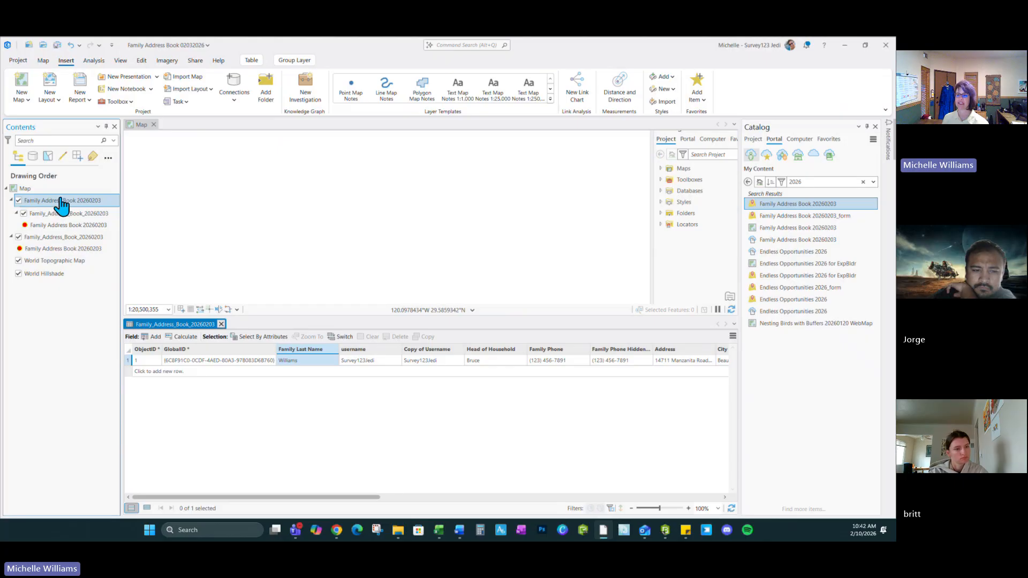
Rename the newly added group layer to "Family Address Book 20260203 Updated" and widen the Contents pane to fit the name.
{"action": "left_click", "coordinate": [102, 200]}
{"action": "left_click", "coordinate": [106, 200]}
{"action": "type", "text": "Up"}
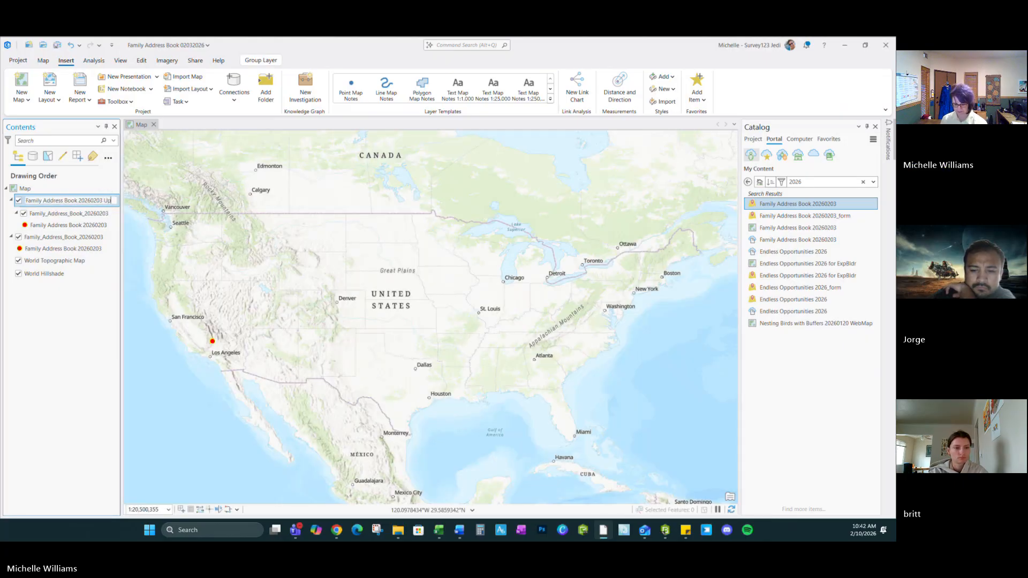
{"action": "type", "text": "datecdx"}
{"action": "key", "text": "BackSpace"}
{"action": "key", "text": "BackSpace"}
{"action": "key", "text": "BackSpace"}
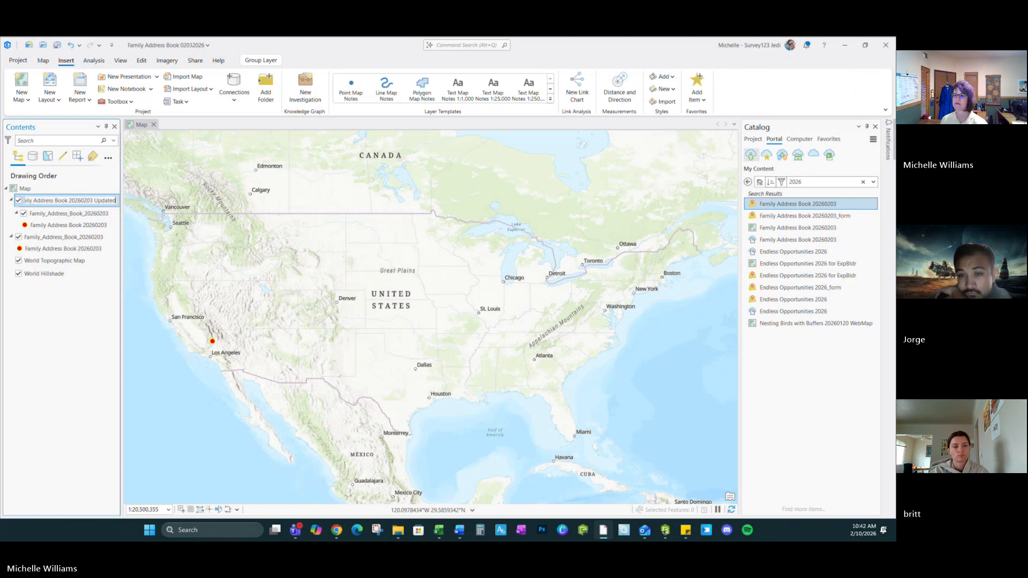
{"action": "key", "text": "Return"}
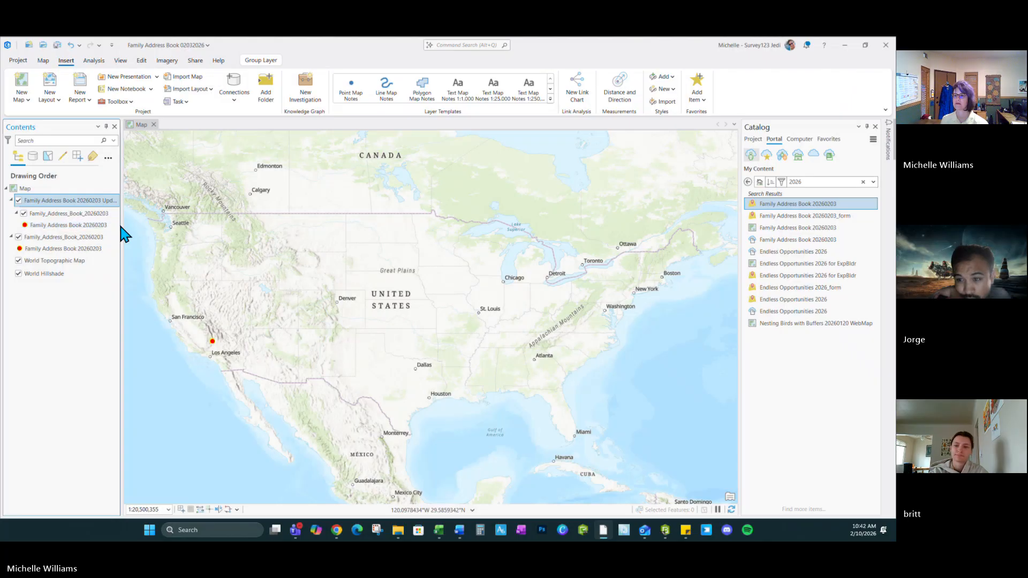
{"action": "left_click_drag", "start_coordinate": [121, 222], "coordinate": [166, 223]}
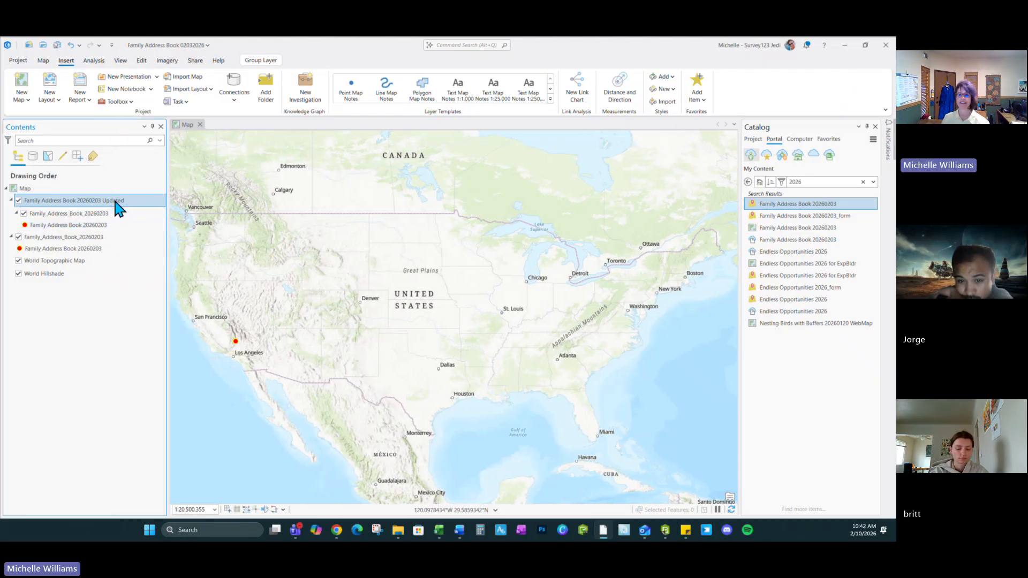
Open the attribute table of the layer in the updated group and check its last columns for the added field.
{"action": "left_click", "coordinate": [47, 217]}
{"action": "key", "text": "ctrl+t"}
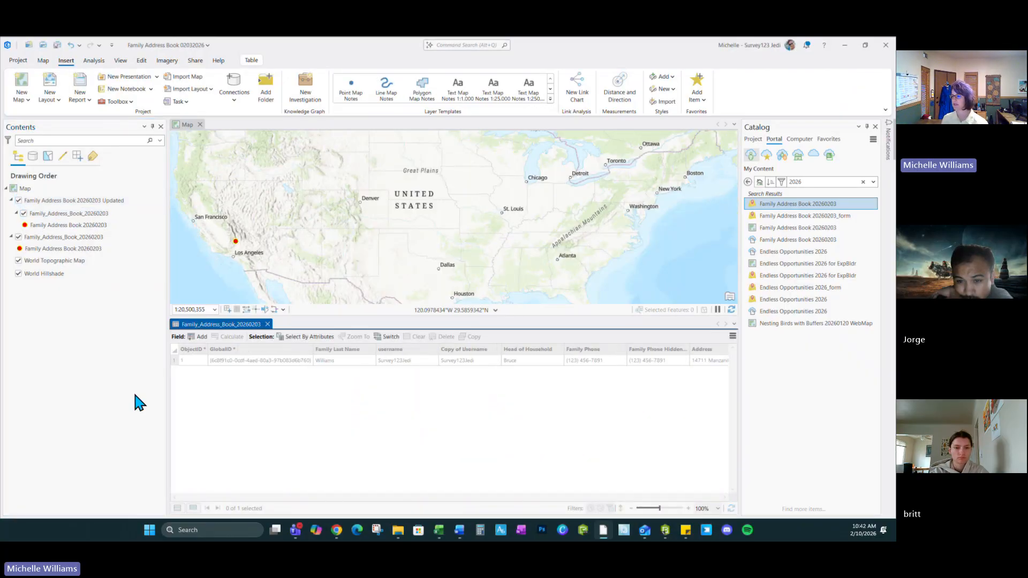
{"action": "left_click_drag", "start_coordinate": [202, 497], "coordinate": [600, 489]}
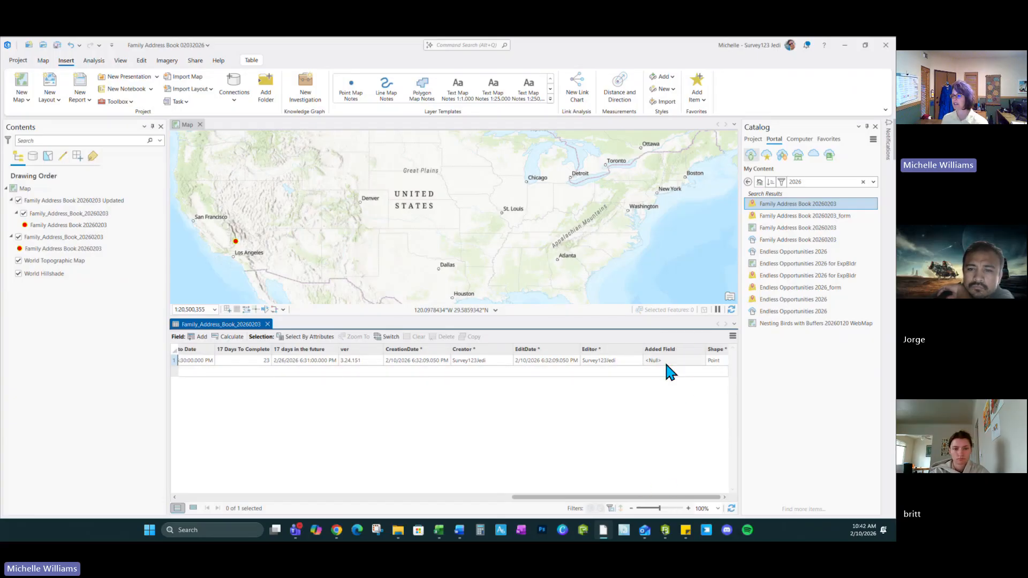
{"action": "left_click_drag", "start_coordinate": [559, 497], "coordinate": [214, 509]}
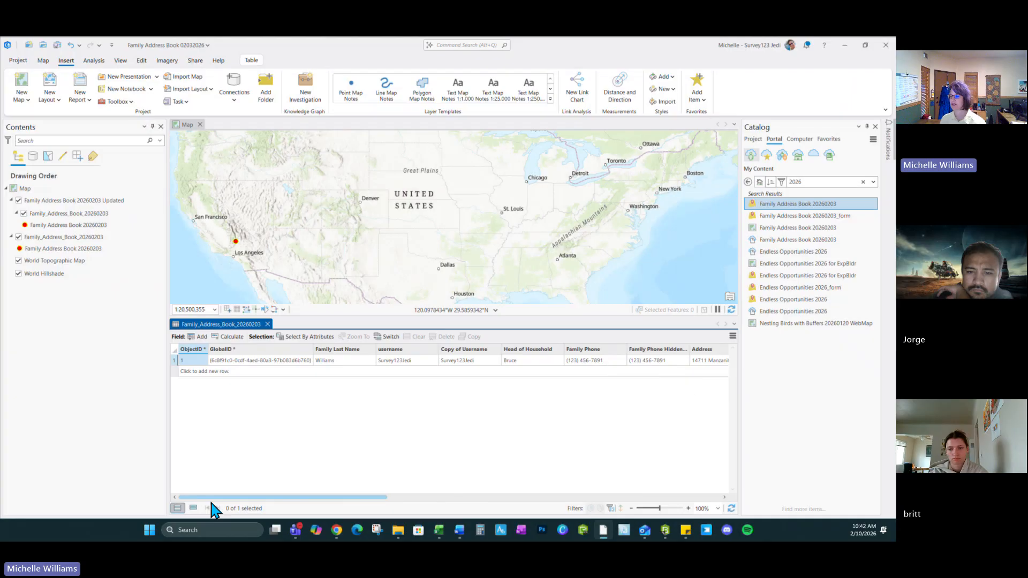
Check the Family Last Name choices offered for the updated layer's record, leaving its value as is.
{"action": "left_click", "coordinate": [345, 360]}
{"action": "left_click", "coordinate": [347, 360]}
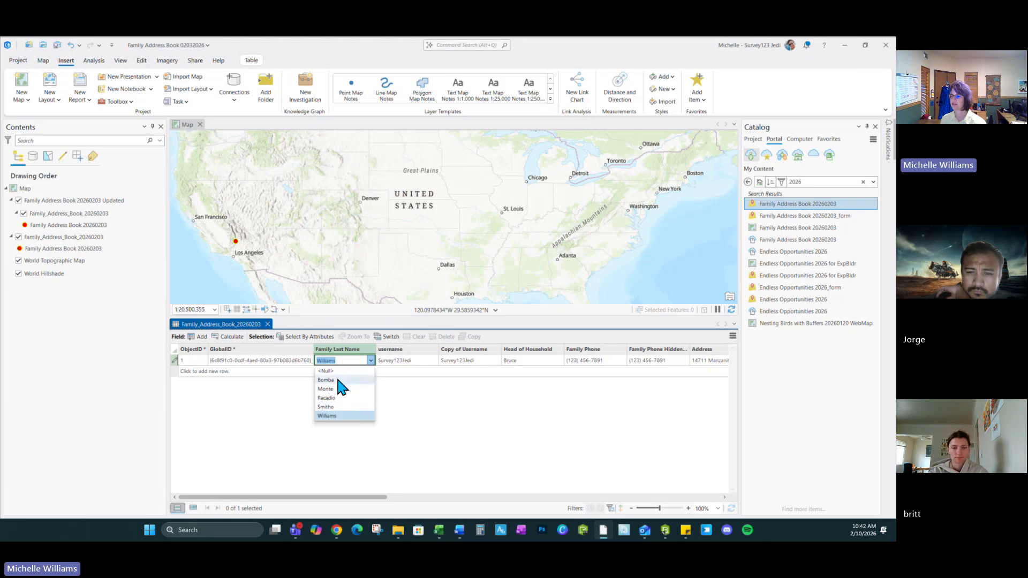
{"action": "left_click", "coordinate": [285, 419]}
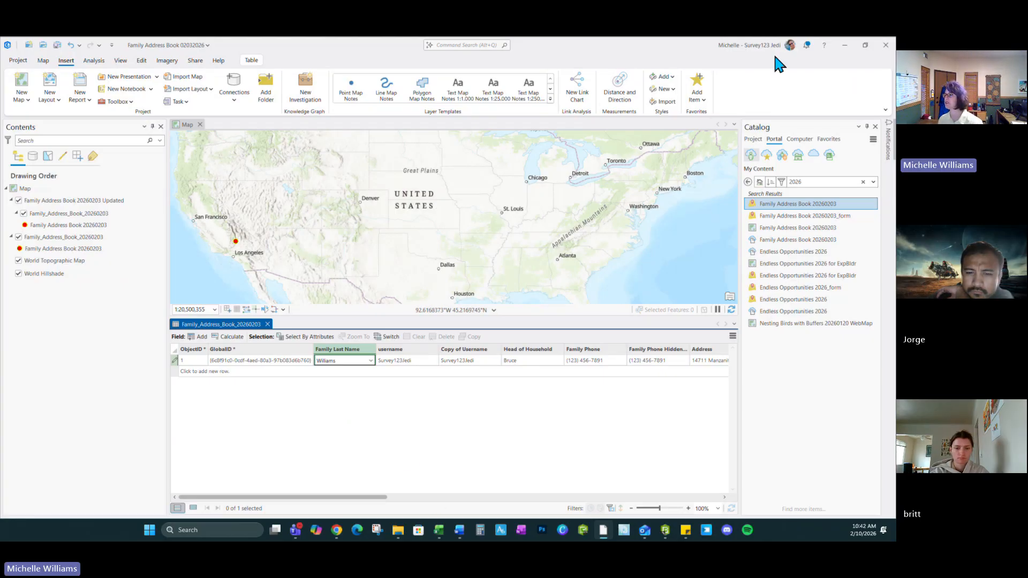
Switch to the browser and reload the Family Address Book 2026 web form.
{"action": "left_click", "coordinate": [843, 46]}
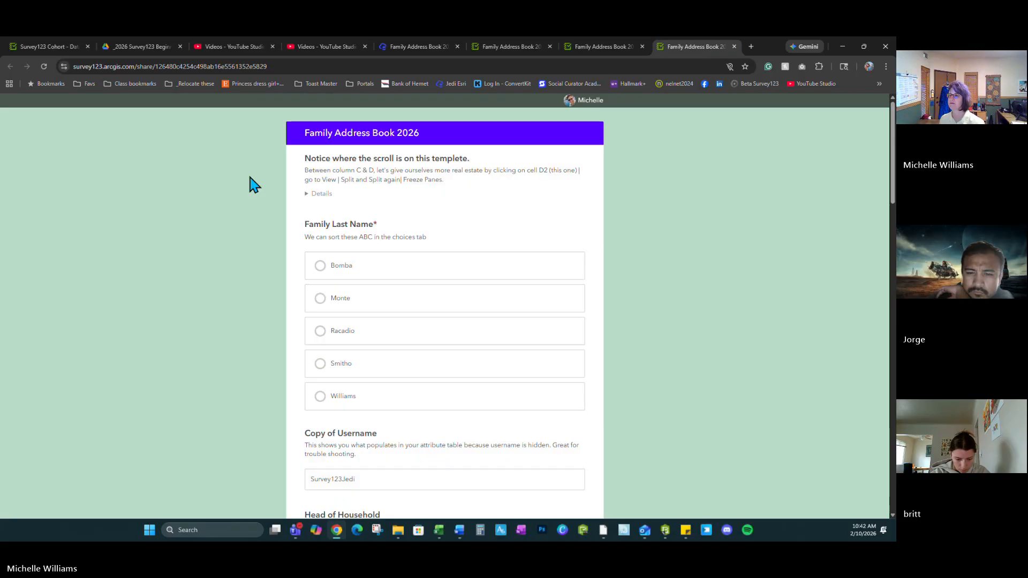
{"action": "left_click", "coordinate": [44, 67]}
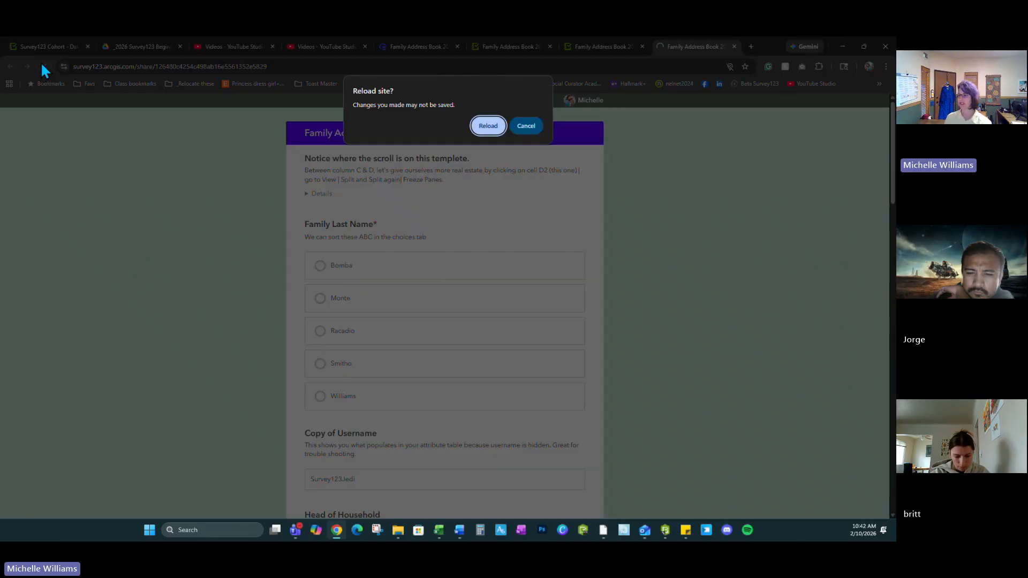
{"action": "left_click", "coordinate": [487, 125]}
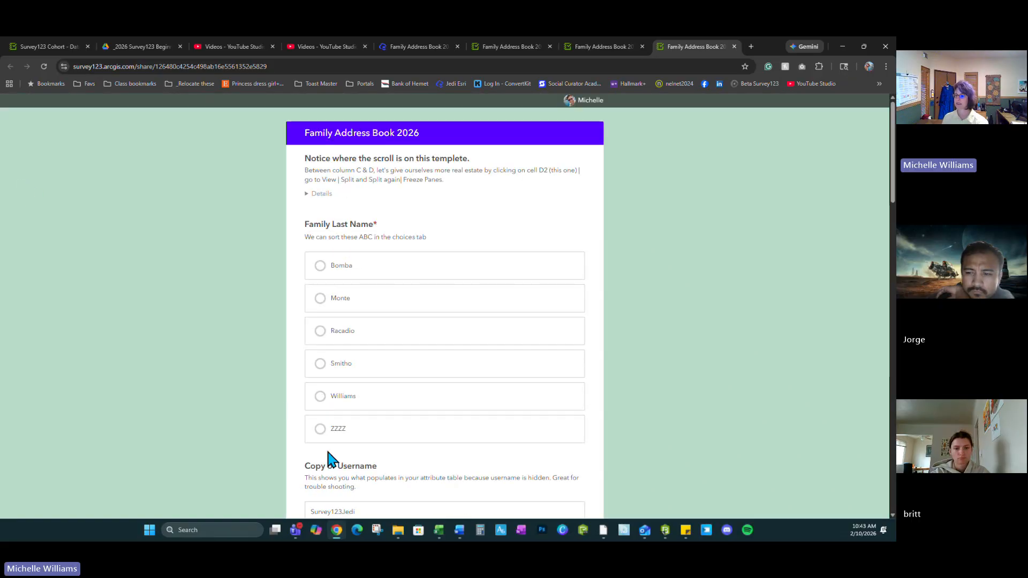
Choose ZZZZ as the family last name, enter ZZZ as head of household, and mark the home on the map in Arizona.
{"action": "left_click", "coordinate": [322, 431]}
{"action": "scroll", "coordinate": [321, 261], "scroll_direction": "down", "scroll_amount": 5}
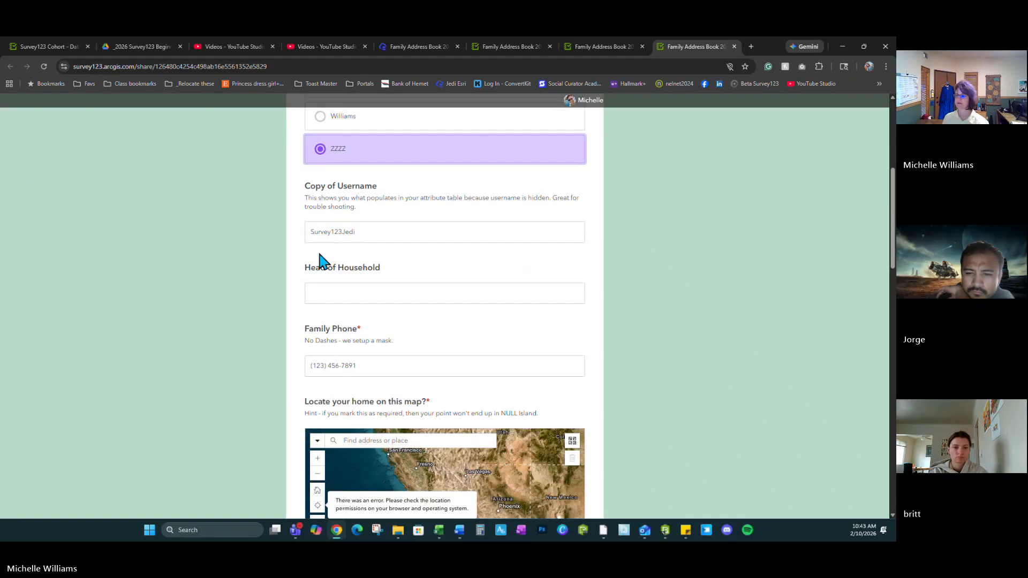
{"action": "left_click", "coordinate": [354, 298]}
{"action": "scroll", "coordinate": [343, 348], "scroll_direction": "down", "scroll_amount": 5}
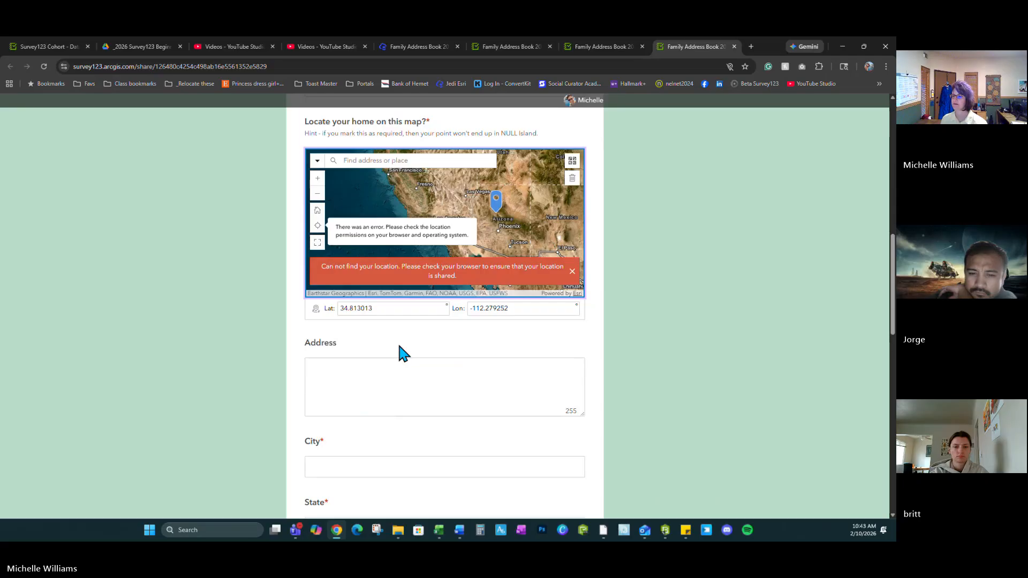
Fill in the address fields from the first saved address and set the number of years lived here to 25.
{"action": "scroll", "coordinate": [399, 348], "scroll_direction": "down", "scroll_amount": 4}
{"action": "left_click", "coordinate": [318, 231]}
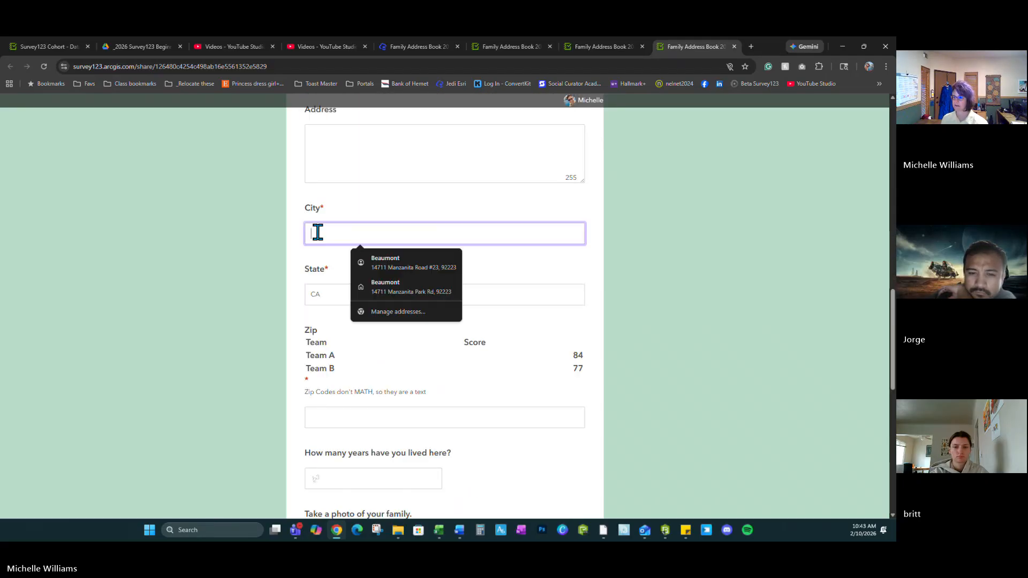
{"action": "left_click", "coordinate": [398, 264]}
{"action": "scroll", "coordinate": [394, 356], "scroll_direction": "down", "scroll_amount": 1}
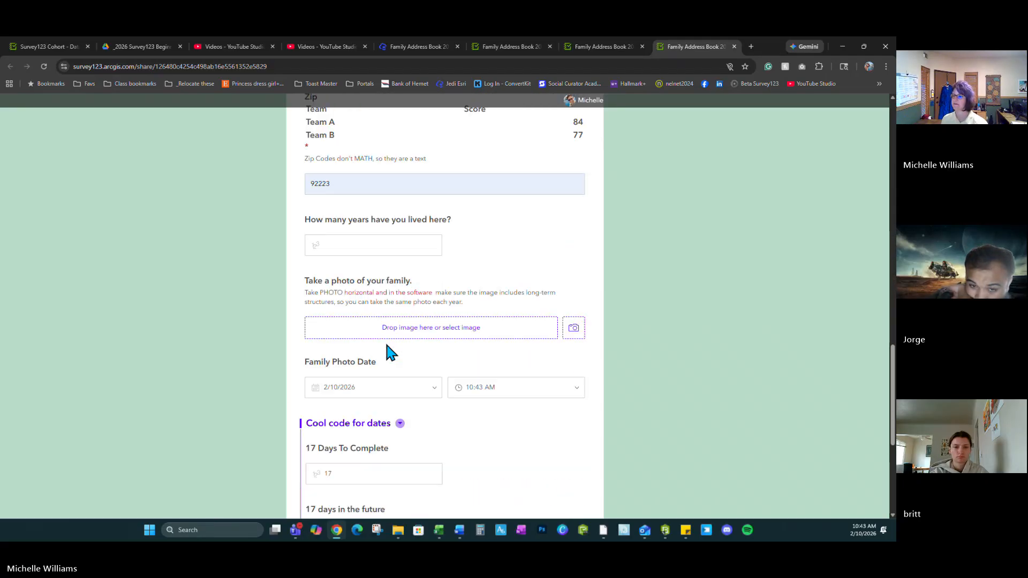
{"action": "left_click", "coordinate": [343, 244]}
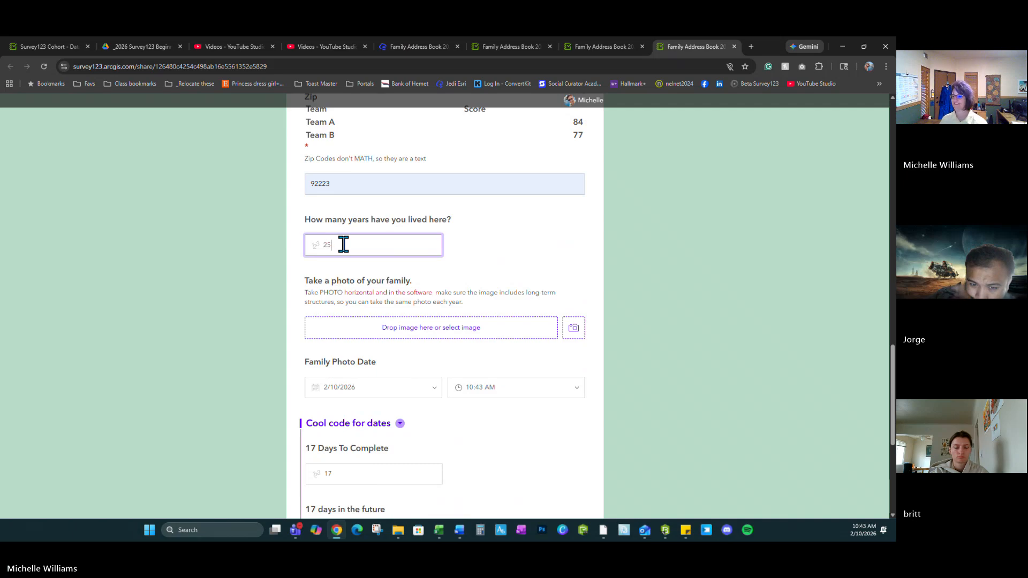
{"action": "scroll", "coordinate": [430, 349], "scroll_direction": "down", "scroll_amount": 5}
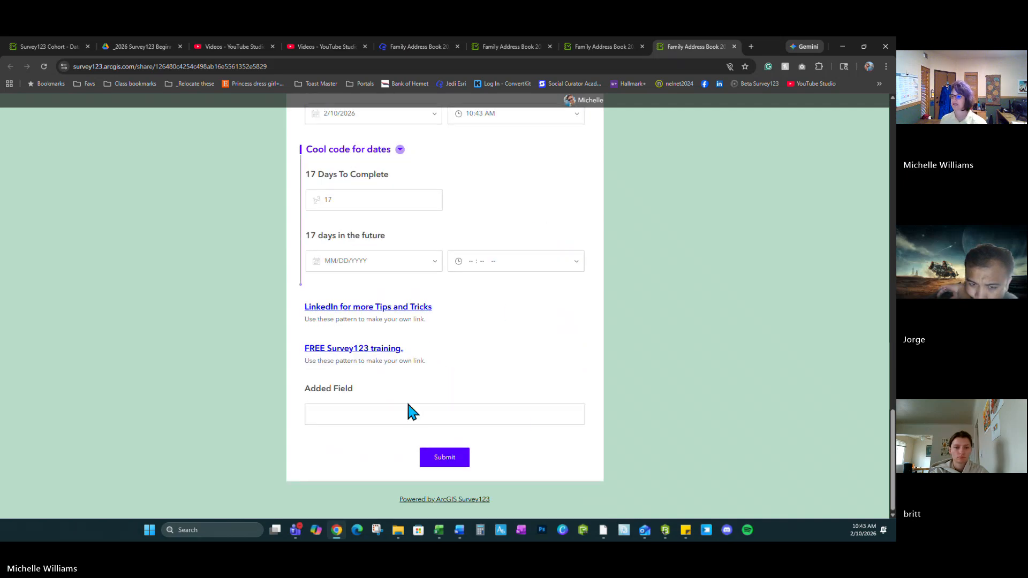
Enter "uusadusduy" as the Added Field answer and submit the survey.
{"action": "left_click", "coordinate": [370, 410]}
{"action": "type", "text": "uusadusduy"}
{"action": "left_click", "coordinate": [457, 458]}
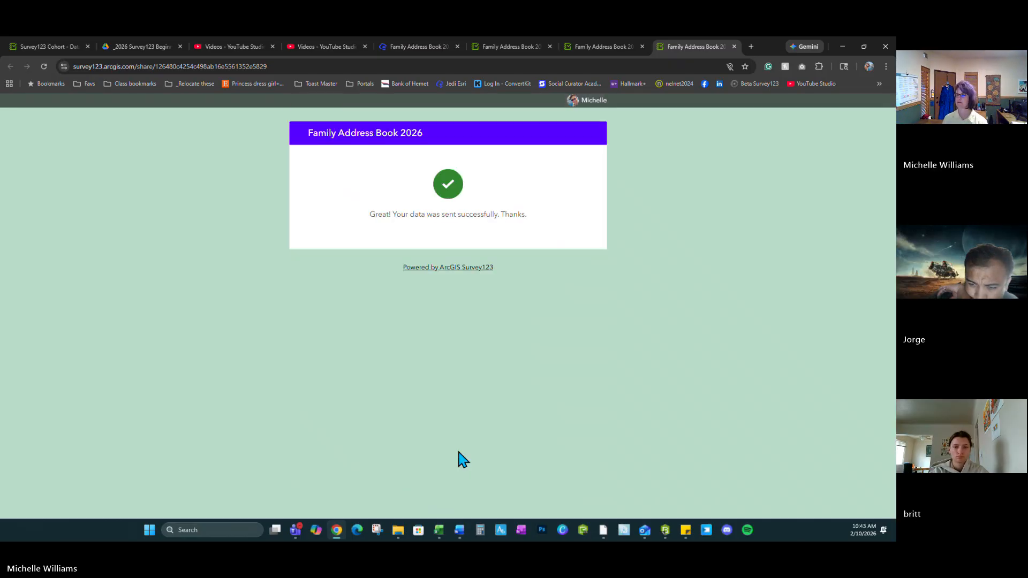
Switch back to ArcGIS Pro, refresh the attribute table, and check the Family Last Name choices of both records without changing them.
{"action": "left_click", "coordinate": [604, 530]}
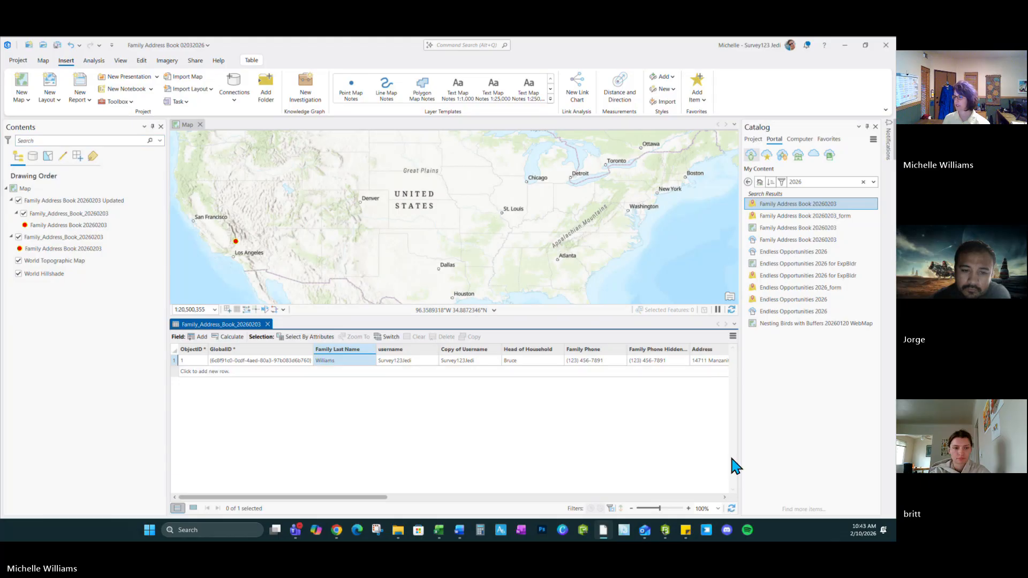
{"action": "left_click", "coordinate": [731, 508]}
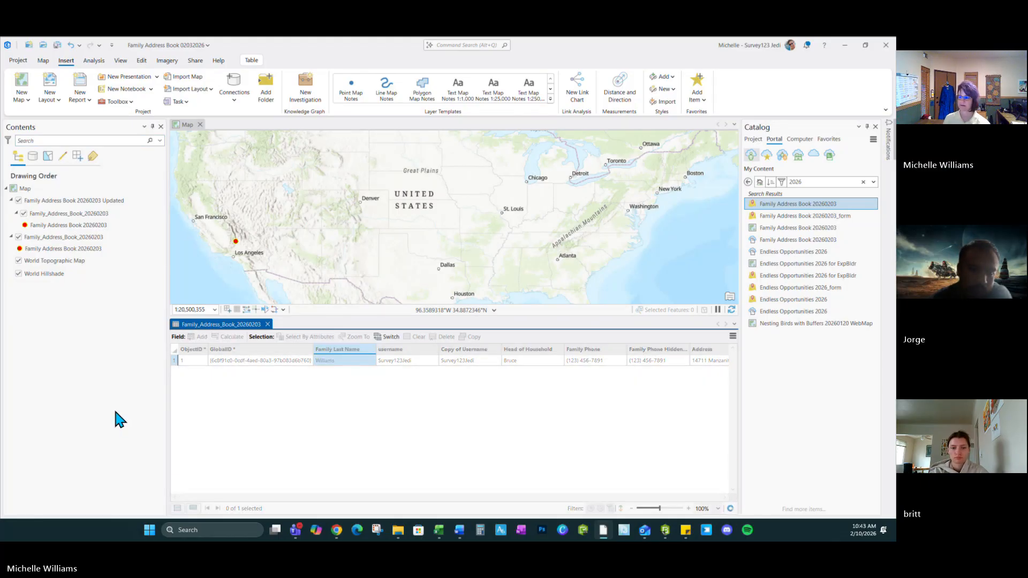
{"action": "left_click", "coordinate": [335, 360]}
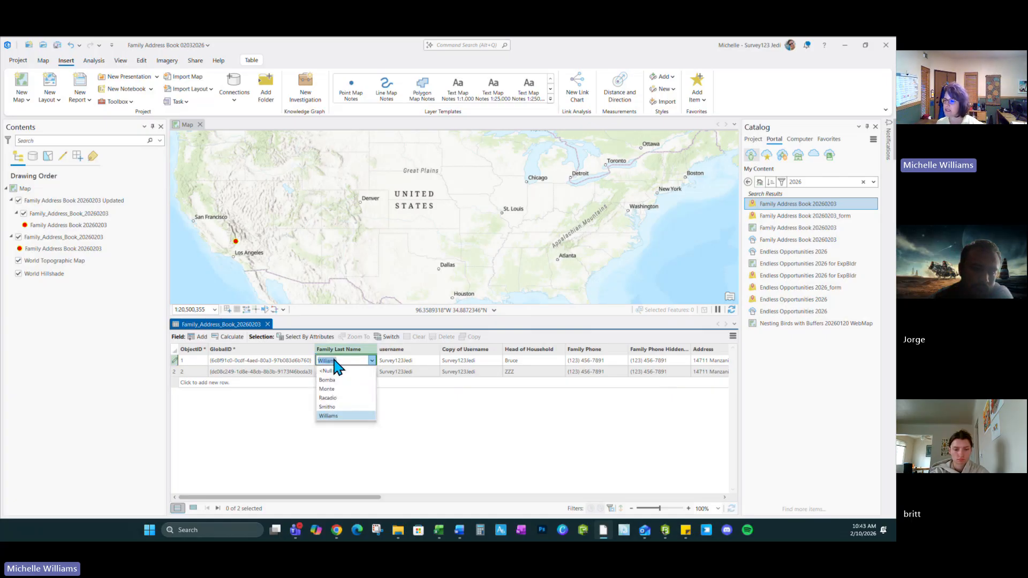
{"action": "left_click", "coordinate": [278, 454]}
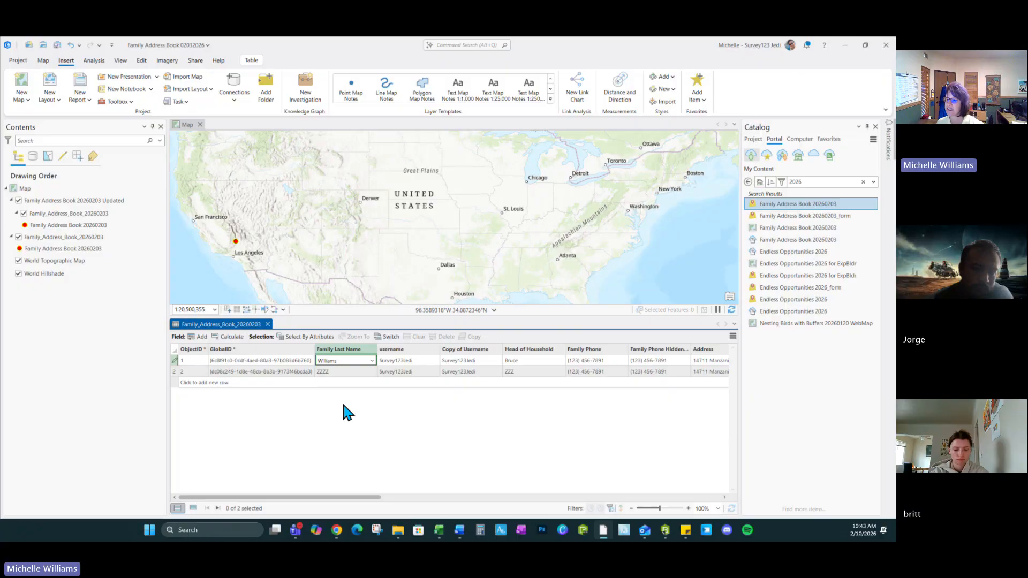
{"action": "left_click", "coordinate": [334, 370]}
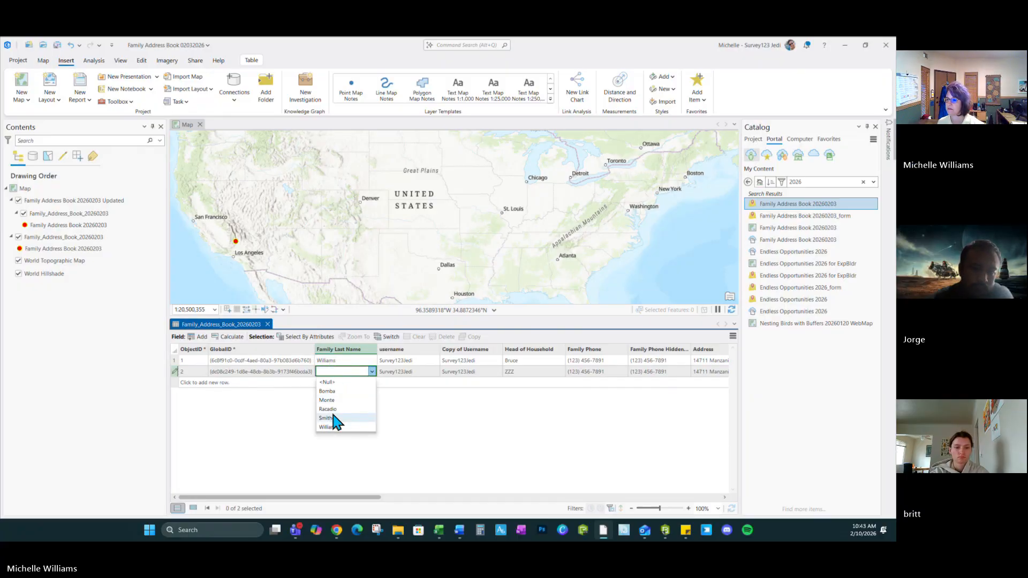
{"action": "left_click", "coordinate": [272, 424]}
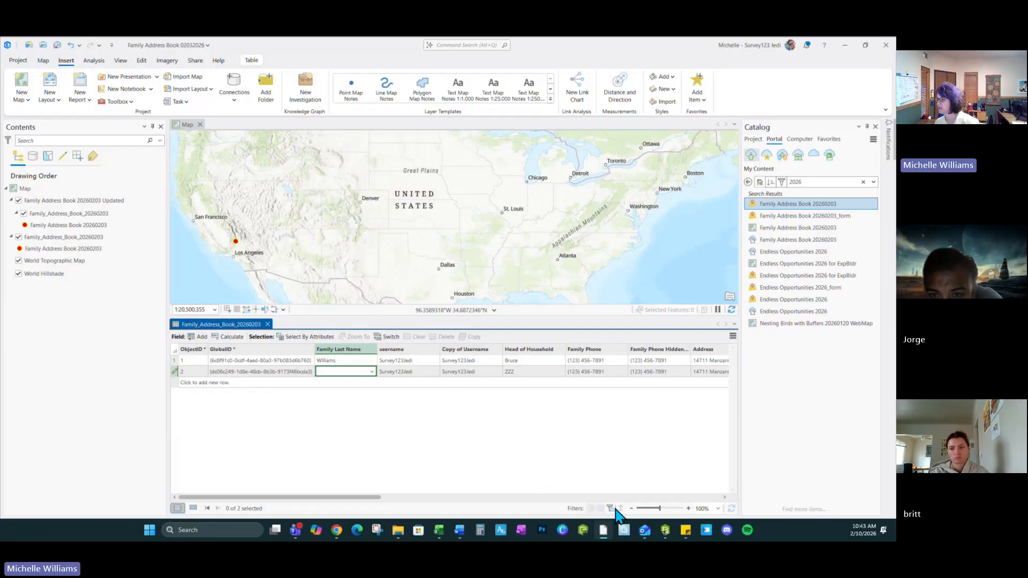
Switch to Survey123 Connect and view the publish dialog of Family Address Book 20260203 without publishing, then minimize the program.
{"action": "left_click", "coordinate": [665, 530]}
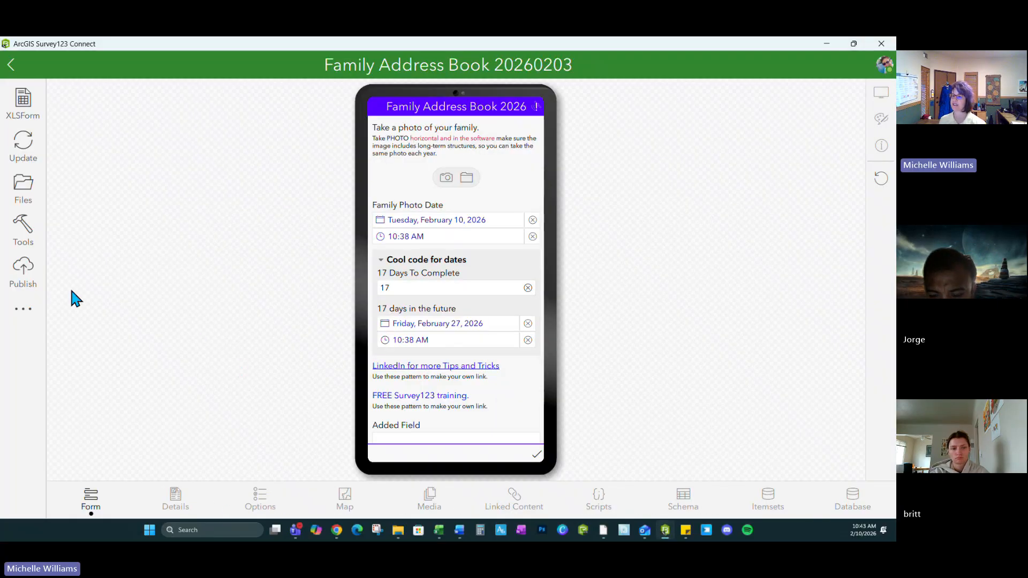
{"action": "left_click", "coordinate": [21, 280]}
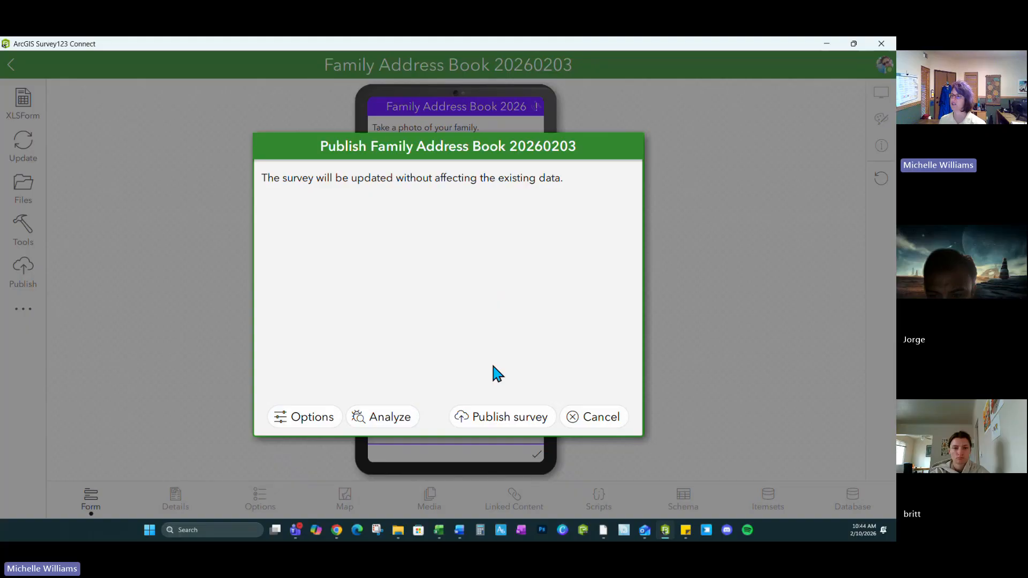
{"action": "left_click", "coordinate": [828, 44]}
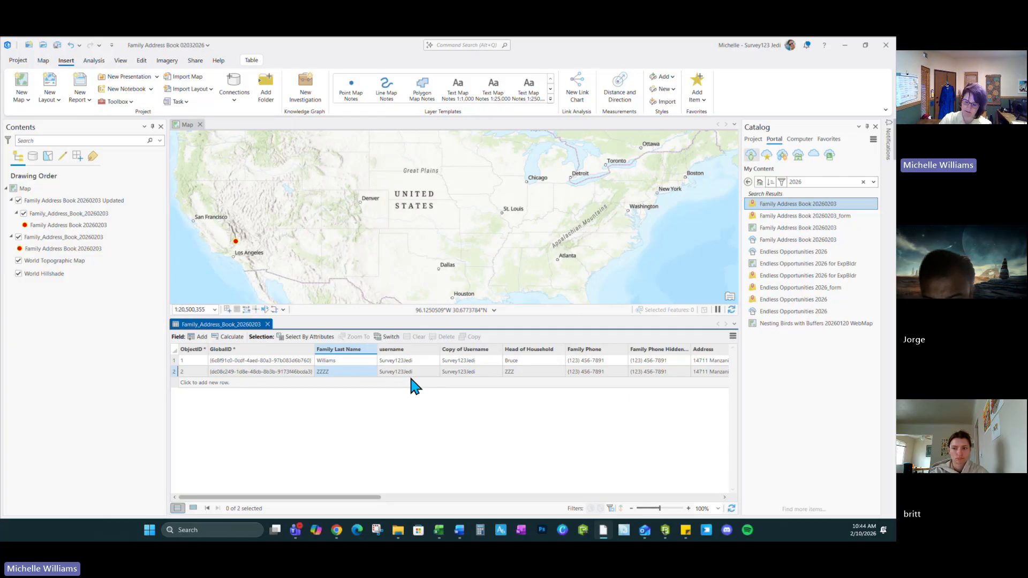
Switch to the browser and open the Data page of the Family Address Book 20260203 survey on the Survey123 website.
{"action": "key", "text": "alt+Tab"}
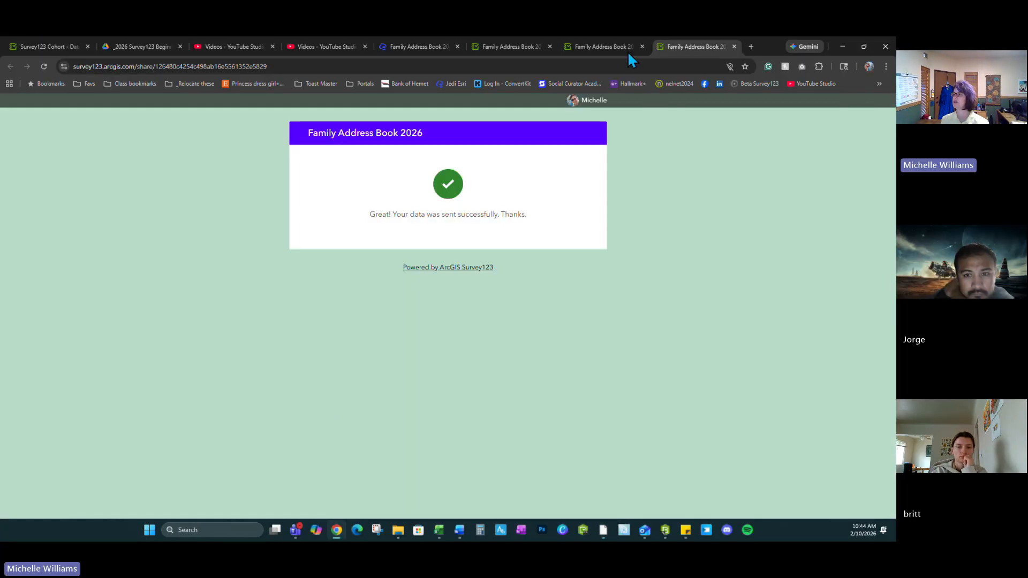
{"action": "left_click", "coordinate": [586, 46]}
{"action": "left_click", "coordinate": [534, 46]}
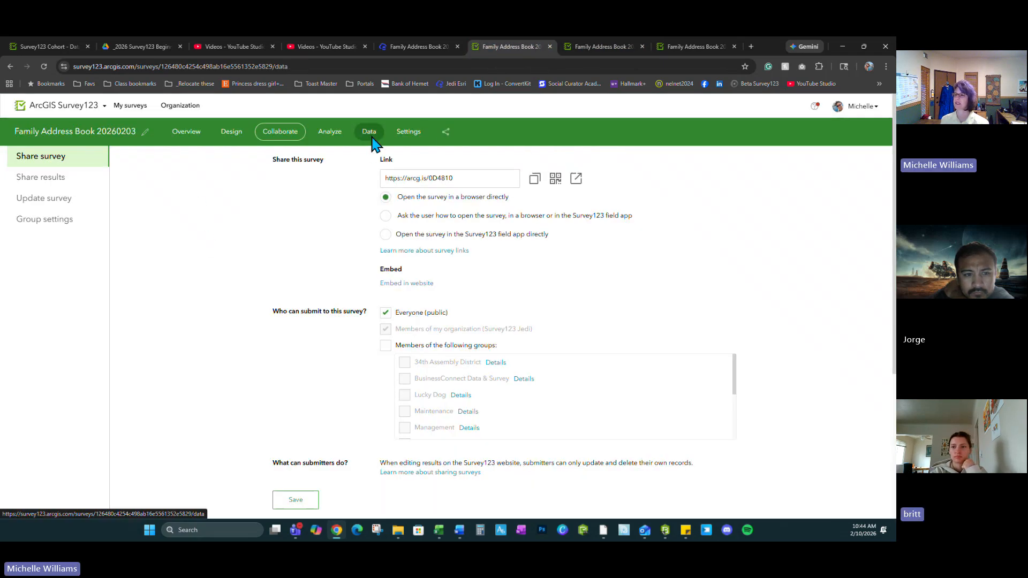
{"action": "left_click", "coordinate": [369, 134]}
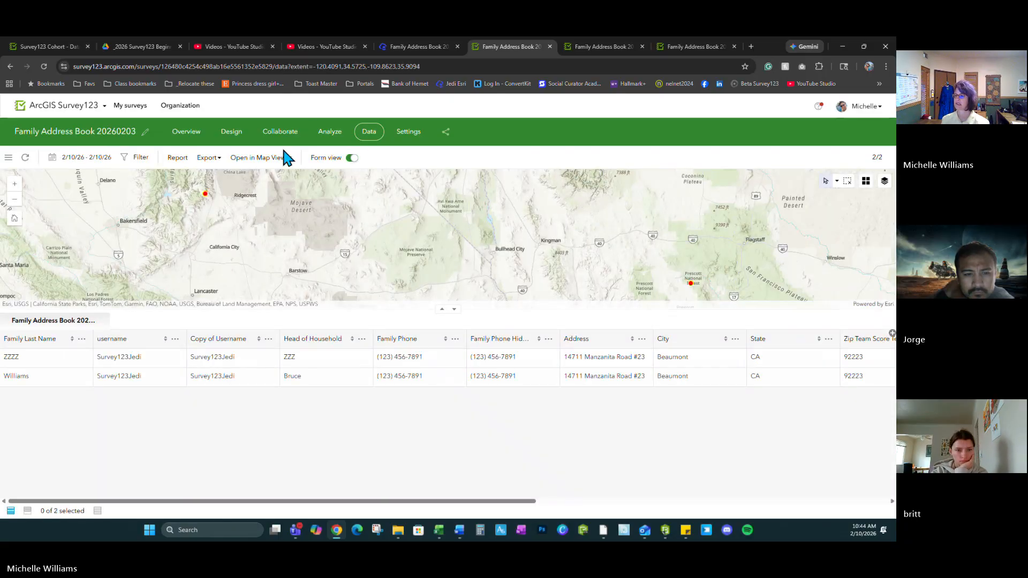
Check the Family Last Name choices of the ZZZZ record in the survey's online data table, leaving its values as they are.
{"action": "left_click", "coordinate": [300, 360]}
{"action": "left_click", "coordinate": [299, 356]}
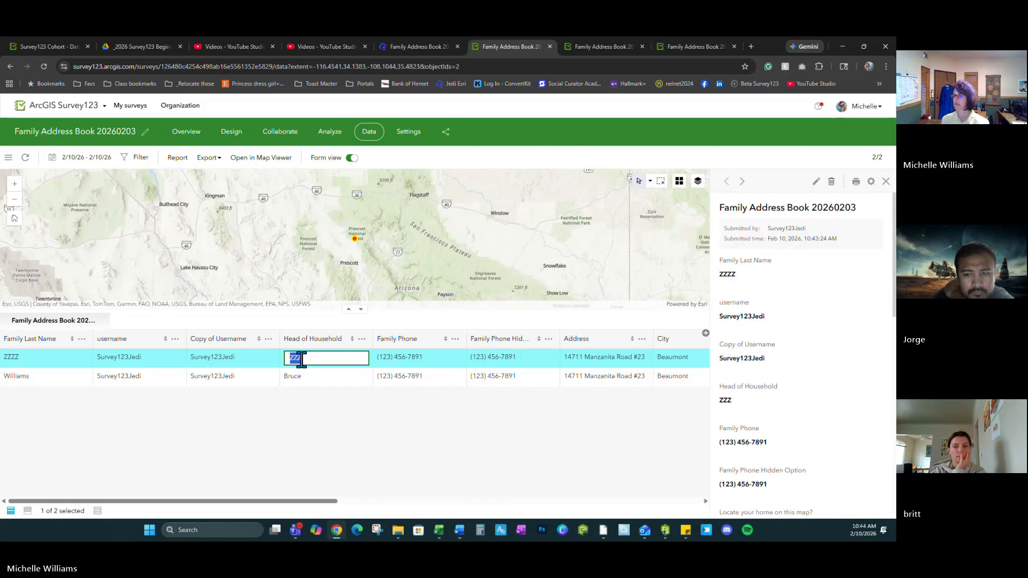
{"action": "double_click", "coordinate": [134, 361]}
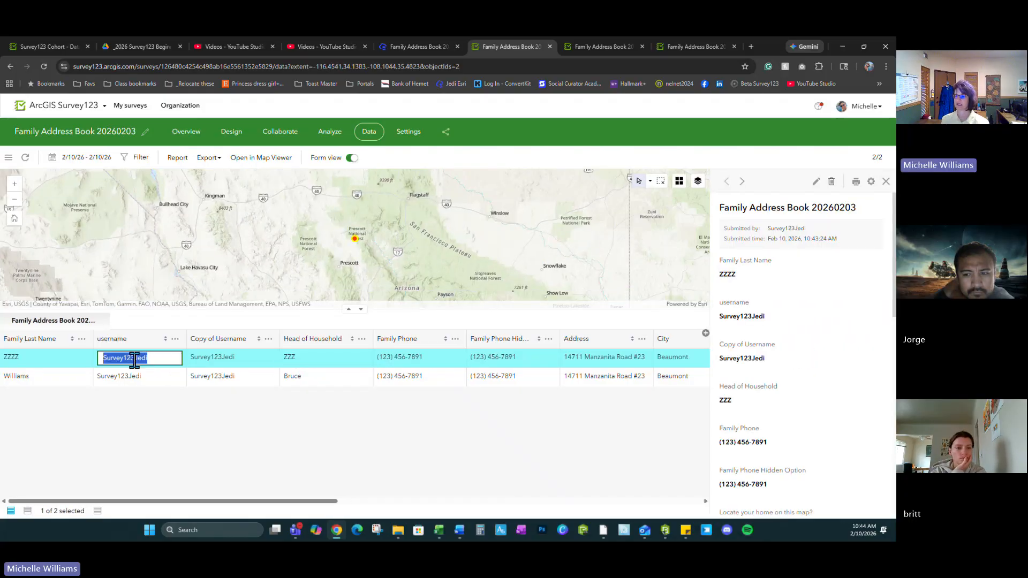
{"action": "left_click", "coordinate": [57, 363]}
{"action": "left_click", "coordinate": [57, 363]}
{"action": "left_click", "coordinate": [79, 358]}
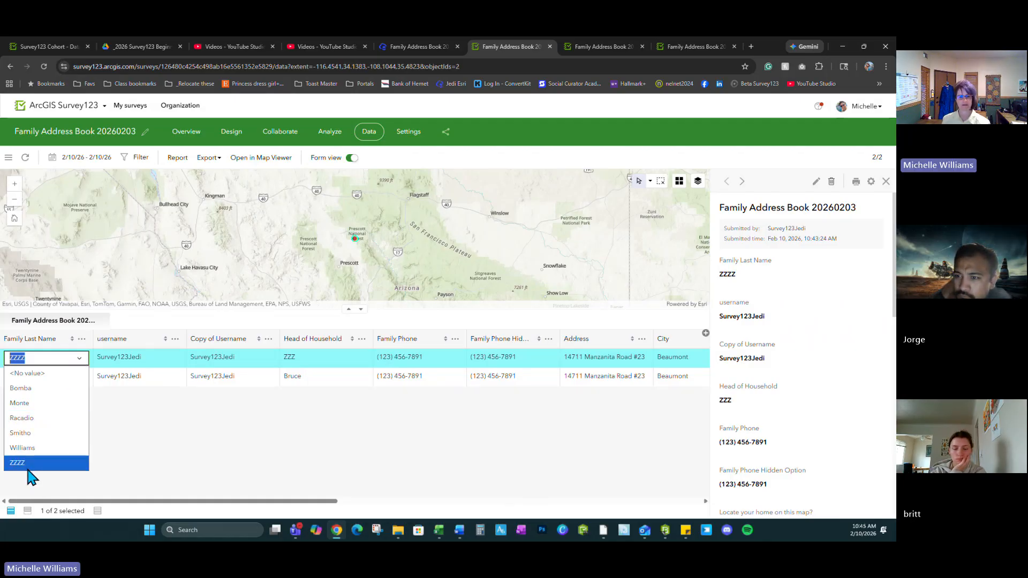
{"action": "left_click", "coordinate": [165, 447]}
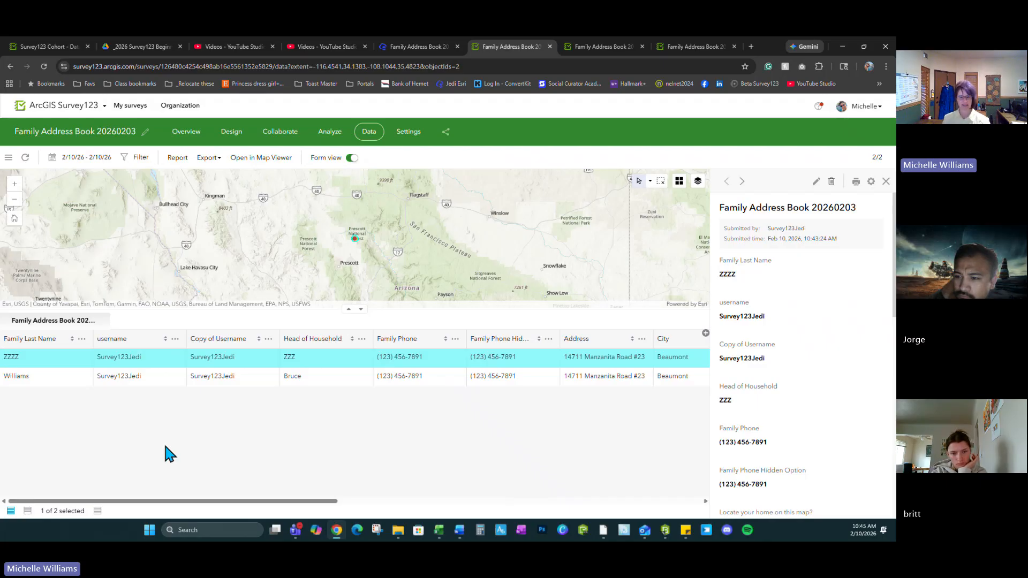
Switch back to ArcGIS Pro, save the Family Address Book project, and close the program.
{"action": "left_click", "coordinate": [603, 530]}
{"action": "left_click", "coordinate": [57, 46]}
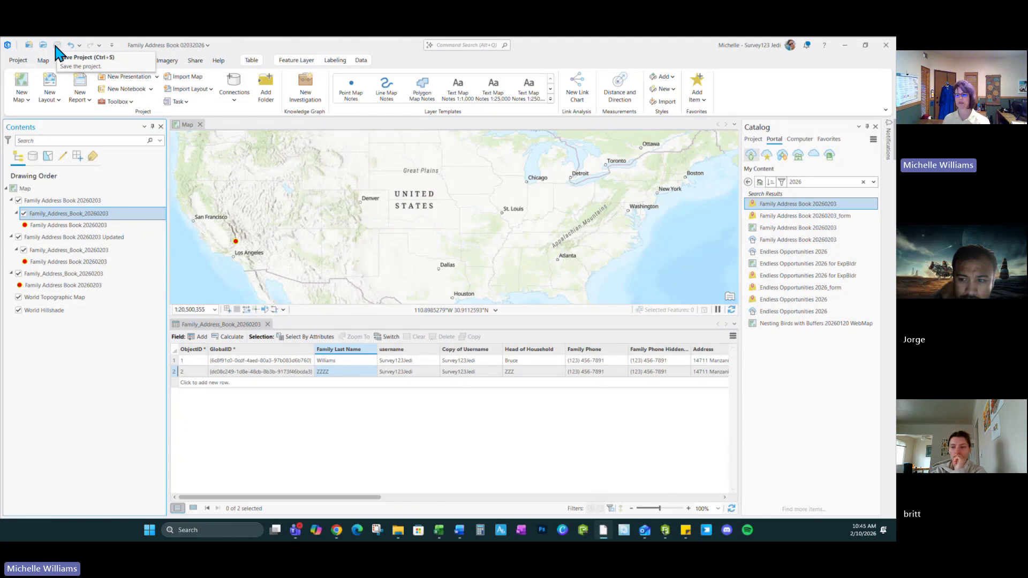
{"action": "left_click", "coordinate": [887, 46]}
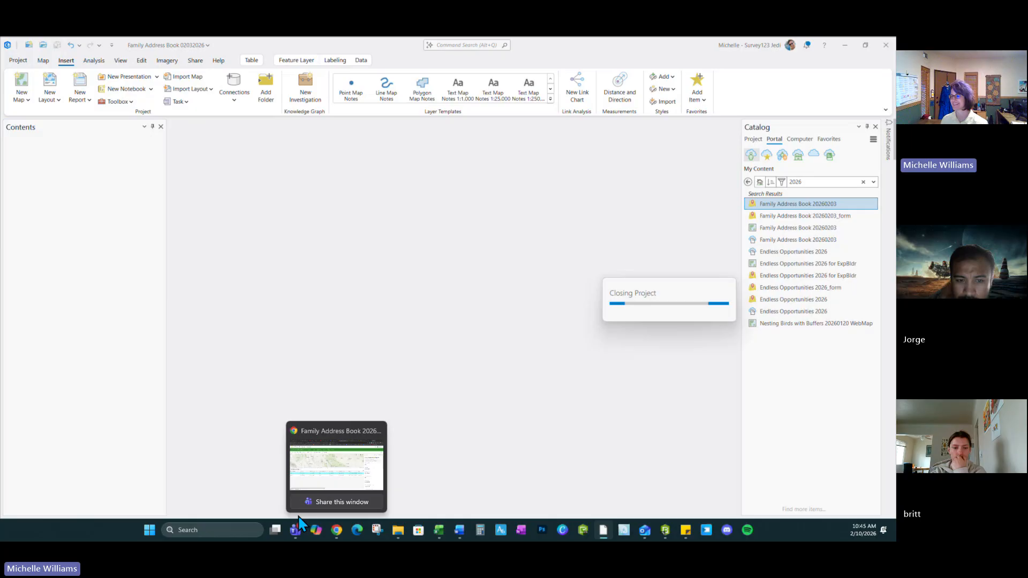
Return to the reopened project in ArcGIS Pro and check the Family Last Name choices of the ZZZZ record in the attribute table.
{"action": "left_click", "coordinate": [336, 530]}
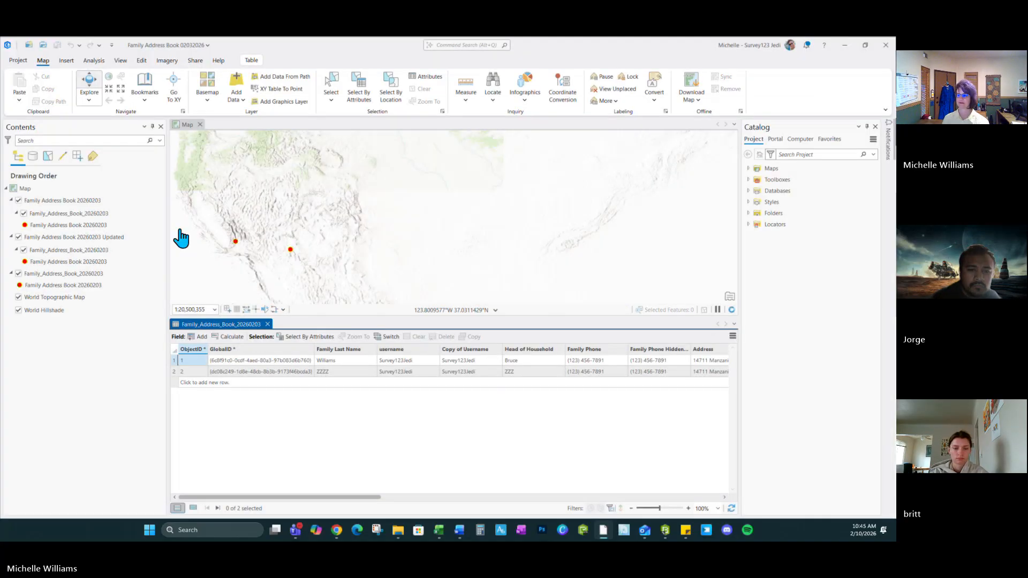
{"action": "left_click", "coordinate": [336, 372]}
{"action": "left_click", "coordinate": [337, 374]}
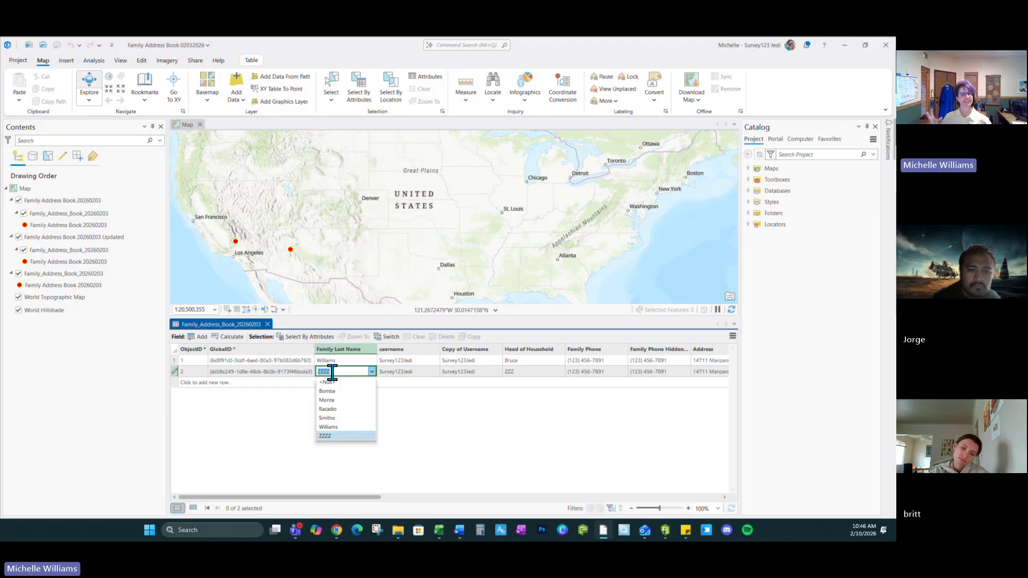
Close the Family Last Name choice list of the ZZZZ record without picking another value.
{"action": "left_click", "coordinate": [151, 421]}
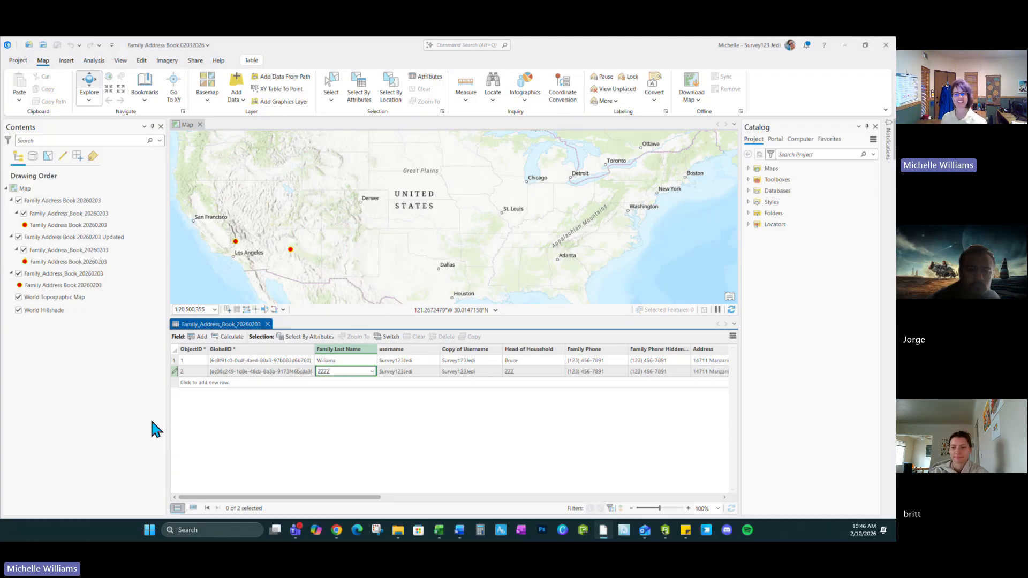
{"action": "left_click", "coordinate": [152, 422]}
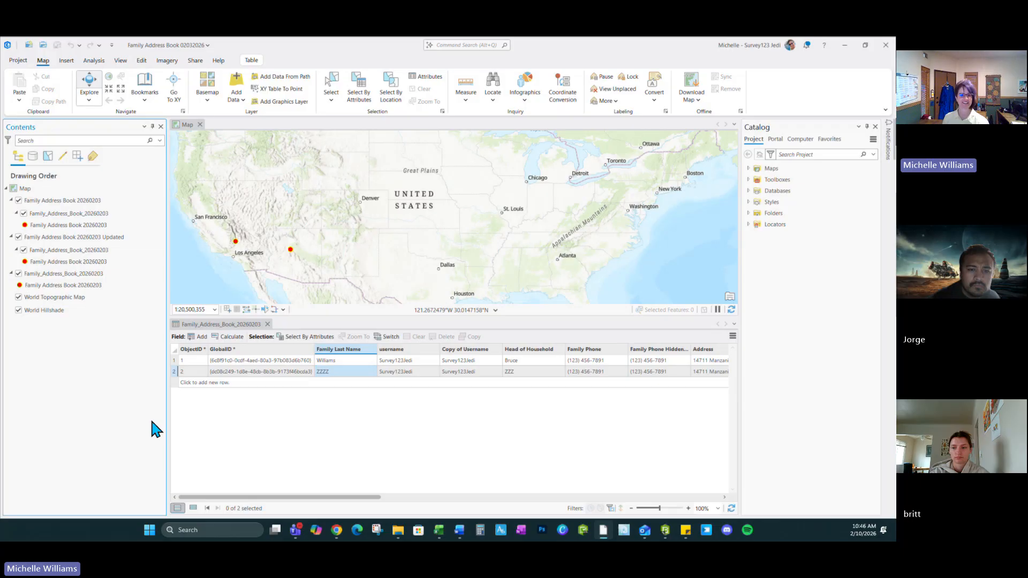
{"action": "key", "text": "alt+Tab"}
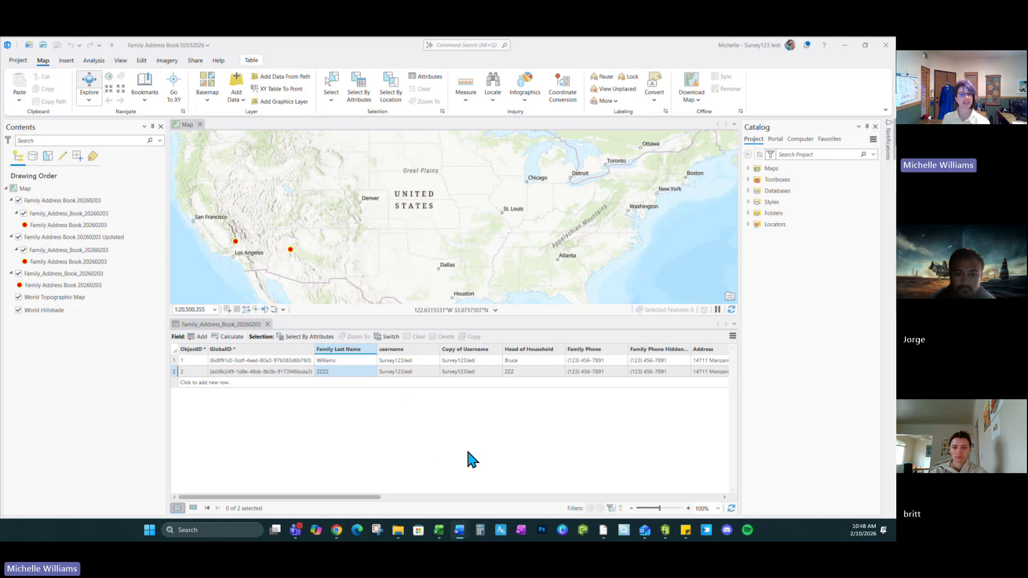
Switch to Survey123 Connect, cancel publishing the Family Address Book 20260203 survey, and open its XLSForm in Excel.
{"action": "left_click", "coordinate": [603, 530]}
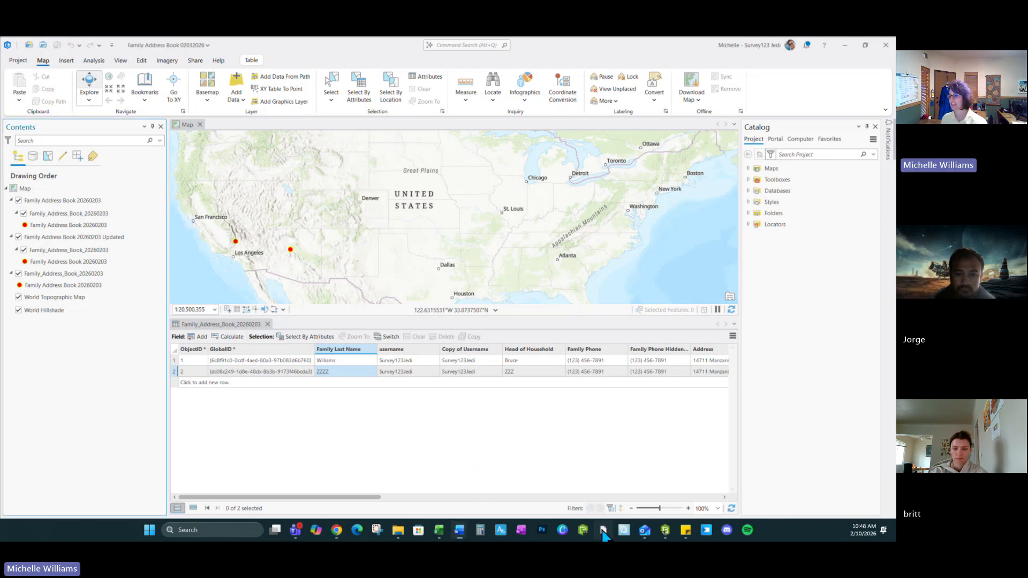
{"action": "left_click", "coordinate": [665, 530]}
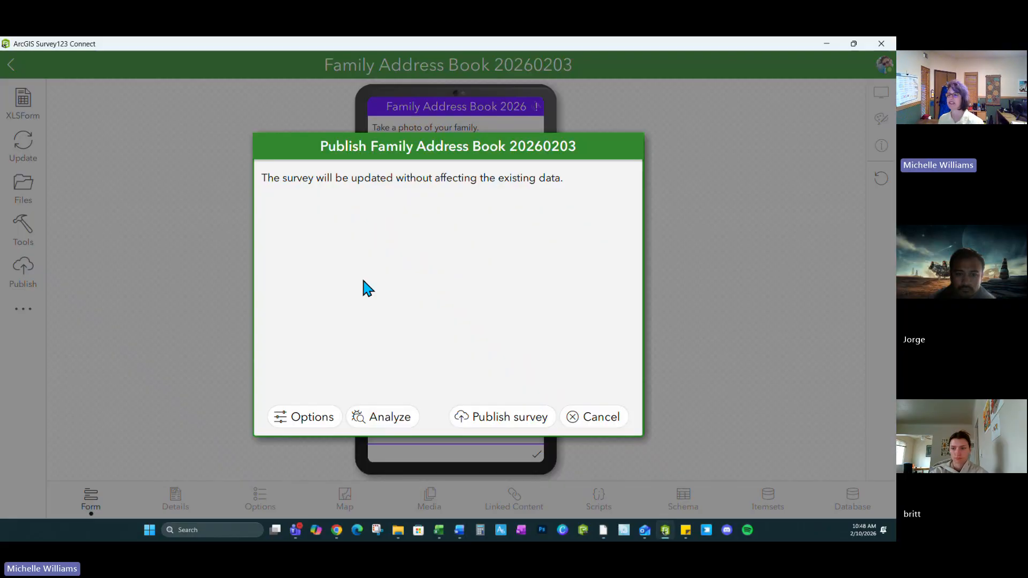
{"action": "left_click", "coordinate": [595, 417]}
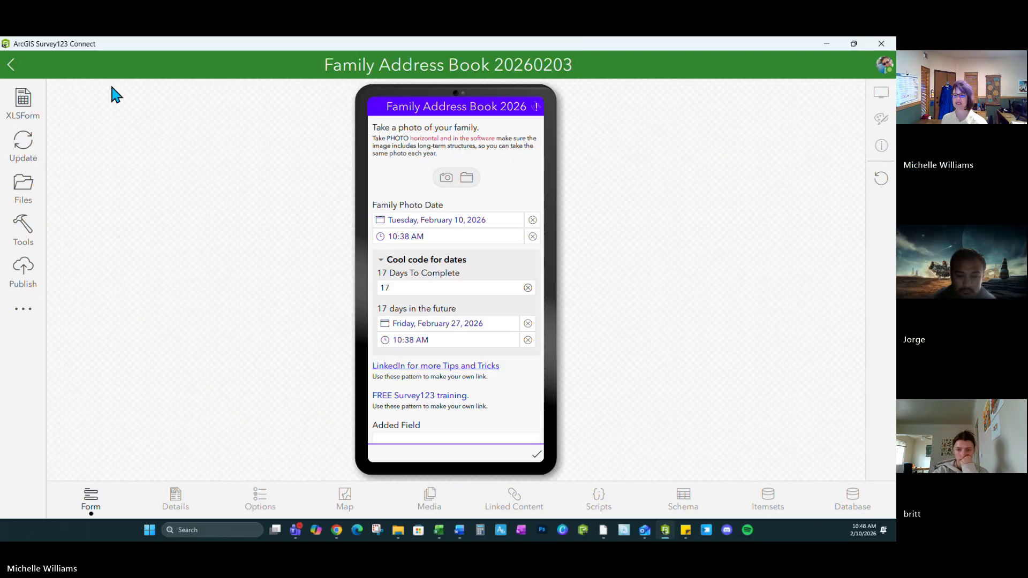
{"action": "left_click", "coordinate": [37, 109]}
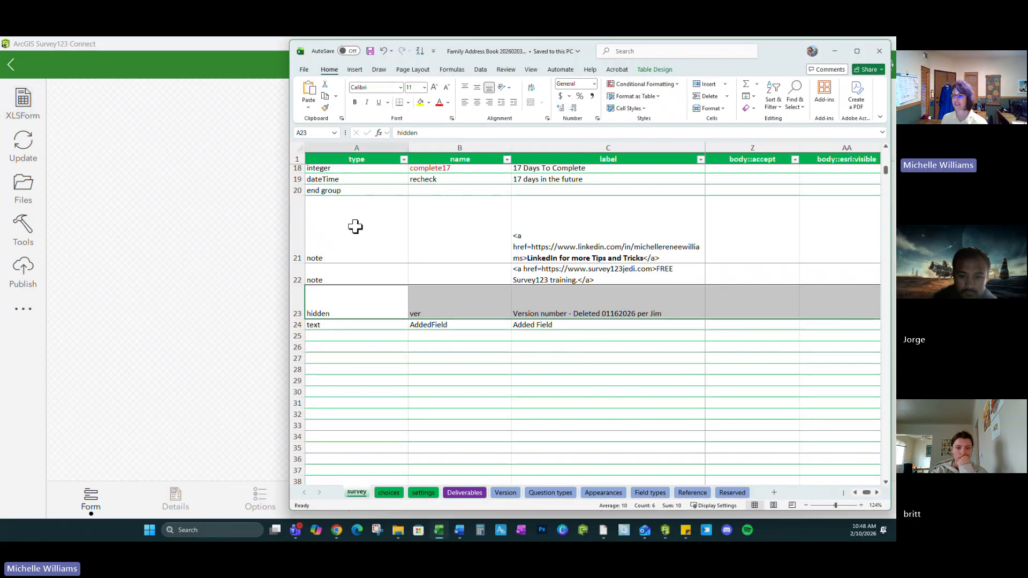
Set the question type in row 26 of the survey sheet to begin repeat.
{"action": "left_click", "coordinate": [346, 353]}
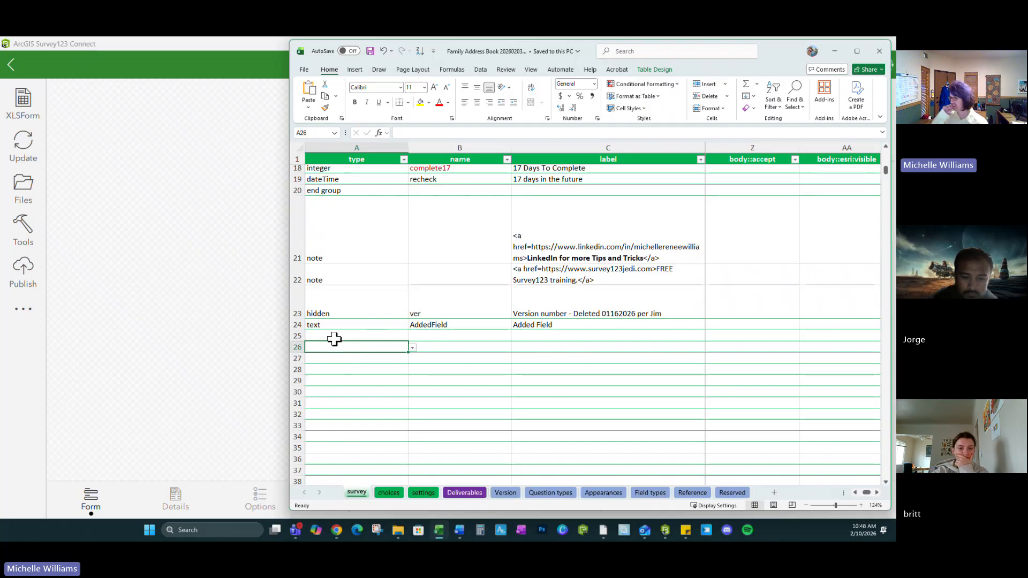
{"action": "left_click", "coordinate": [412, 347]}
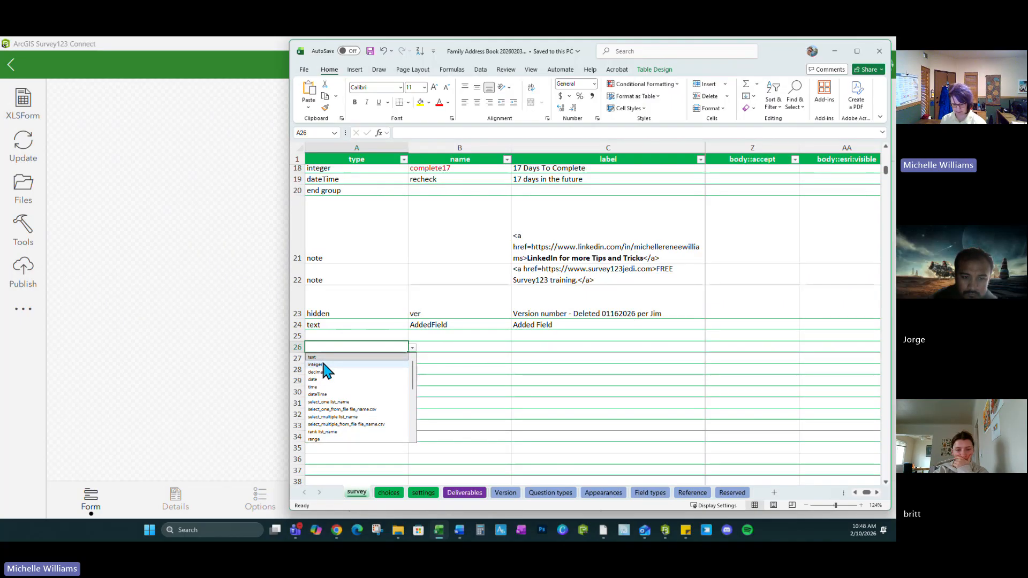
{"action": "type", "text": "be"}
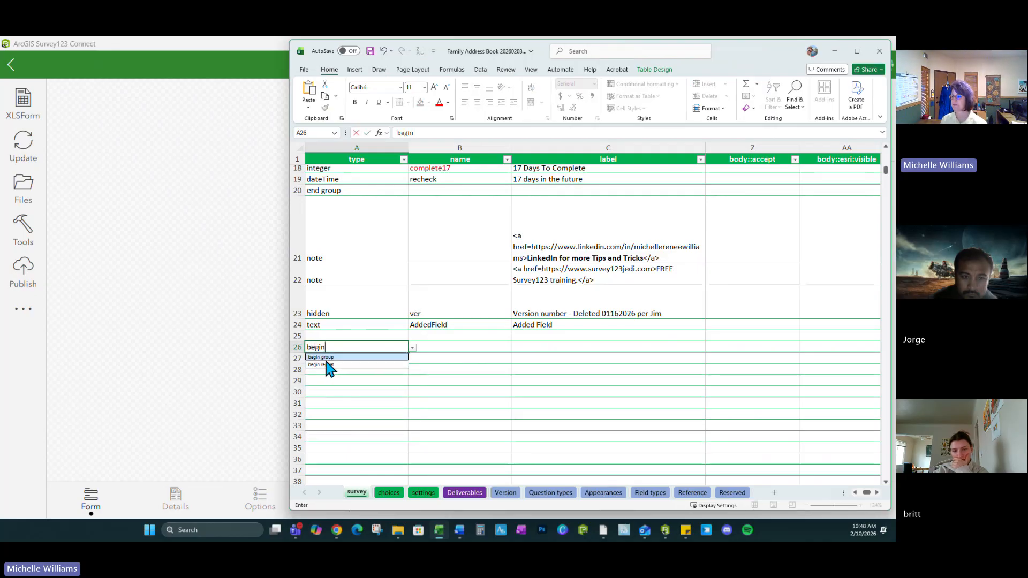
{"action": "type", "text": "gin"}
{"action": "left_click", "coordinate": [324, 358]}
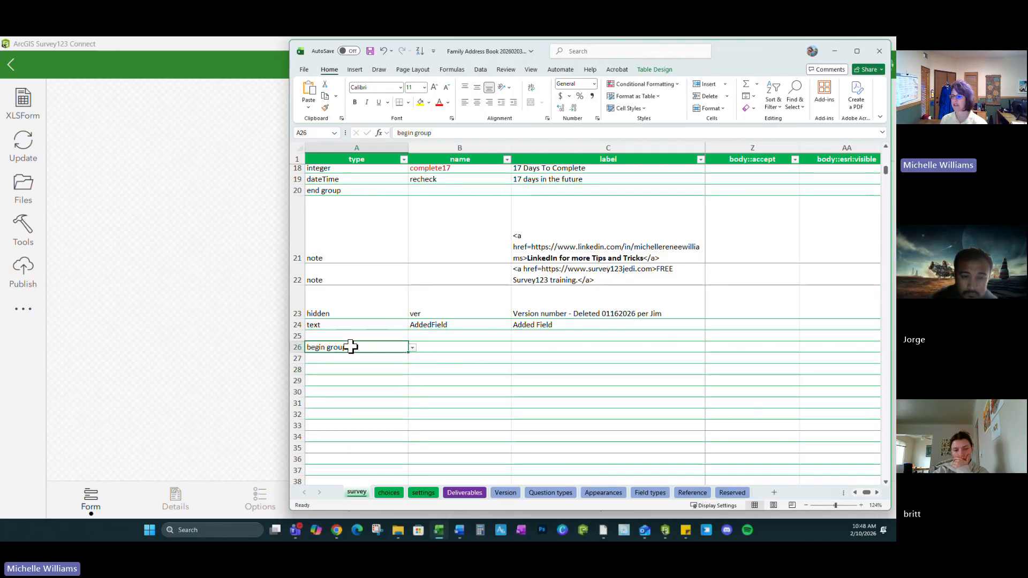
{"action": "left_click", "coordinate": [413, 347]}
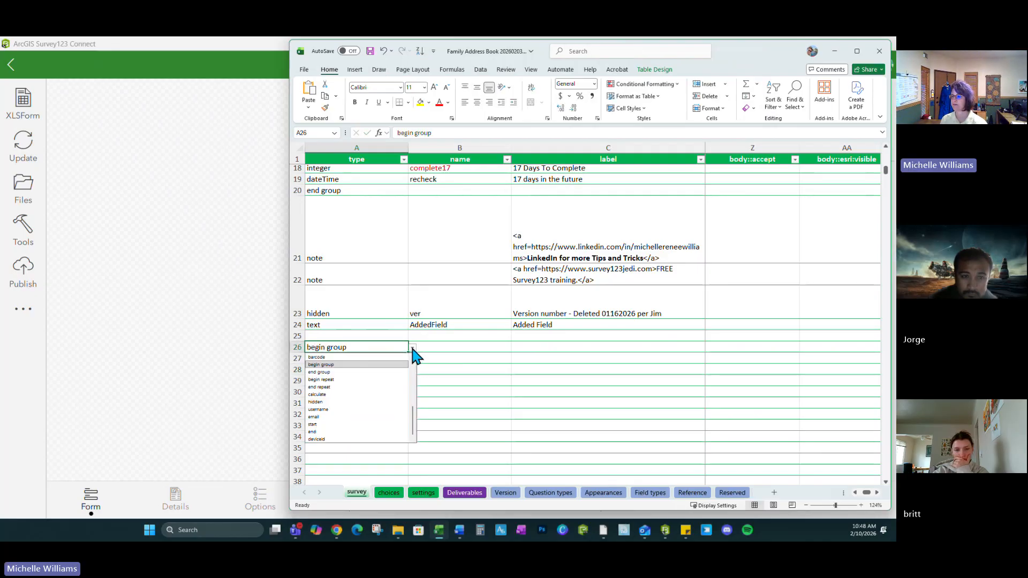
{"action": "left_click", "coordinate": [330, 381]}
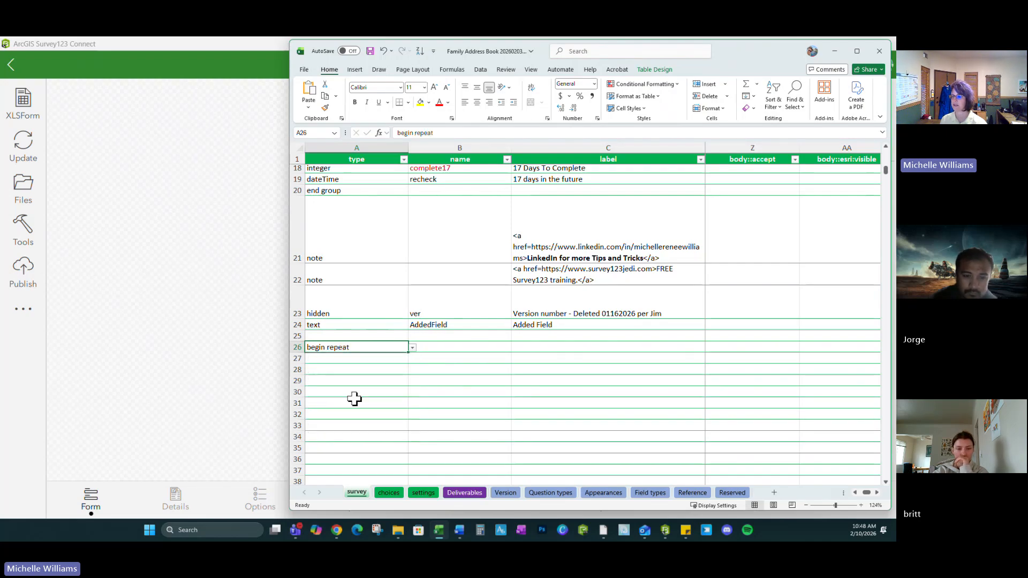
Set the question type in row 31 of the survey sheet to end repeat.
{"action": "left_click", "coordinate": [322, 403]}
{"action": "left_click", "coordinate": [413, 403]}
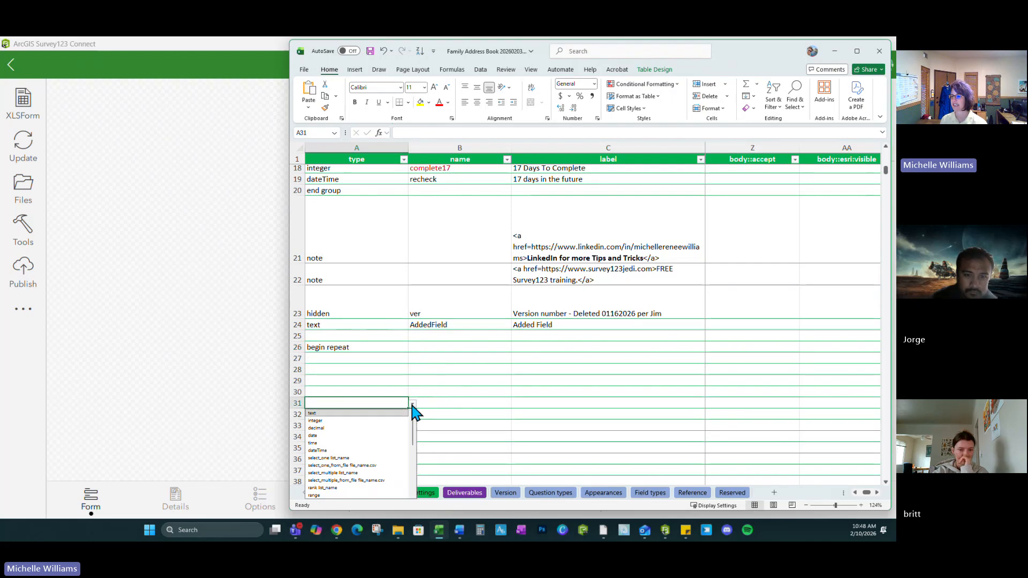
{"action": "type", "text": "end"}
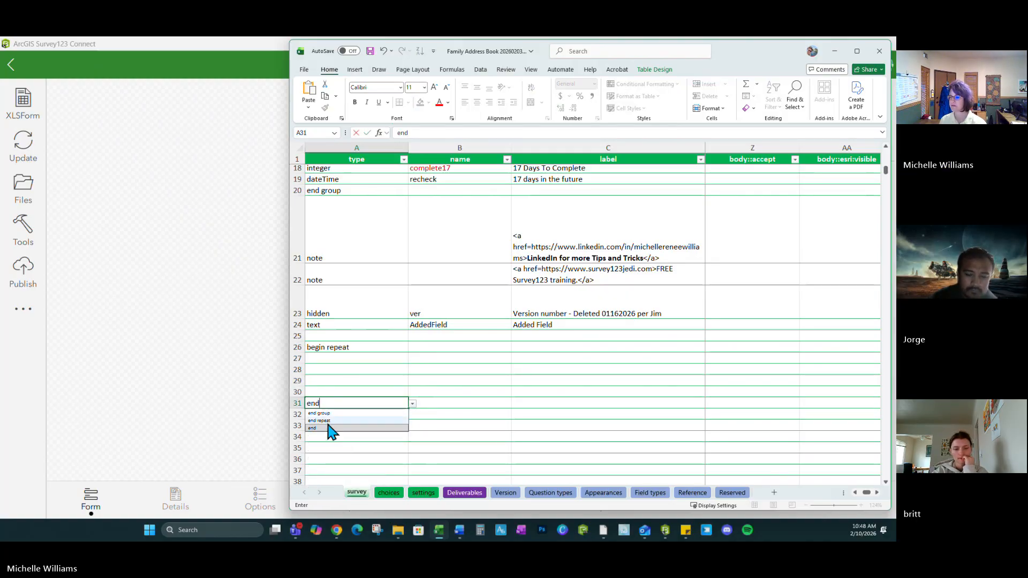
{"action": "left_click", "coordinate": [321, 421]}
Enter the labels family menber, photo and fav items in rows 27 to 29, inside the repeat.
{"action": "left_click", "coordinate": [335, 358]}
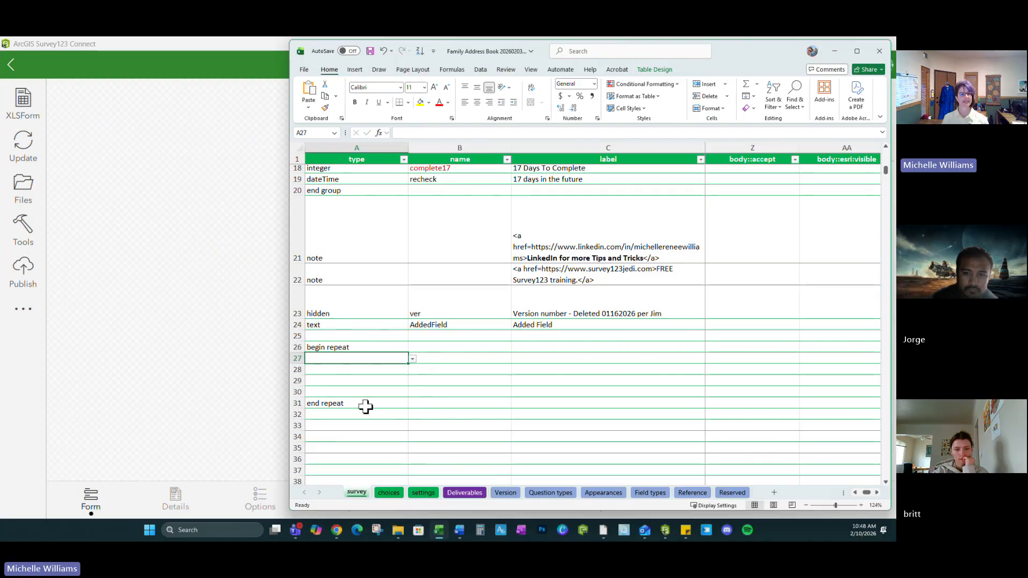
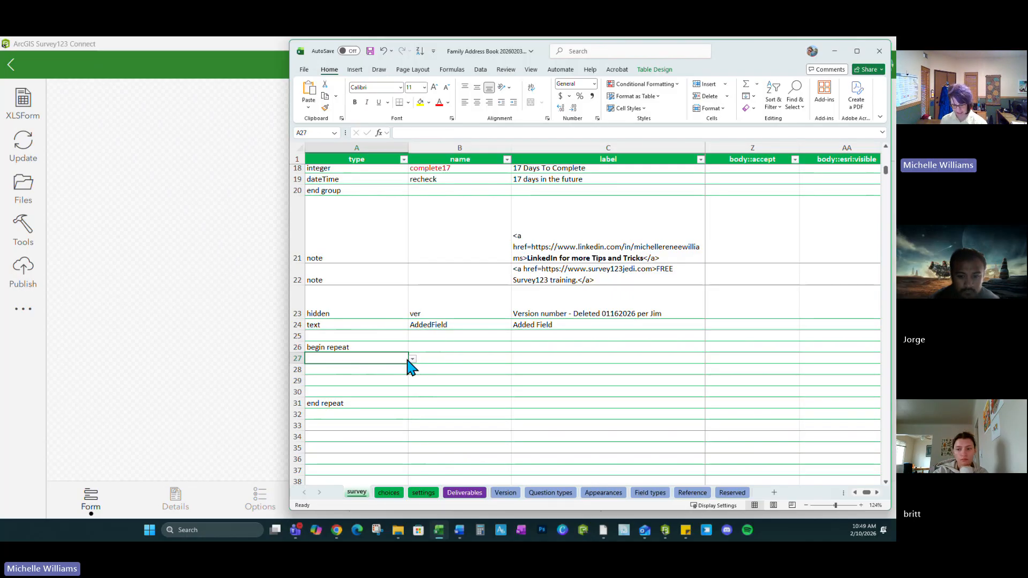
{"action": "left_click", "coordinate": [545, 356]}
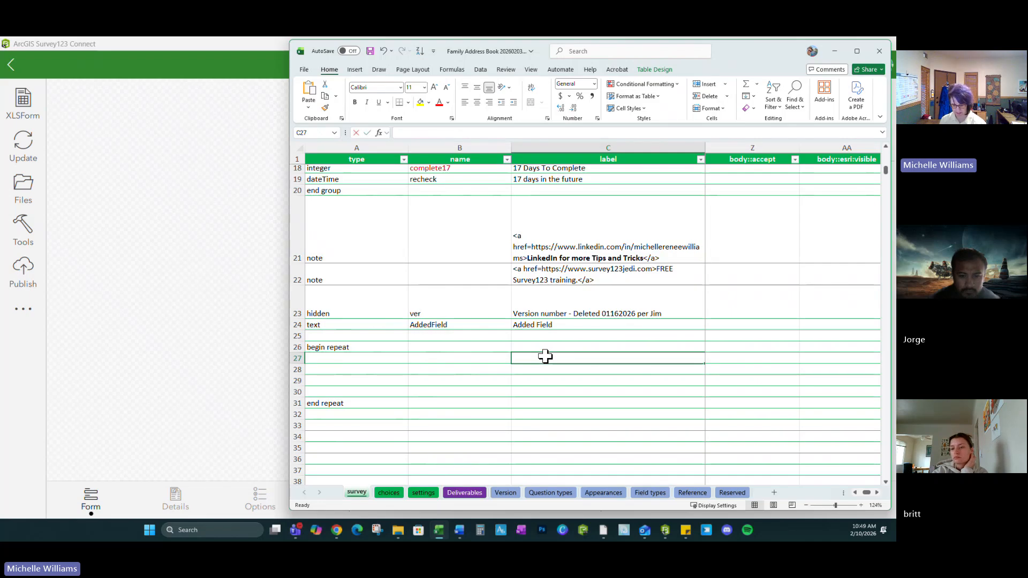
{"action": "type", "text": "family men"}
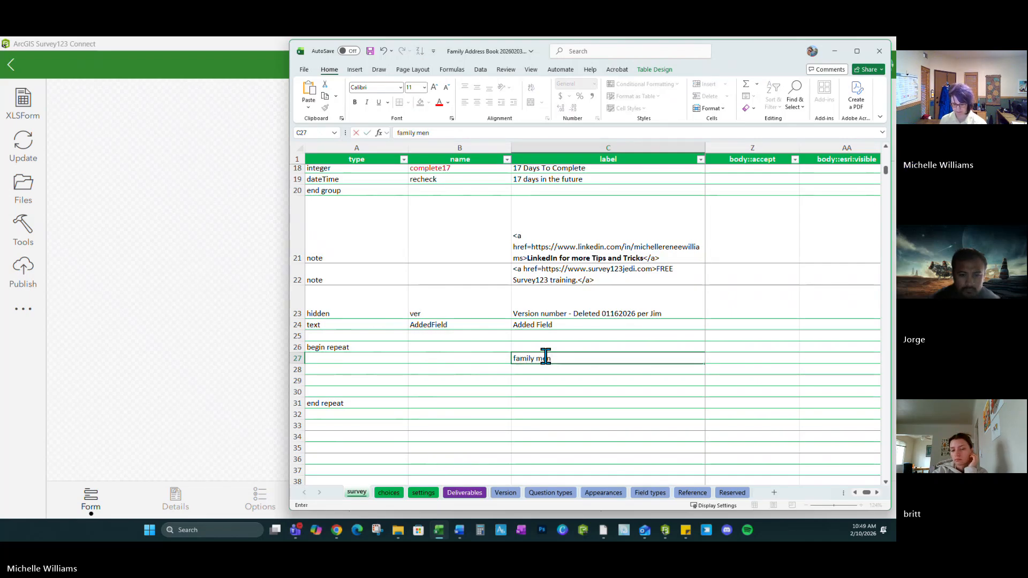
{"action": "type", "text": "mber"}
{"action": "key", "text": "Return"}
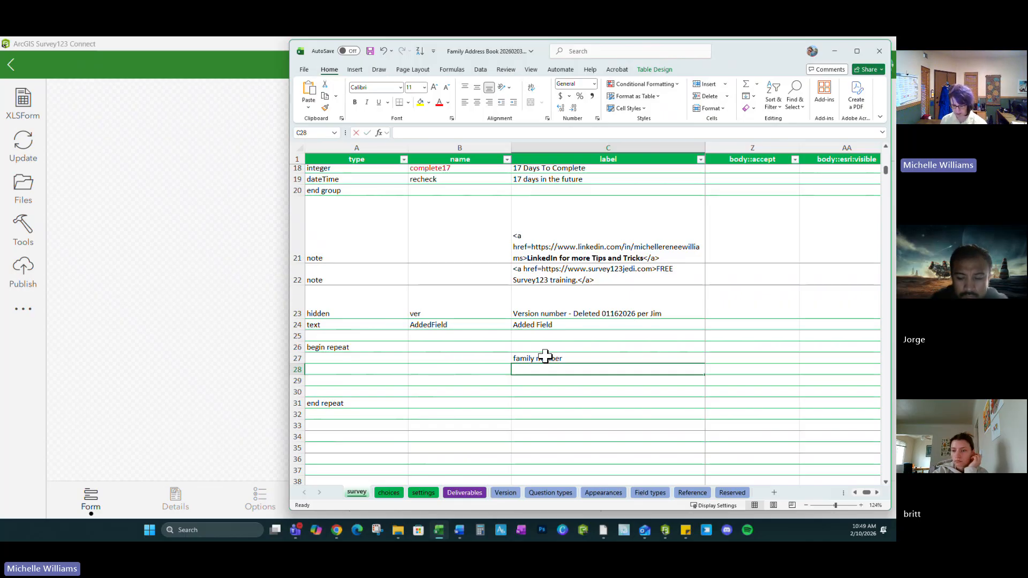
{"action": "type", "text": "photo"}
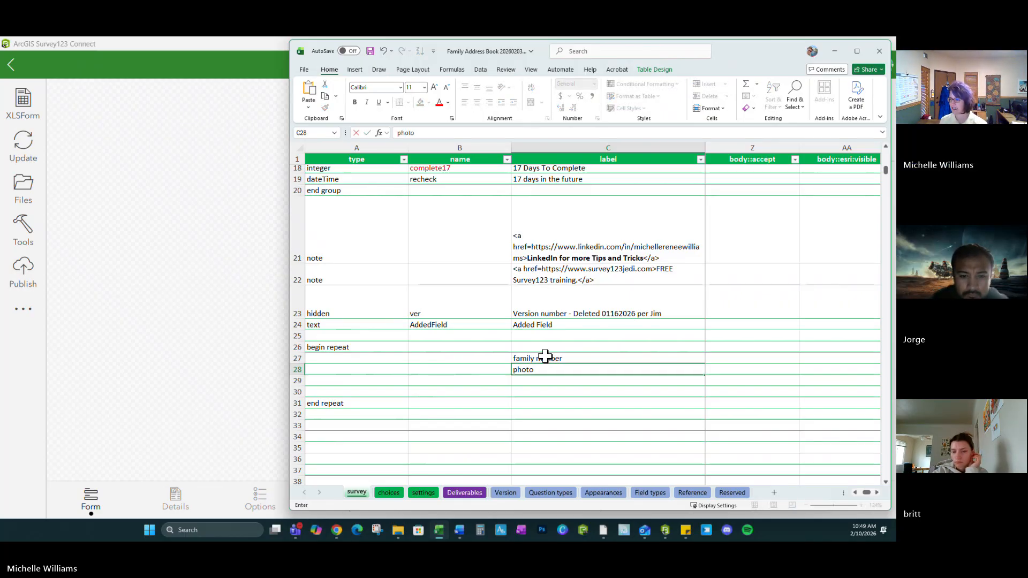
{"action": "key", "text": "Return"}
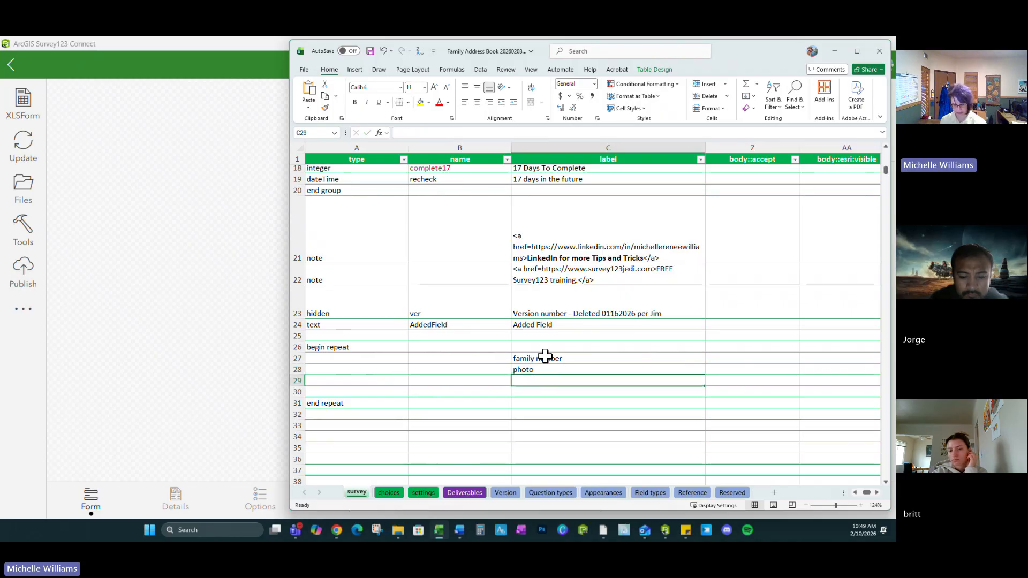
{"action": "type", "text": "fa"}
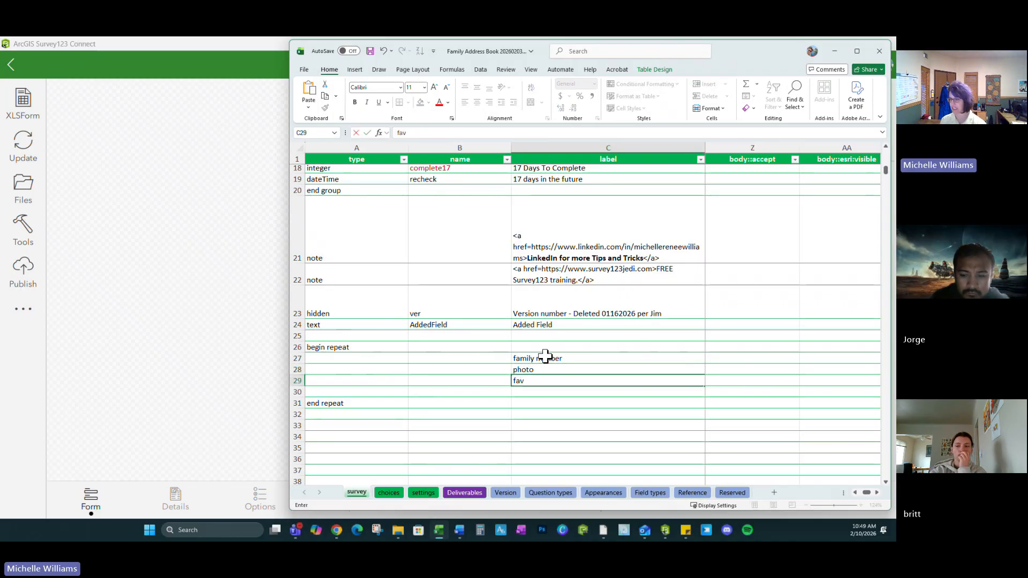
{"action": "type", "text": "v items"}
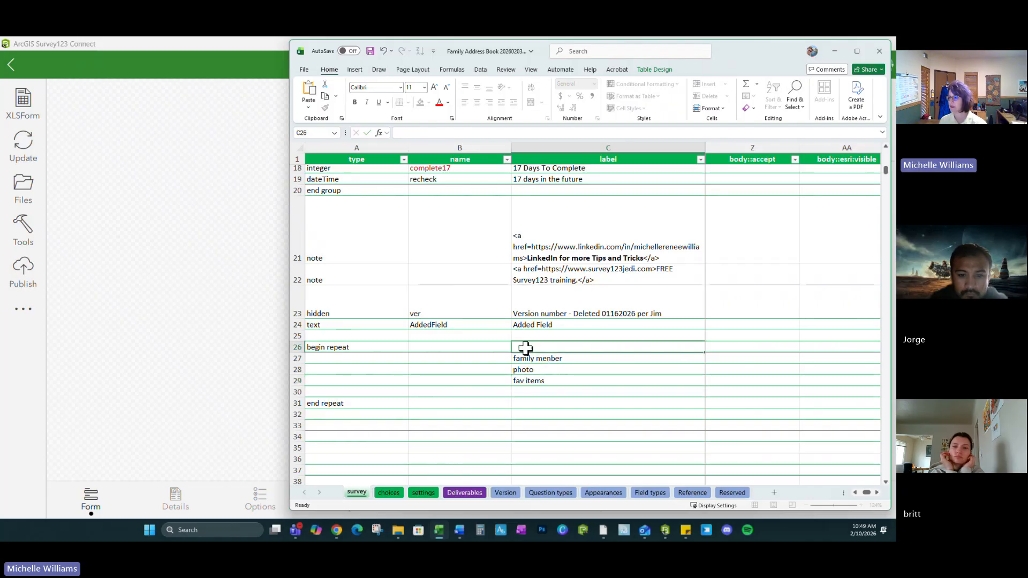
Name the repeat in row 26 familymember and give it the label Family.
{"action": "left_click", "coordinate": [530, 347]}
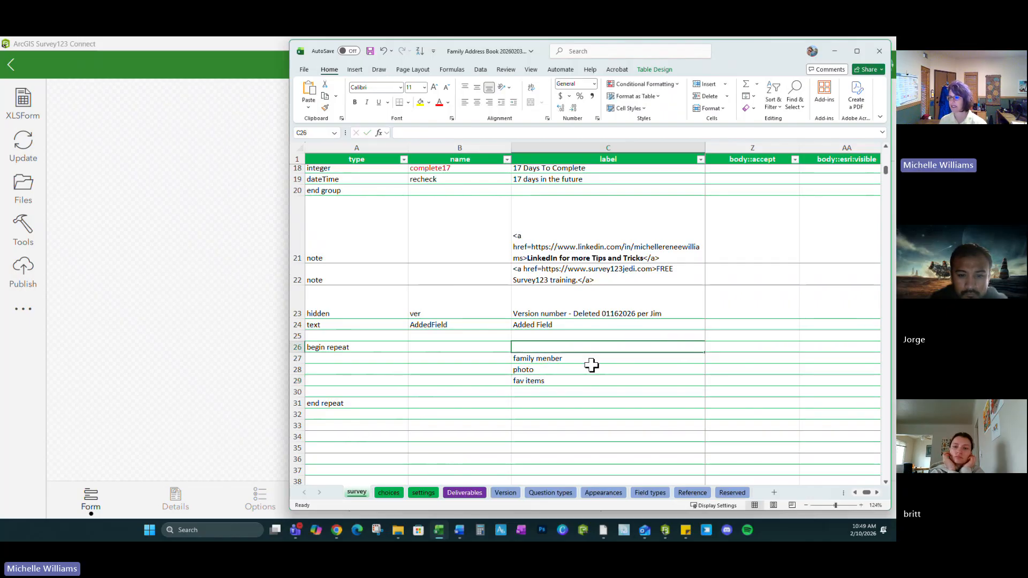
{"action": "left_click", "coordinate": [448, 346]}
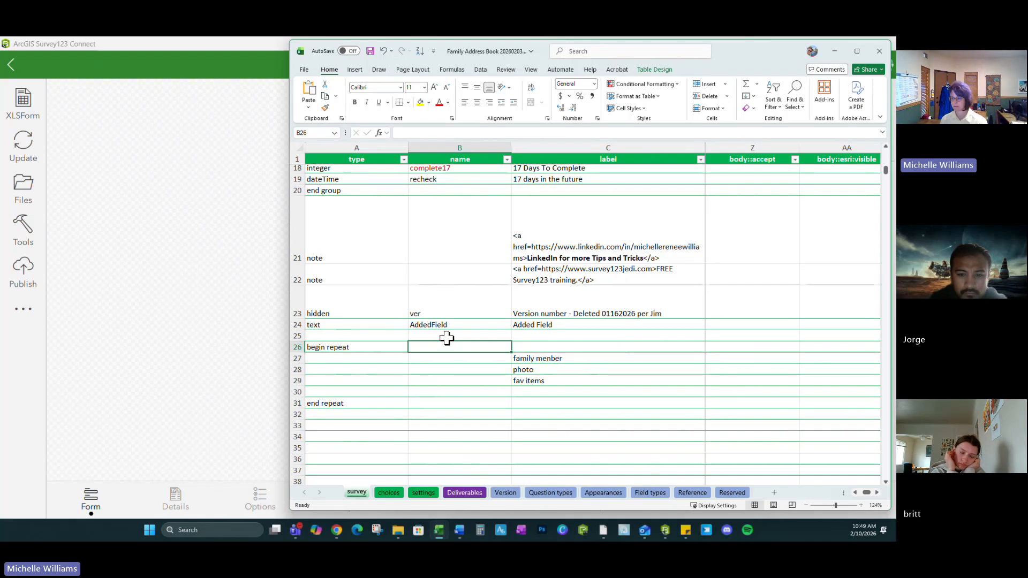
{"action": "type", "text": "F"}
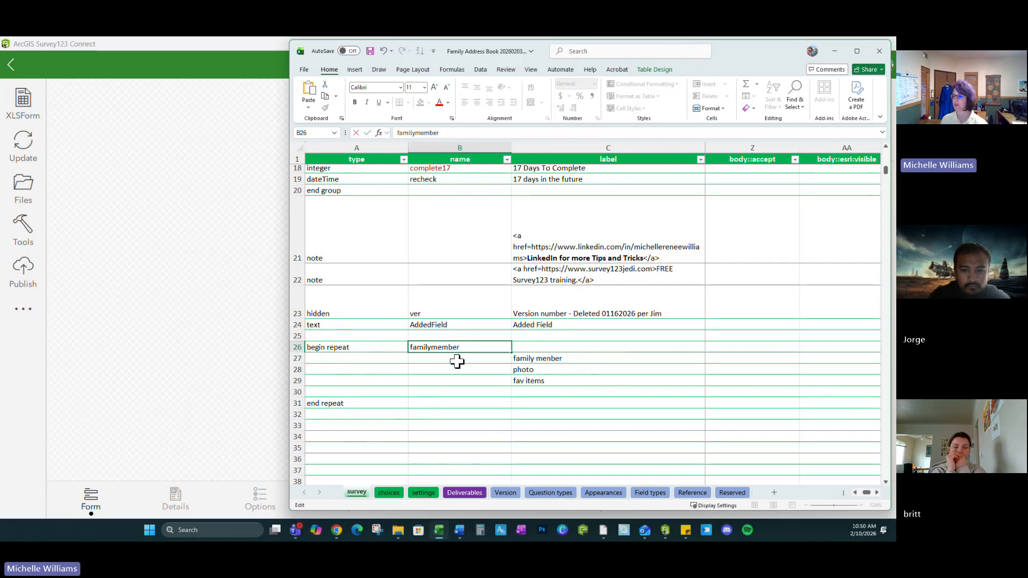
{"action": "left_click", "coordinate": [528, 347]}
{"action": "type", "text": "Famly"}
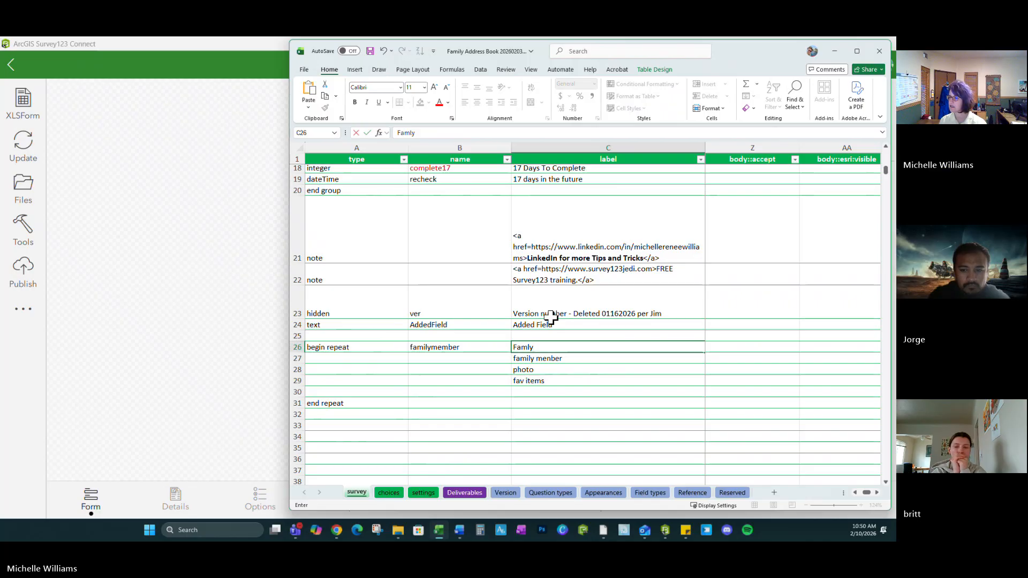
{"action": "key", "text": "Left"}
{"action": "key", "text": "Left"}
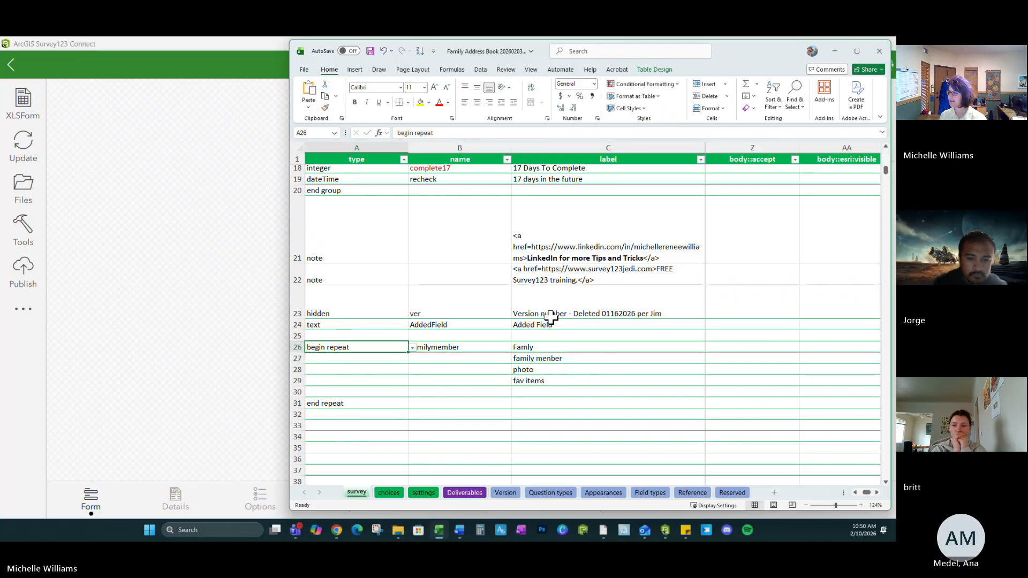
{"action": "type", "text": "0"}
{"action": "key", "text": "Right"}
{"action": "double_click", "coordinate": [527, 349]}
{"action": "type", "text": "i"}
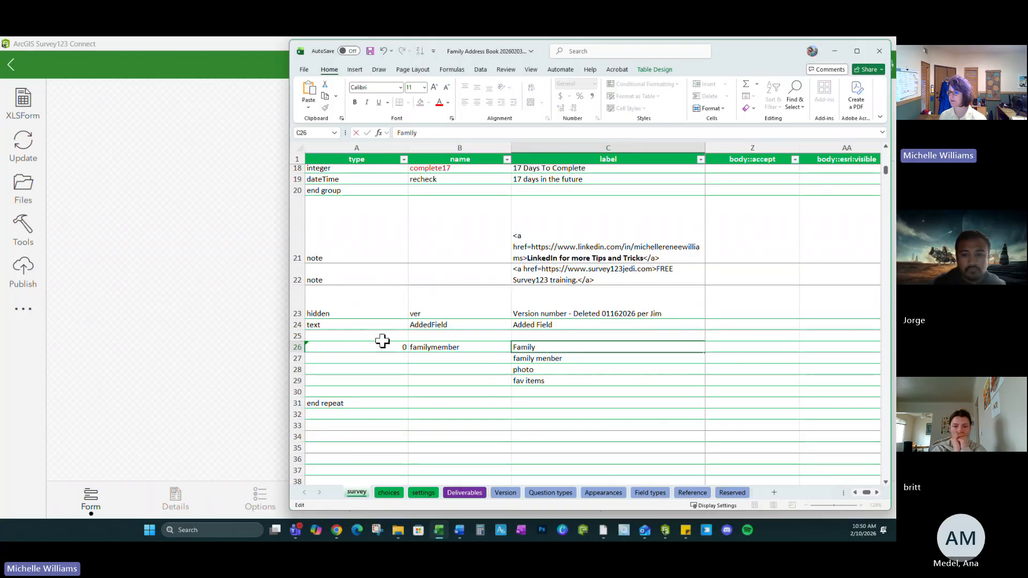
Correct the type of the familymember row above the three new questions to begin repeat.
{"action": "left_click", "coordinate": [382, 346]}
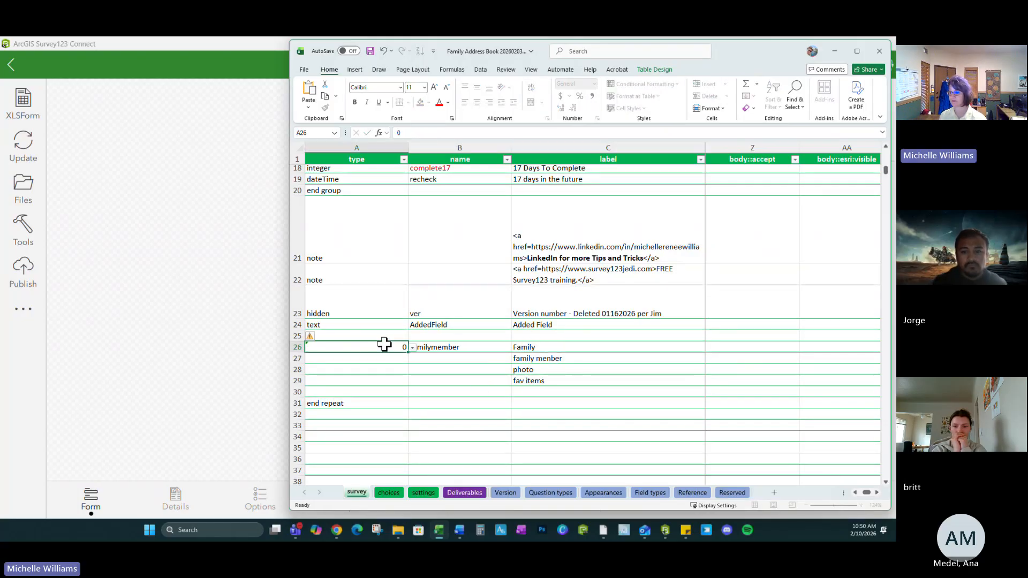
{"action": "left_click", "coordinate": [412, 347]}
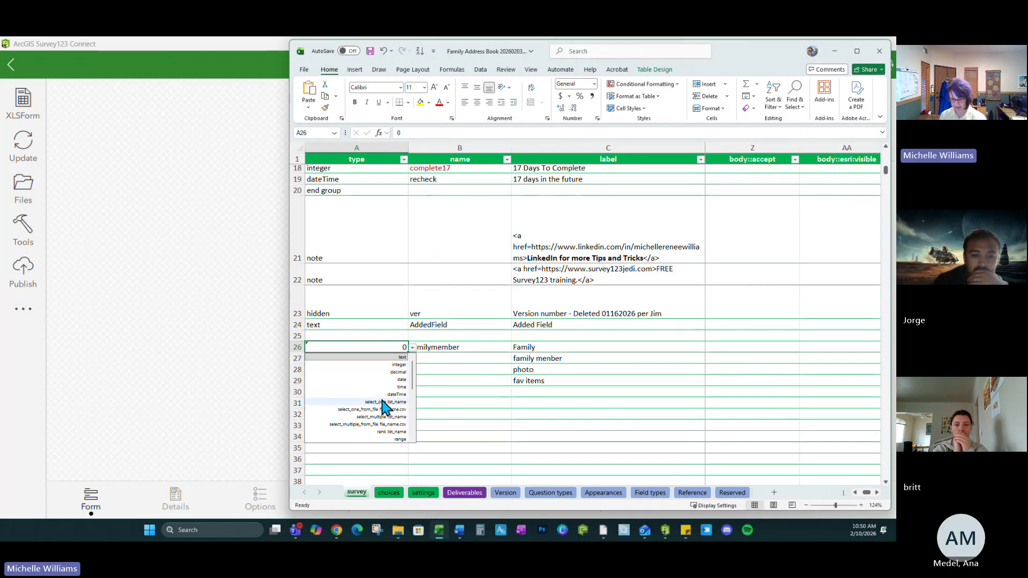
{"action": "type", "text": "end"}
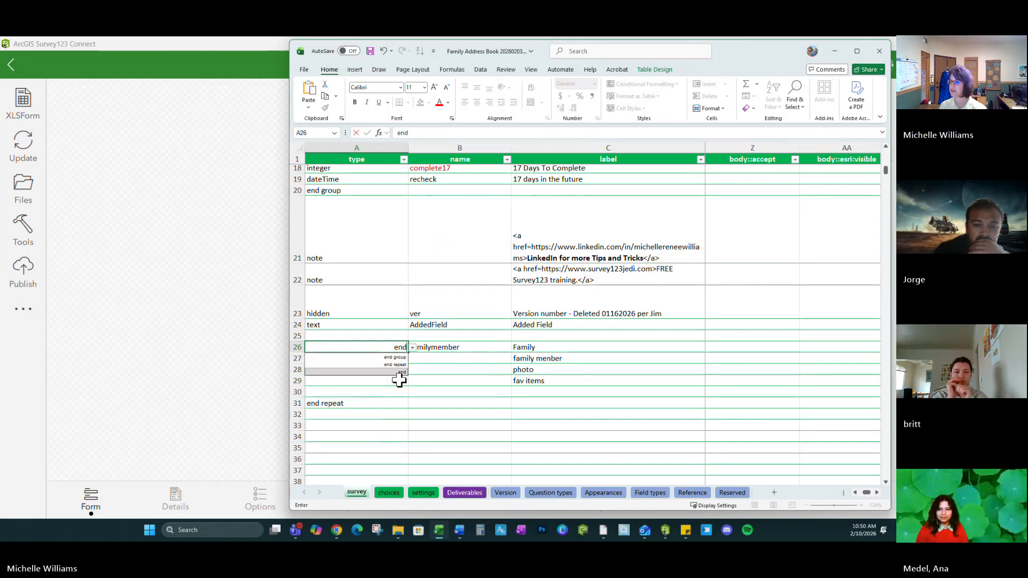
{"action": "left_click", "coordinate": [400, 365]}
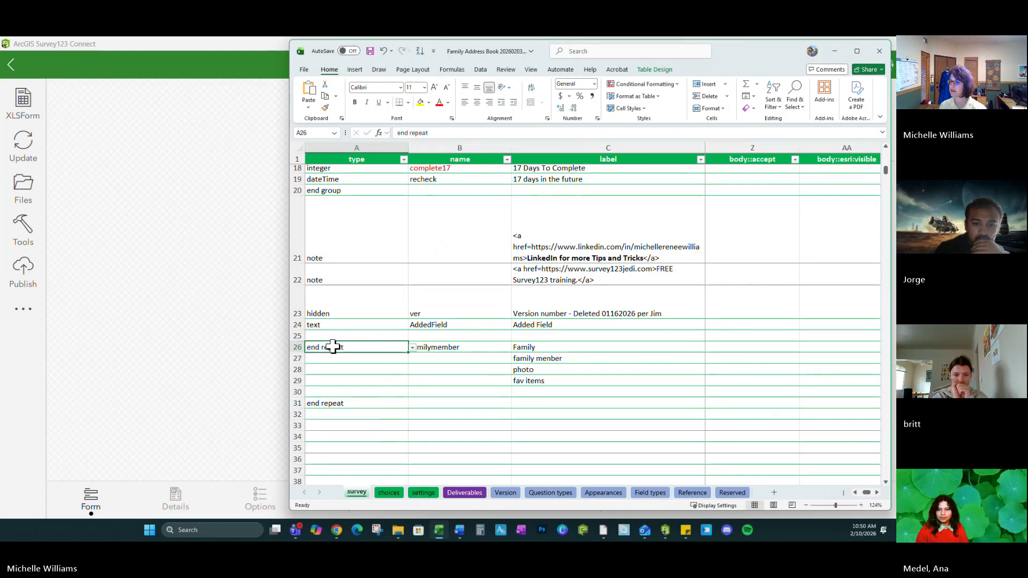
{"action": "key", "text": "shift+space"}
{"action": "left_click", "coordinate": [412, 348]}
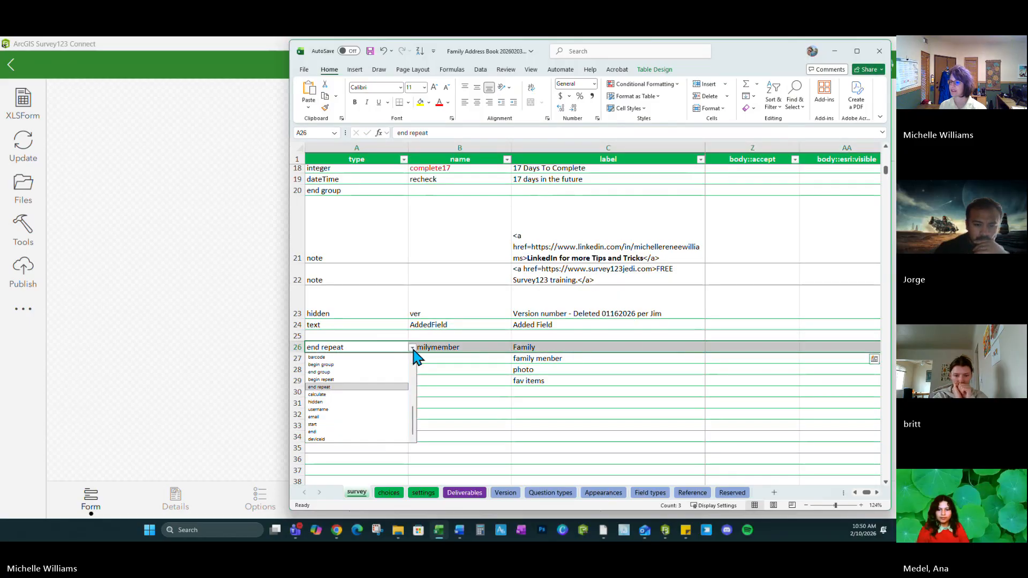
{"action": "left_click", "coordinate": [323, 379]}
{"action": "left_click", "coordinate": [501, 413]}
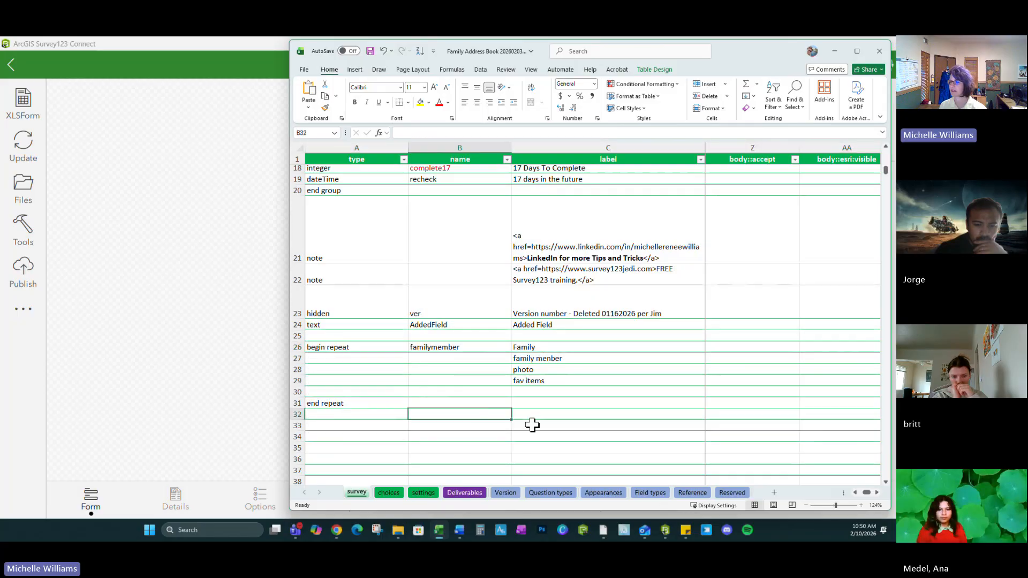
Set the question types in rows 27 to 29 to text, image and text.
{"action": "left_click", "coordinate": [375, 358]}
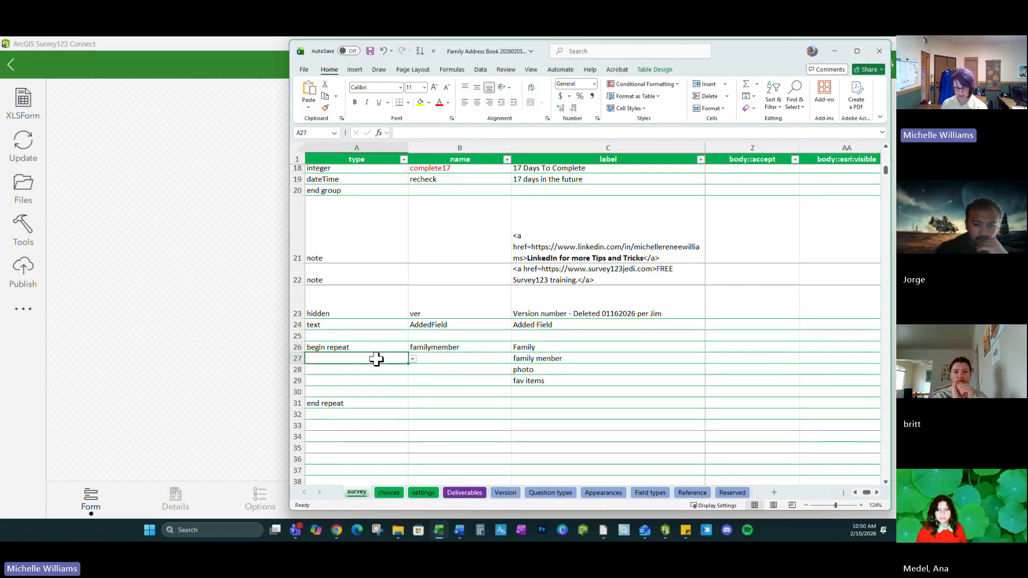
{"action": "type", "text": "text"}
{"action": "key", "text": "Return"}
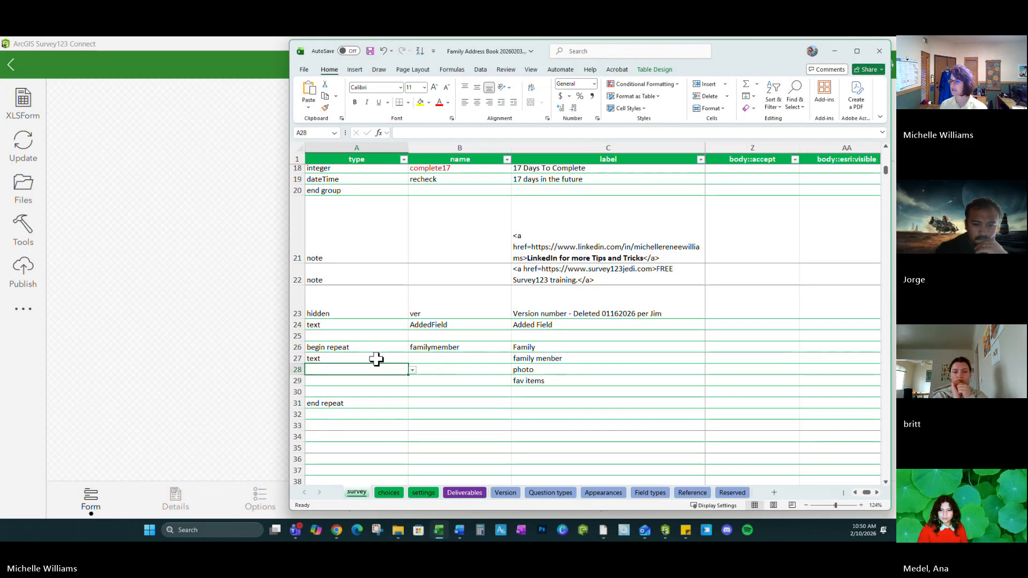
{"action": "type", "text": "image"}
{"action": "key", "text": "Return"}
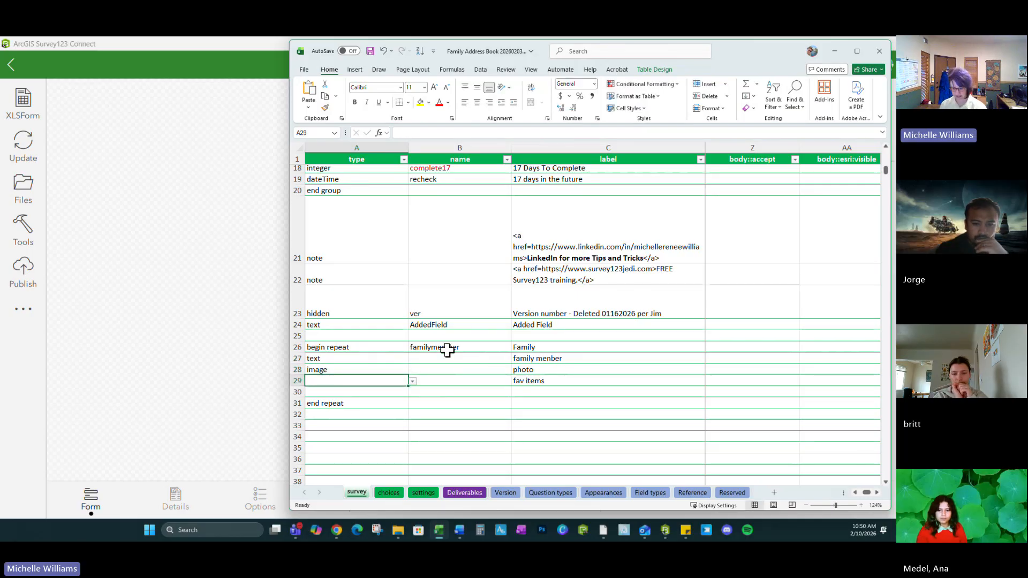
{"action": "type", "text": "tex"}
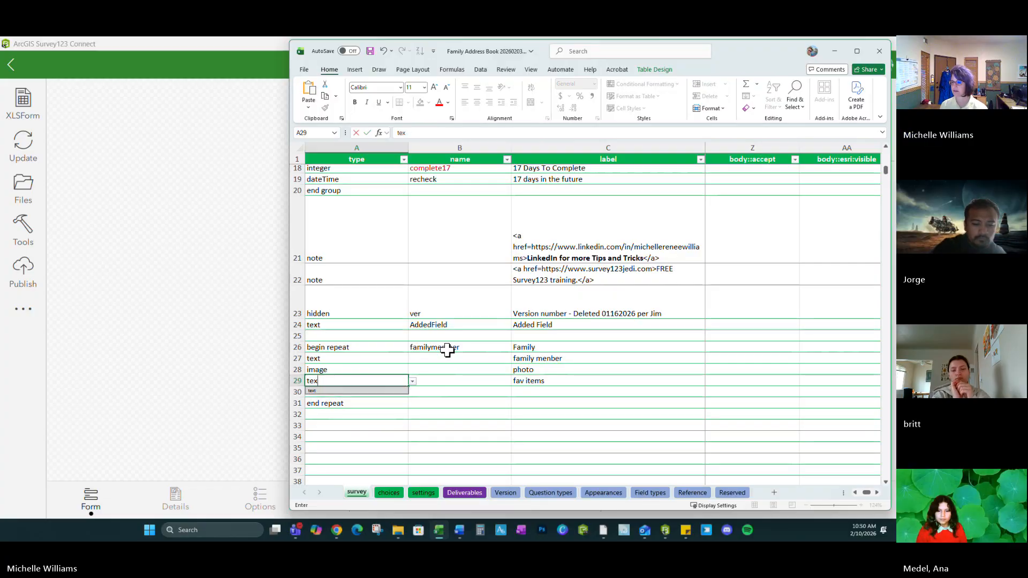
{"action": "type", "text": "t"}
{"action": "key", "text": "Return"}
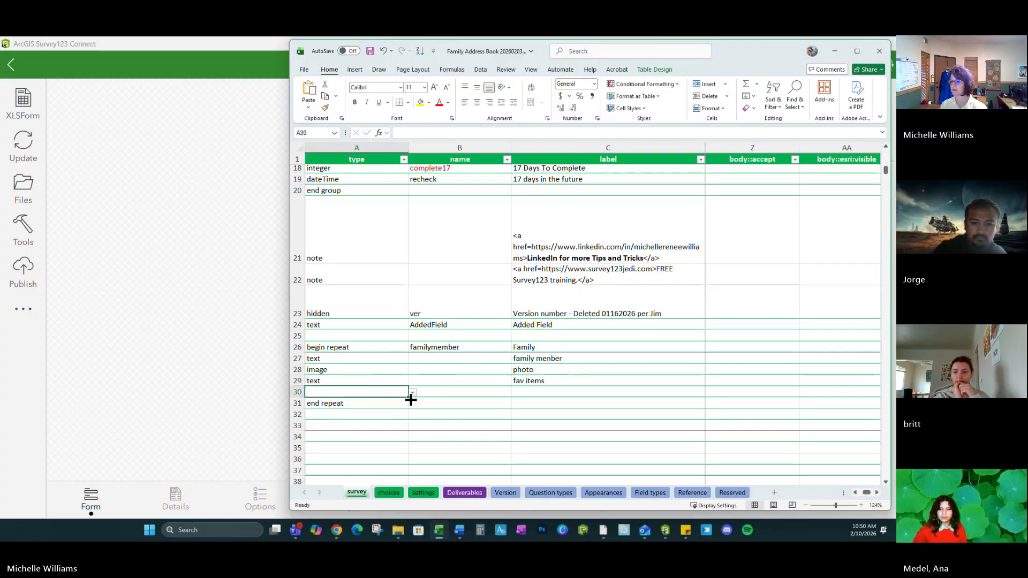
Delete the empty row 30 so that end repeat directly follows the fav items question.
{"action": "left_click", "coordinate": [299, 394]}
{"action": "right_click", "coordinate": [299, 393]}
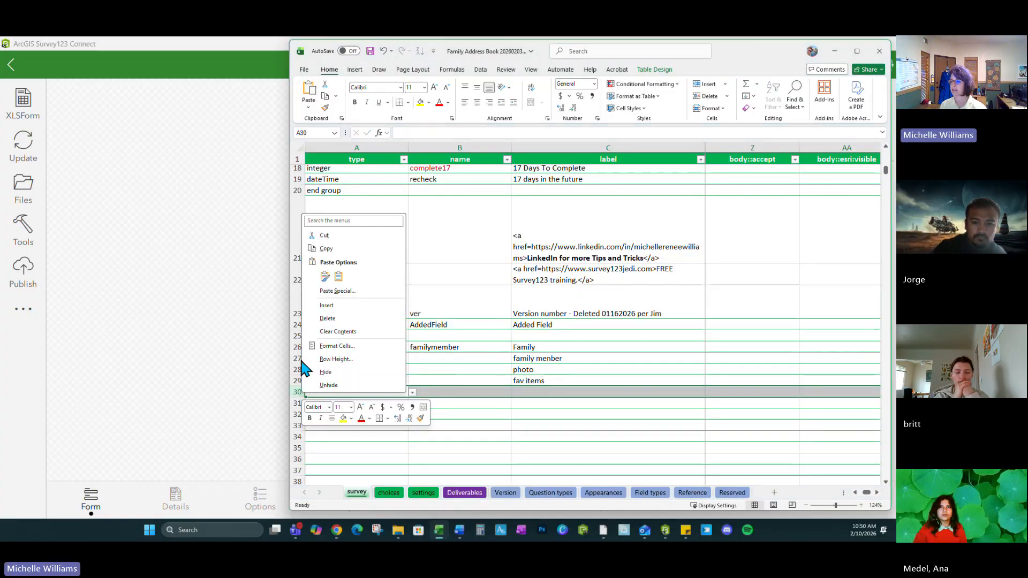
{"action": "left_click", "coordinate": [328, 319]}
{"action": "left_click", "coordinate": [573, 359]}
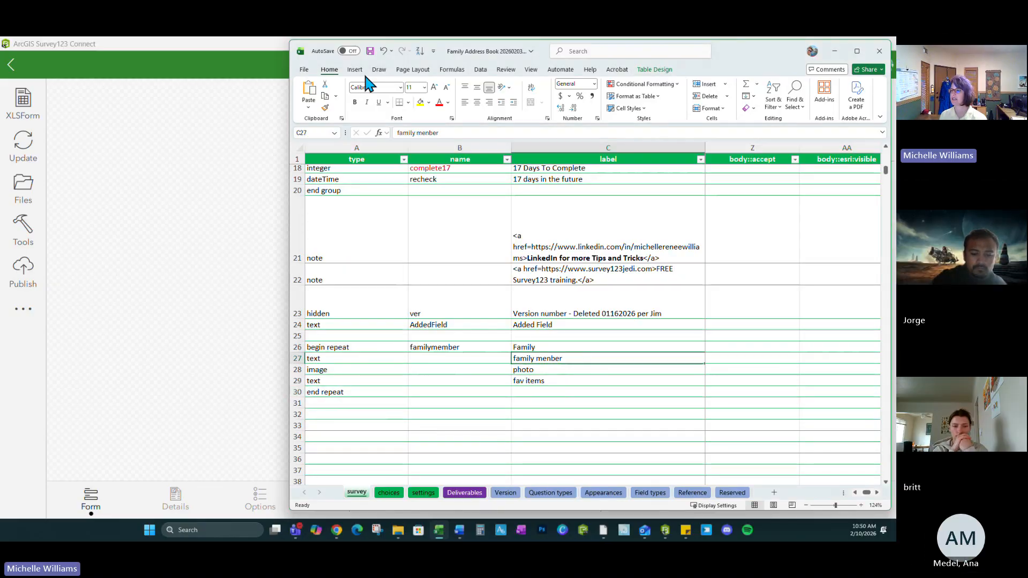
Save the XLSForm and shrink the Survey123 Connect window to sit beside the spreadsheet.
{"action": "left_click", "coordinate": [370, 50]}
{"action": "left_click", "coordinate": [117, 103]}
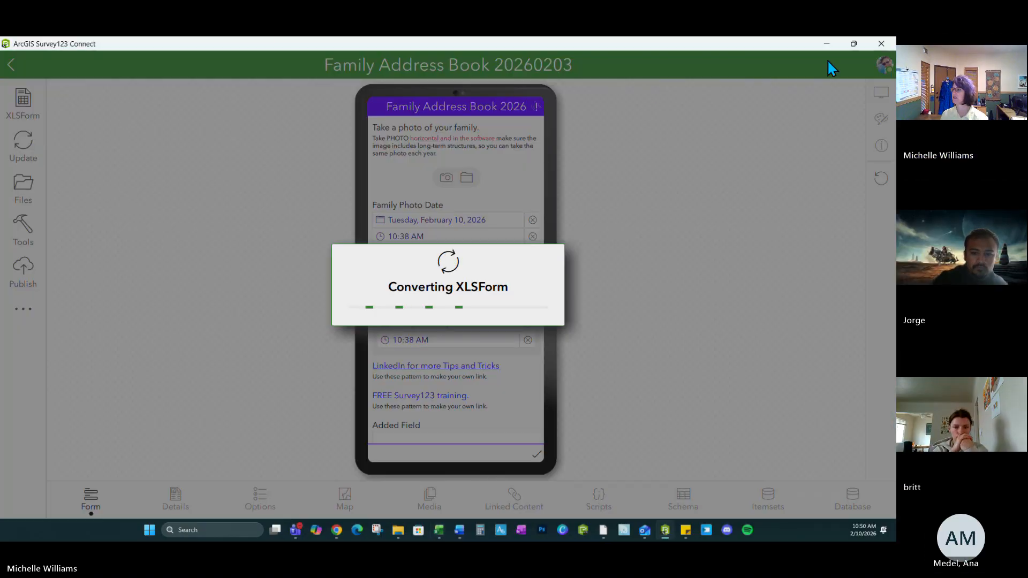
{"action": "left_click", "coordinate": [856, 44]}
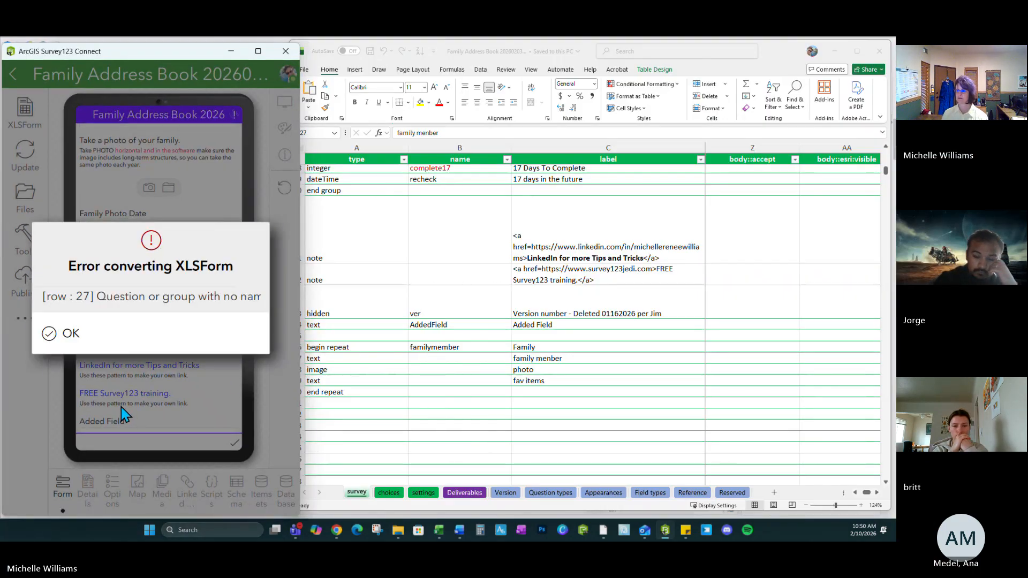
{"action": "left_click", "coordinate": [385, 364]}
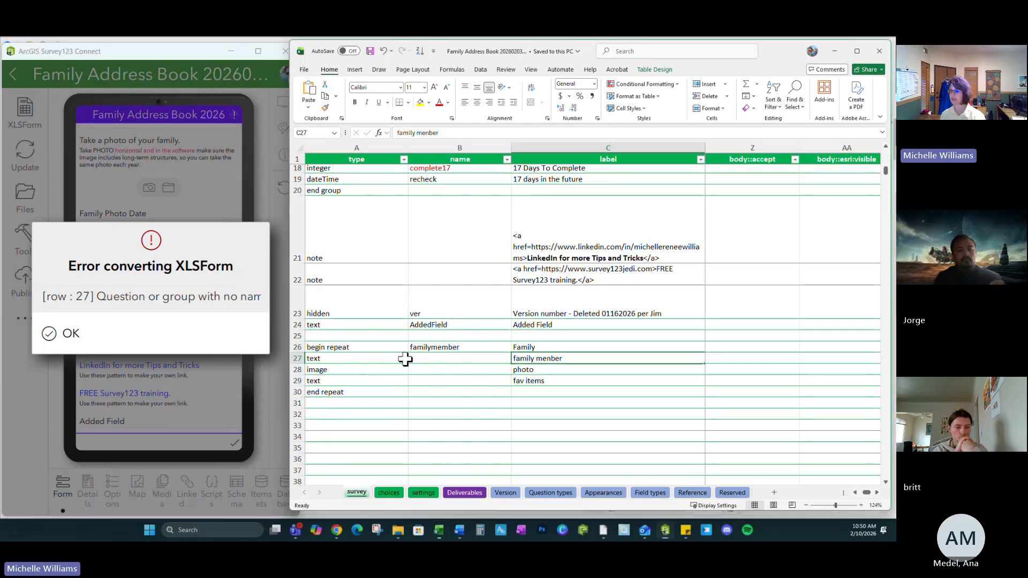
Name the question in row 27 fam and correct its label to family member.
{"action": "left_click", "coordinate": [456, 359]}
{"action": "type", "text": "fam"}
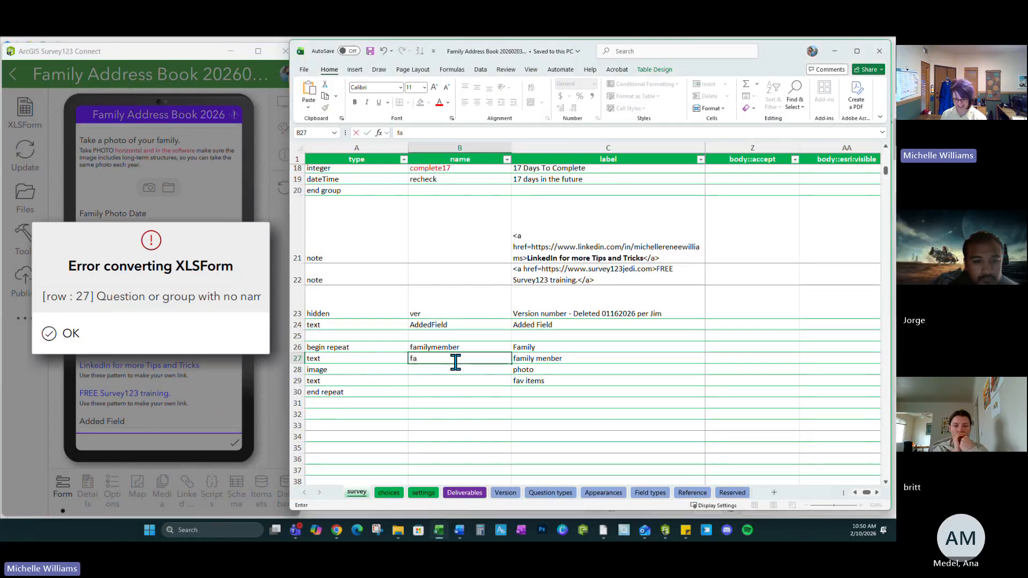
{"action": "left_click", "coordinate": [532, 362]}
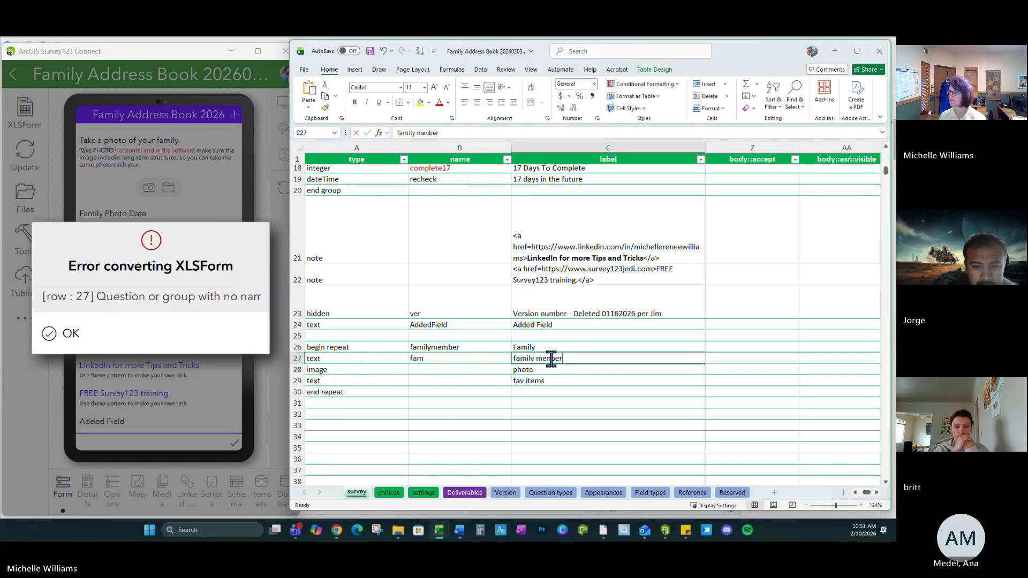
{"action": "double_click", "coordinate": [551, 360]}
Copy the labels of rows 27 to 29 into the name cells of the same rows.
{"action": "left_click", "coordinate": [557, 377]}
{"action": "left_click_drag", "start_coordinate": [555, 357], "coordinate": [555, 380]}
{"action": "key", "text": "ctrl+c"}
{"action": "left_click", "coordinate": [431, 359]}
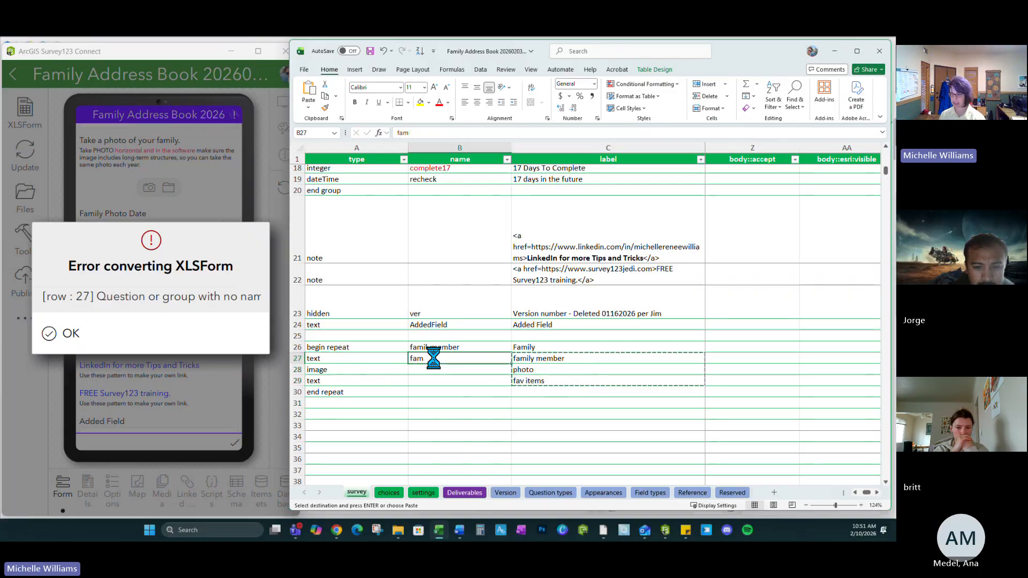
{"action": "key", "text": "ctrl+v"}
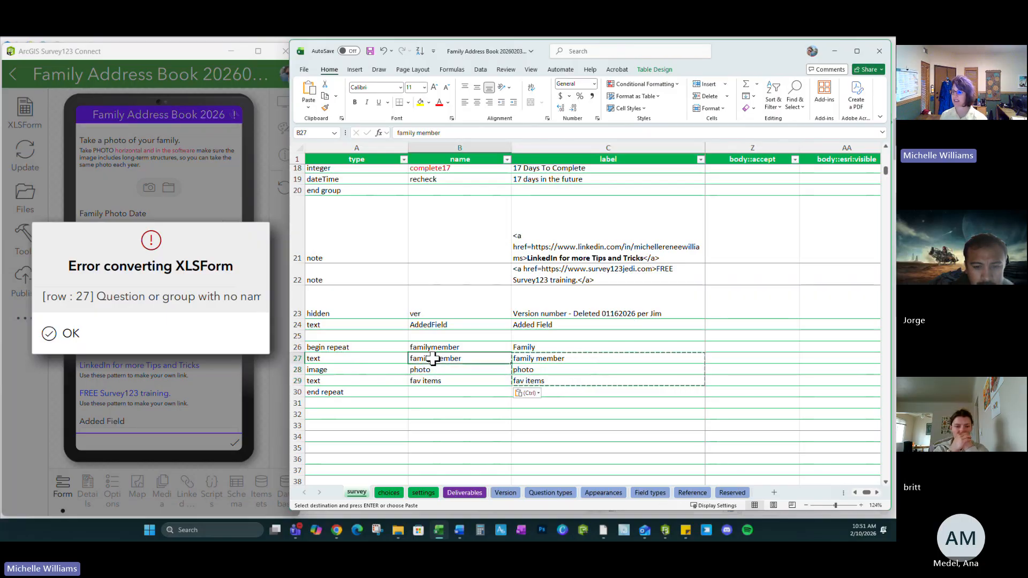
Remove the spaces from the names in rows 27 and 29 so they read familyMember and favItems.
{"action": "double_click", "coordinate": [433, 359]}
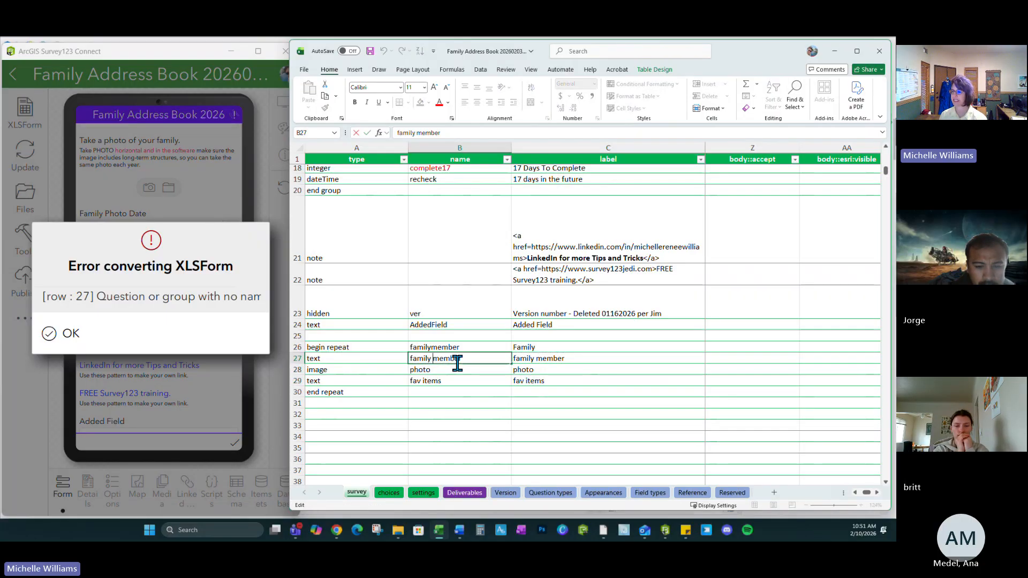
{"action": "double_click", "coordinate": [424, 381]}
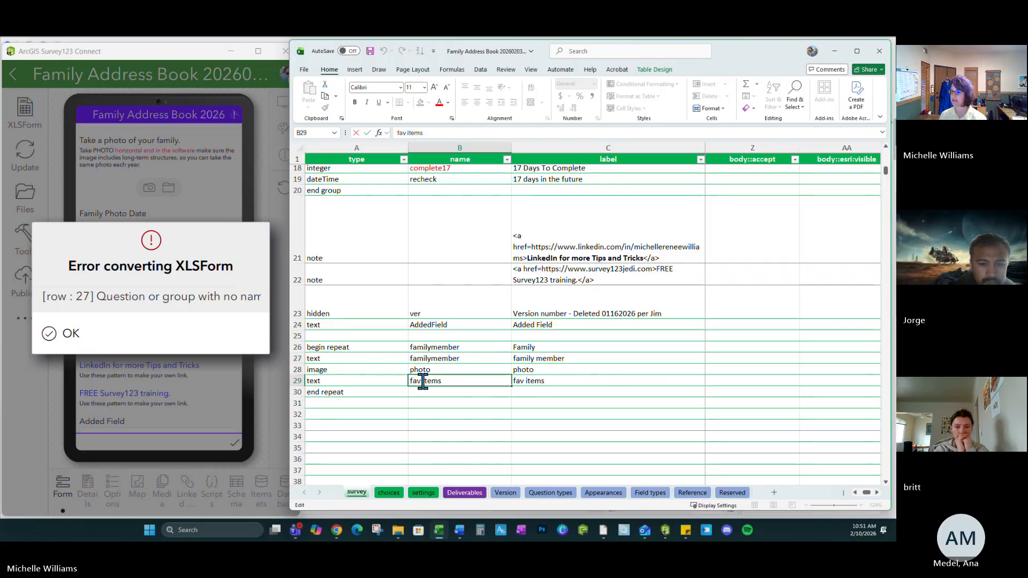
{"action": "key", "text": "BackSpace"}
{"action": "key", "text": "BackSpace"}
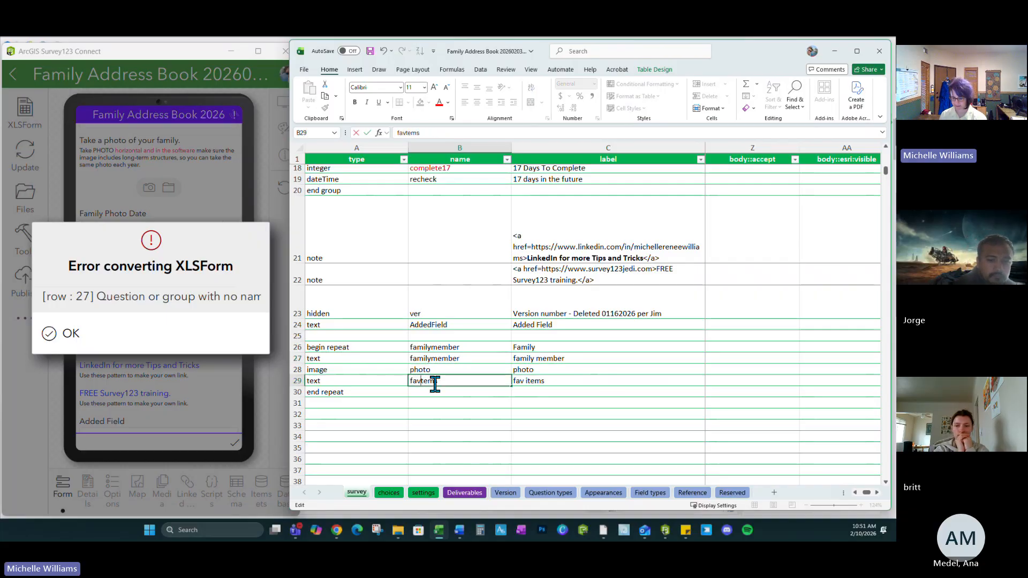
{"action": "type", "text": "I"}
{"action": "left_click", "coordinate": [432, 358]}
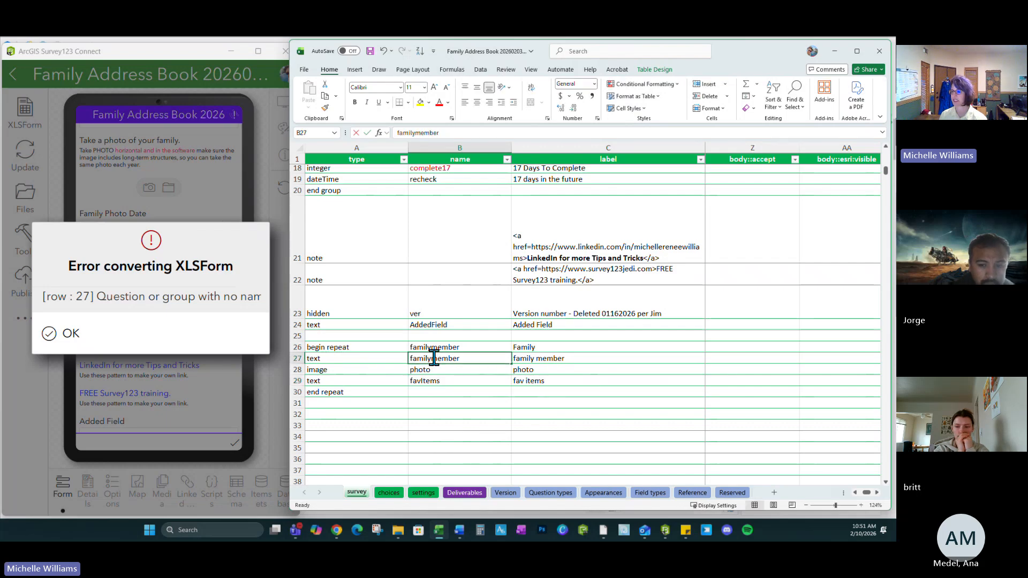
{"action": "type", "text": "M"}
{"action": "left_click", "coordinate": [459, 425]}
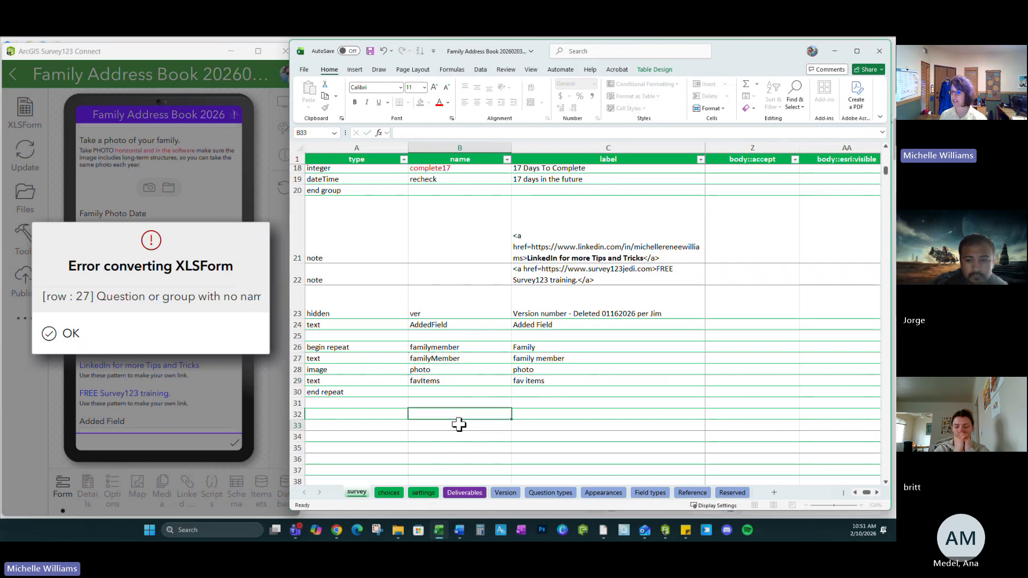
Save the XLSForm to reconvert the survey and inspect the Family repeat at the end of the form preview.
{"action": "left_click", "coordinate": [370, 51]}
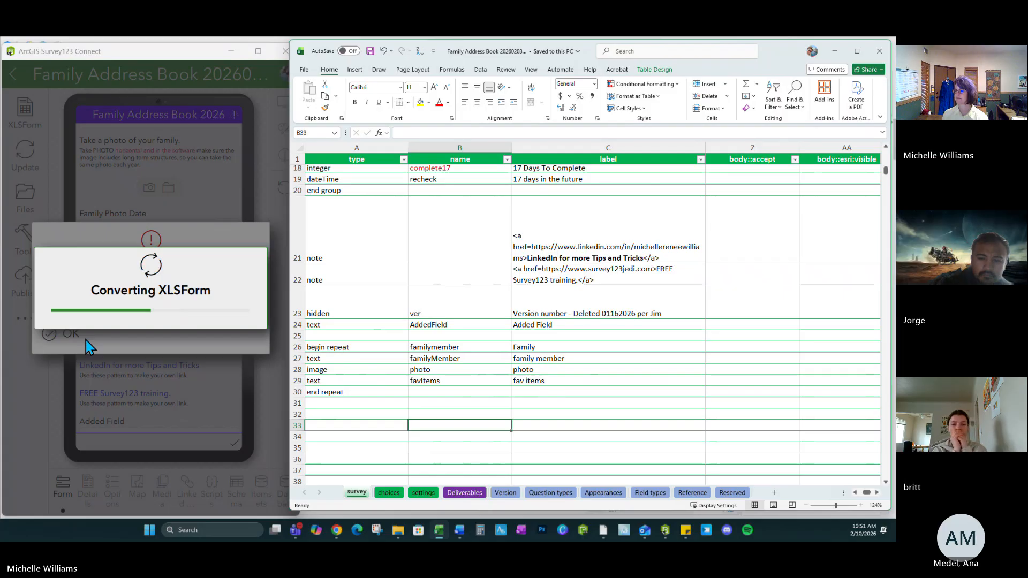
{"action": "left_click", "coordinate": [69, 335]}
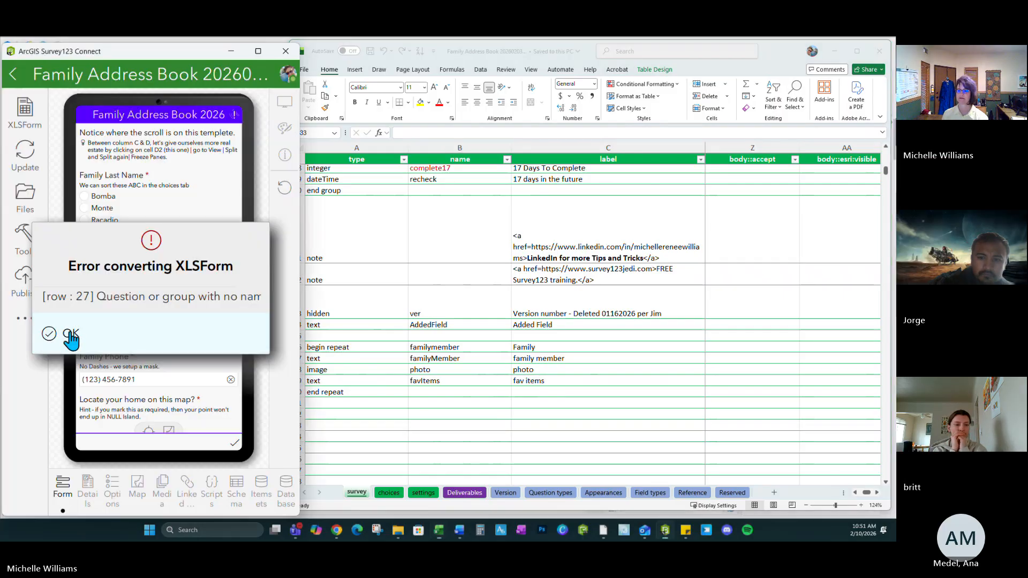
{"action": "scroll", "coordinate": [124, 308], "scroll_direction": "down", "scroll_amount": 10}
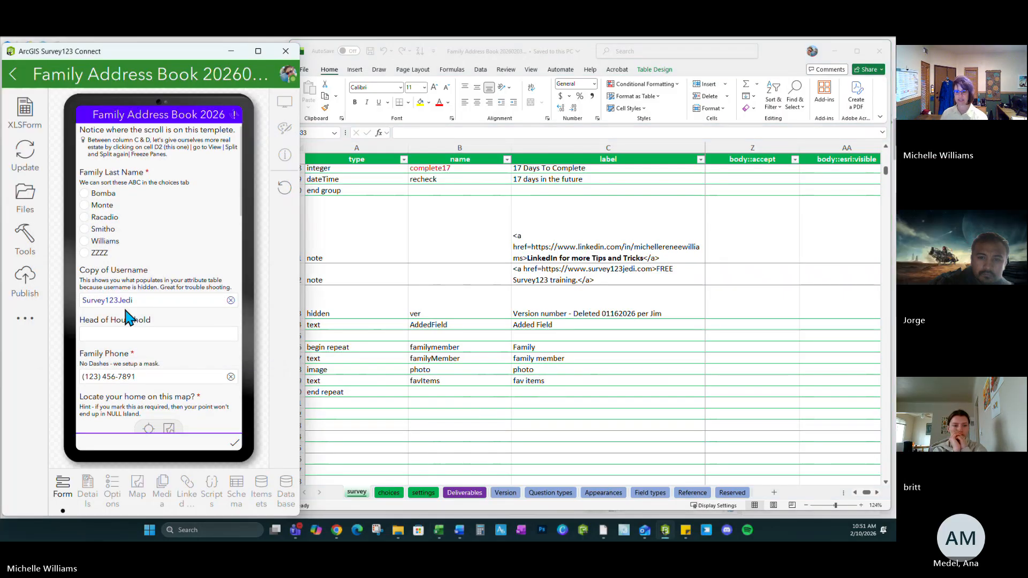
{"action": "scroll", "coordinate": [163, 310], "scroll_direction": "down", "scroll_amount": 3}
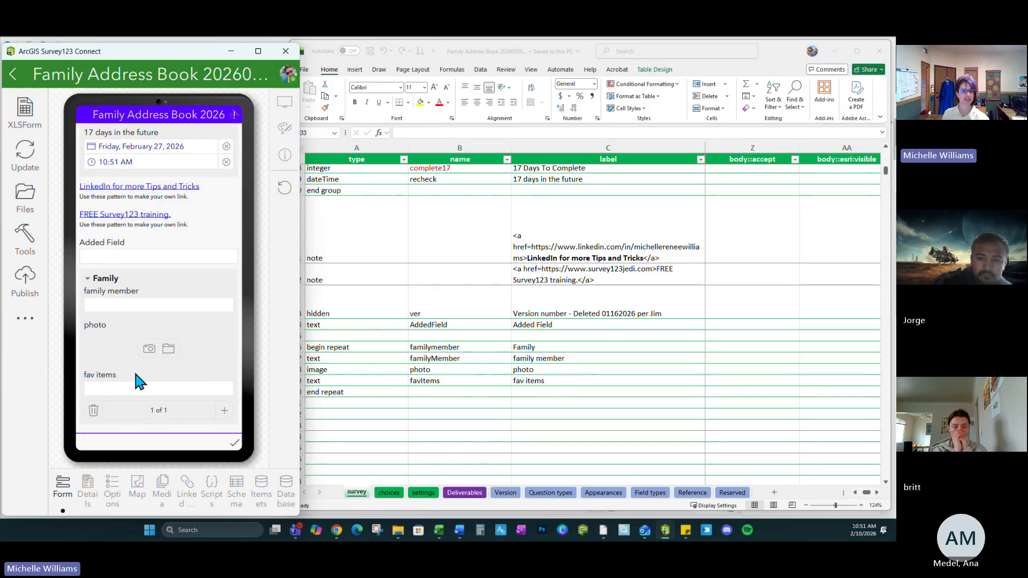
{"action": "left_click", "coordinate": [94, 280]}
{"action": "left_click", "coordinate": [89, 421]}
{"action": "scroll", "coordinate": [158, 377], "scroll_direction": "down", "scroll_amount": 3}
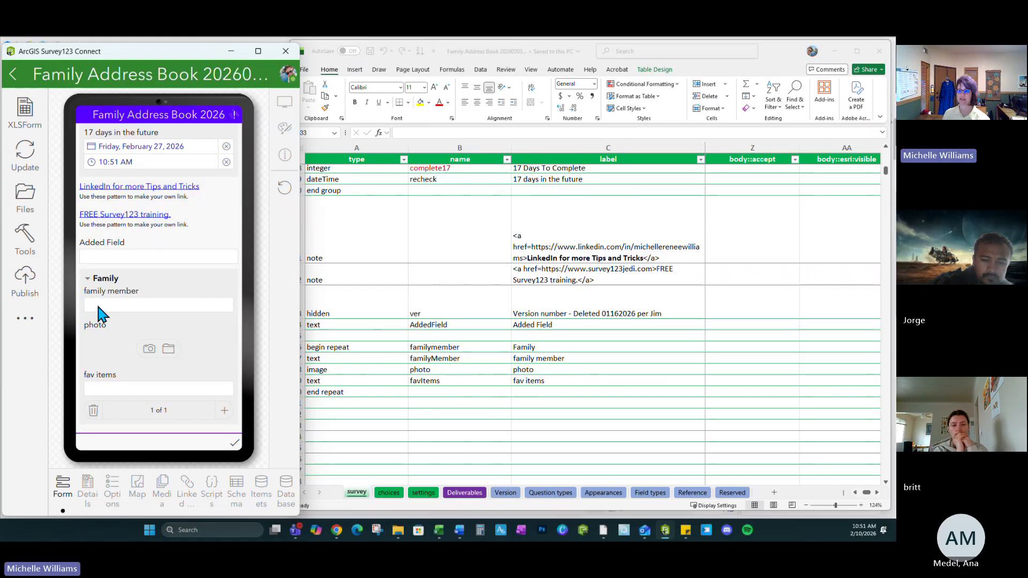
Fill in the family member's name and enter uhysdifousfoiu as the fav items in the previewed Family repeat.
{"action": "left_click", "coordinate": [108, 304]}
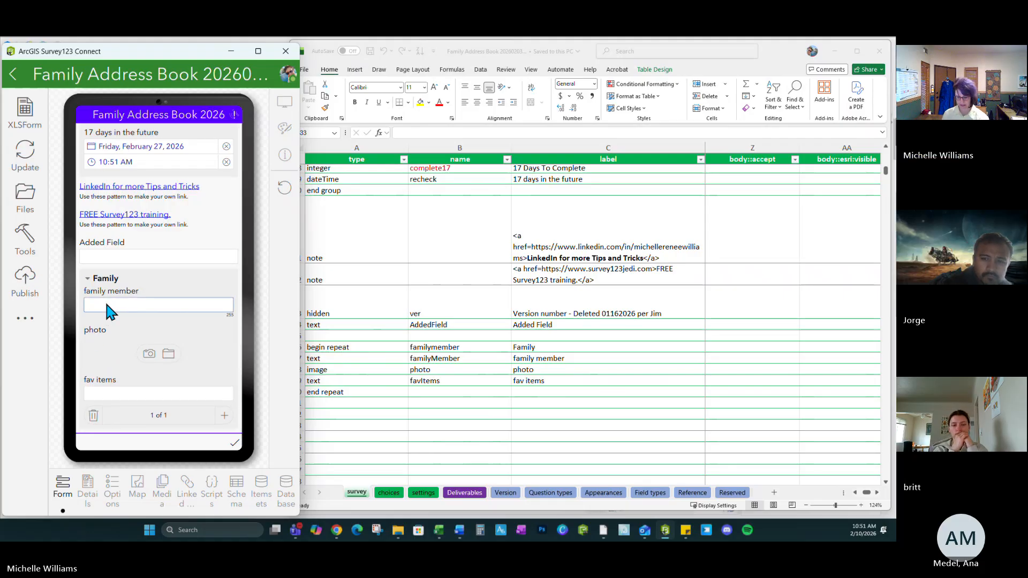
{"action": "type", "text": "Bruce"}
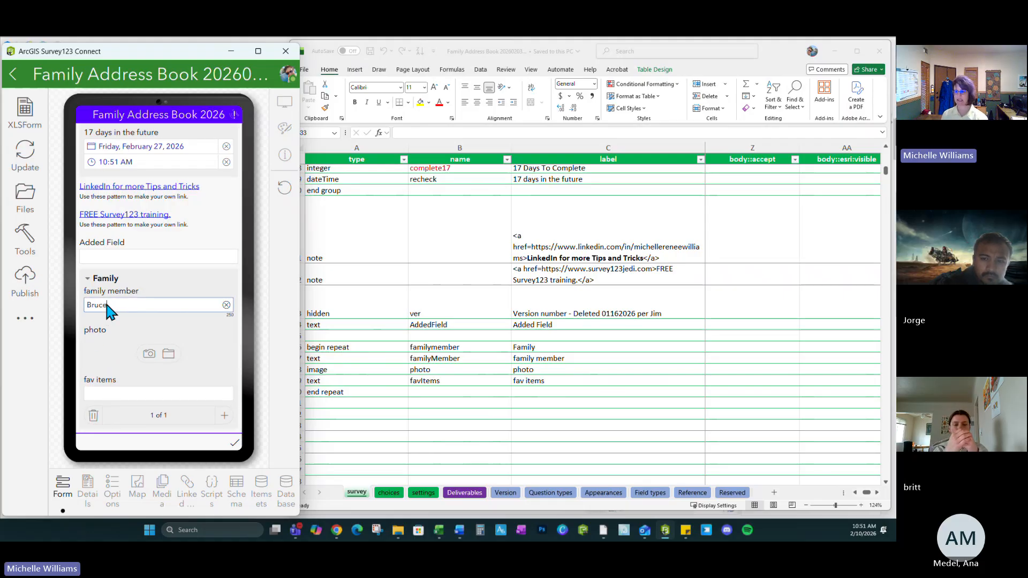
{"action": "left_click", "coordinate": [104, 388]}
{"action": "type", "text": "uhysdifousfoiu"}
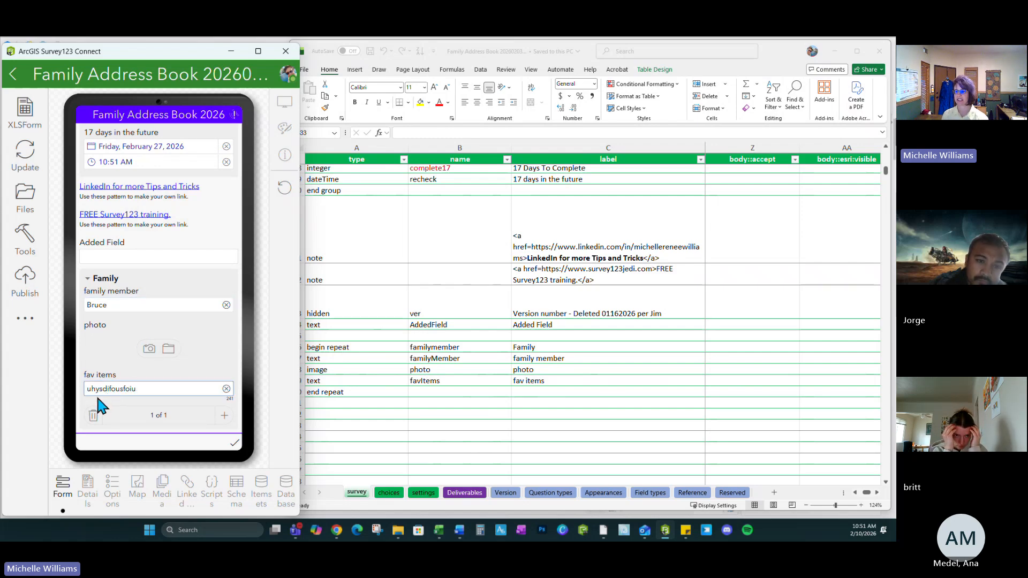
Review the publish dialog's compatibility warning for the changed survey, and cancel without publishing.
{"action": "left_click", "coordinate": [22, 283]}
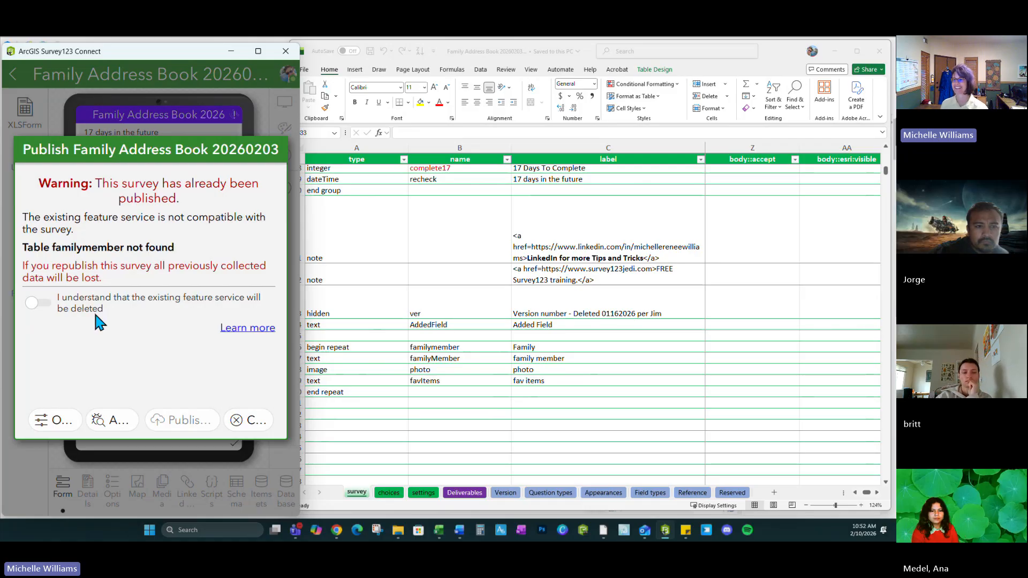
{"action": "left_click", "coordinate": [248, 421]}
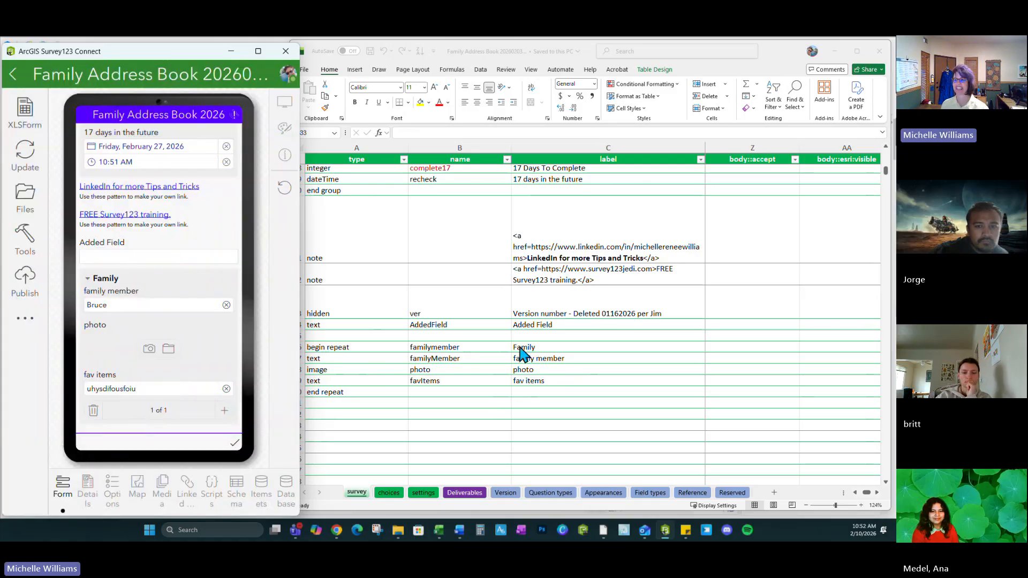
Close the XLSForm workbook and Survey123 Connect.
{"action": "left_click", "coordinate": [375, 63]}
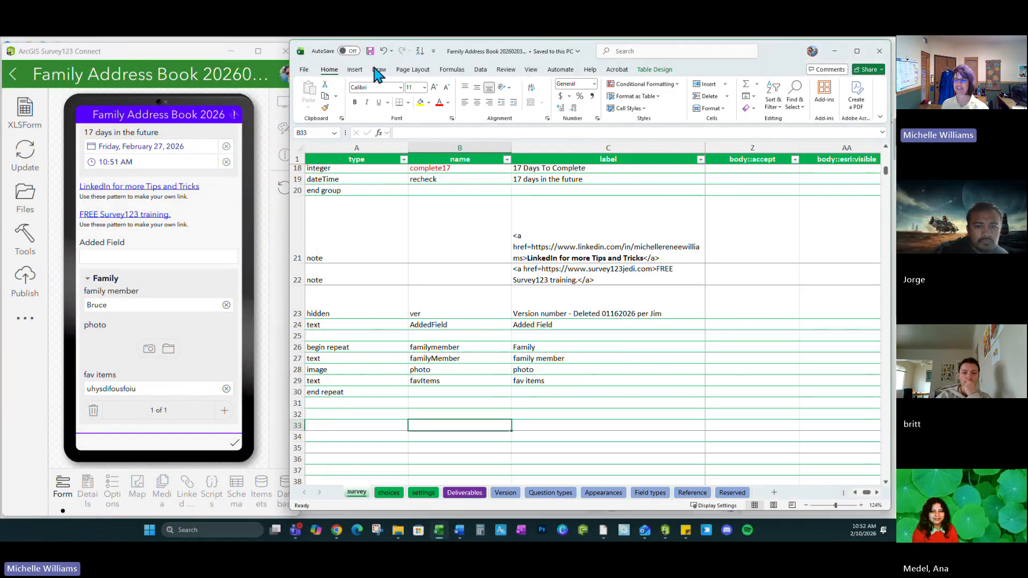
{"action": "left_click", "coordinate": [879, 53]}
{"action": "left_click", "coordinate": [285, 51]}
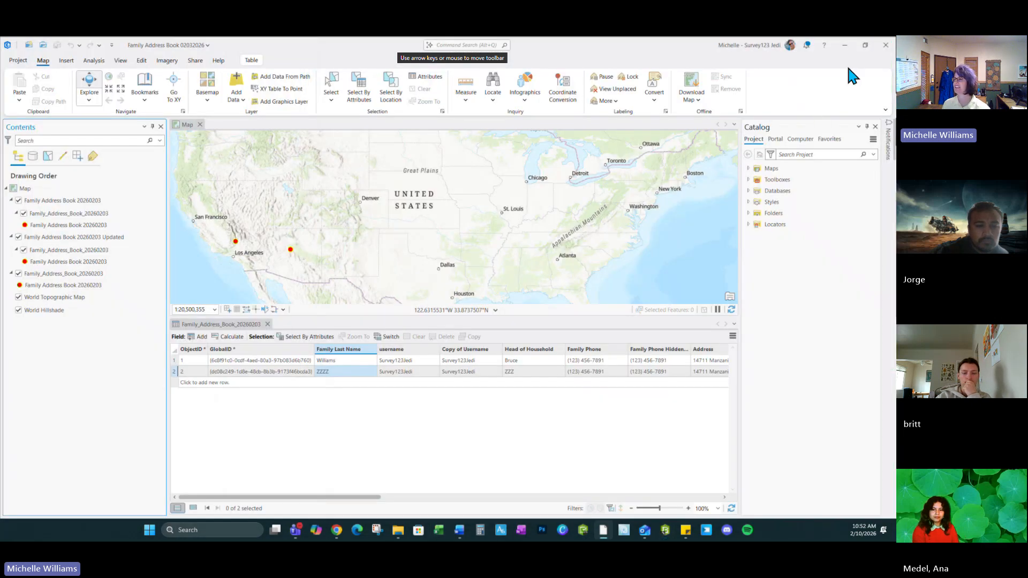